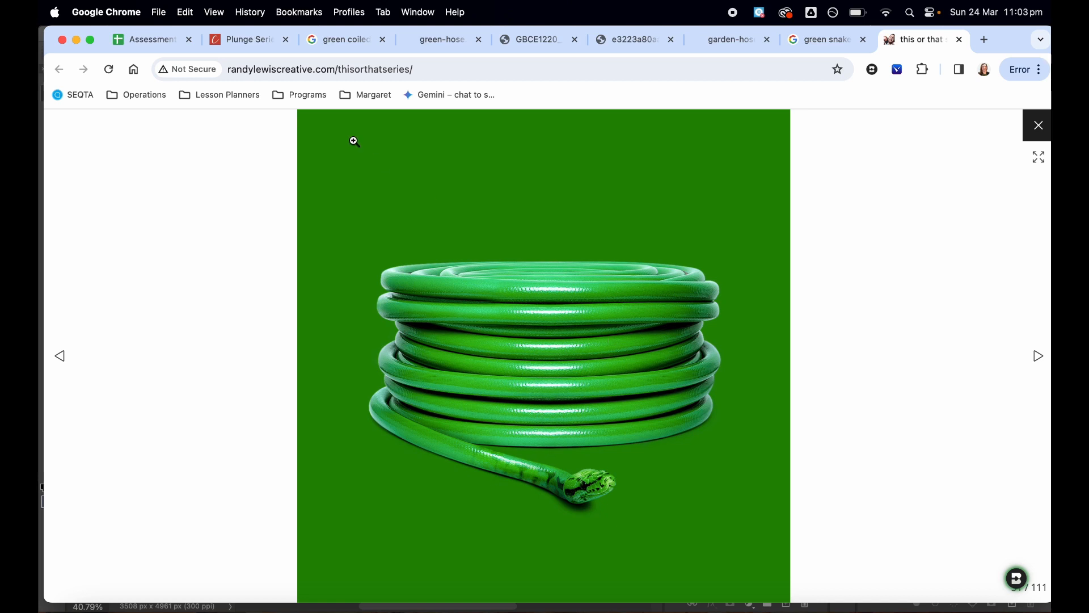
View the green garden hose photo, then check the search term in the green snake image search.
left_click(424, 41)
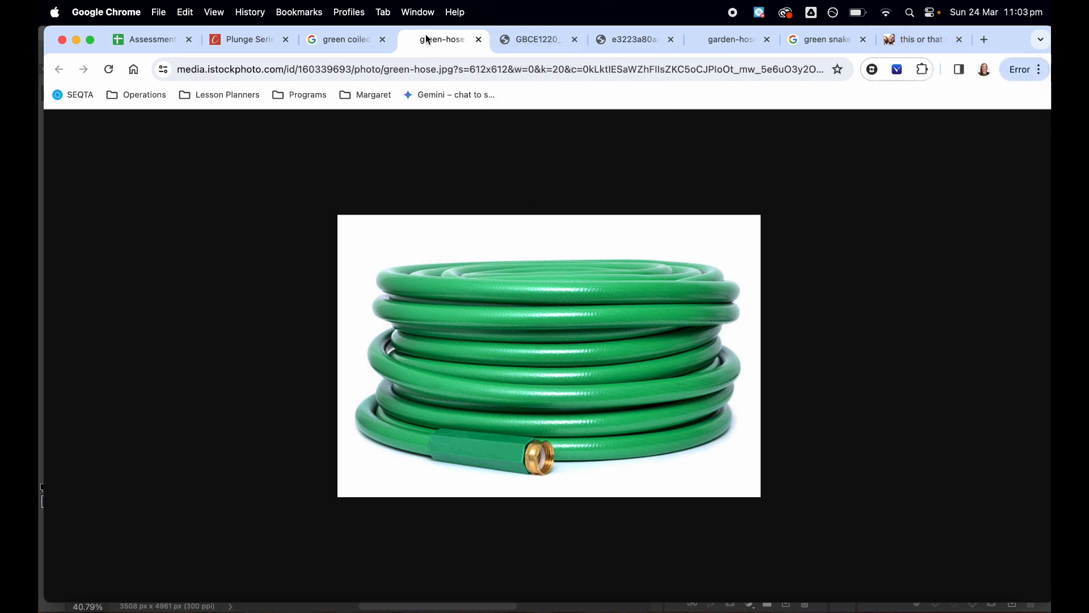
left_click(827, 44)
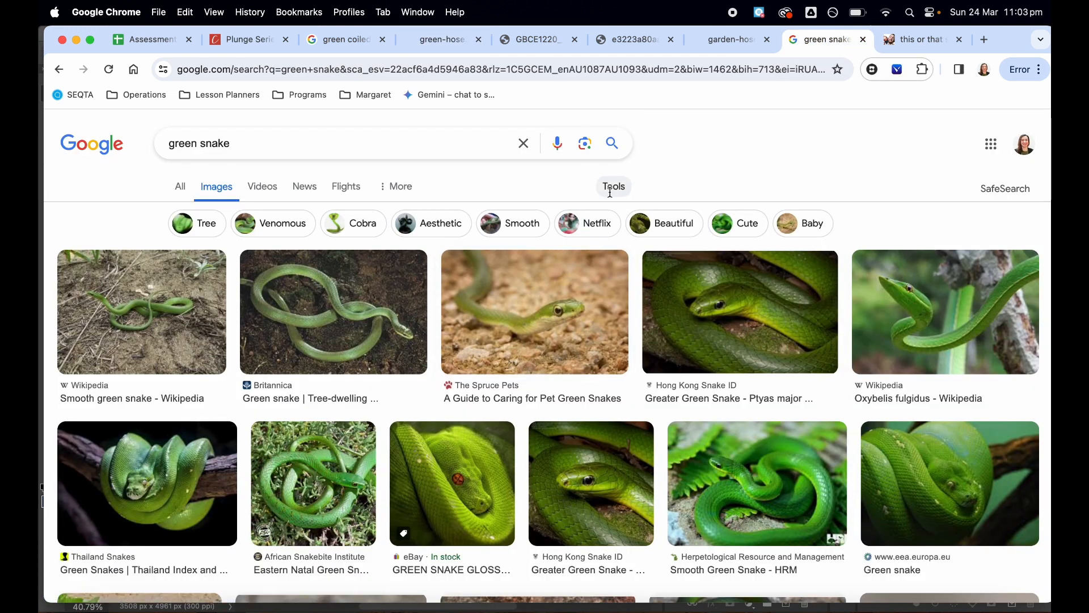
left_click(266, 143)
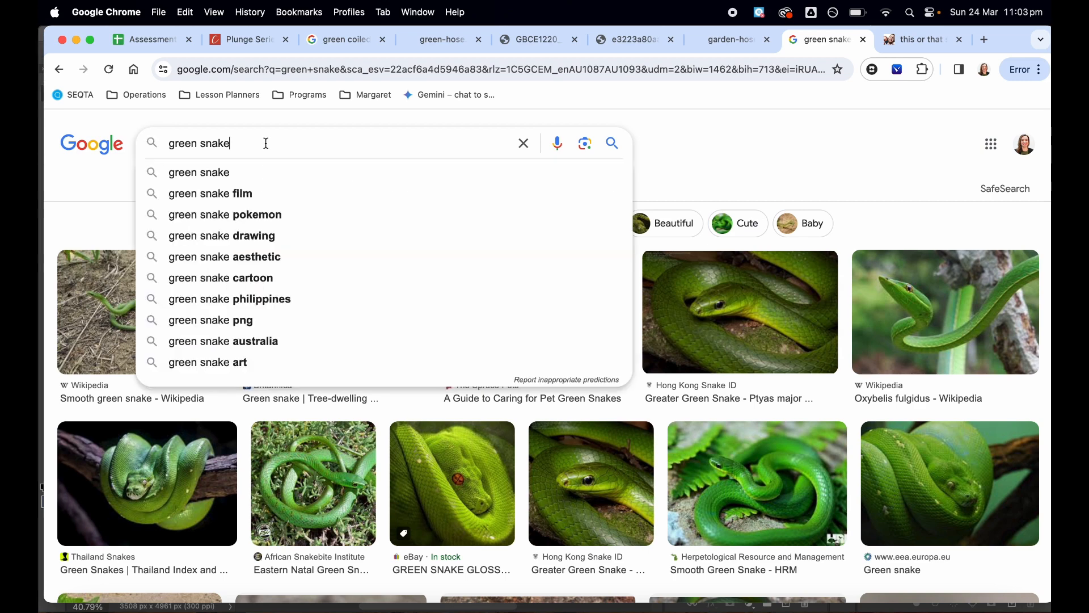
left_click(86, 202)
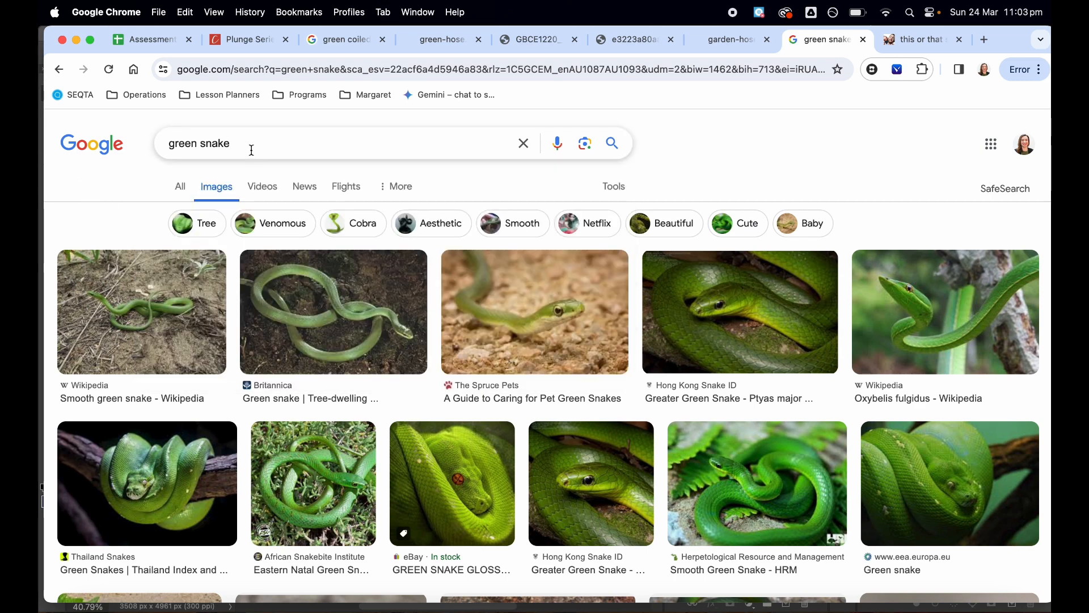
left_click(270, 139)
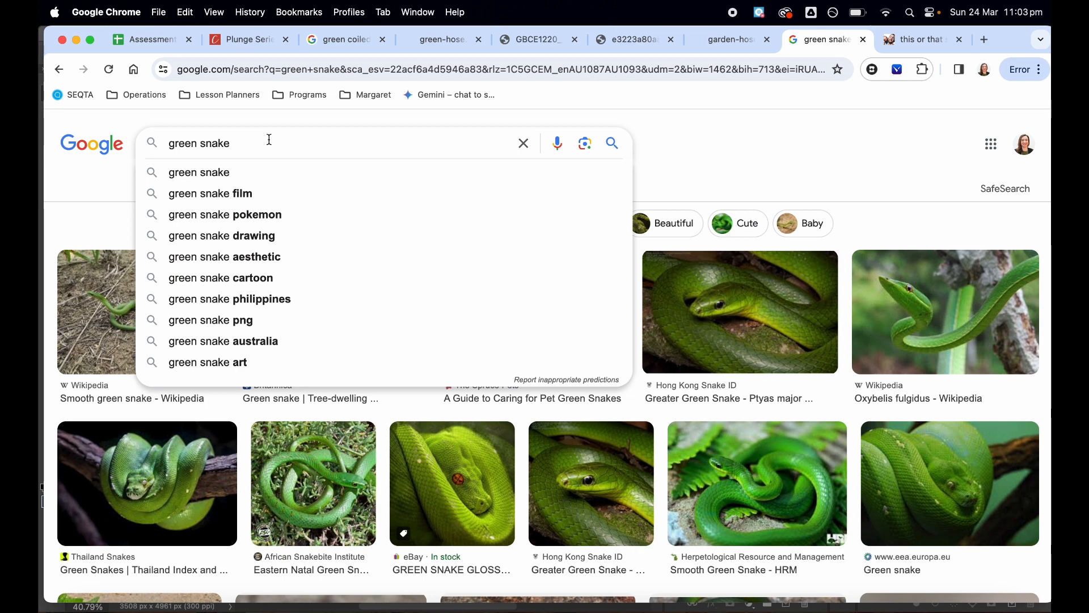
left_click(671, 164)
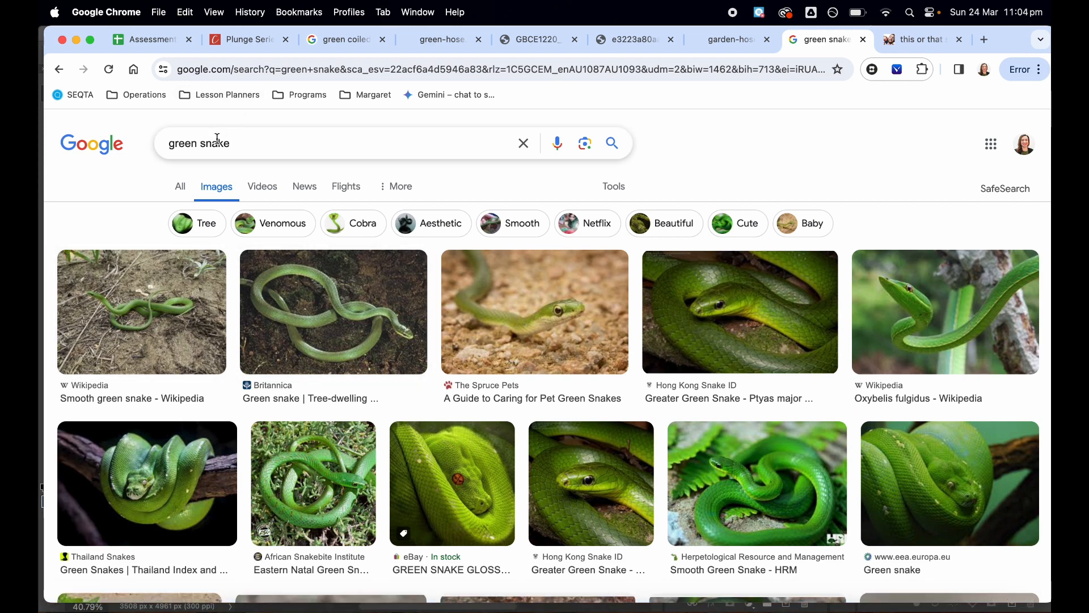
Filter the green snake image results to the Large size.
left_click(613, 189)
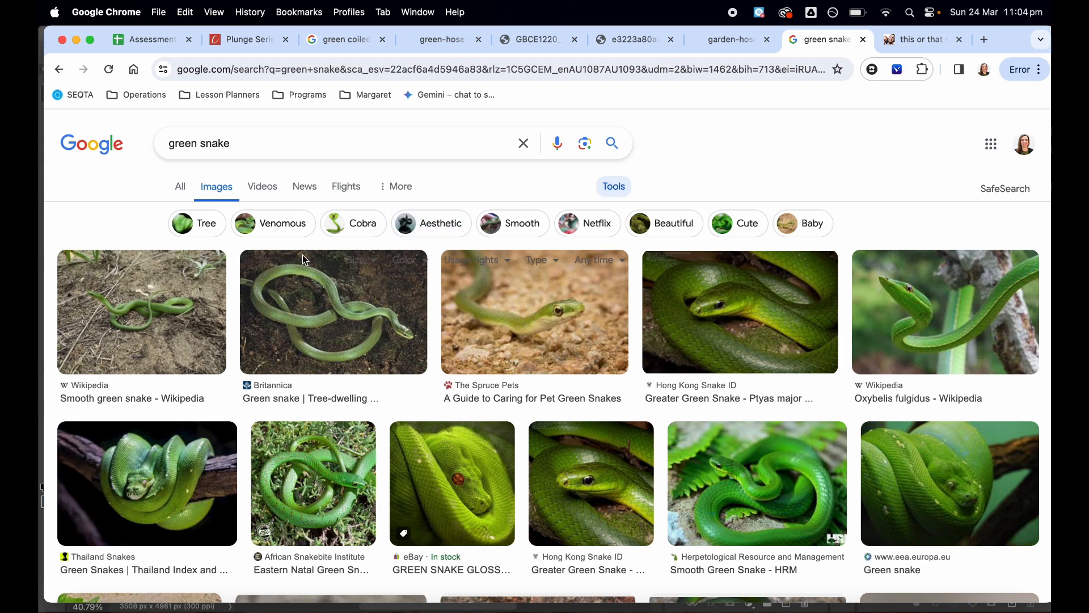
left_click(372, 264)
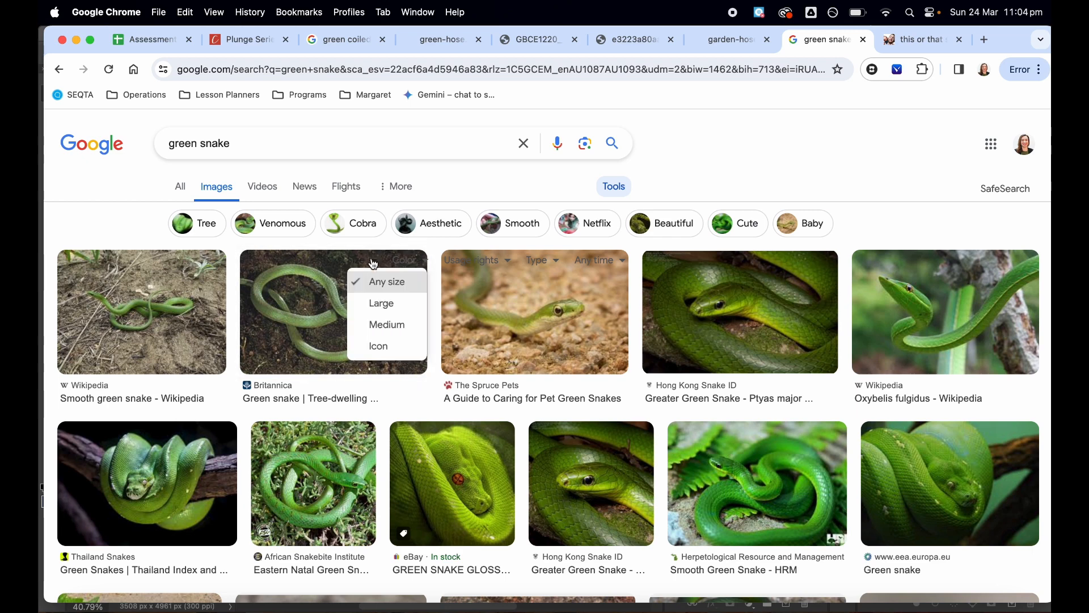
left_click(385, 305)
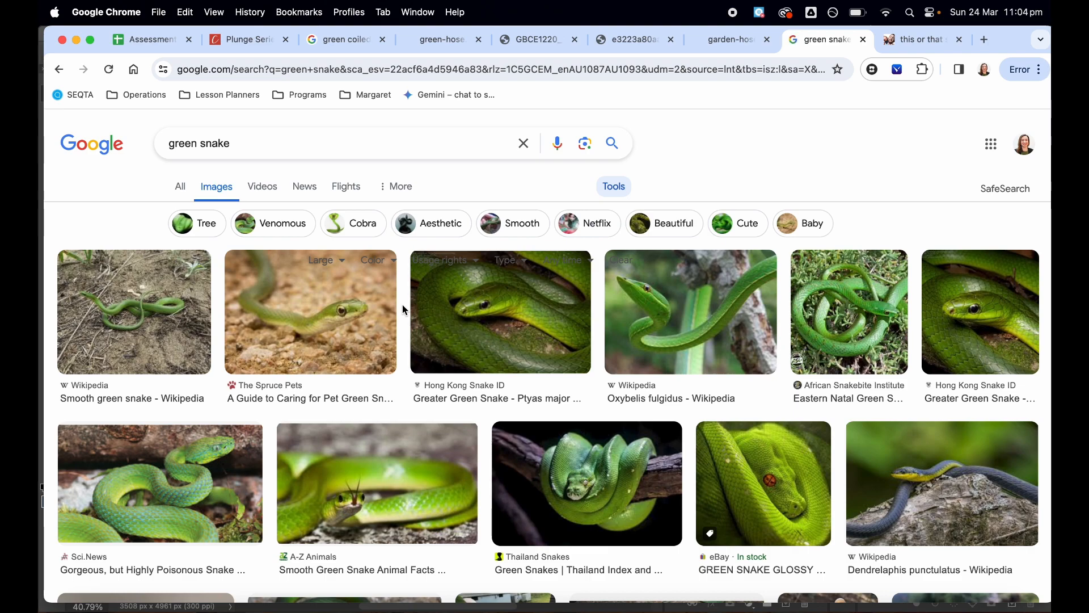
Browse the large snake photos and compare the green hose photo with the finished hose-snake artwork.
scroll(403, 306, "down", 7)
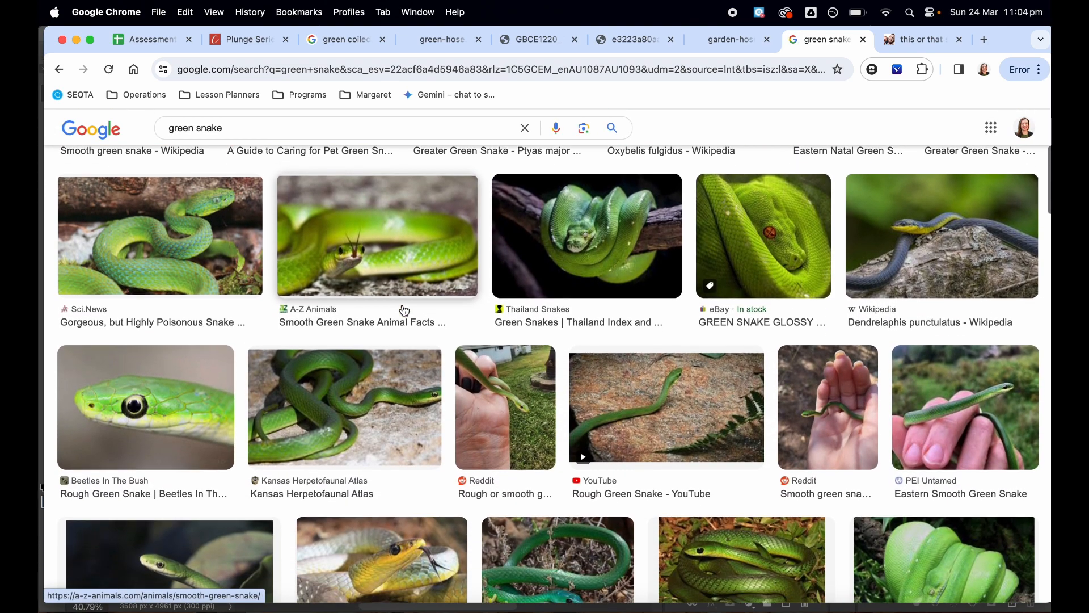
scroll(404, 310, "down", 3)
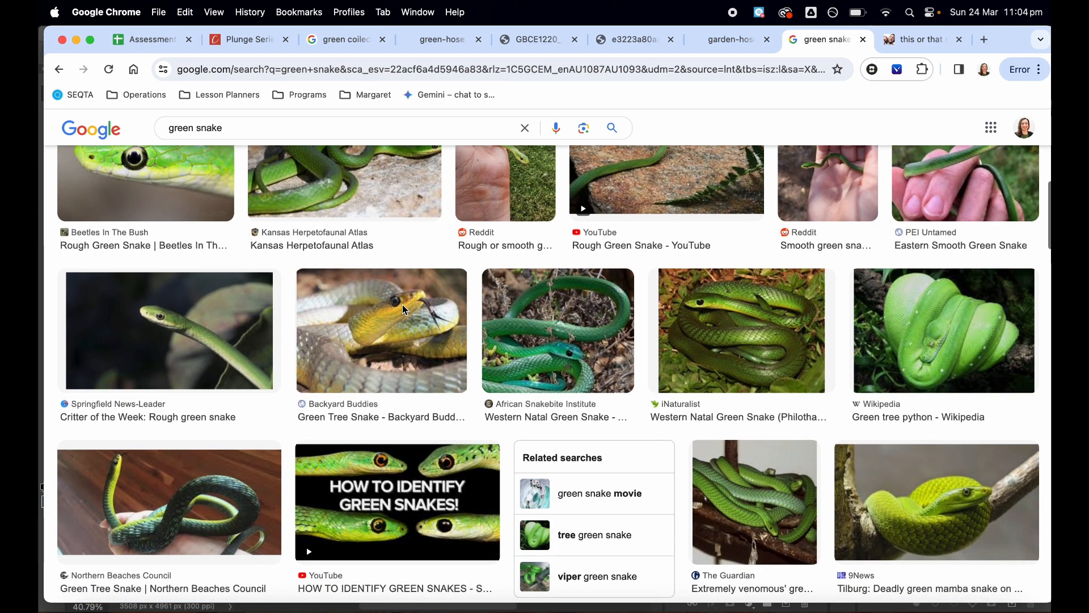
scroll(403, 306, "down", 1)
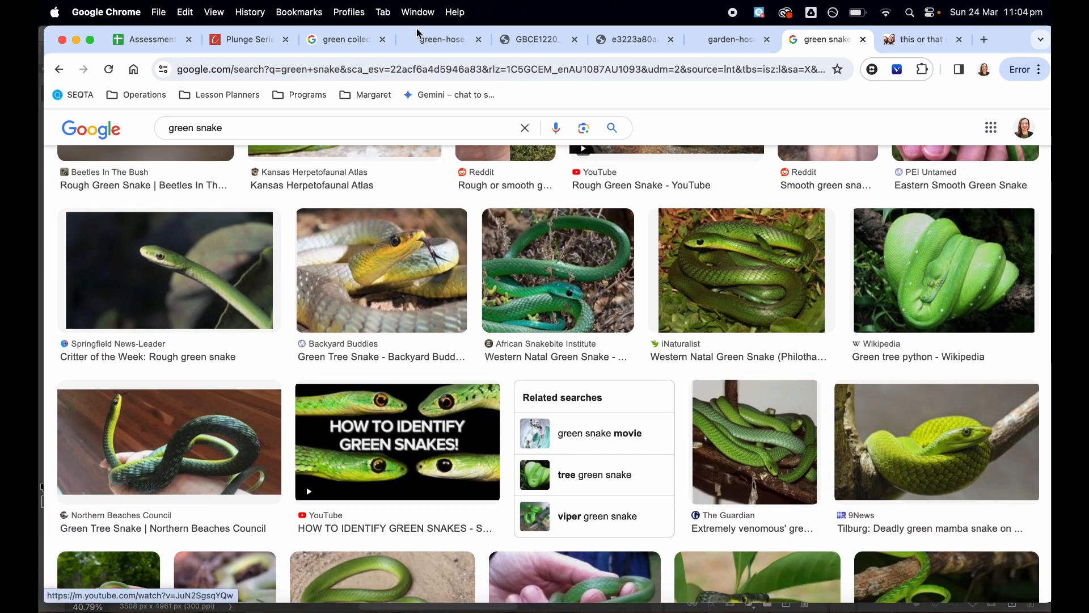
left_click(438, 39)
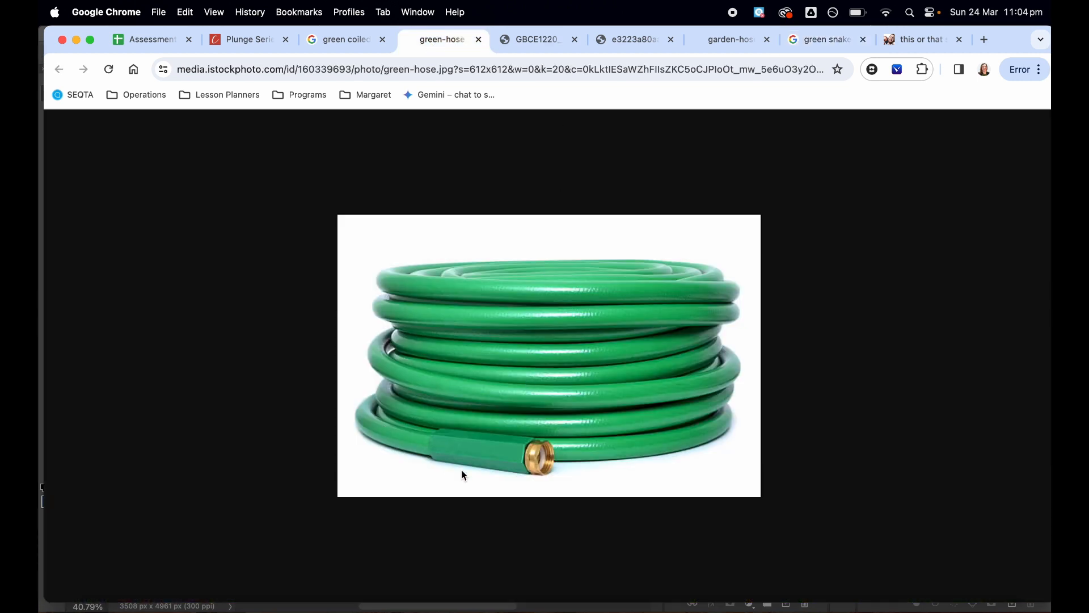
left_click(906, 44)
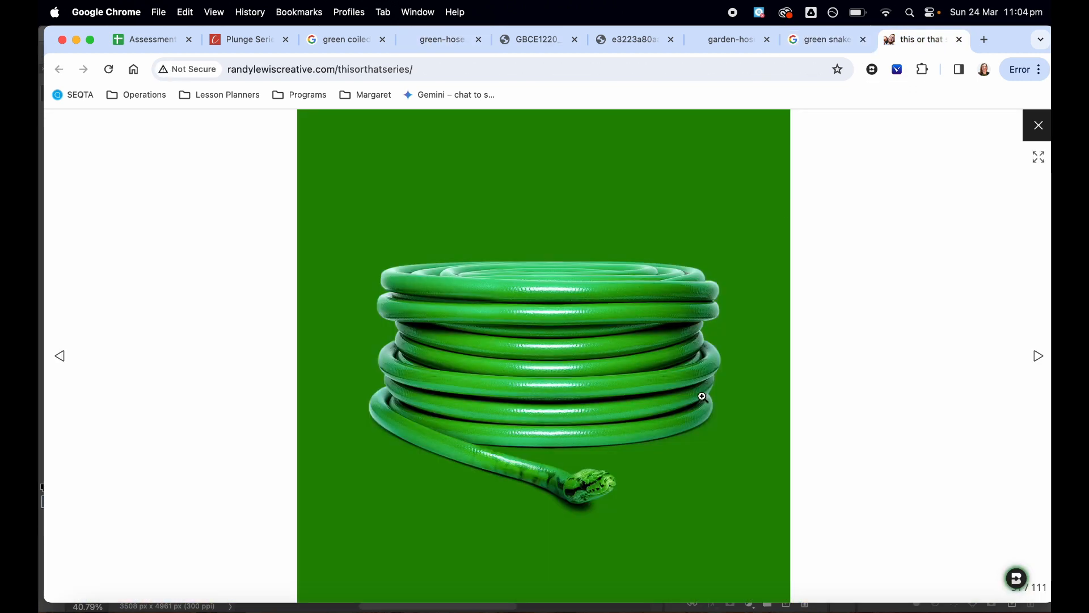
left_click(819, 41)
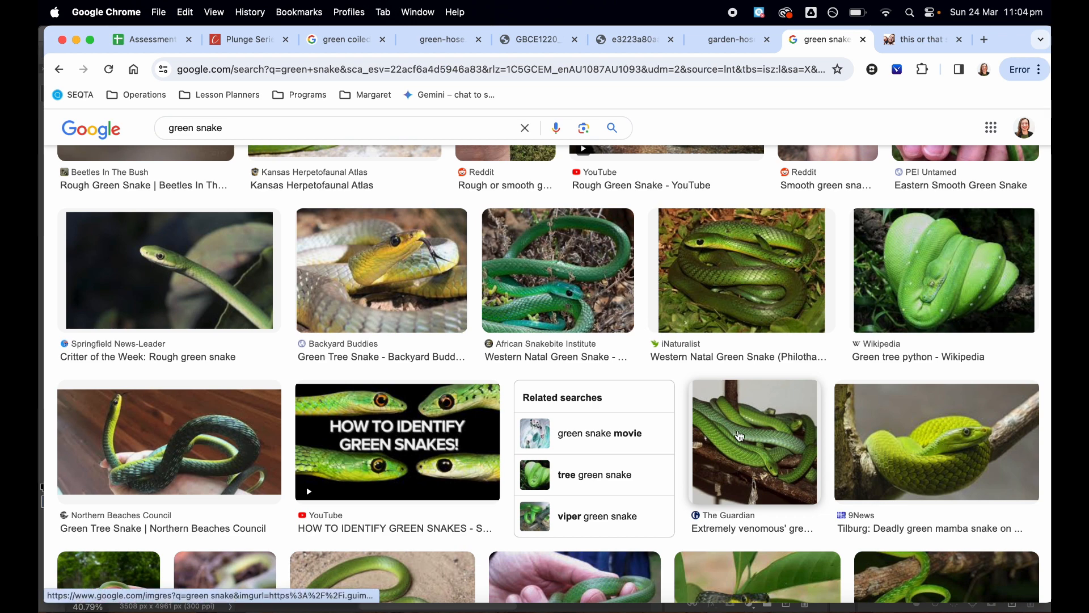
Open The Guardian's green mamba photo as an image in a new tab and inspect the snake's head at full size.
left_click(307, 486)
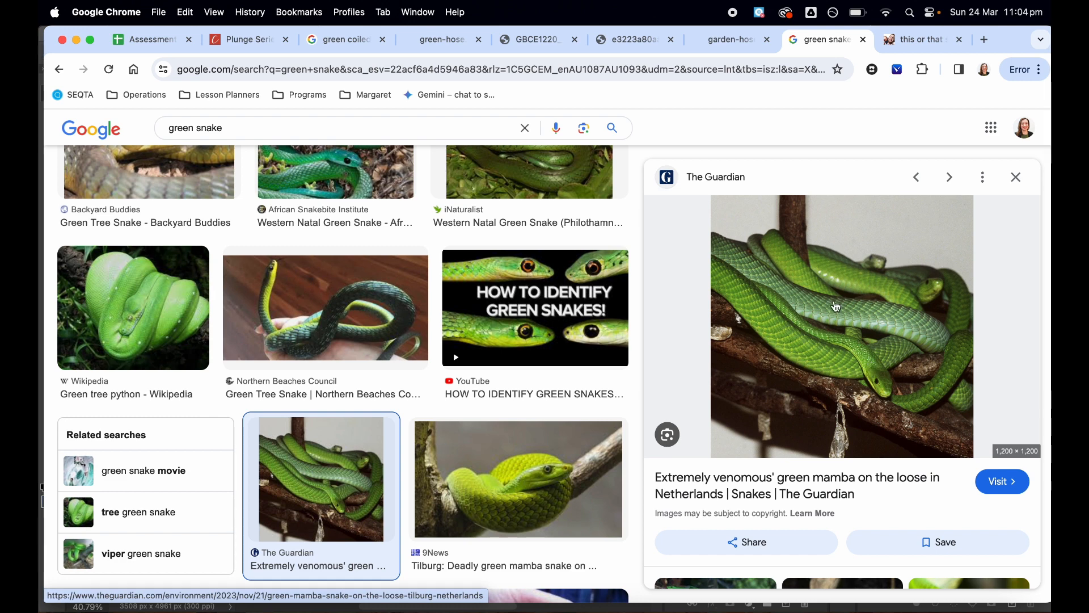
right_click(836, 306)
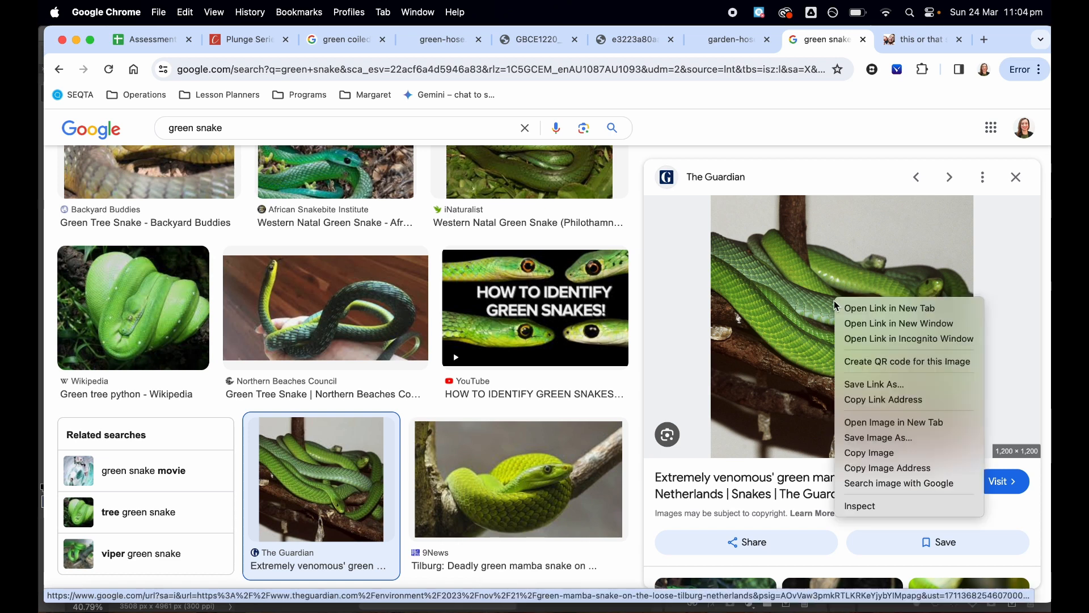
left_click(874, 423)
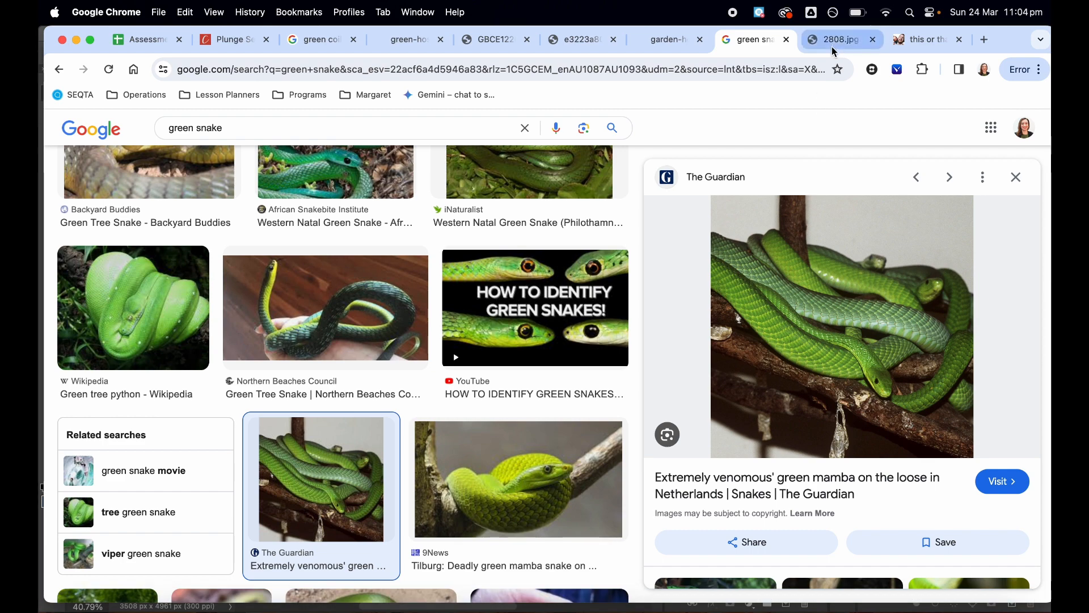
left_click(831, 46)
left_click(574, 266)
scroll(579, 409, "down", 3)
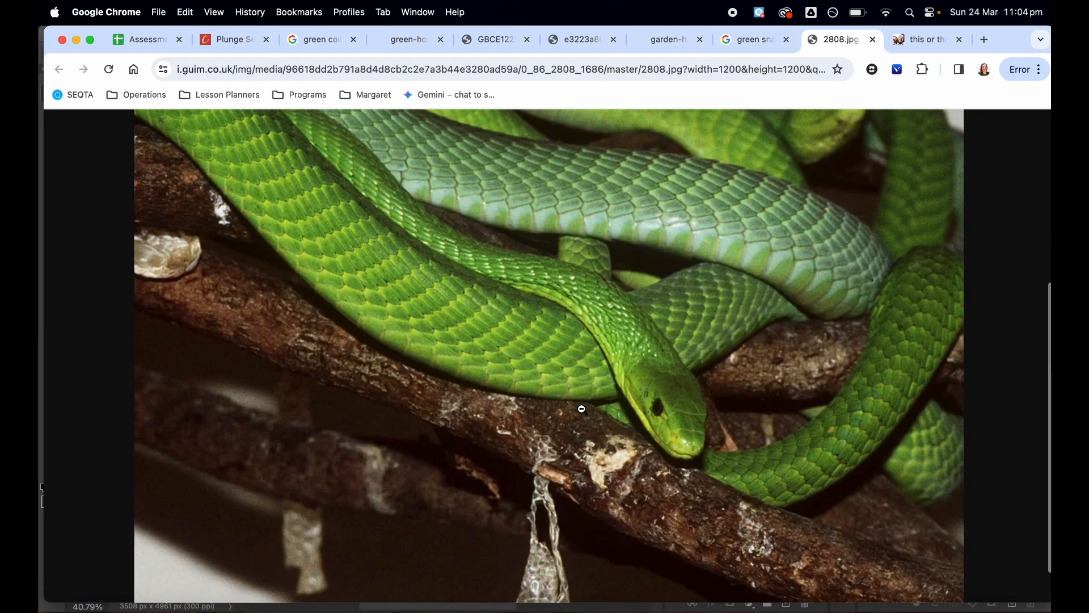
left_click(640, 332)
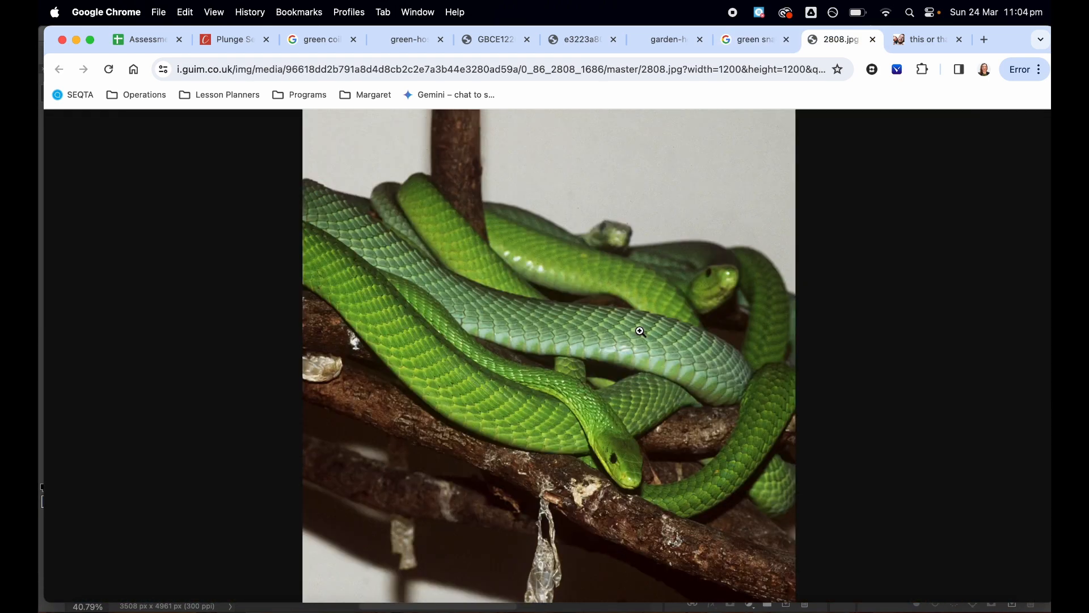
Save the snake photo to Downloads under the name "green snake".
right_click(632, 370)
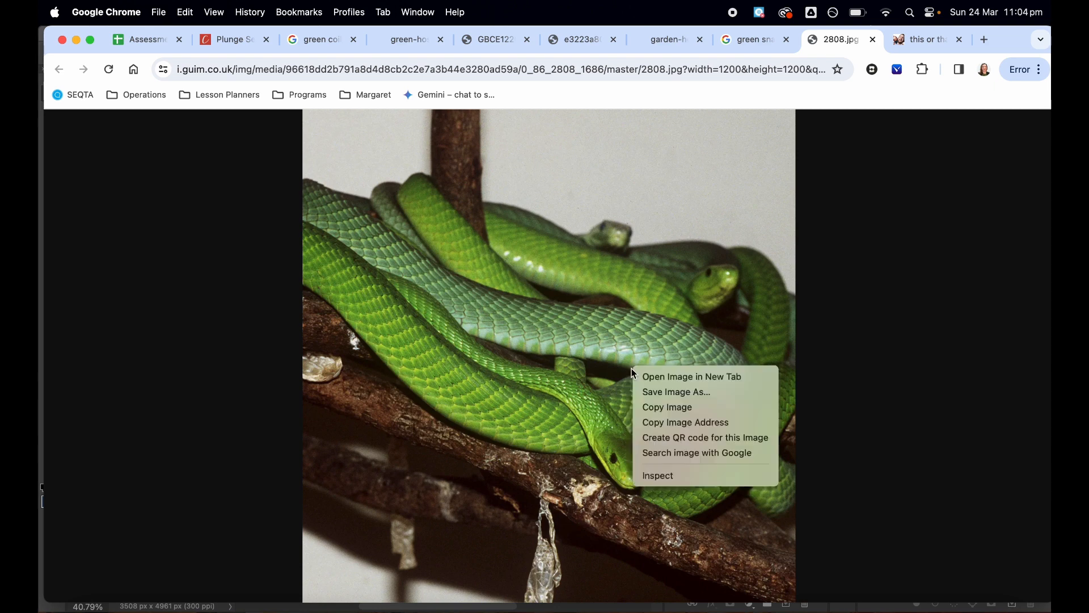
left_click(666, 392)
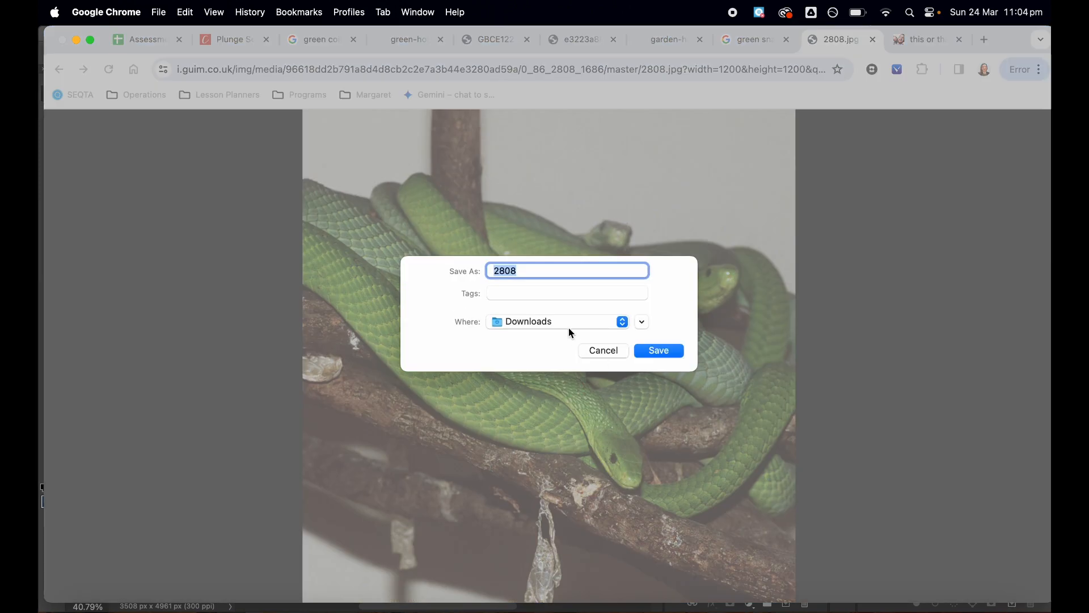
type("green snake")
left_click(669, 353)
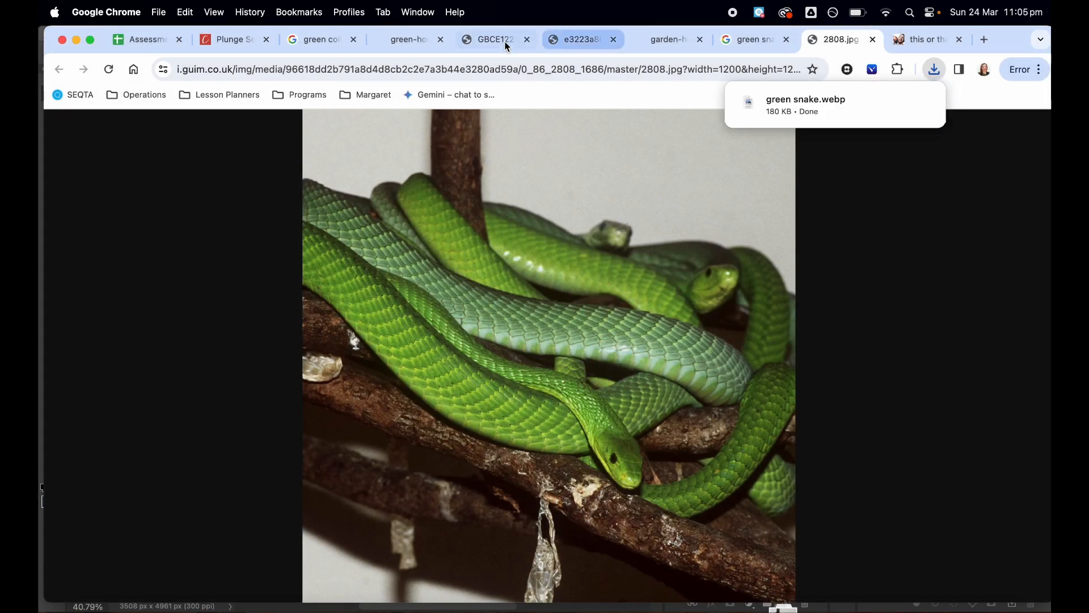
Save the green hose photo to Downloads as "green hose" and check the recent downloads.
left_click(396, 41)
right_click(483, 410)
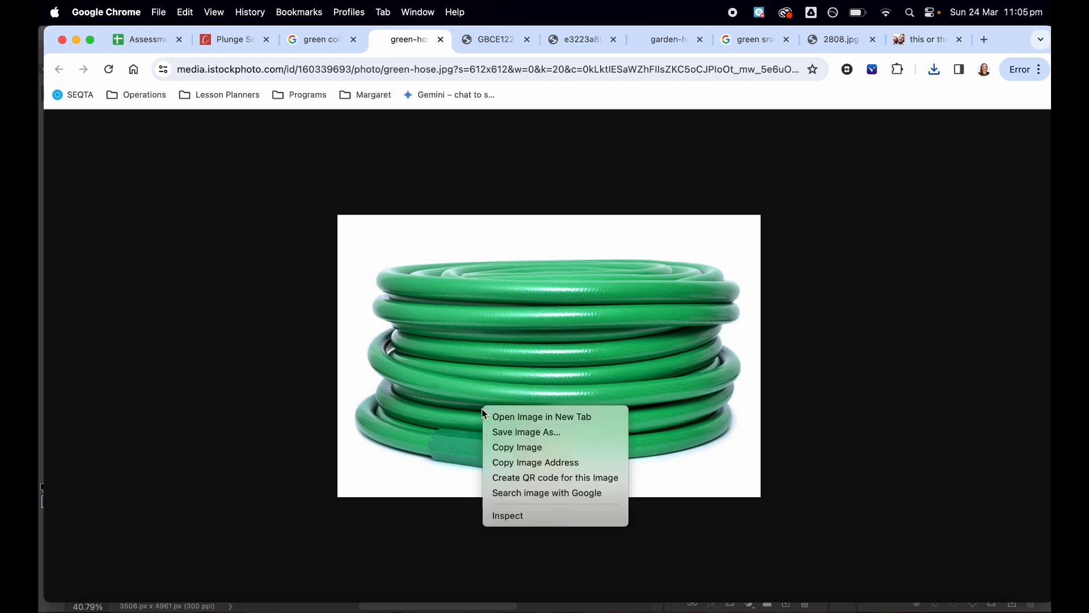
left_click(530, 434)
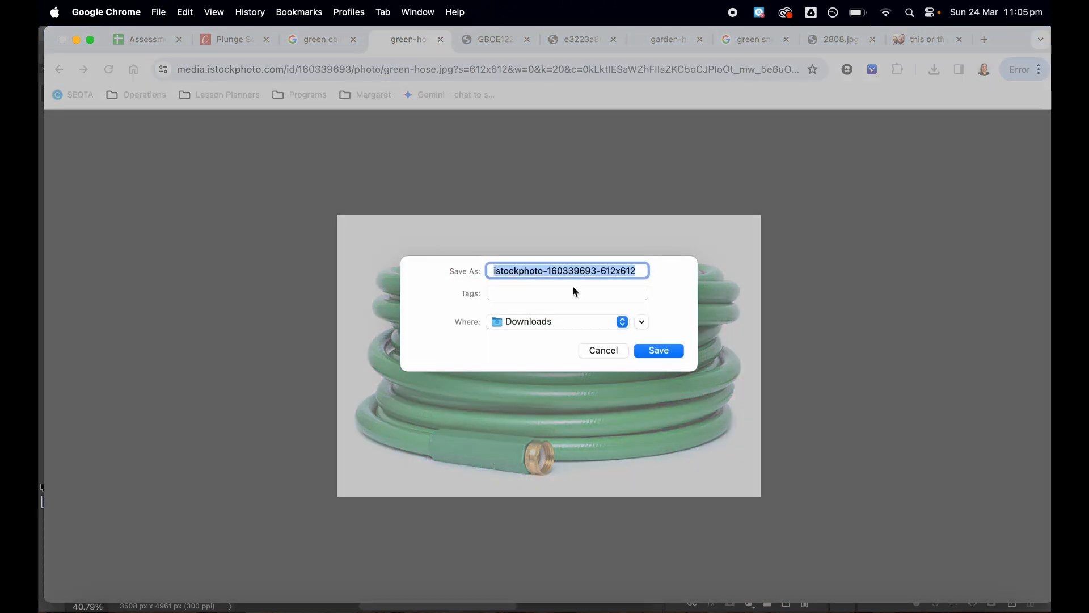
type("green hose")
key("Return")
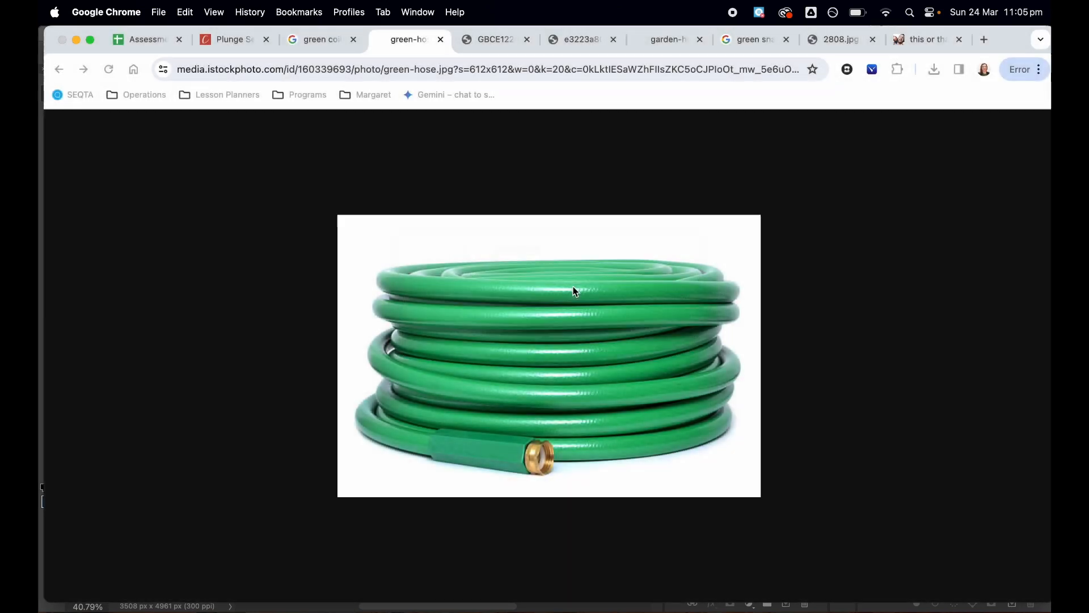
left_click(934, 71)
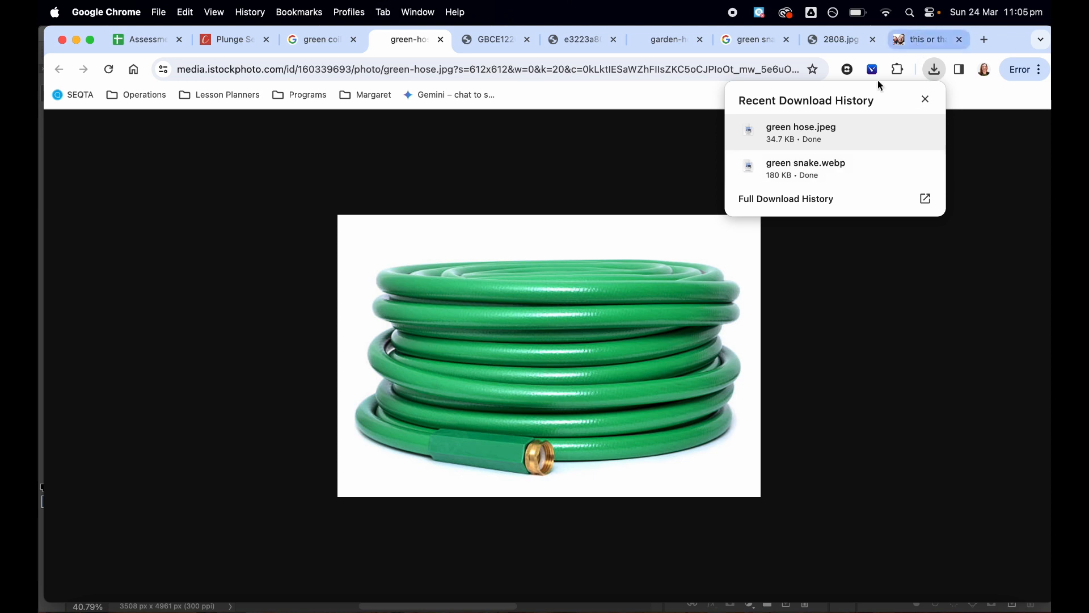
left_click(810, 430)
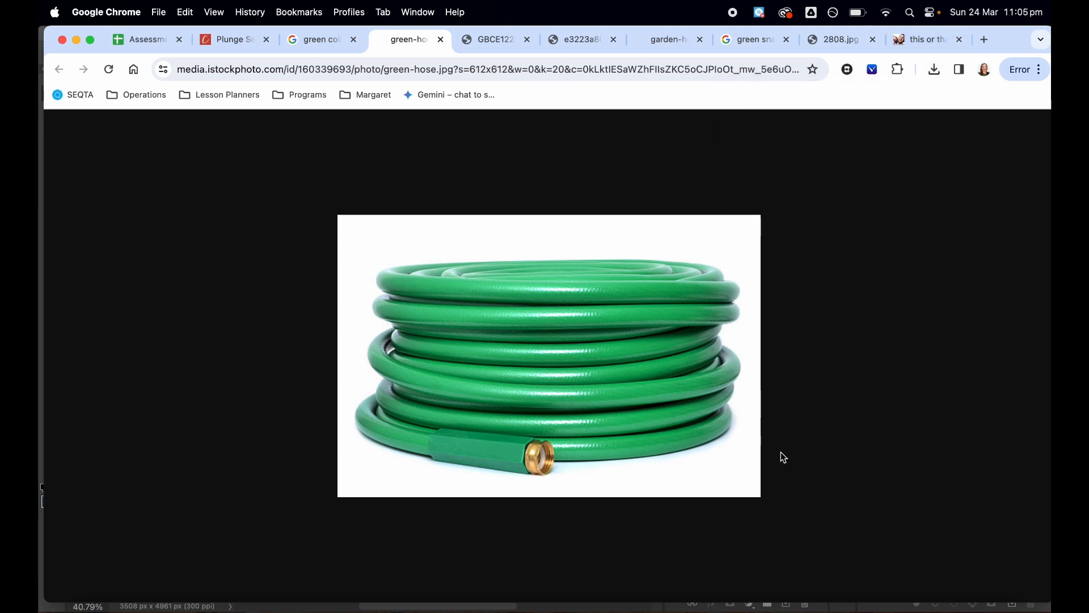
Switch to Photoshop and begin a new document from the A3 print preset, 297 x 420 mm at 300 ppi.
left_click(694, 605)
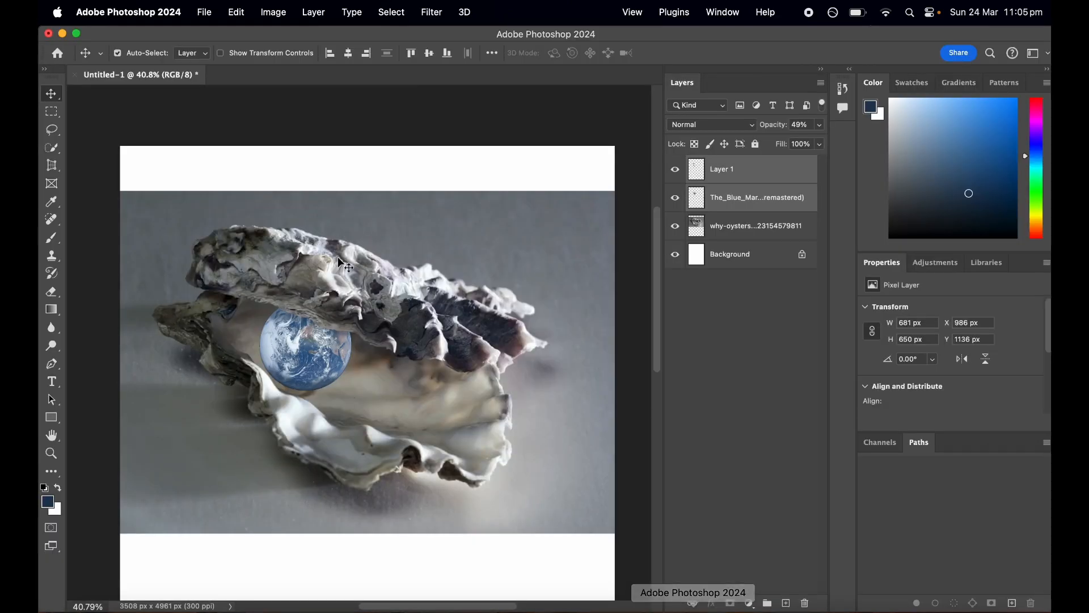
left_click(204, 12)
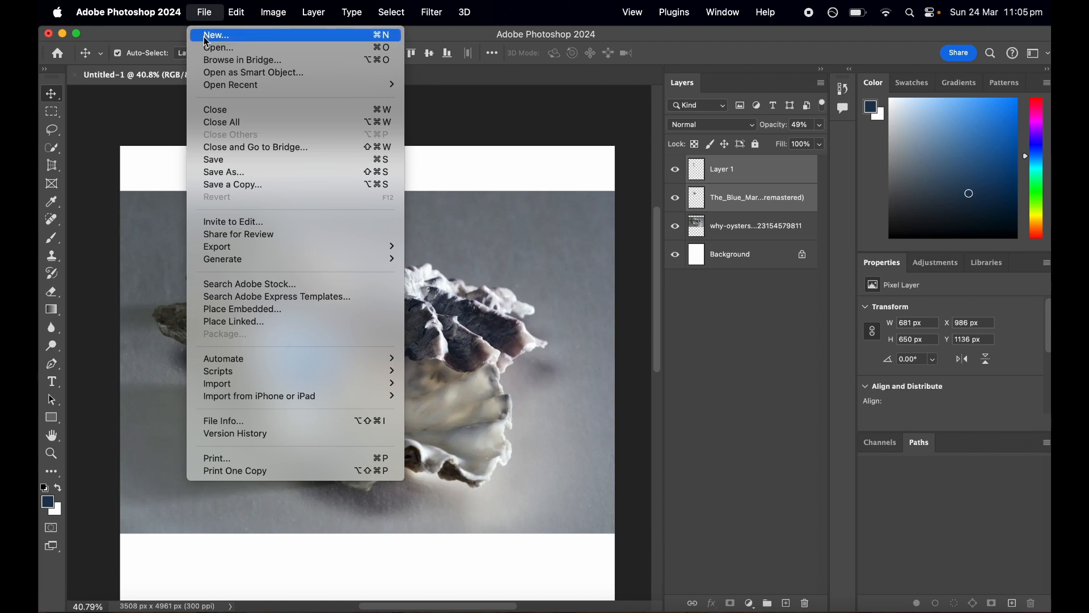
left_click(206, 39)
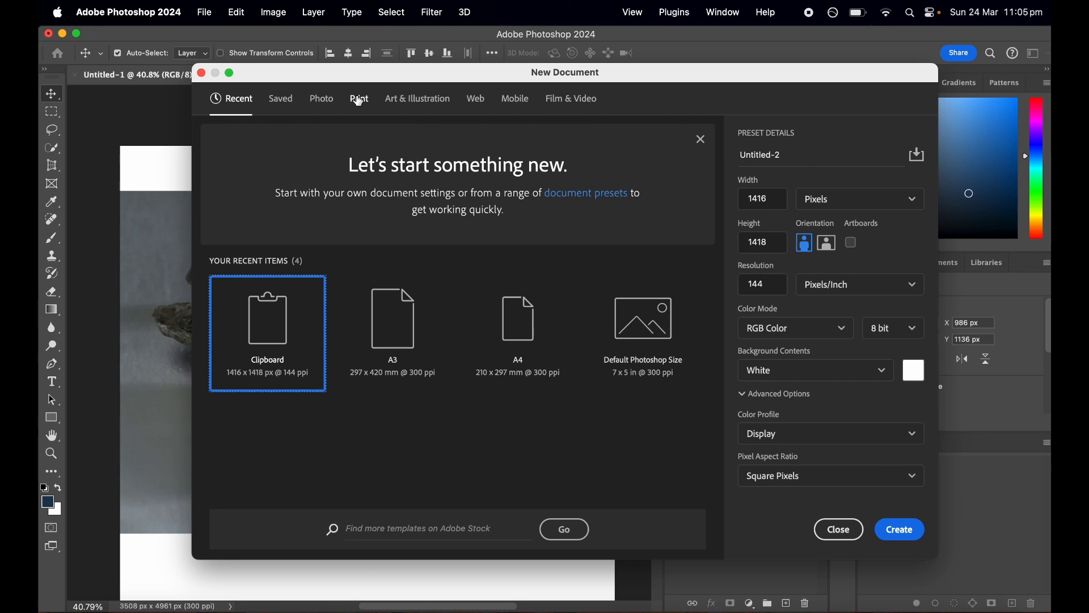
left_click(361, 102)
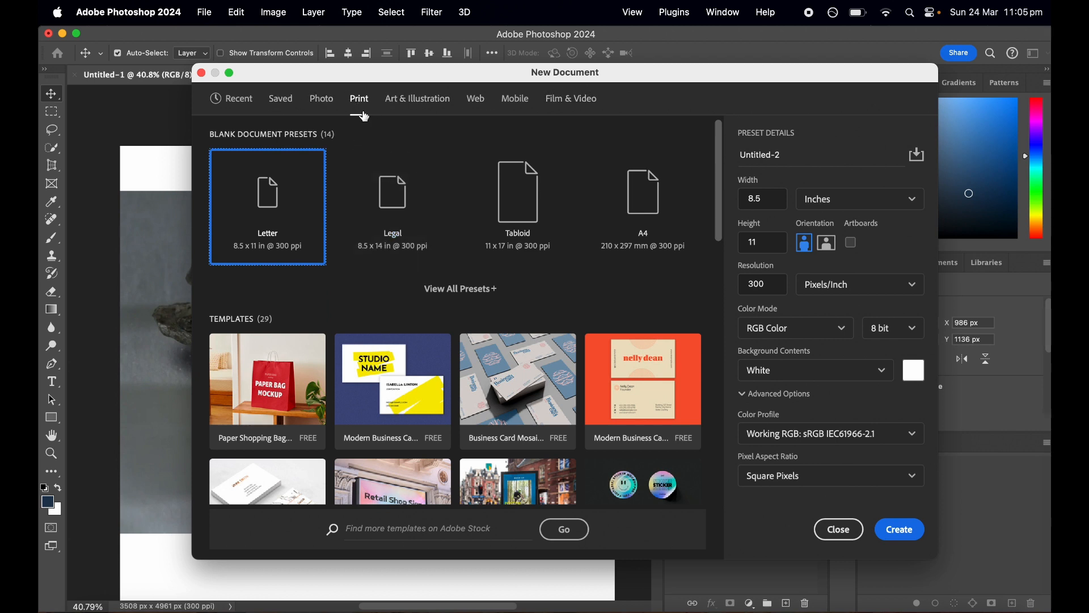
left_click(463, 288)
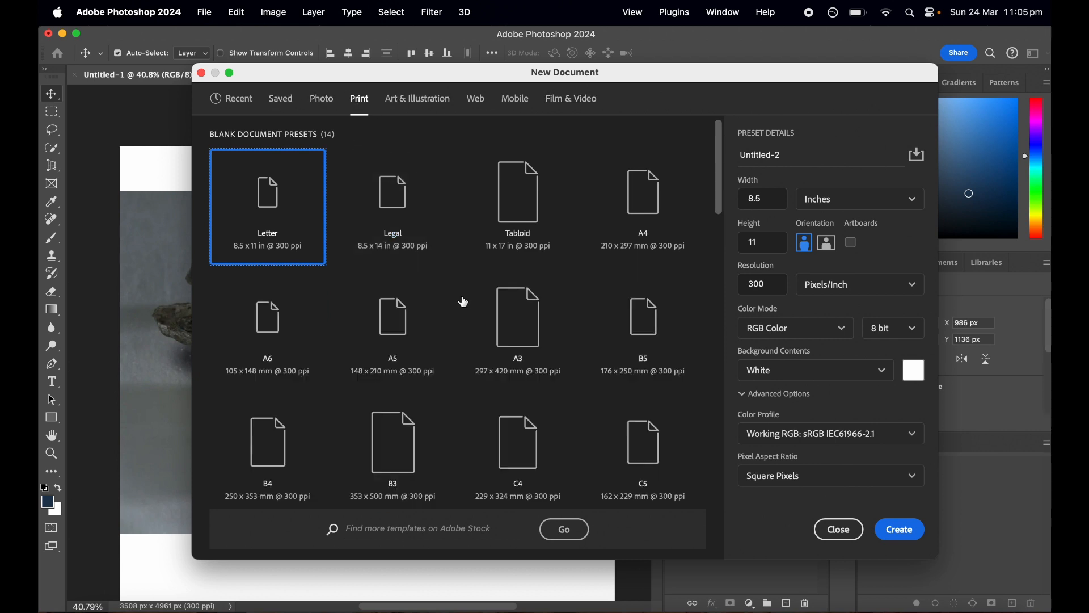
scroll(463, 302, "down", 2)
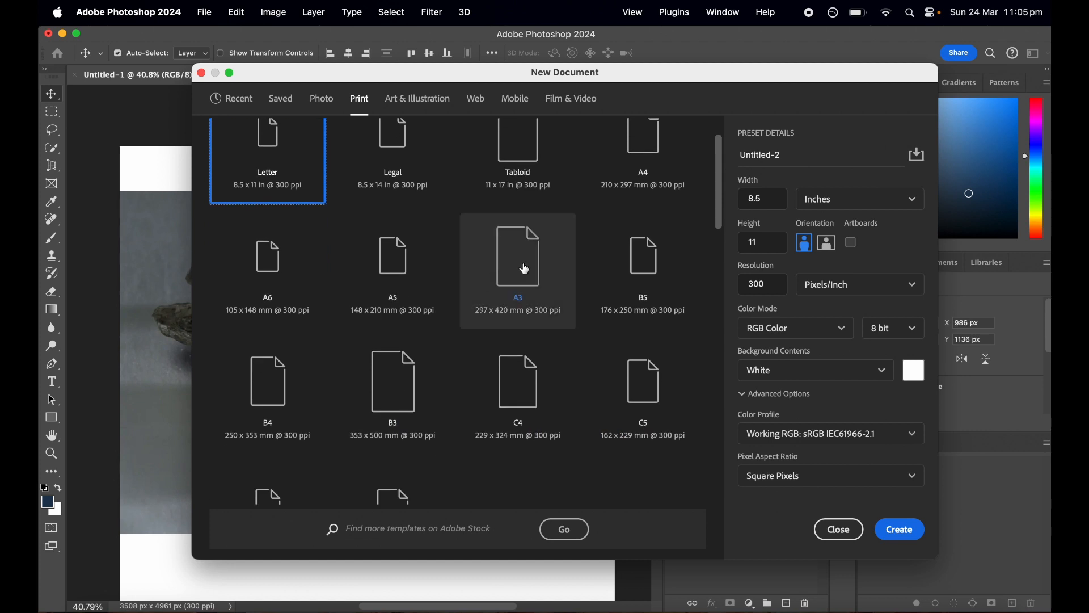
left_click(526, 268)
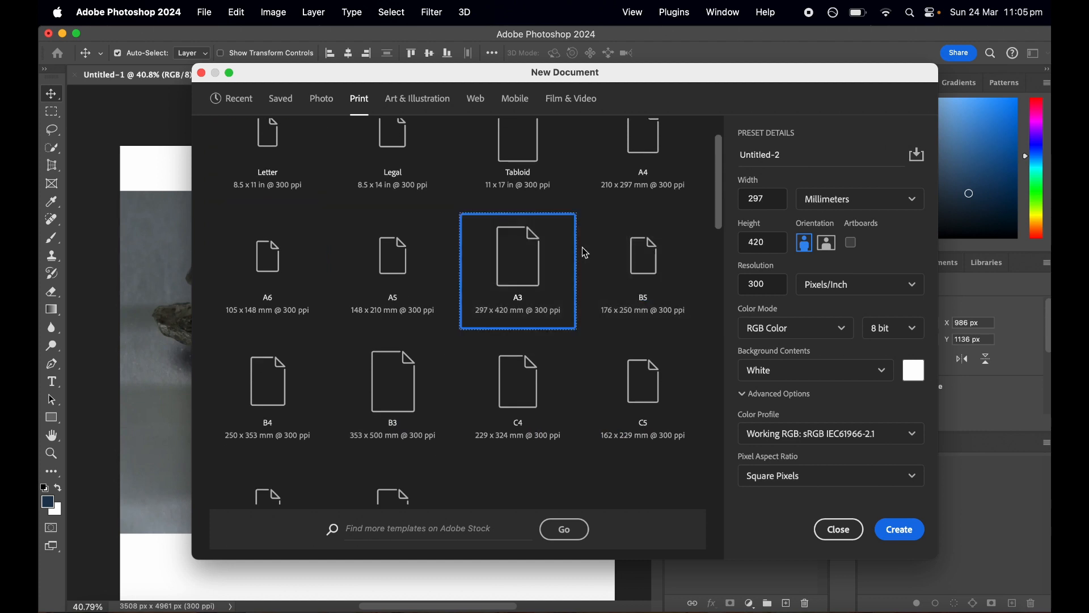
scroll(585, 253, "up", 2)
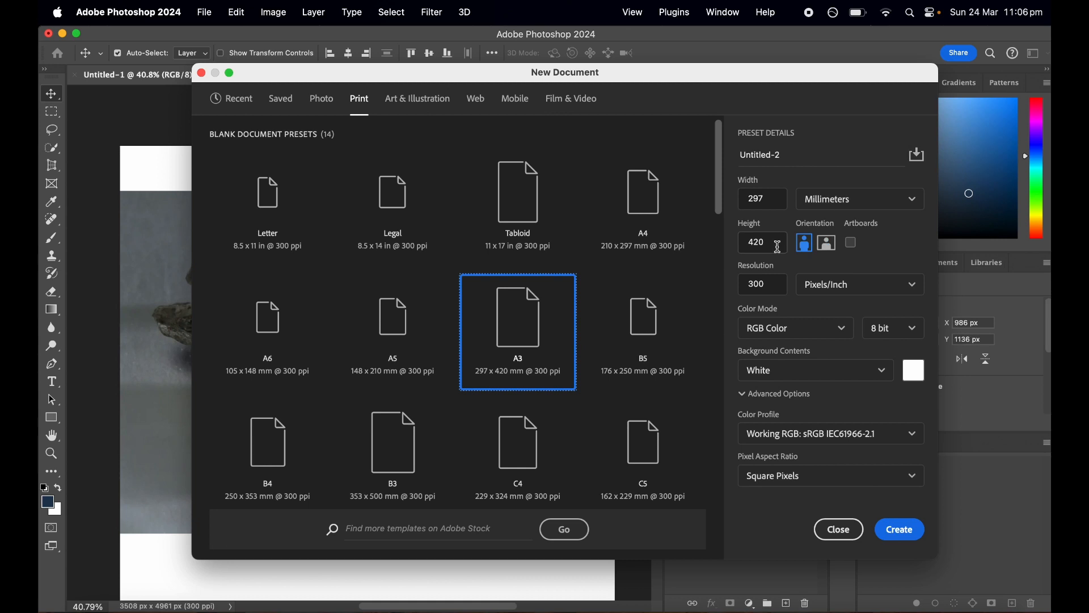
Set the new document's height to 297 mm for a square page and create it.
left_click_drag(774, 284, 744, 284)
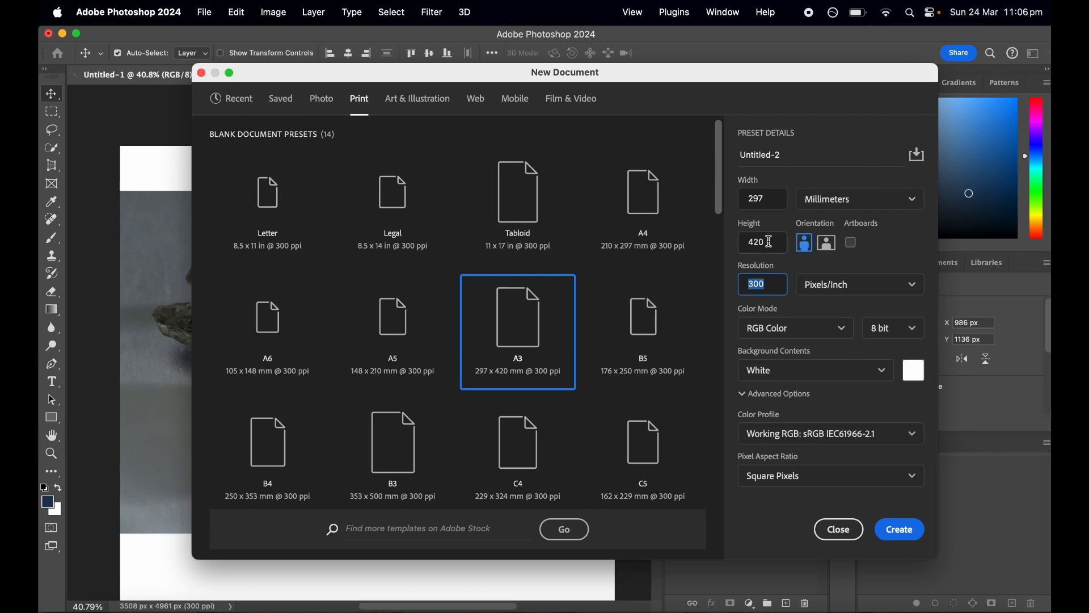
double_click(772, 244)
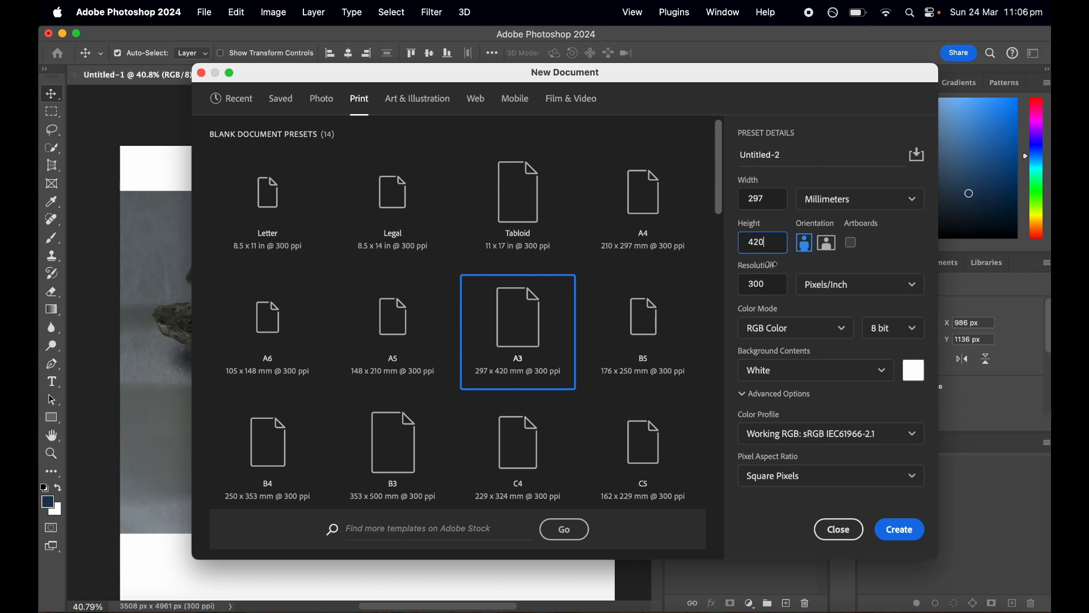
left_click_drag(771, 286, 749, 284)
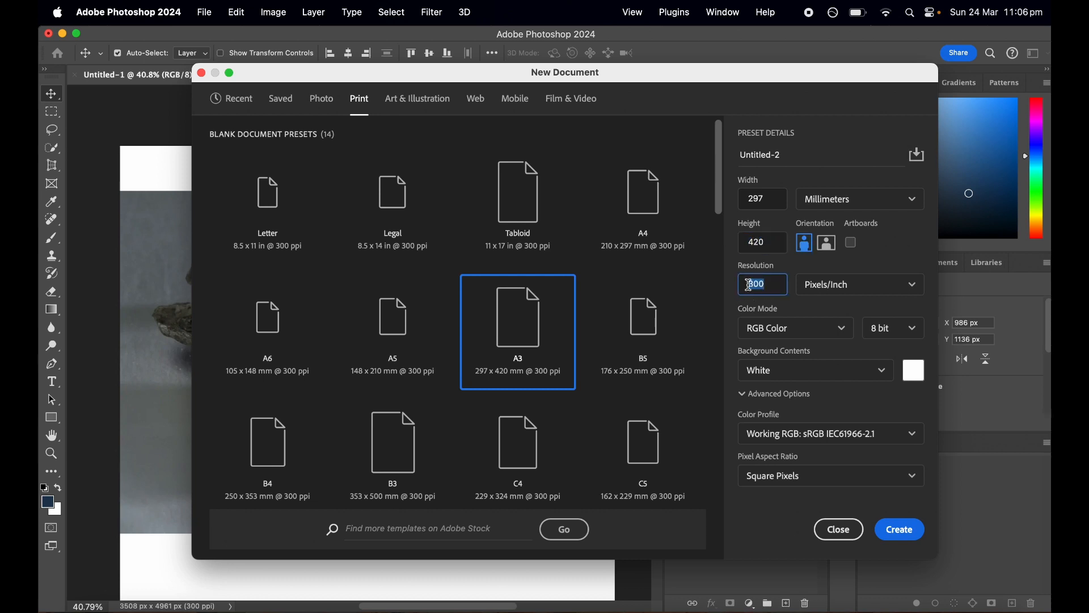
double_click(773, 201)
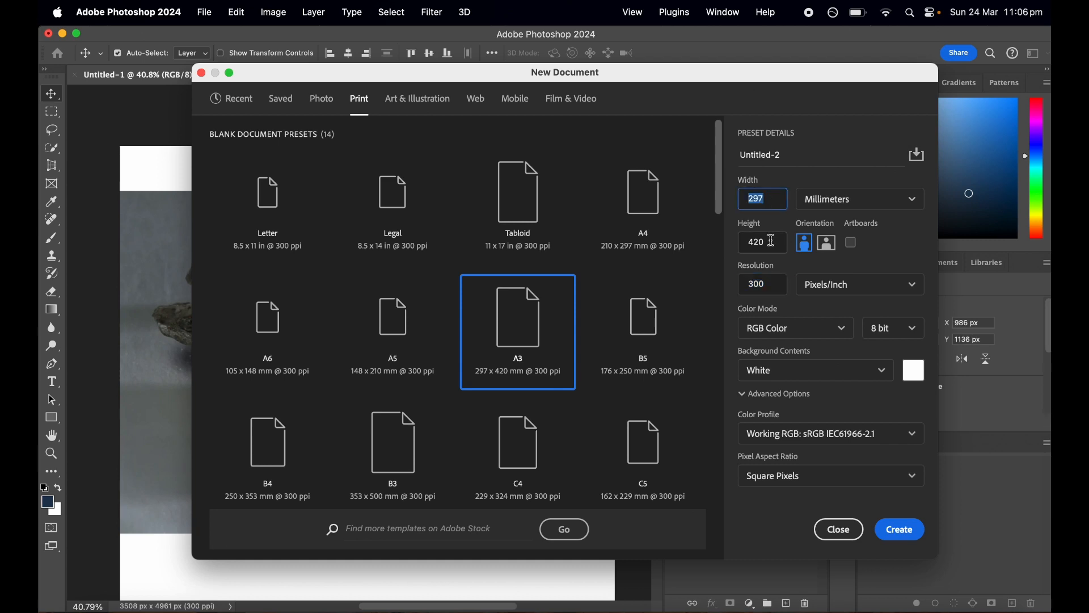
double_click(771, 240)
type("297")
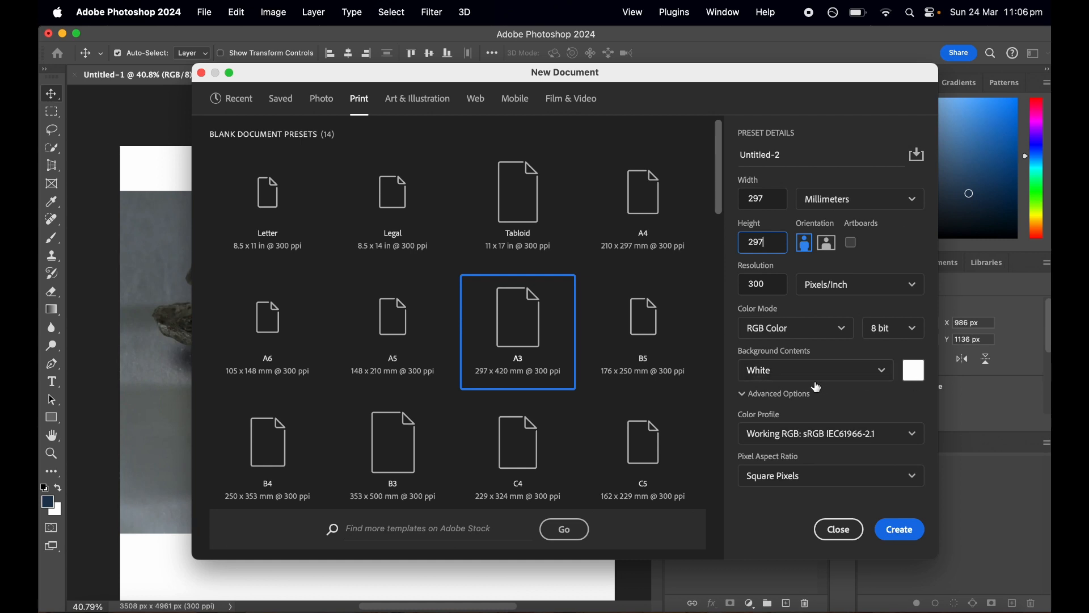
left_click(900, 530)
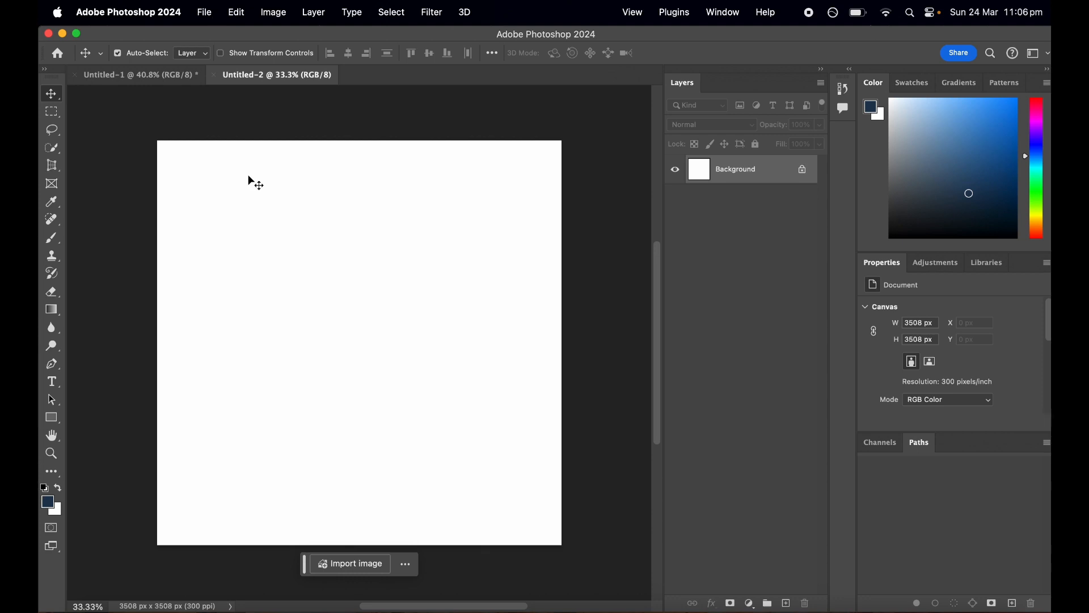
Place the green hose.jpeg photo from Downloads into the blank document.
left_click(206, 13)
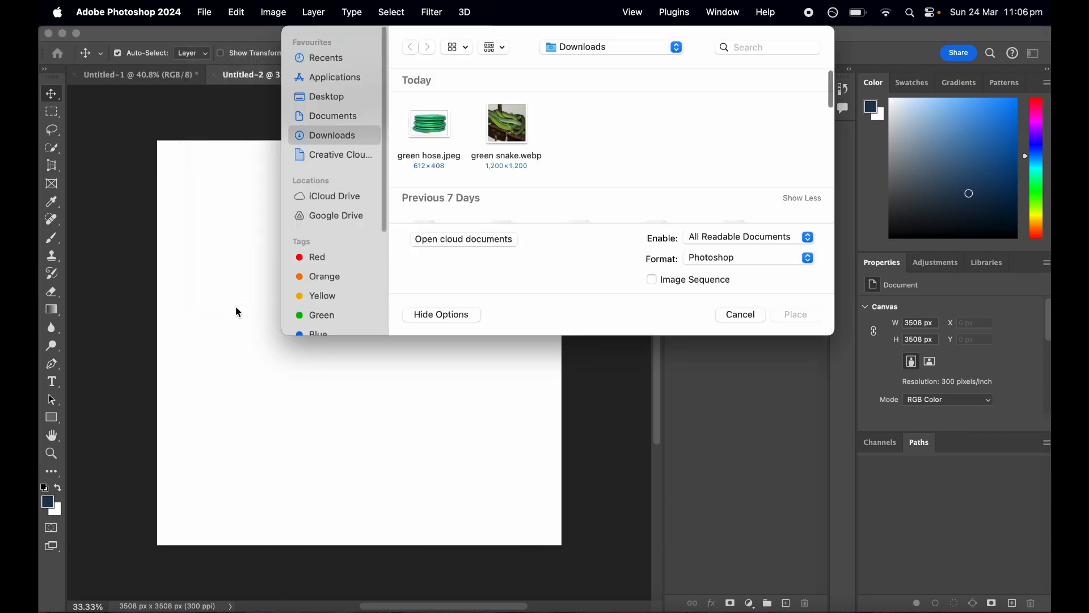
left_click(442, 133)
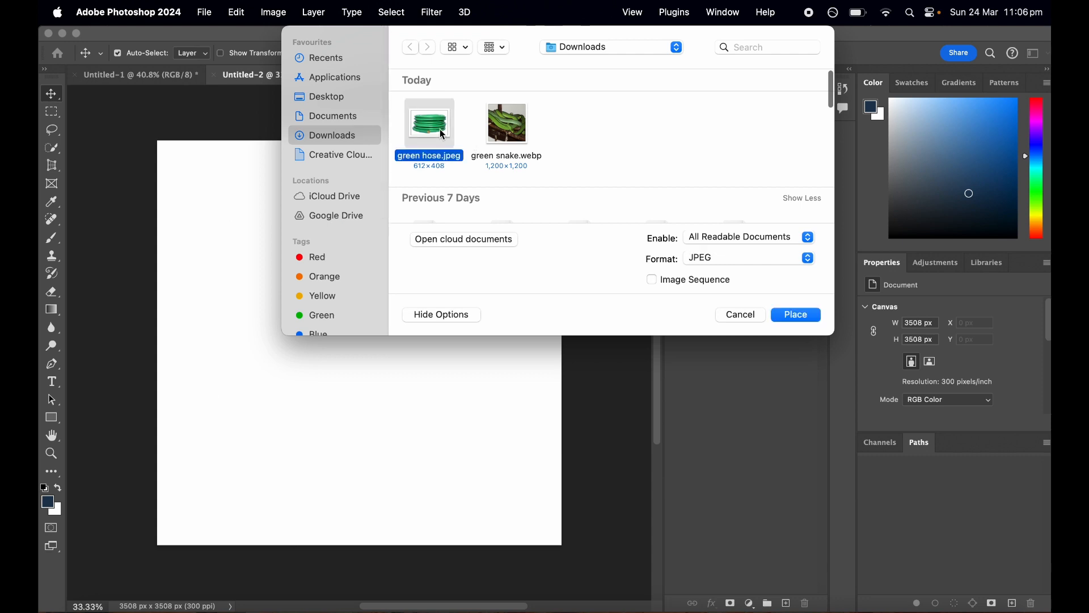
left_click(505, 130)
left_click_drag(569, 142, 437, 128)
left_click(797, 315)
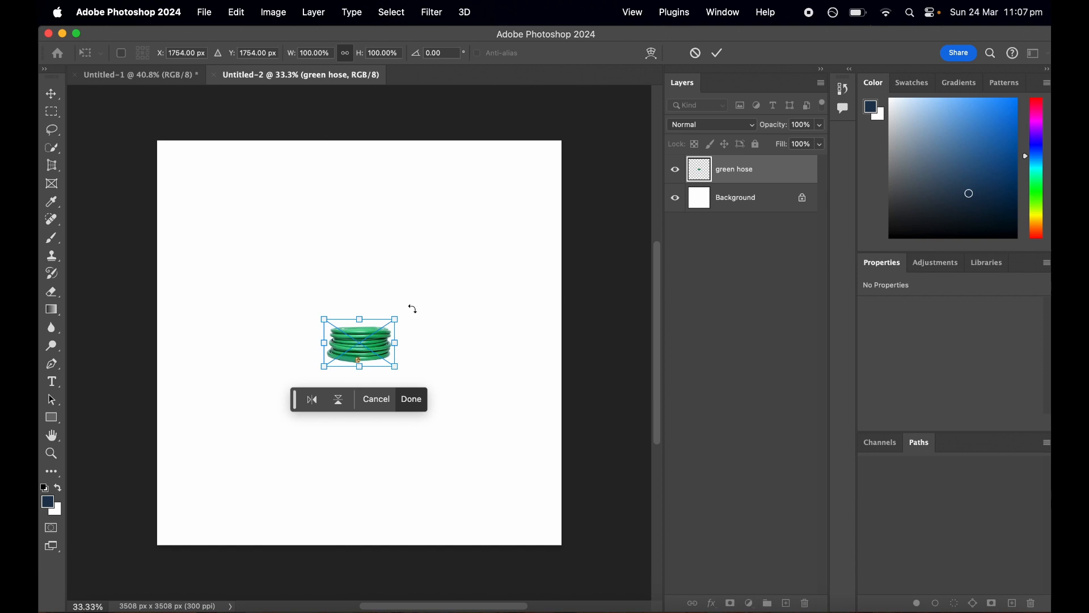
Enlarge the placed hose to about 2586 x 1724 px and position it around the middle of the canvas.
left_click_drag(396, 319, 620, 165)
left_click_drag(459, 239, 352, 318)
key("Return")
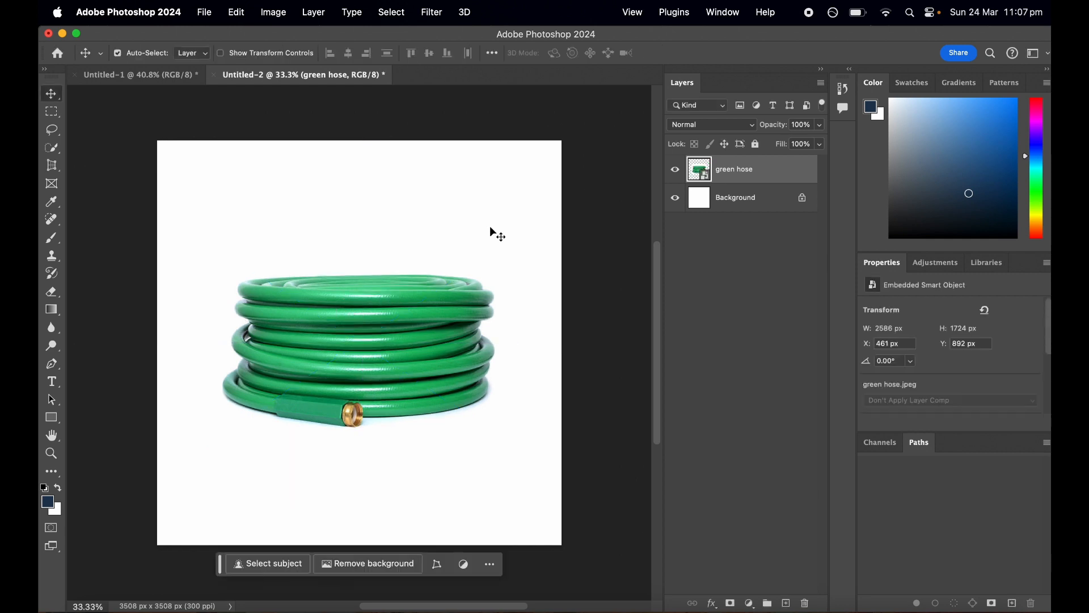
Place green snake.webp as an embedded image, scale it to about 2391 px square and position it over the hose.
left_click(202, 13)
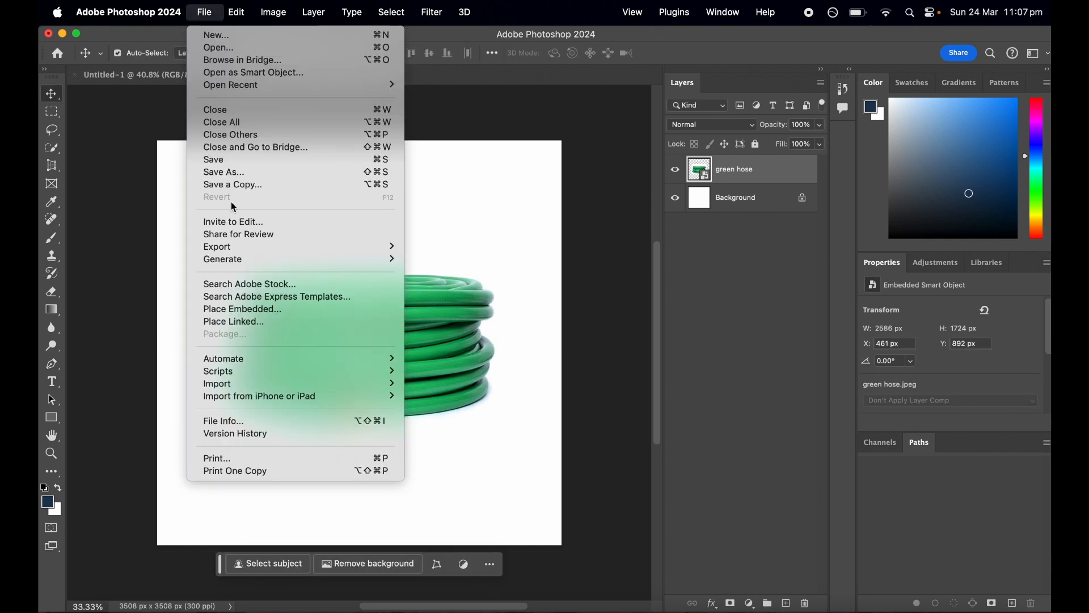
left_click(234, 310)
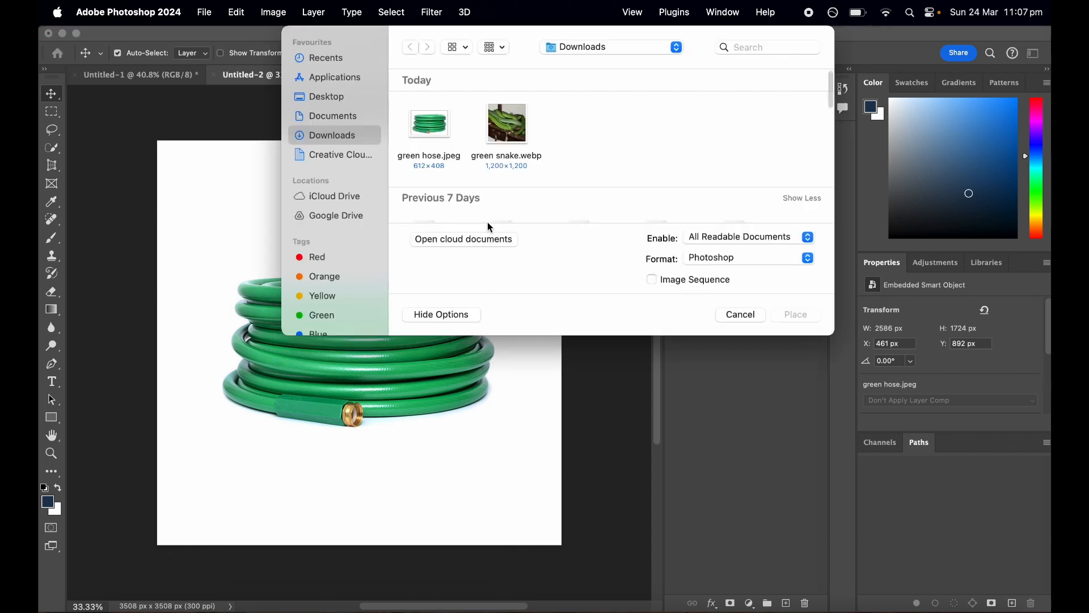
double_click(506, 124)
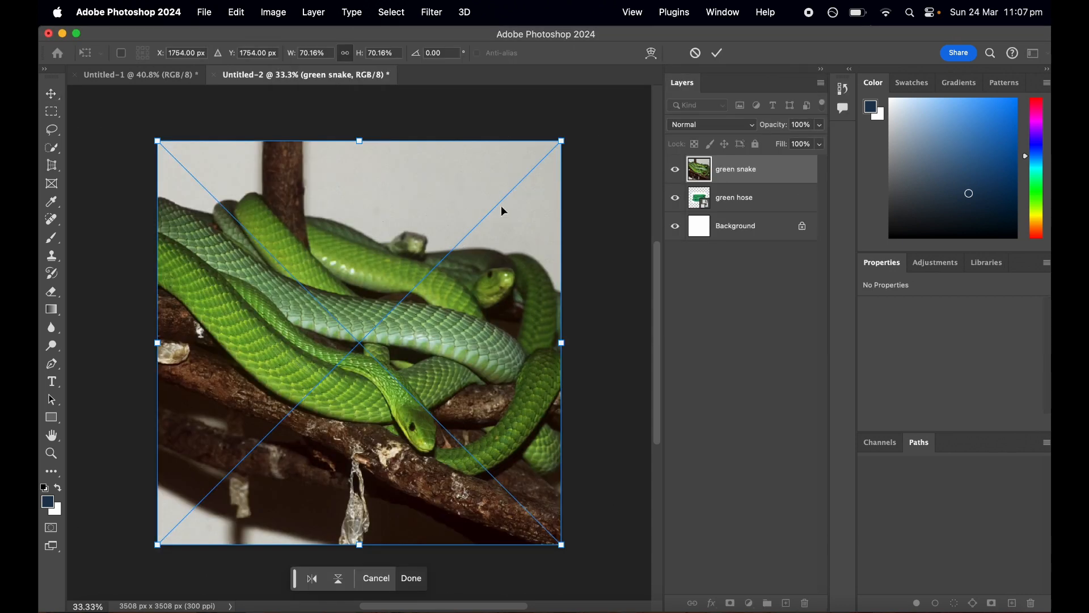
left_click_drag(561, 141, 433, 271)
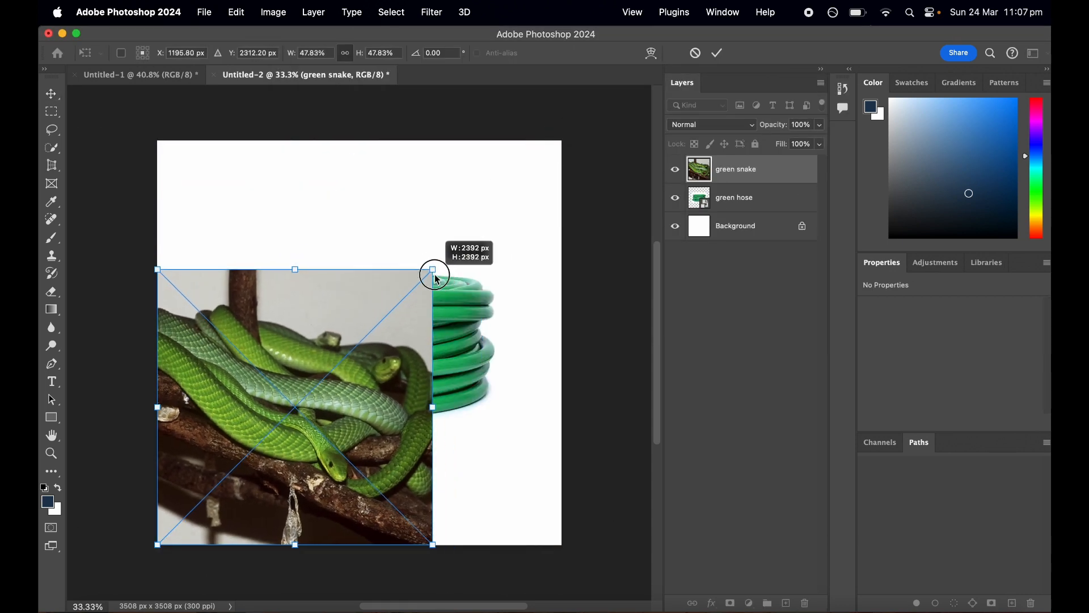
left_click_drag(312, 375, 350, 363)
key("Return")
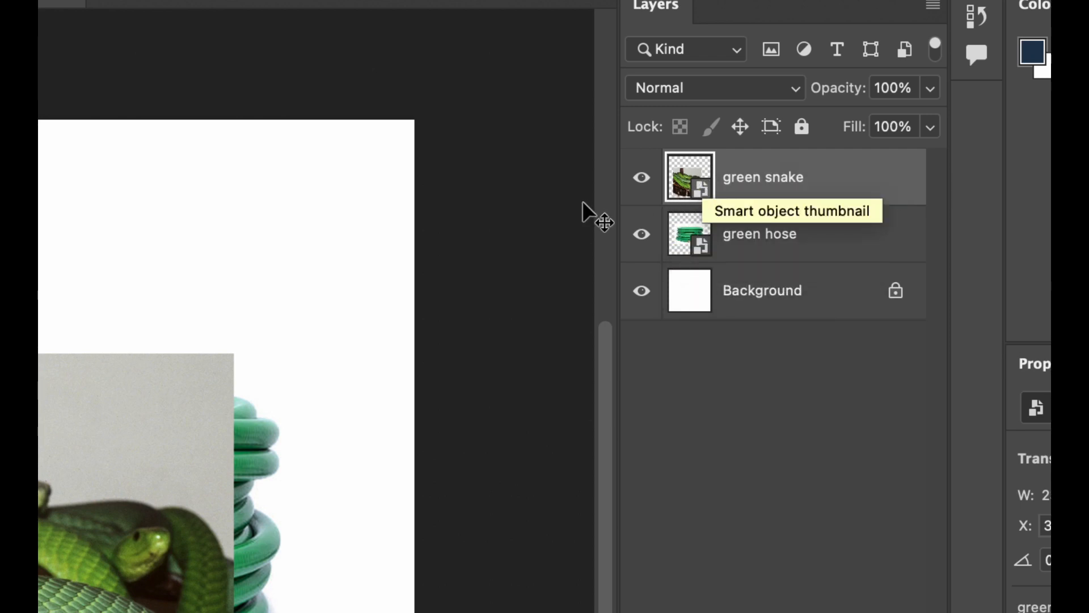
right_click(697, 194)
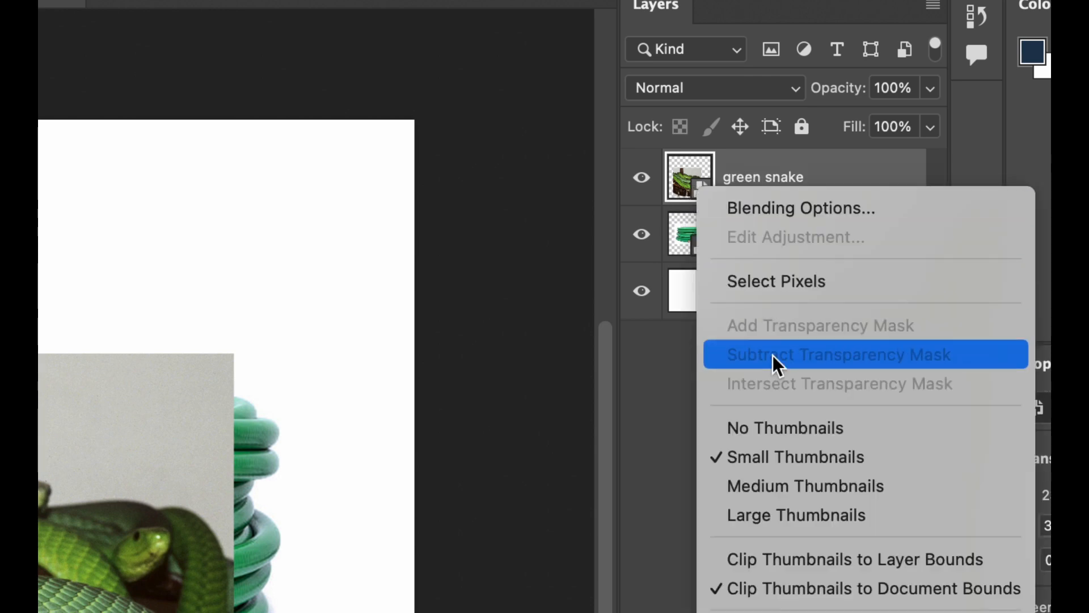
left_click(675, 374)
left_click(673, 376)
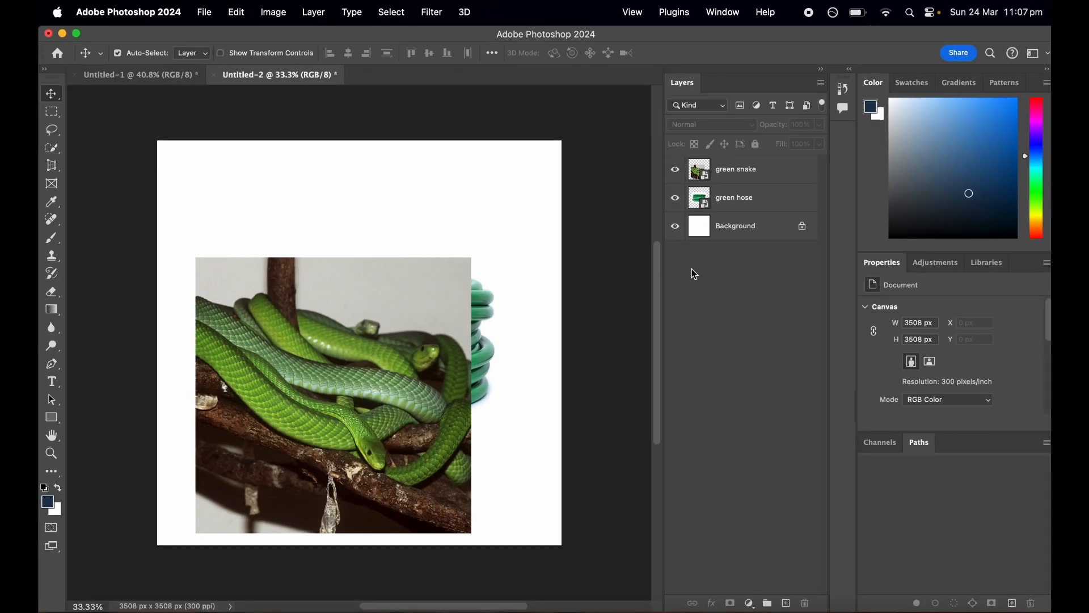
right_click(700, 177)
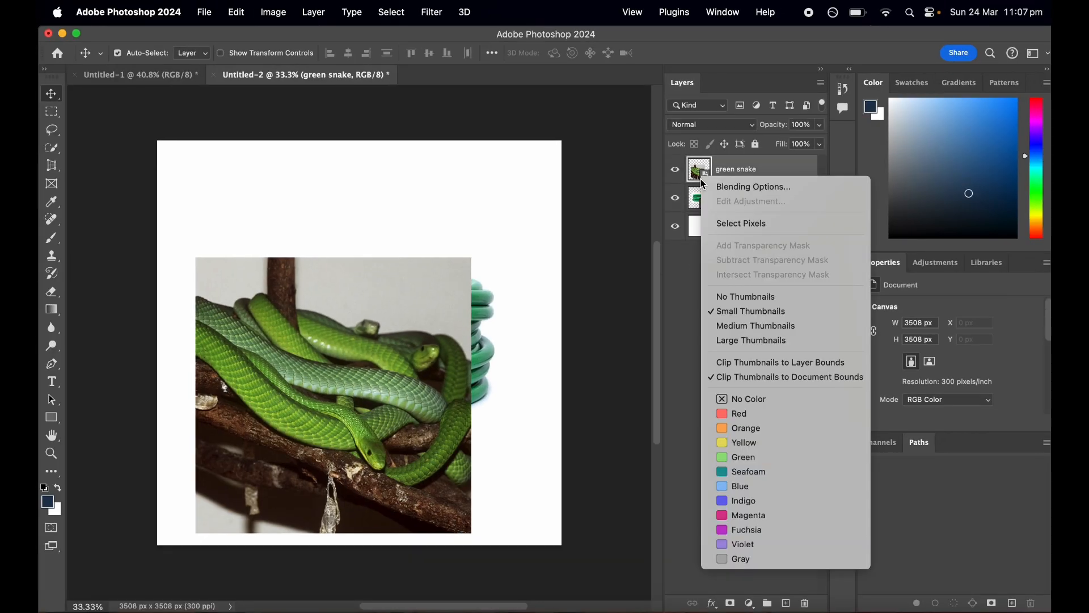
left_click(682, 278)
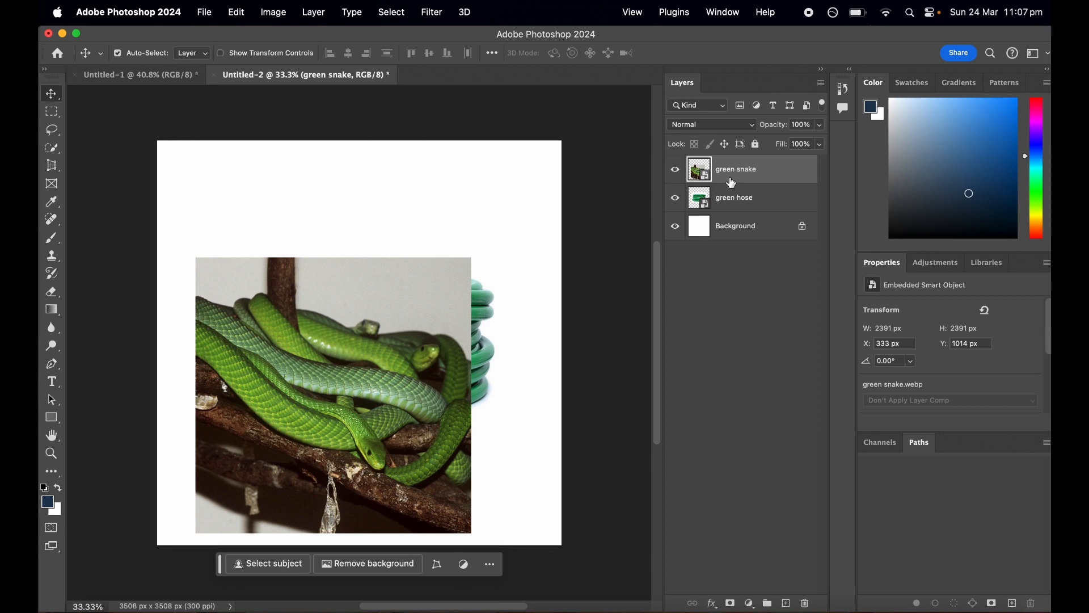
double_click(733, 182)
left_click(737, 189)
right_click(703, 173)
key("Escape")
Rasterize the green snake smart object layer.
right_click(737, 179)
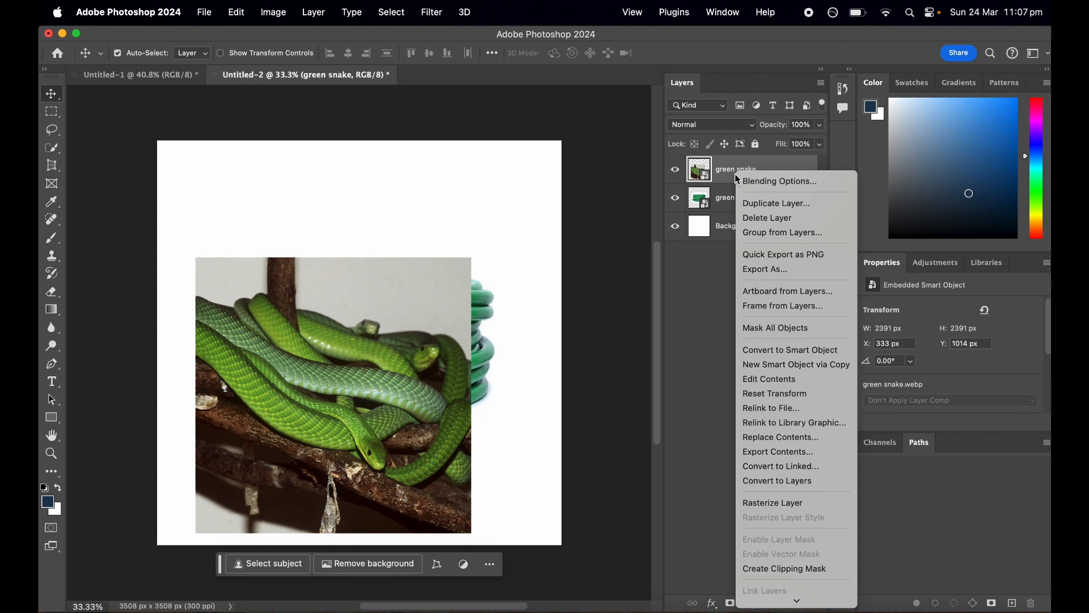
left_click(716, 323)
right_click(743, 173)
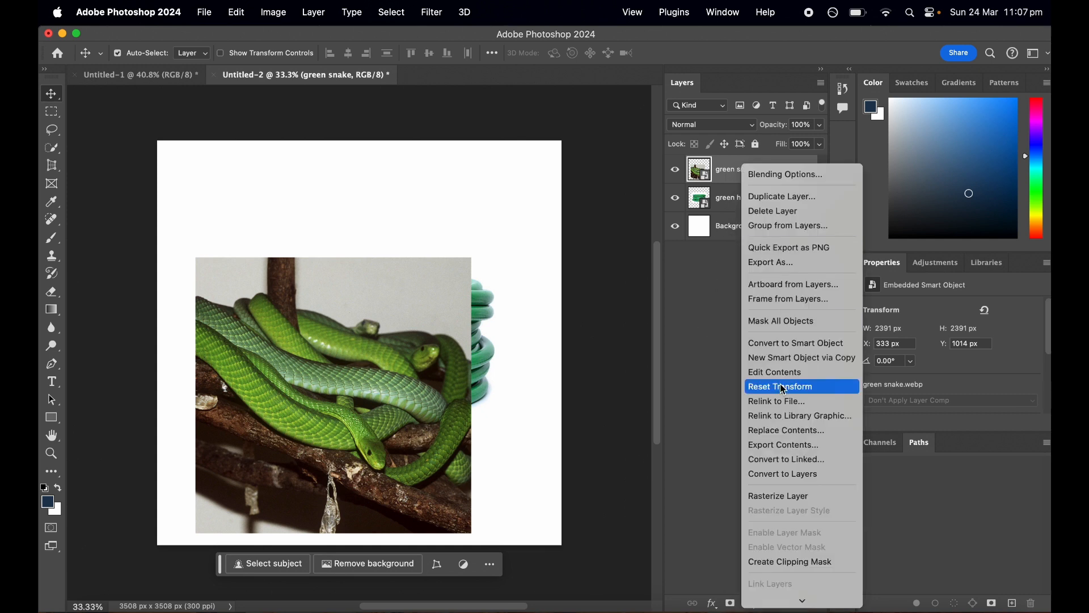
left_click(767, 497)
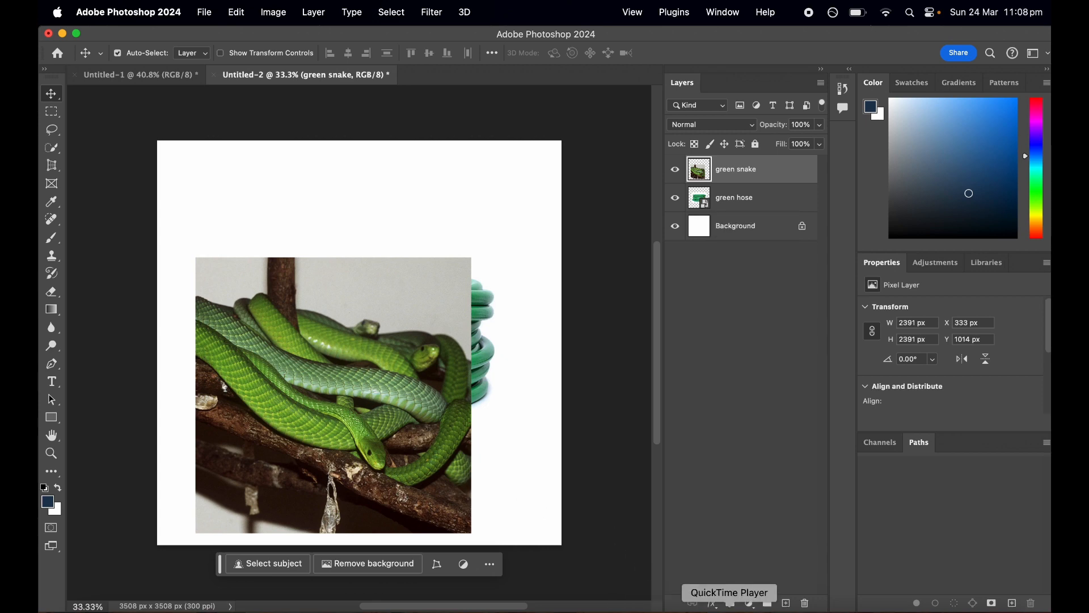
left_click(729, 606)
left_click(732, 13)
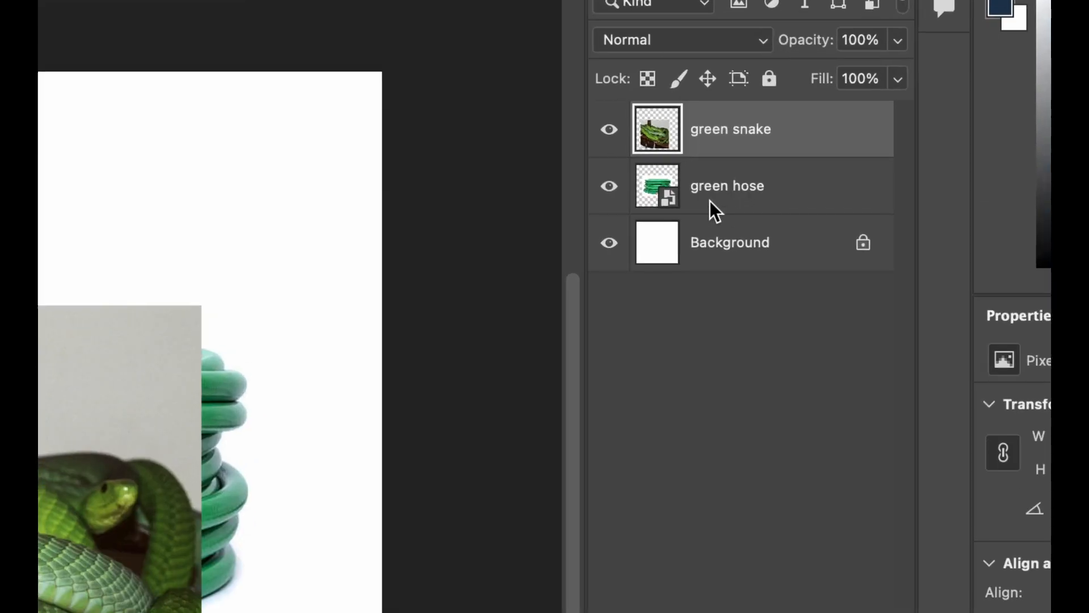
right_click(709, 200)
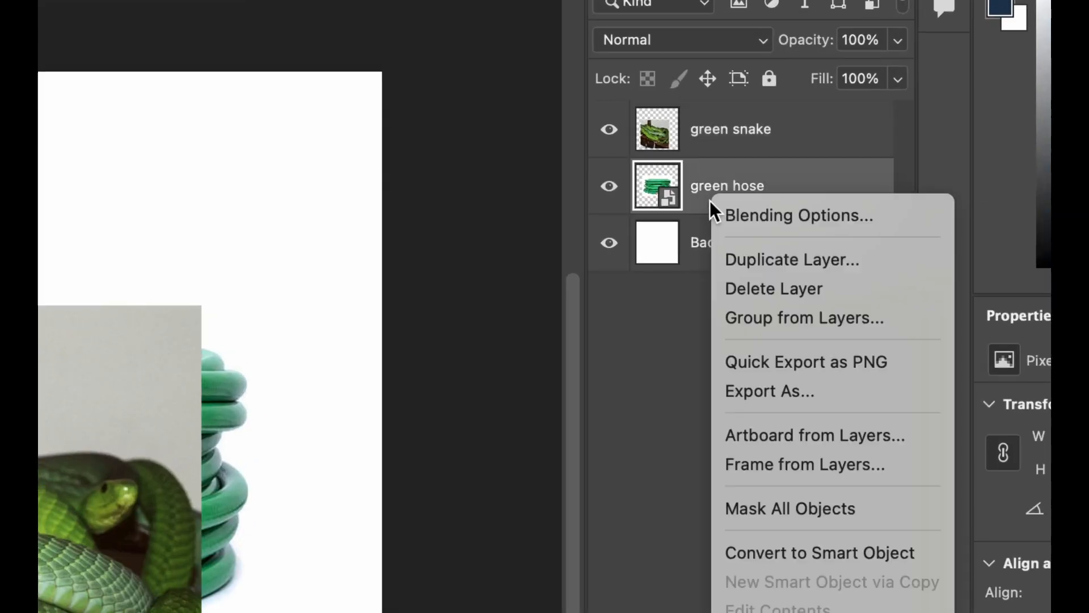
scroll(766, 607, "down", 10)
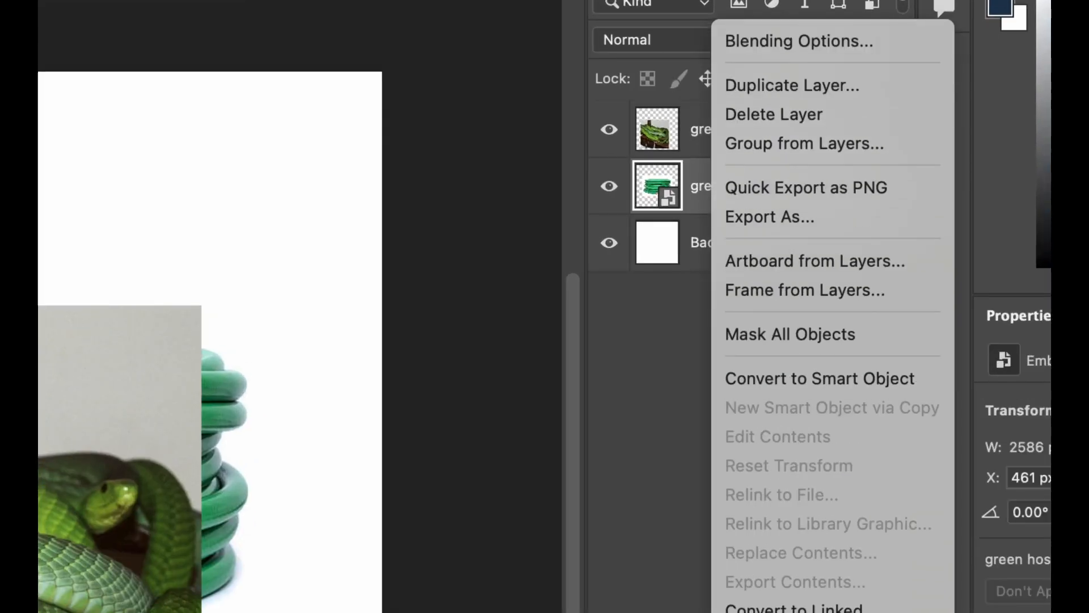
scroll(771, 584, "down", 9)
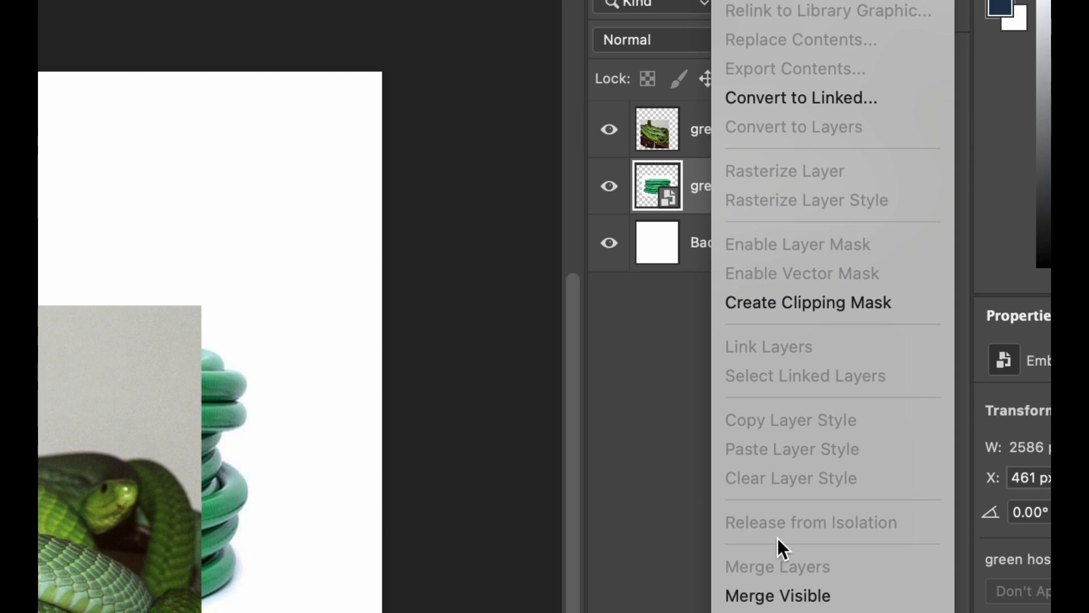
scroll(777, 537, "up", 5)
scroll(777, 538, "up", 4)
scroll(738, 442, "up", 3)
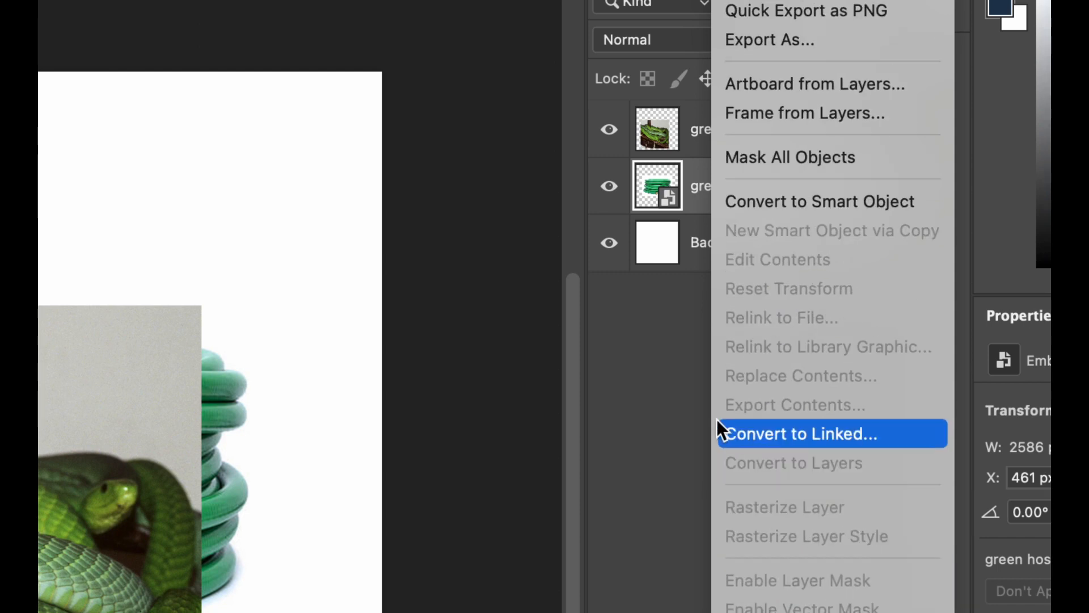
left_click(675, 385)
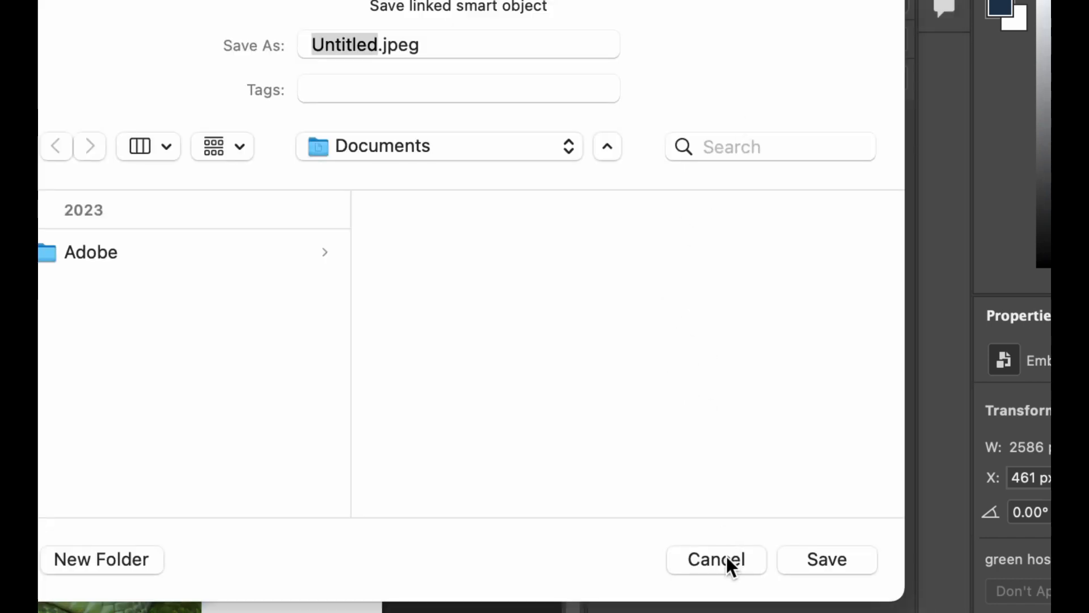
left_click(726, 556)
Rasterize the green hose smart object layer.
right_click(750, 198)
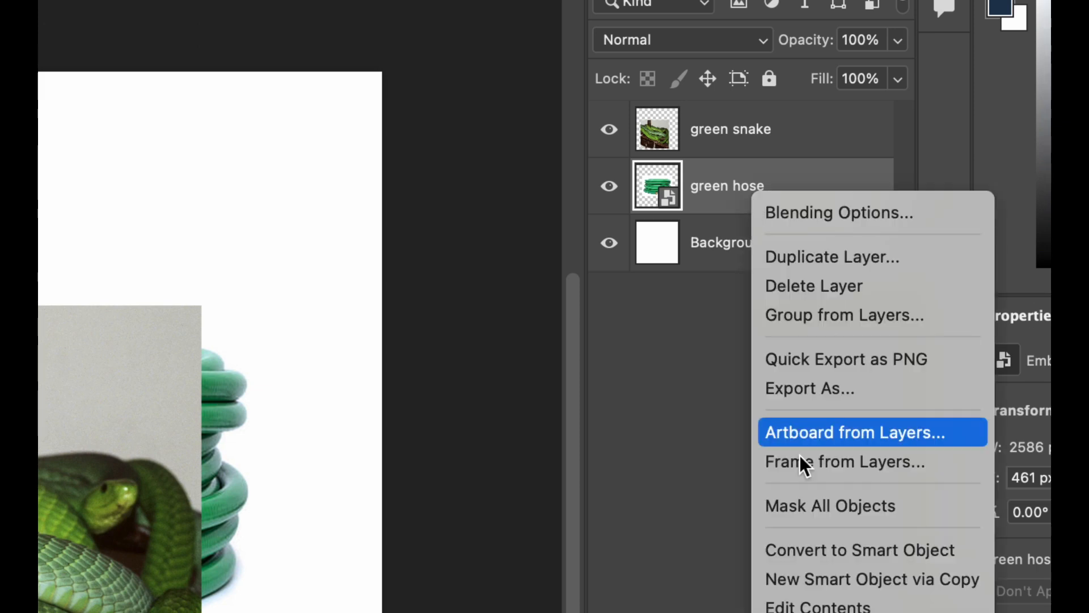
scroll(801, 484, "down", 6)
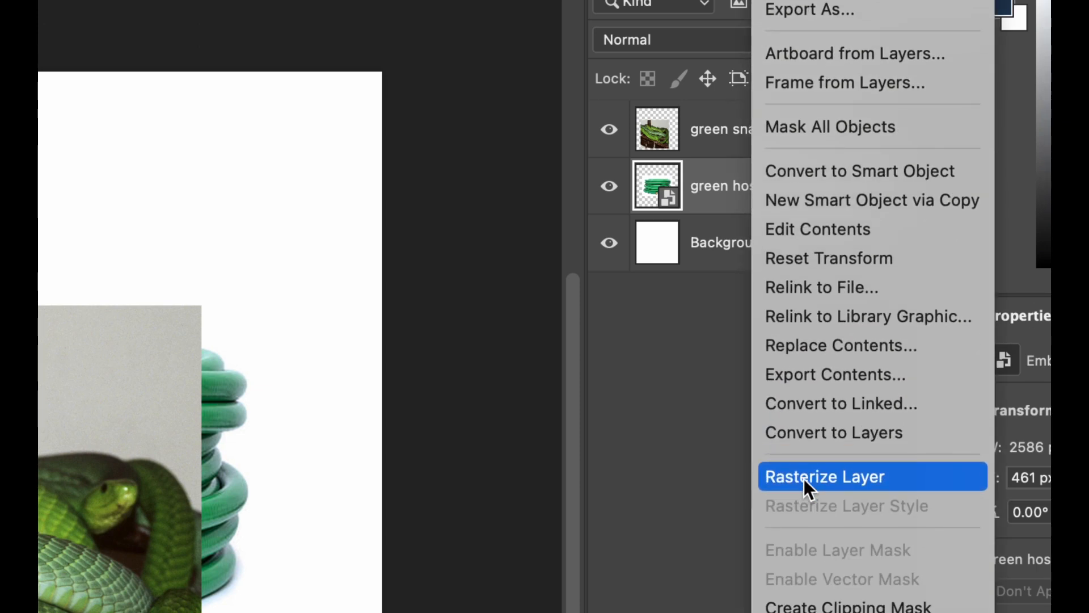
left_click(805, 477)
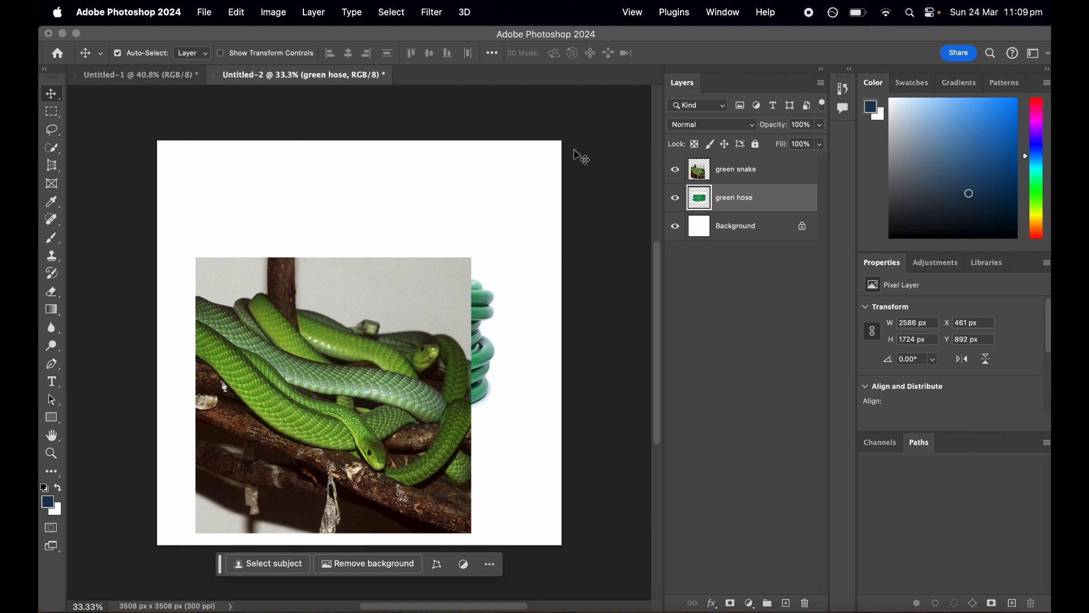
Apply the Essentials (Default) workspace.
left_click(724, 12)
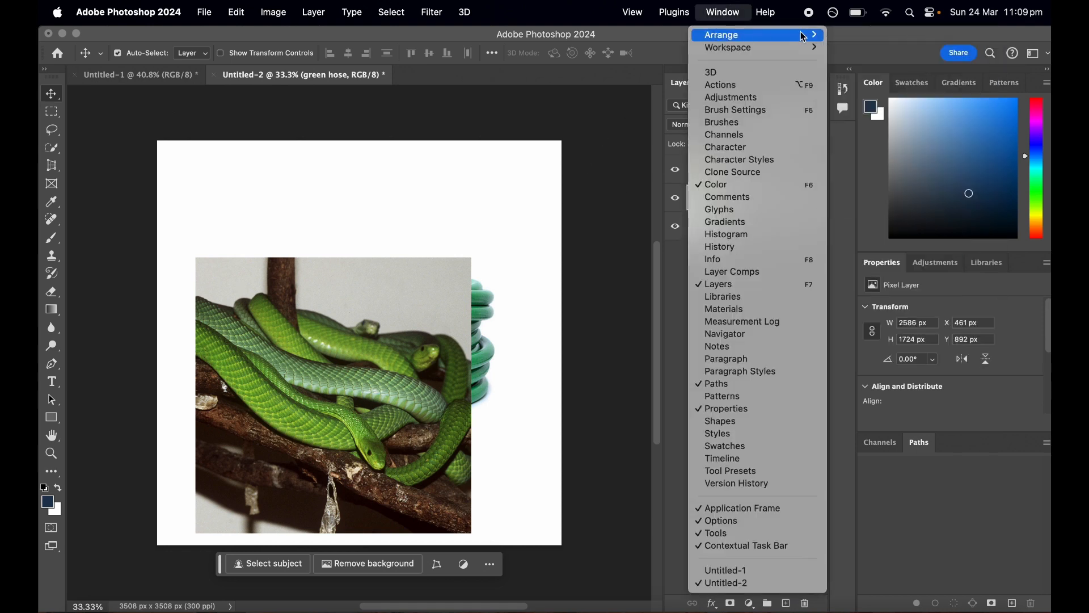
mouse_move(806, 50)
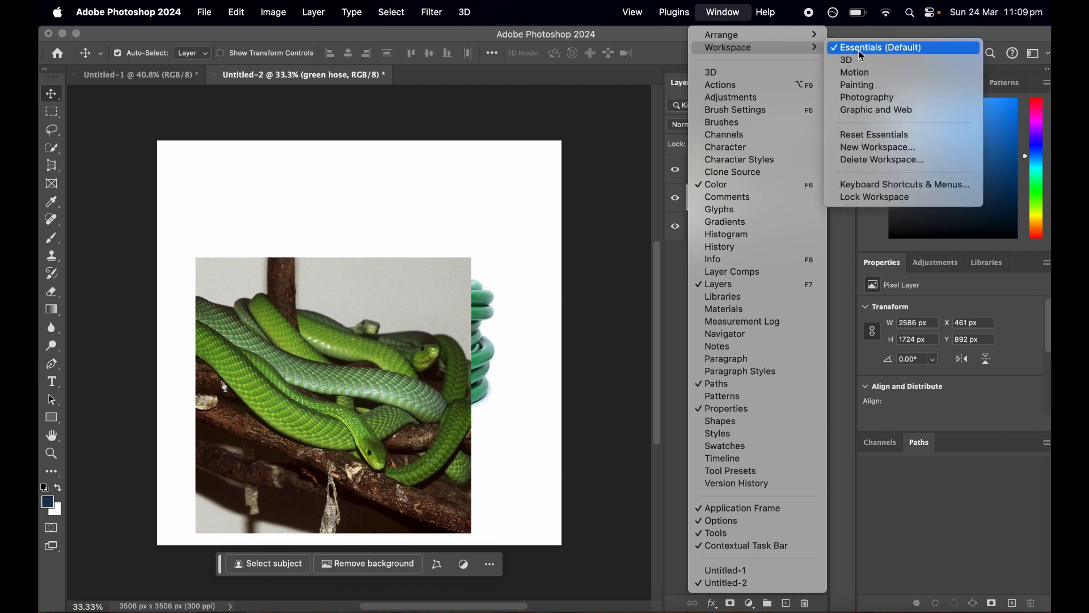
left_click(861, 50)
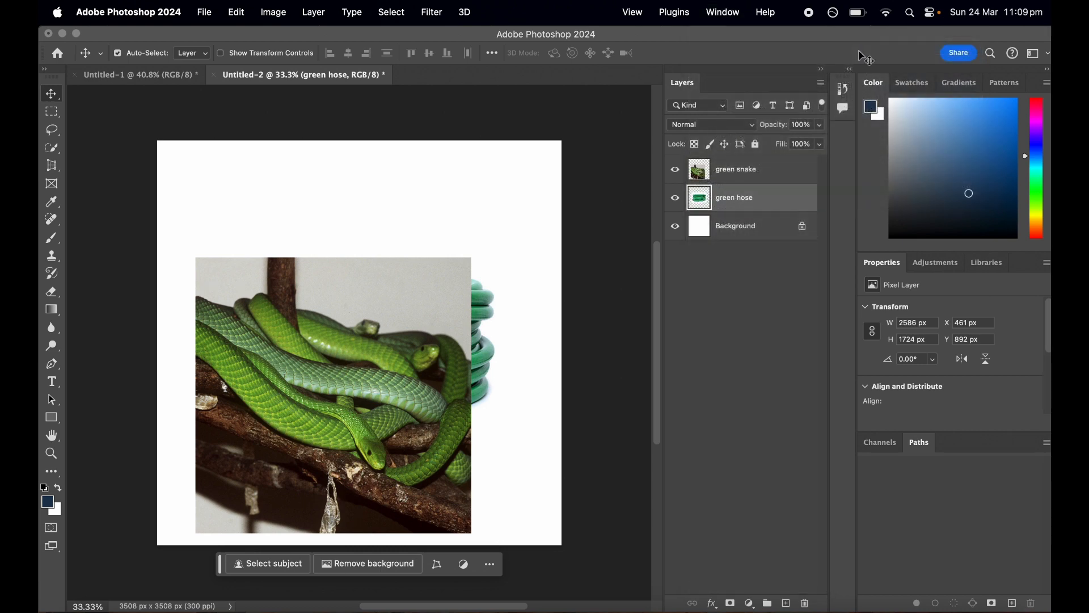
Show the document history, detach it from the comments, and enlarge it beneath the layer list.
left_click(721, 12)
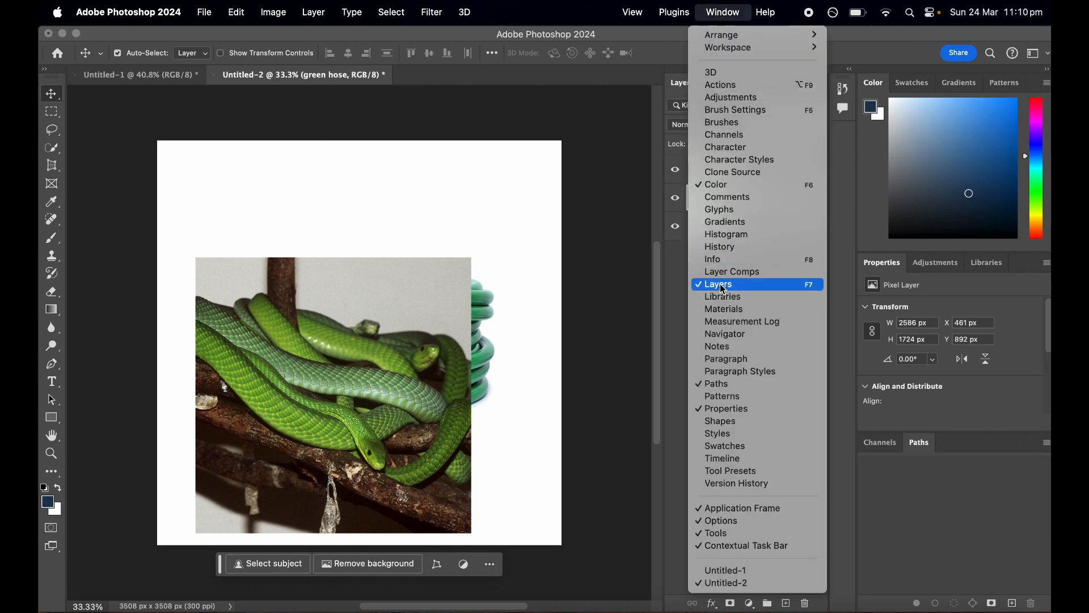
left_click(722, 248)
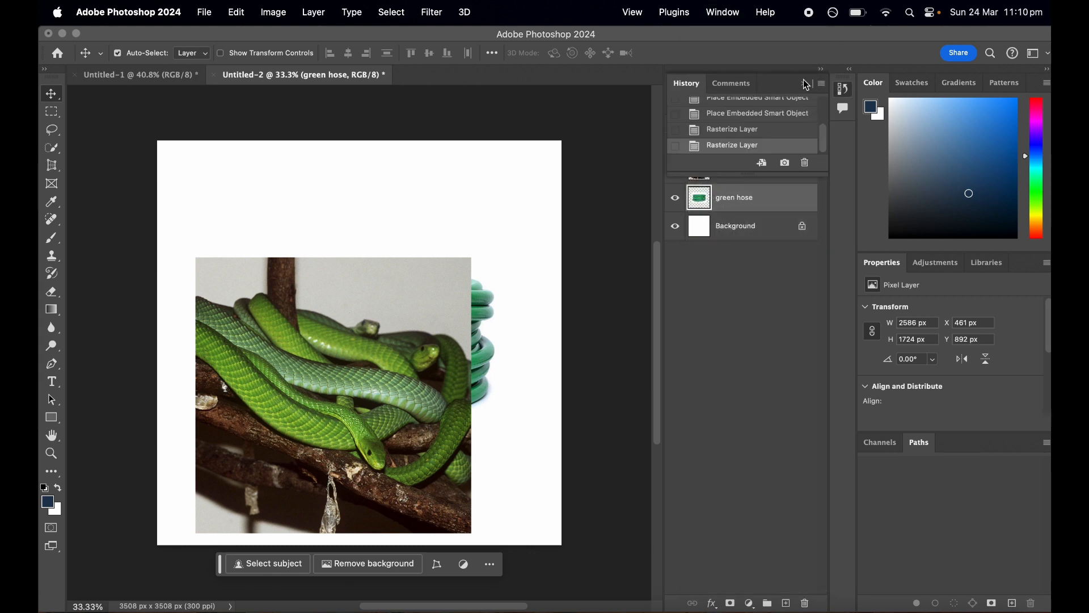
left_click_drag(819, 85, 780, 262)
left_click_drag(689, 84, 690, 335)
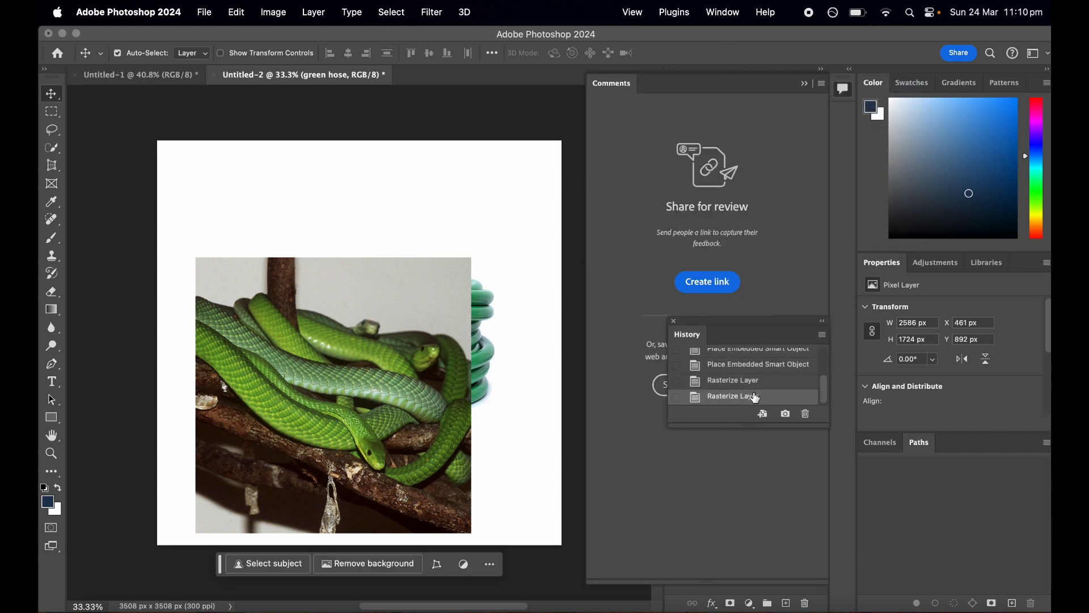
left_click(804, 85)
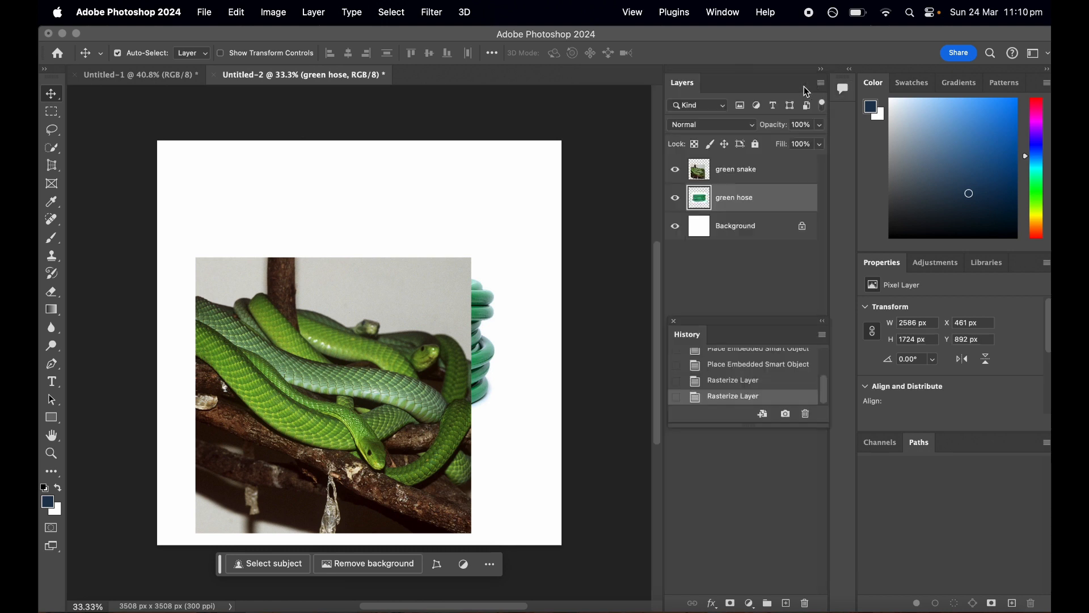
left_click(806, 423)
left_click_drag(758, 426, 740, 580)
left_click_drag(727, 314, 727, 302)
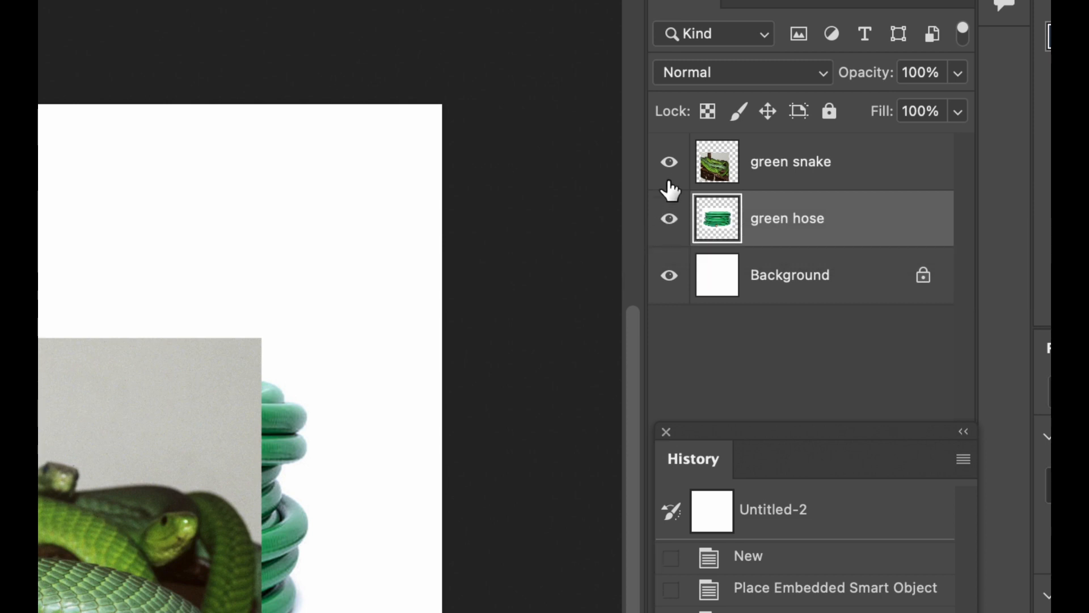
Briefly hide the green snake layer to check the hose beneath it, and set the snake layer's opacity to 55%.
left_click(670, 163)
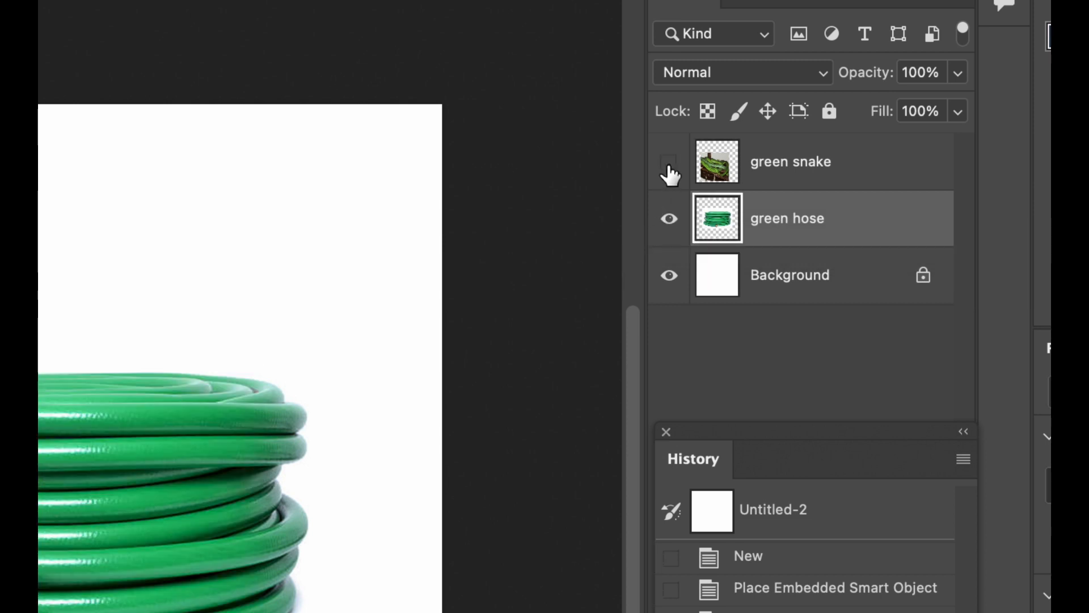
left_click(670, 165)
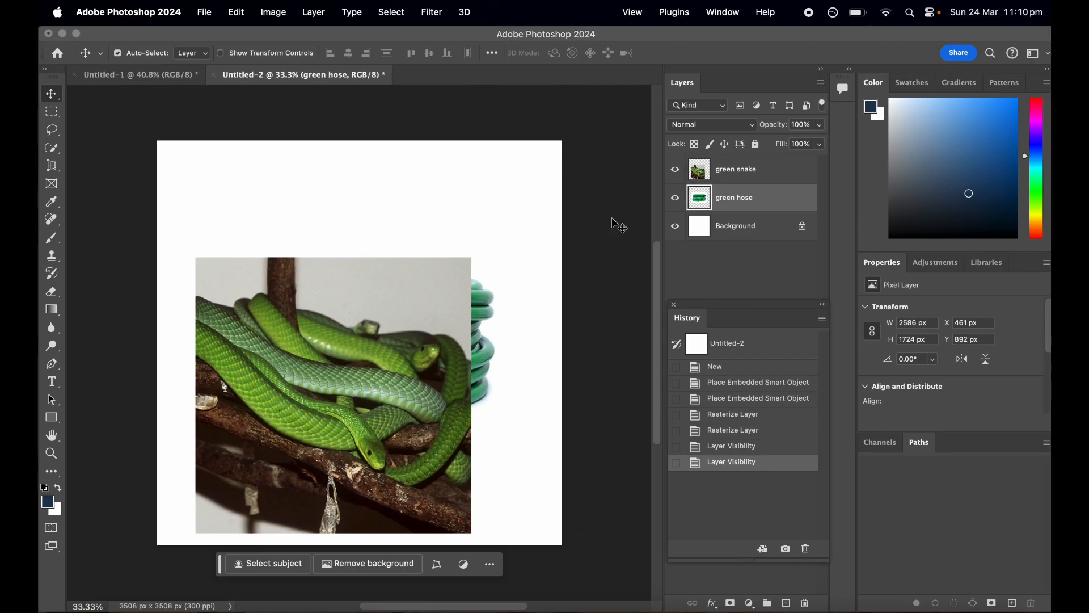
left_click(750, 170)
left_click(820, 125)
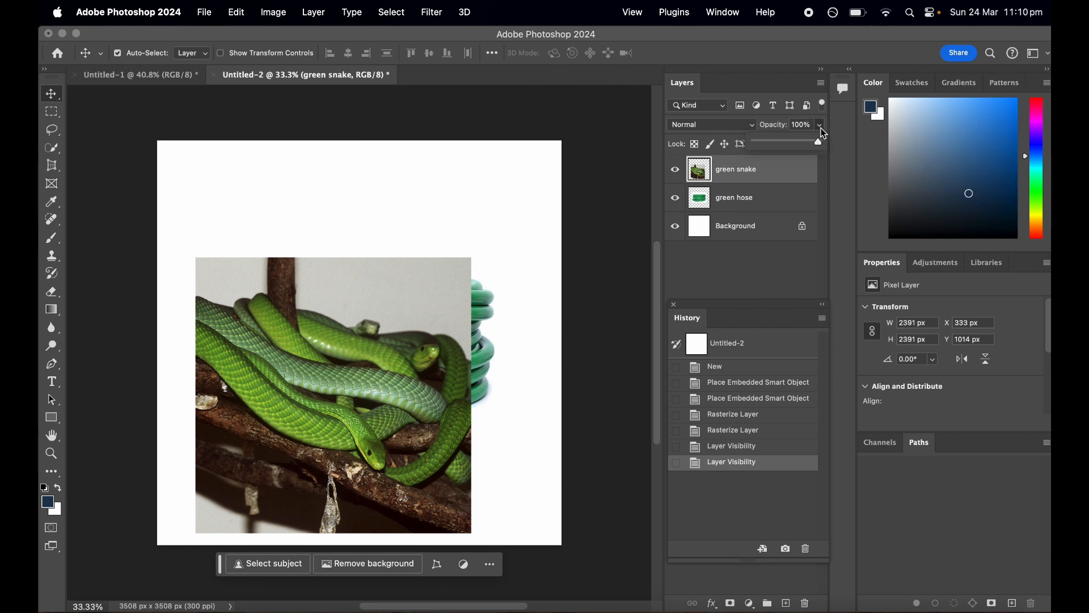
left_click(792, 144)
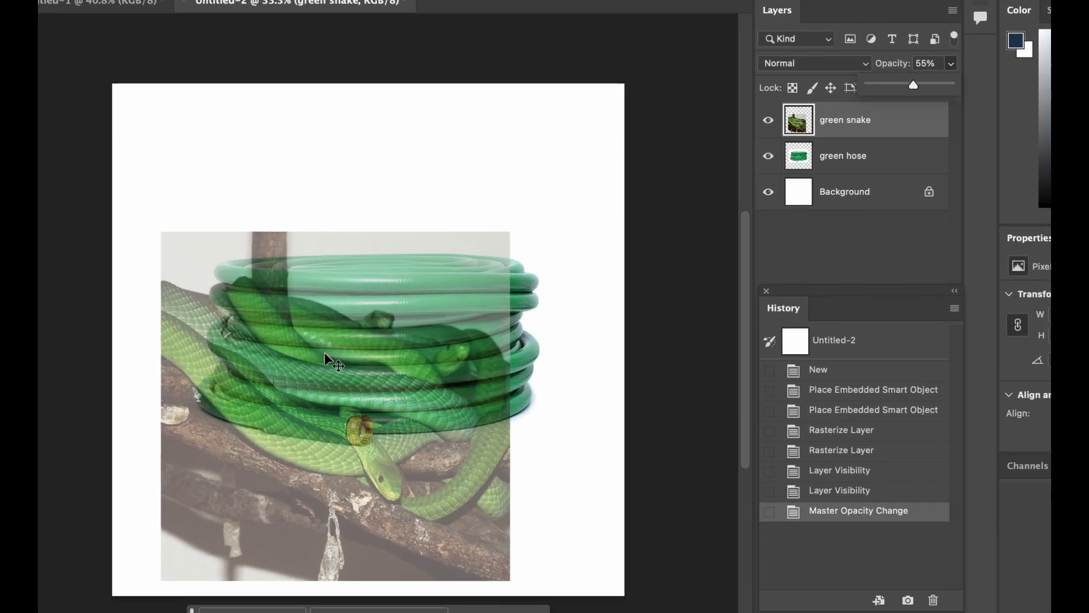
Move the semi-transparent snake photo so the front snake's head lies just below the hose's brass end.
scroll(324, 352, "up", 5)
scroll(325, 352, "down", 3)
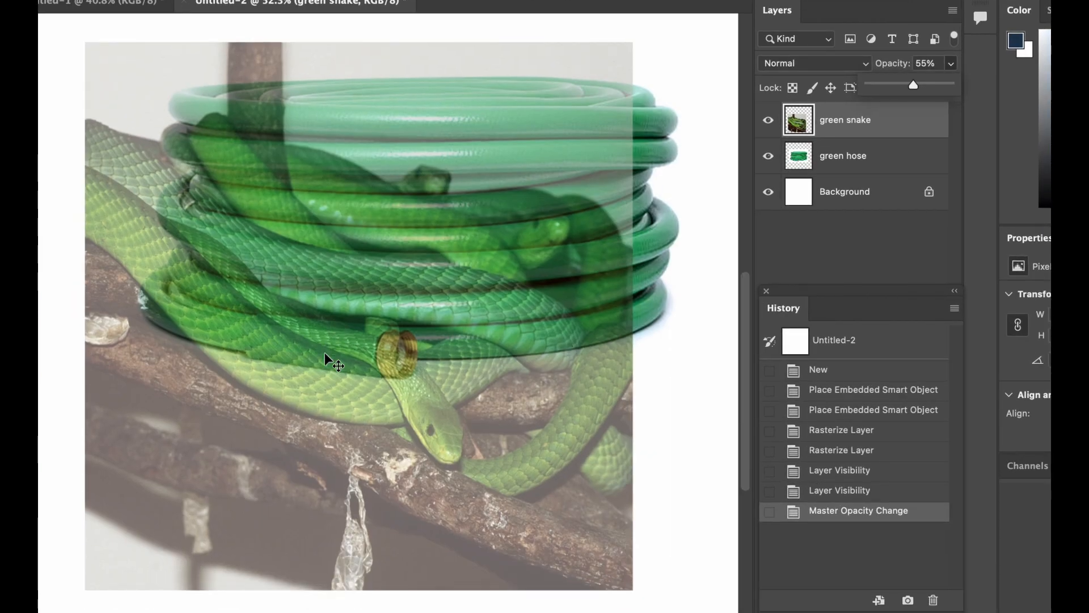
left_click(410, 284)
mouse_move(410, 283)
left_mouse_down()
mouse_move(455, 257)
mouse_move(404, 278)
mouse_move(391, 302)
mouse_move(400, 292)
left_mouse_up()
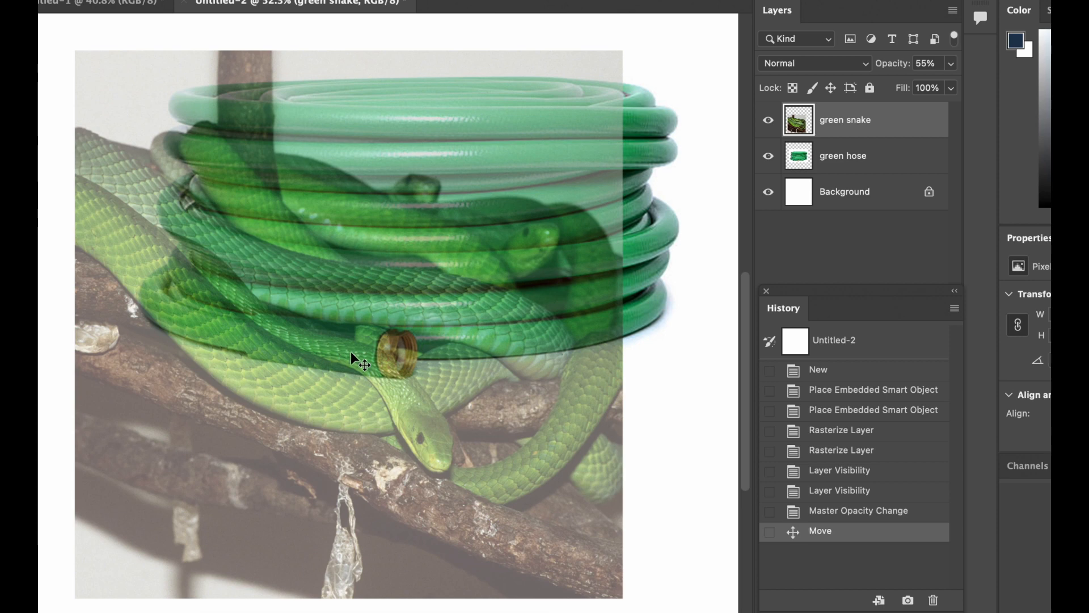
left_click_drag(397, 282, 354, 281)
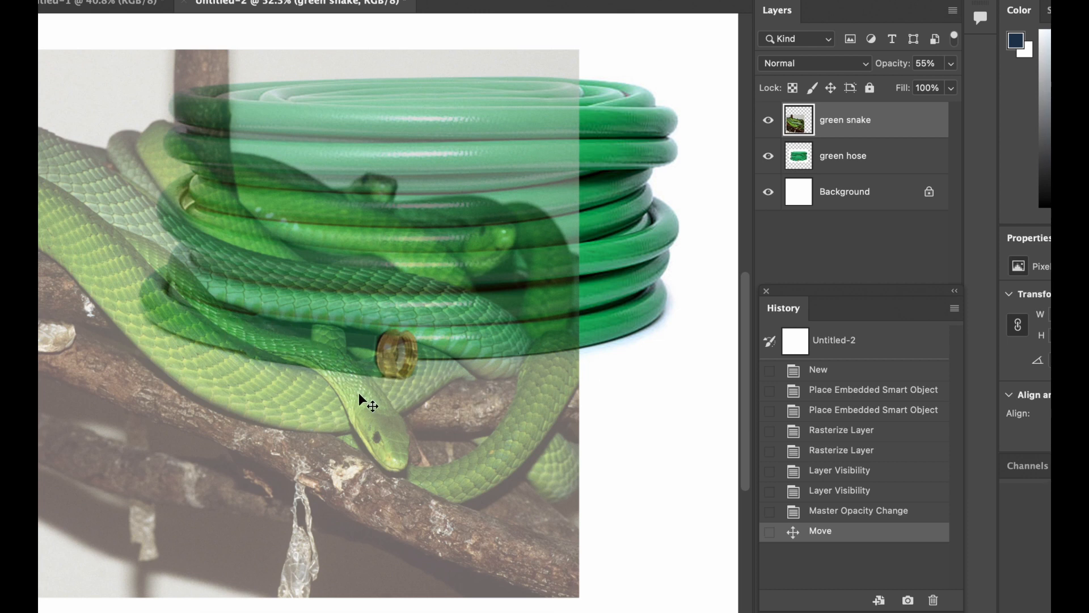
Rotate the green snake layer slightly counter-clockwise with Free Transform and nudge it to align the snake's neck with the hose end.
key("ctrl+t")
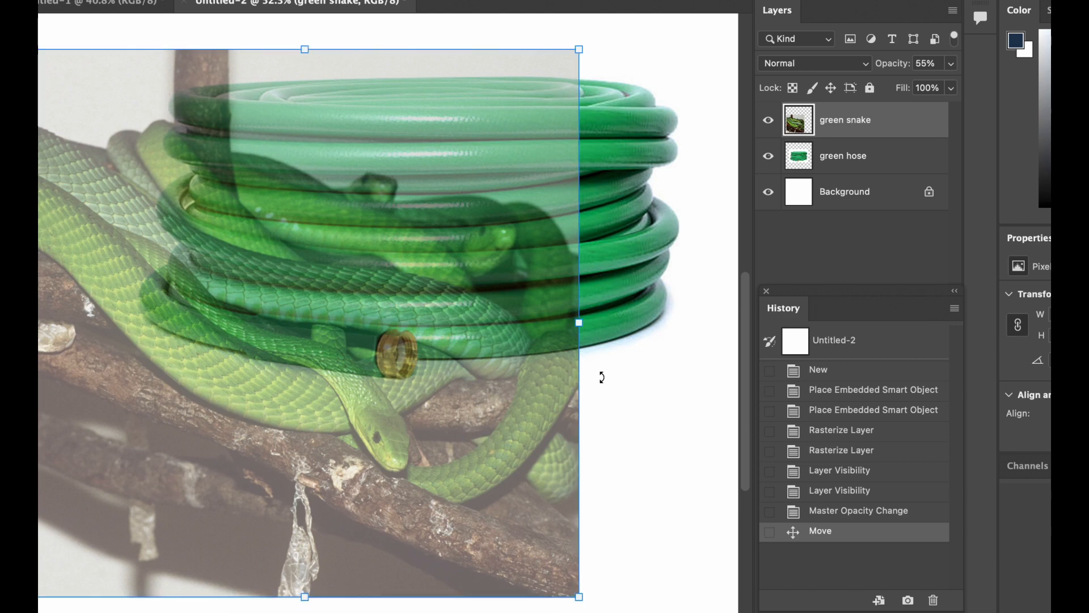
left_click_drag(601, 382, 610, 334)
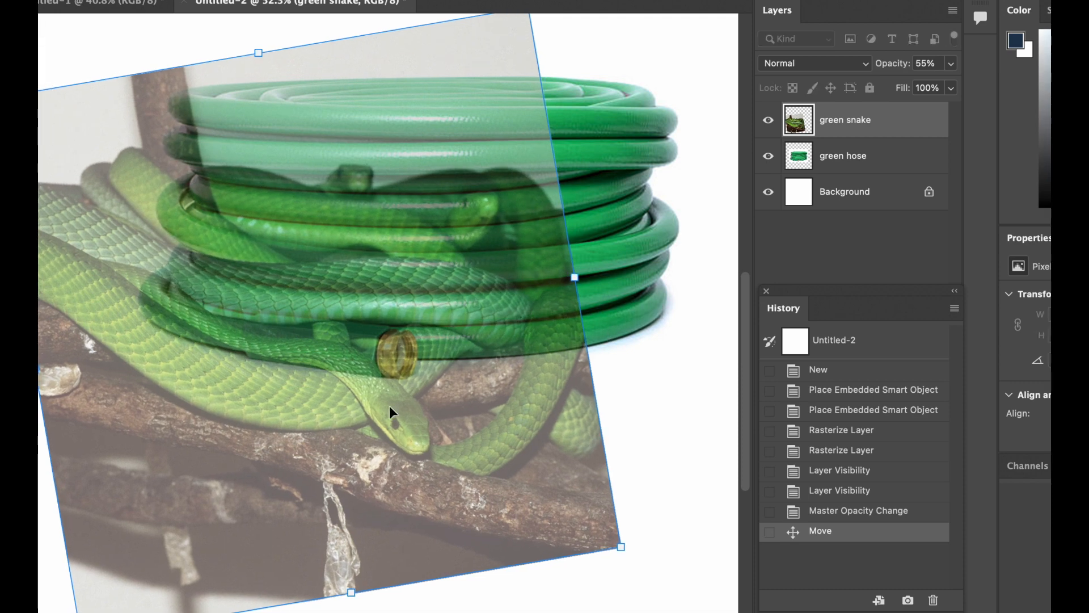
mouse_move(389, 406)
left_mouse_down()
mouse_move(409, 381)
mouse_move(366, 369)
mouse_move(400, 353)
mouse_move(383, 382)
mouse_move(401, 405)
left_mouse_up()
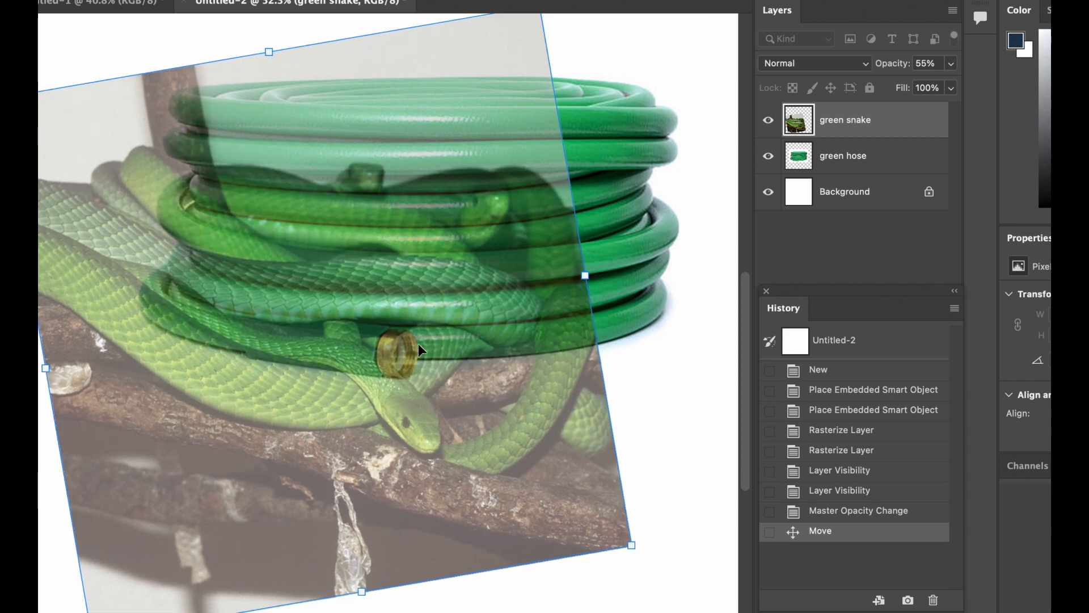
key("Return")
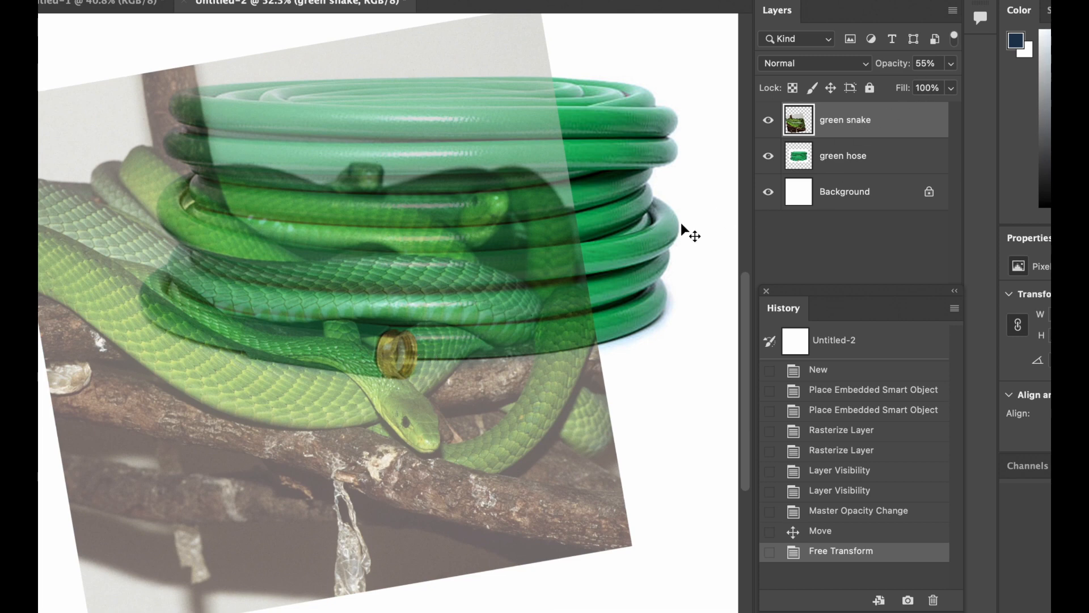
key("ctrl+0")
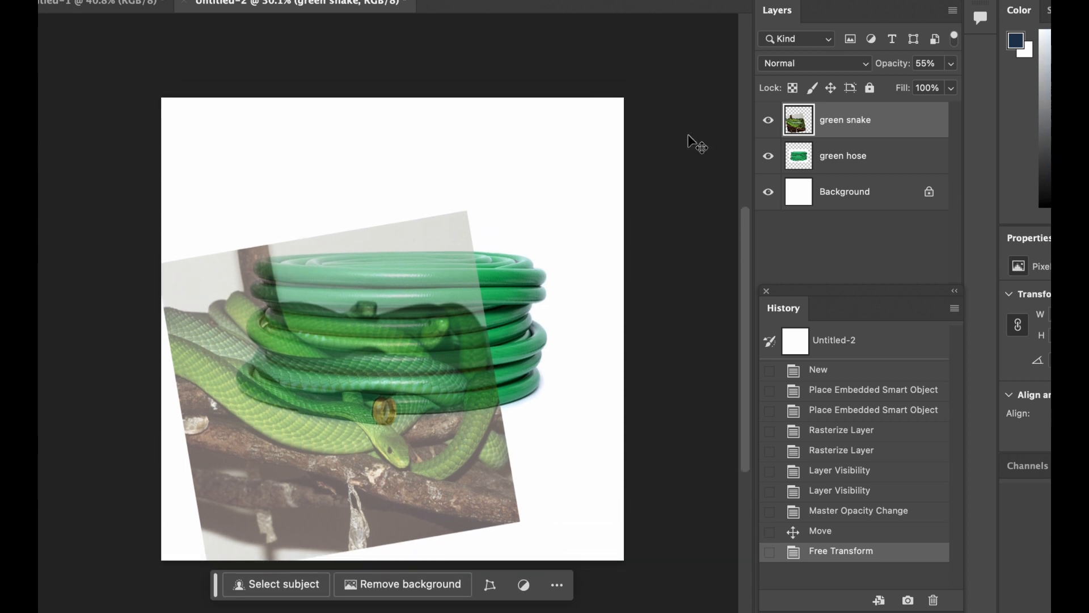
key("ctrl+minus")
left_click(497, 183)
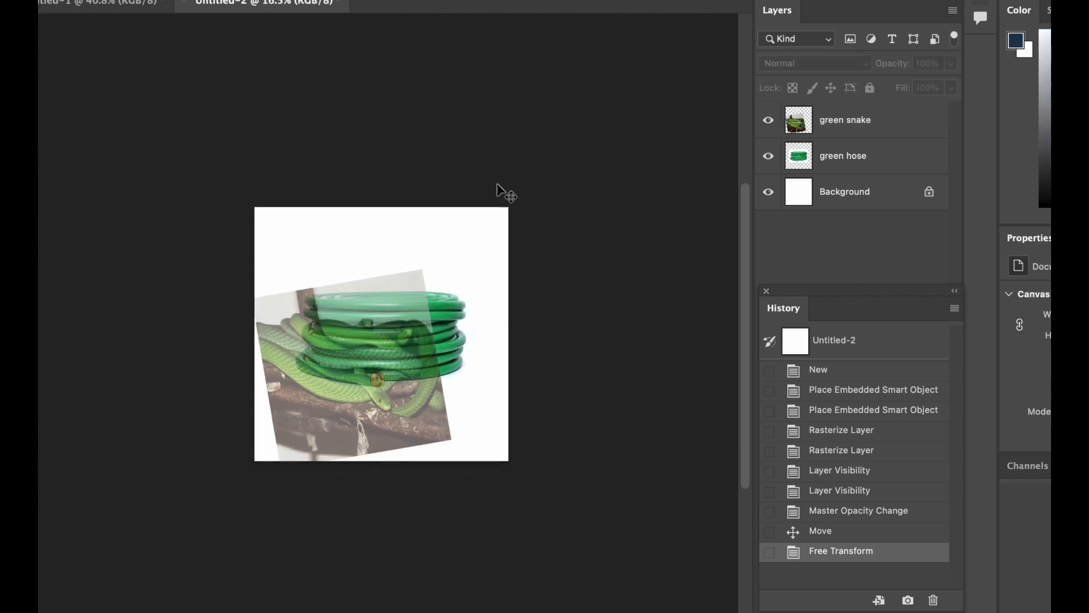
scroll(498, 184, "down", 4)
scroll(498, 183, "up", 8)
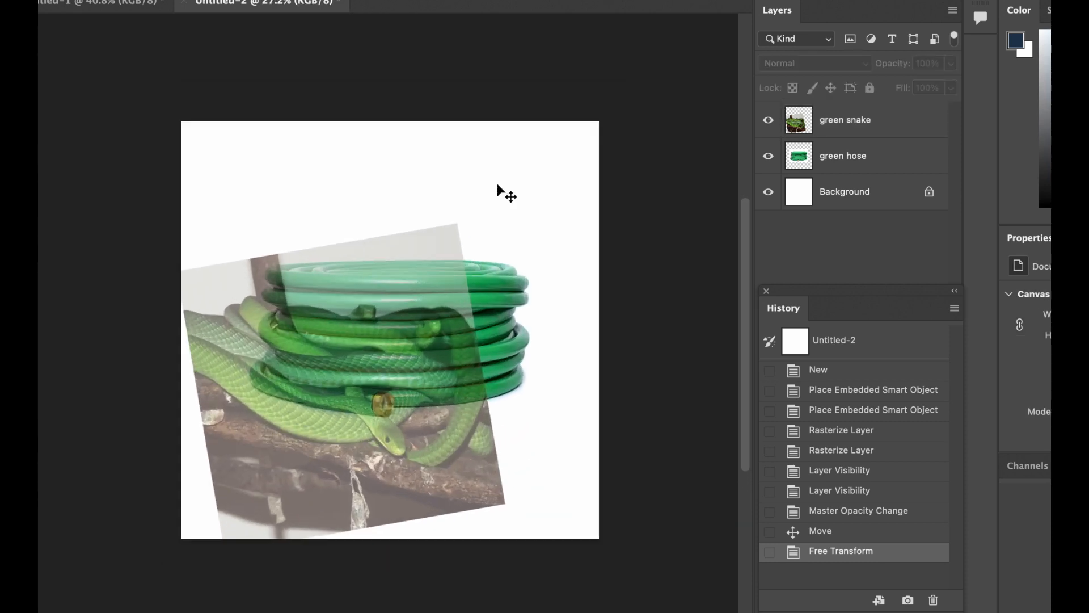
scroll(497, 183, "up", 1)
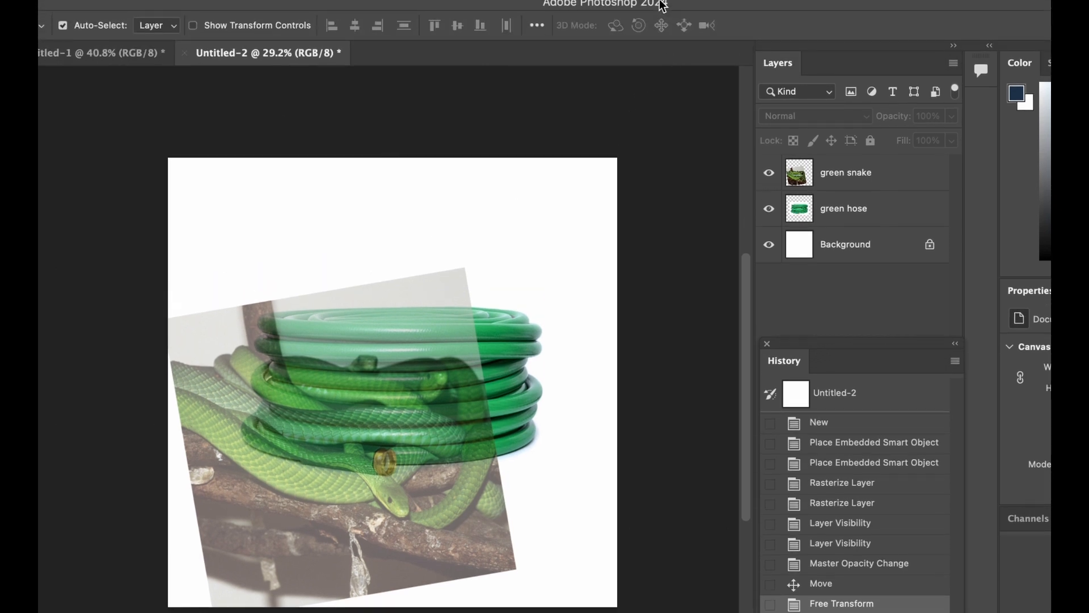
scroll(170, 232, "down", 1)
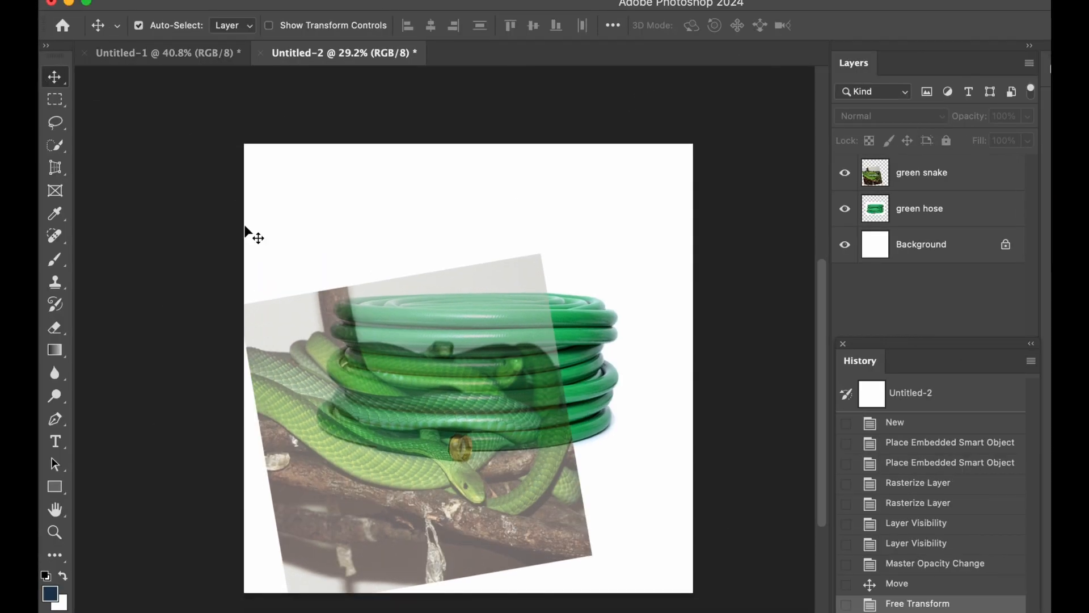
Make the green snake layer active and choose the Quick Selection tool.
scroll(245, 228, "up", 5)
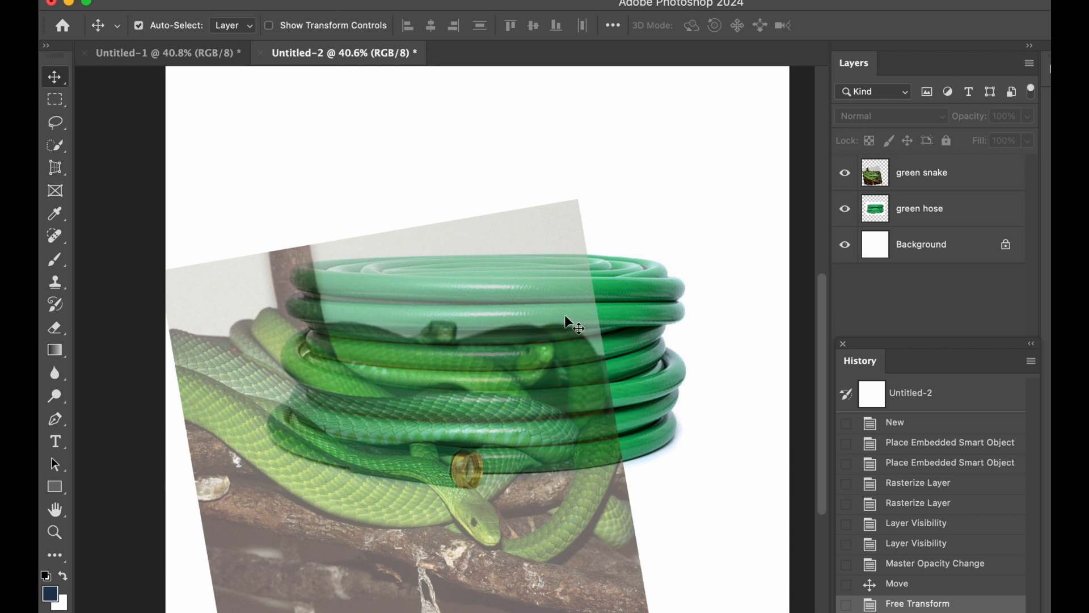
left_click(923, 185)
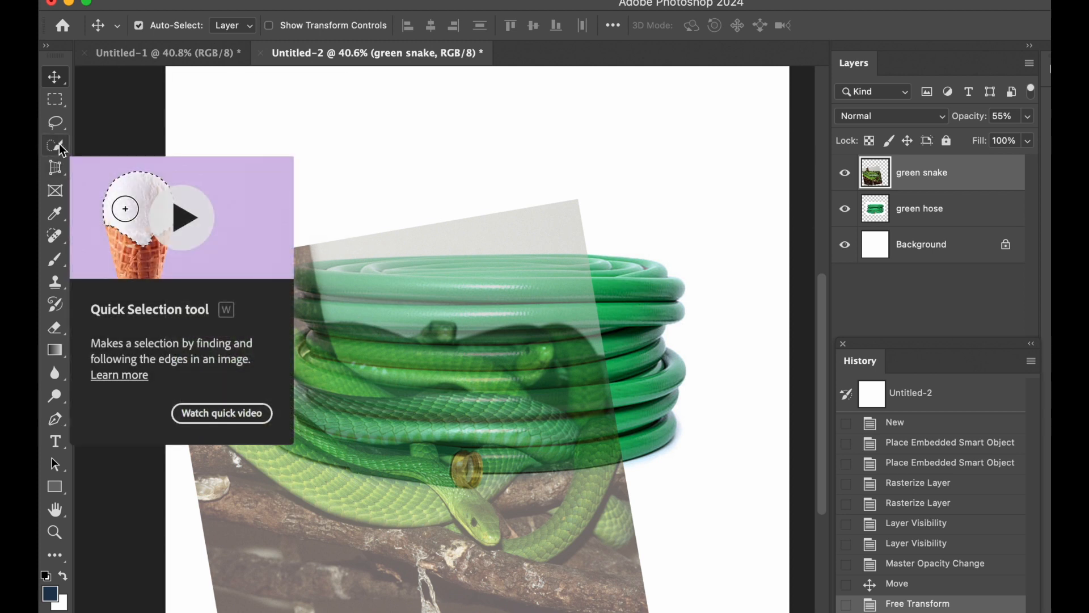
left_click(59, 144)
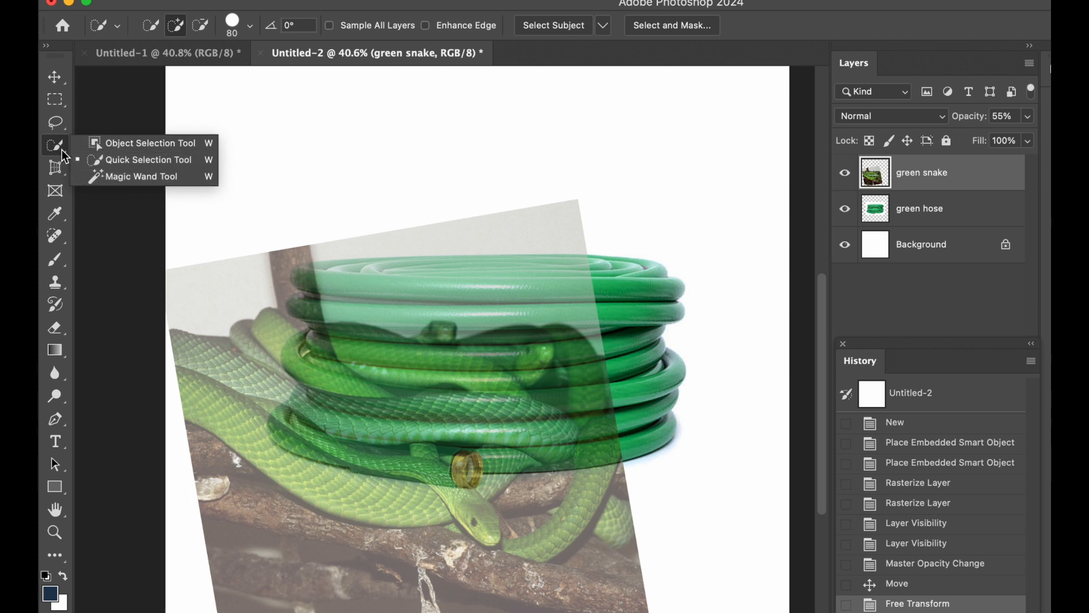
left_click(90, 122)
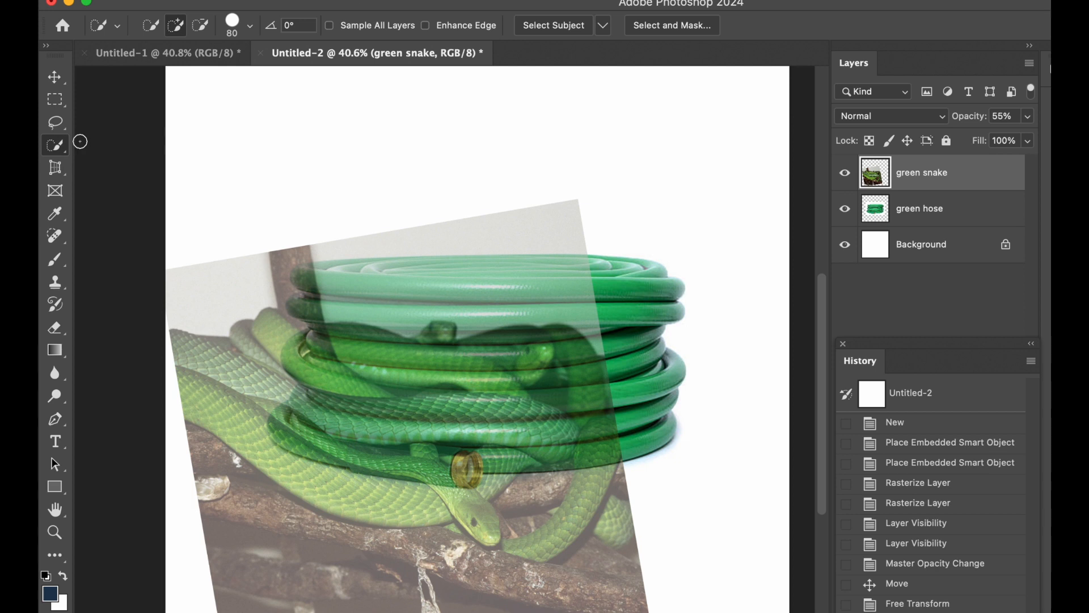
left_click(80, 141)
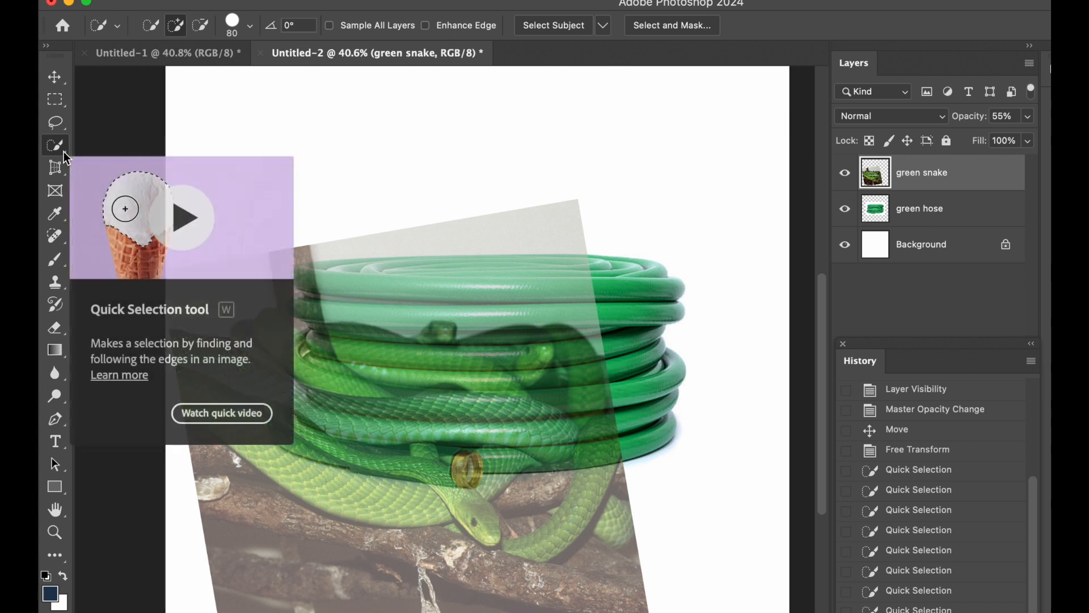
left_click(64, 152)
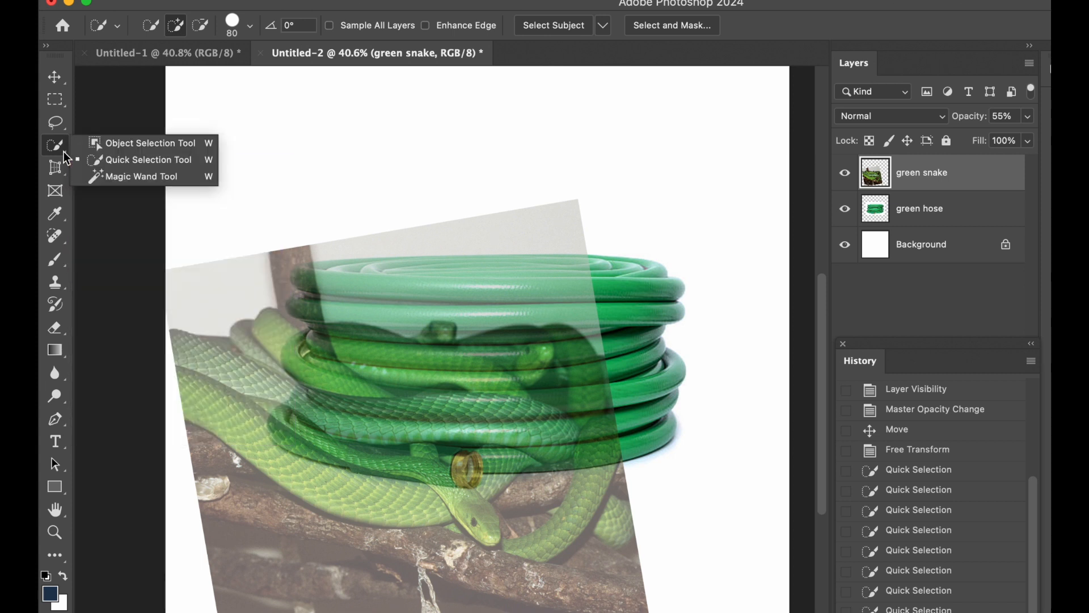
left_click(121, 162)
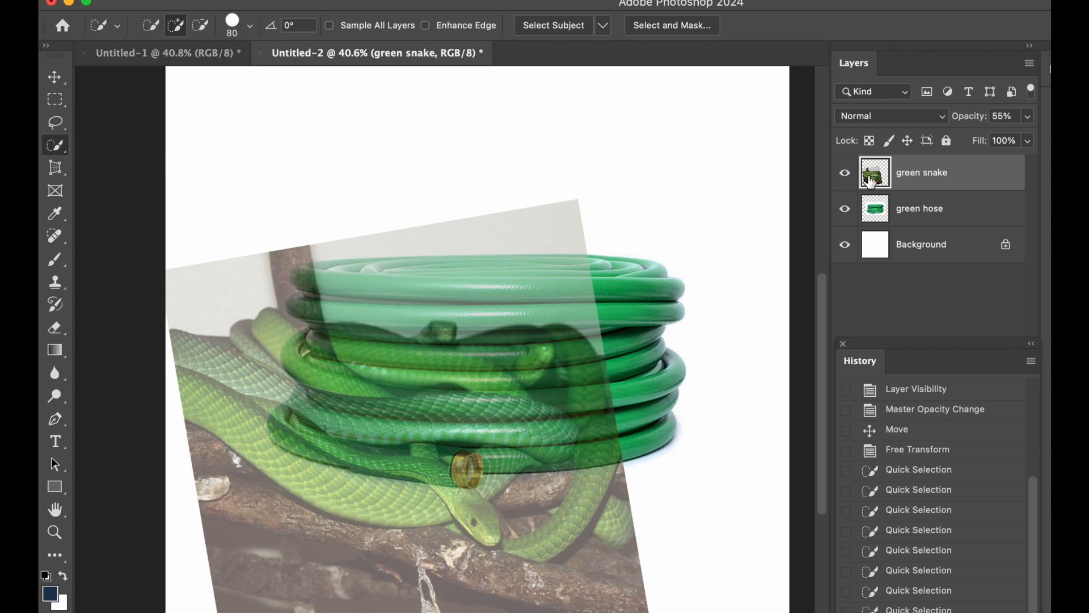
Select the snake photo's background with Quick Selection, excluding the front snake's head and body, then delete it and clear the selection.
mouse_move(543, 228)
left_mouse_down()
mouse_move(471, 263)
mouse_move(233, 302)
mouse_move(223, 337)
mouse_move(294, 310)
mouse_move(392, 363)
mouse_move(499, 377)
mouse_move(567, 348)
mouse_move(608, 351)
mouse_move(573, 573)
mouse_move(545, 587)
mouse_move(448, 567)
mouse_move(480, 530)
left_mouse_up()
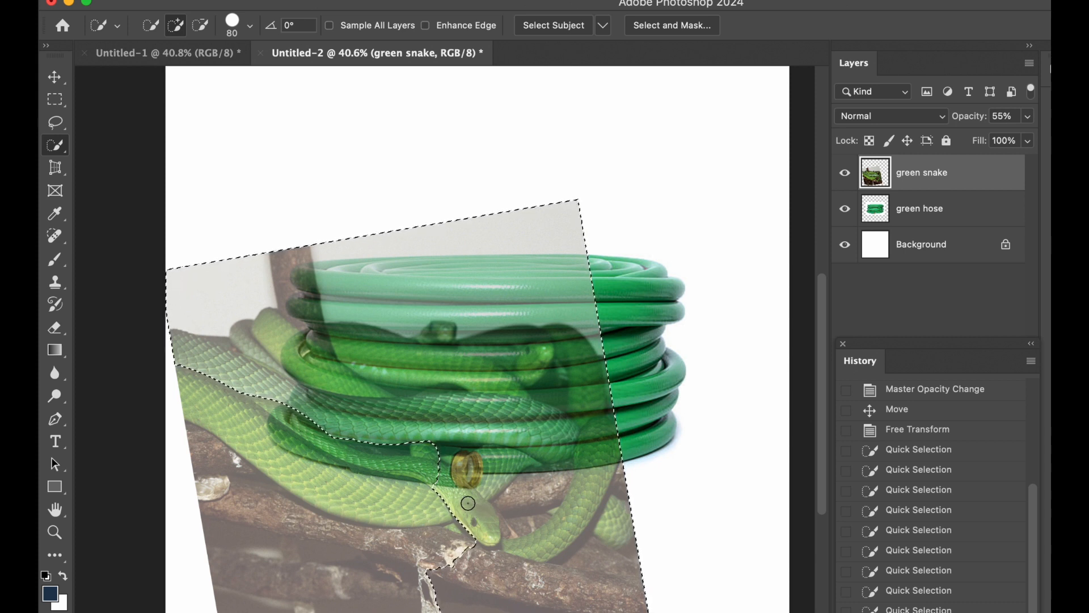
key("alt")
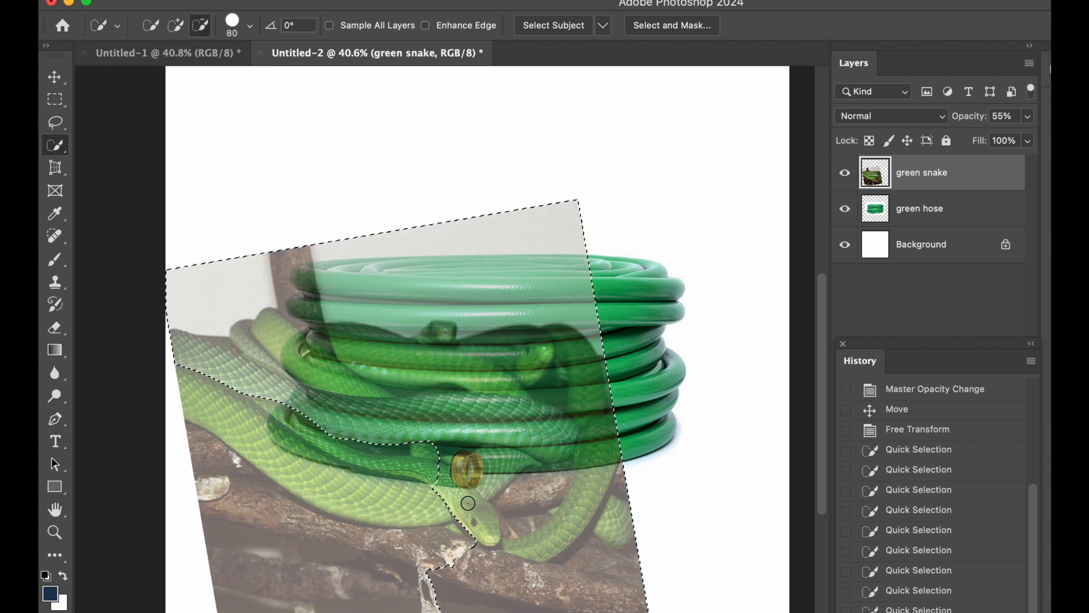
left_click(459, 493, "alt")
left_click_drag(457, 489, 433, 482)
mouse_move(433, 552)
left_mouse_down()
mouse_move(443, 557)
mouse_move(406, 553)
mouse_move(327, 606)
mouse_move(261, 542)
mouse_move(235, 466)
mouse_move(224, 482)
mouse_move(204, 455)
left_mouse_up()
key("BackSpace")
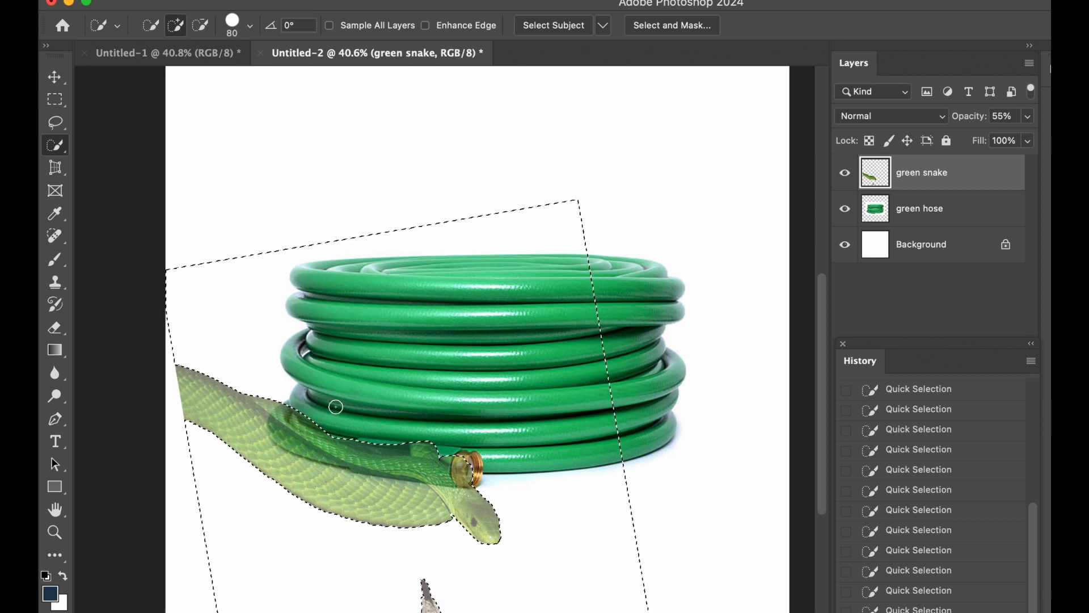
right_click(442, 391)
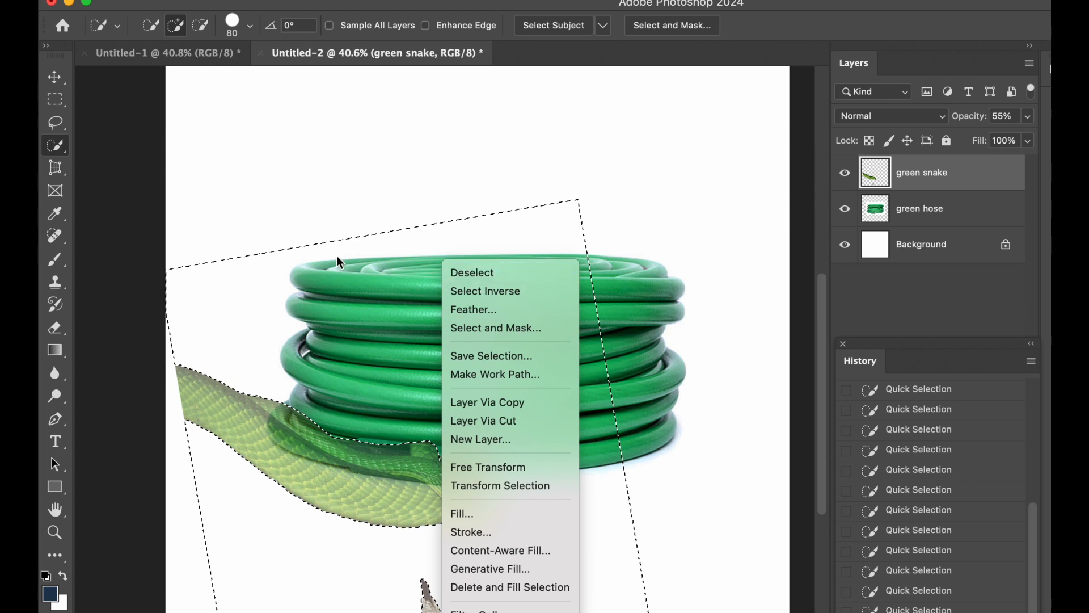
left_click(463, 276)
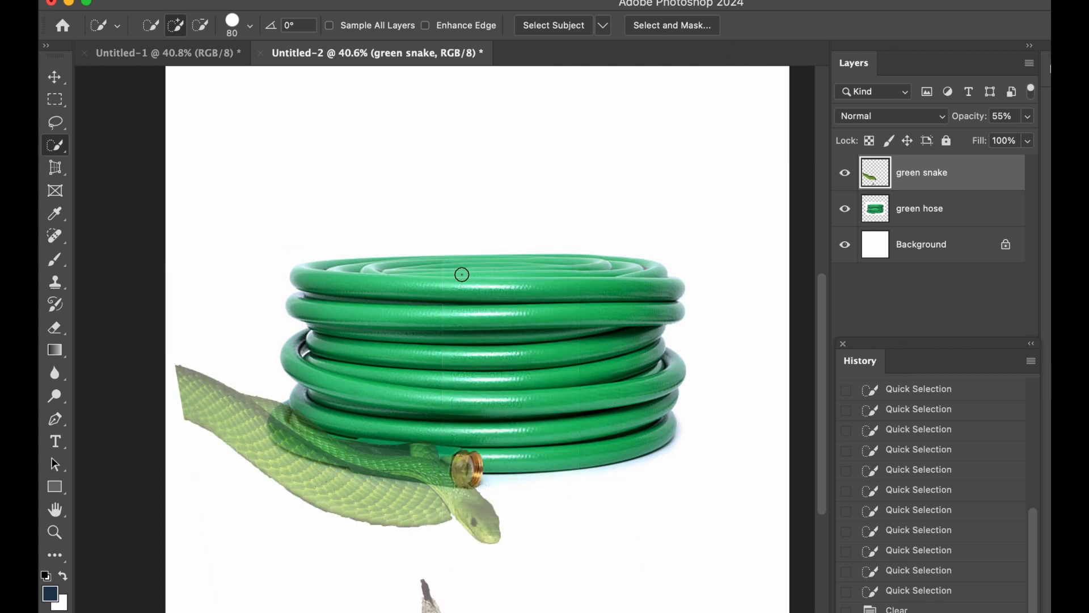
Set the green snake layer's opacity to 100% and delete the thick body coil beneath the snake's neck using Quick Selection.
left_click(1029, 119)
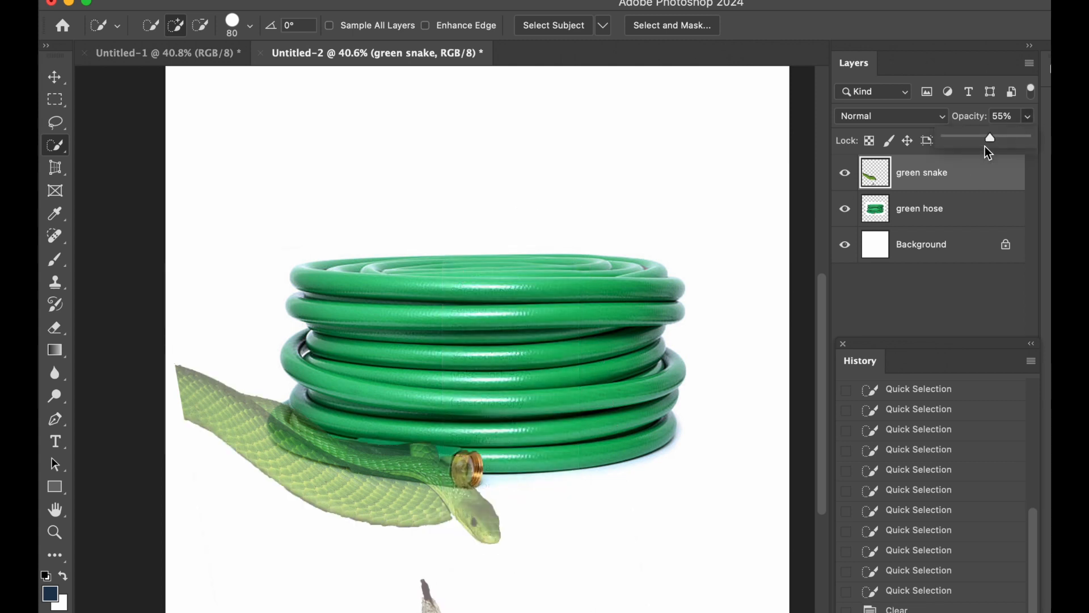
left_click_drag(991, 146, 1042, 148)
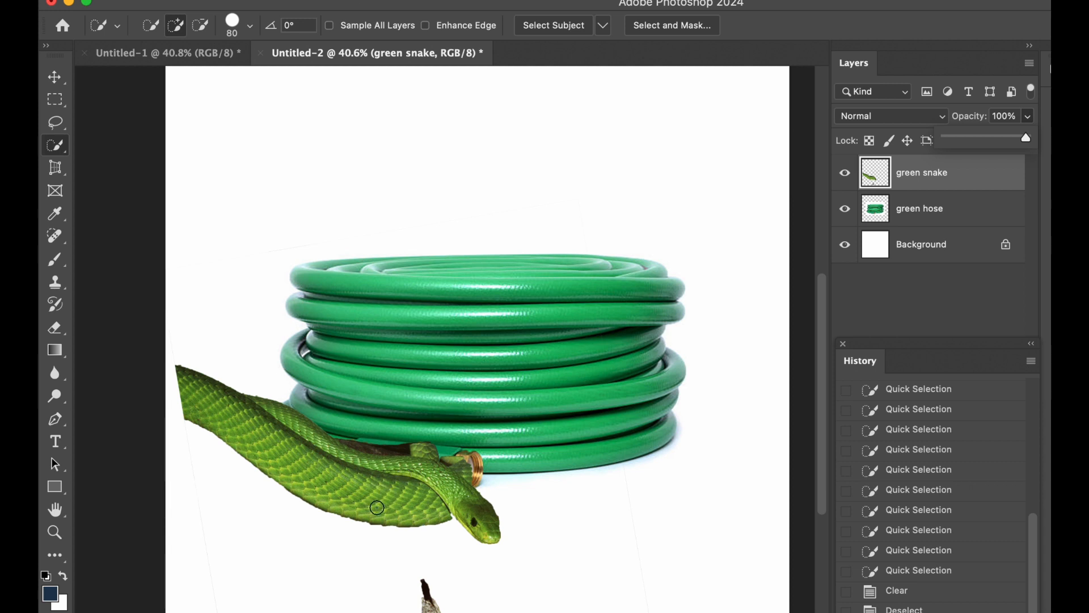
mouse_move(377, 508)
left_mouse_down()
mouse_move(341, 505)
mouse_move(233, 424)
left_mouse_up()
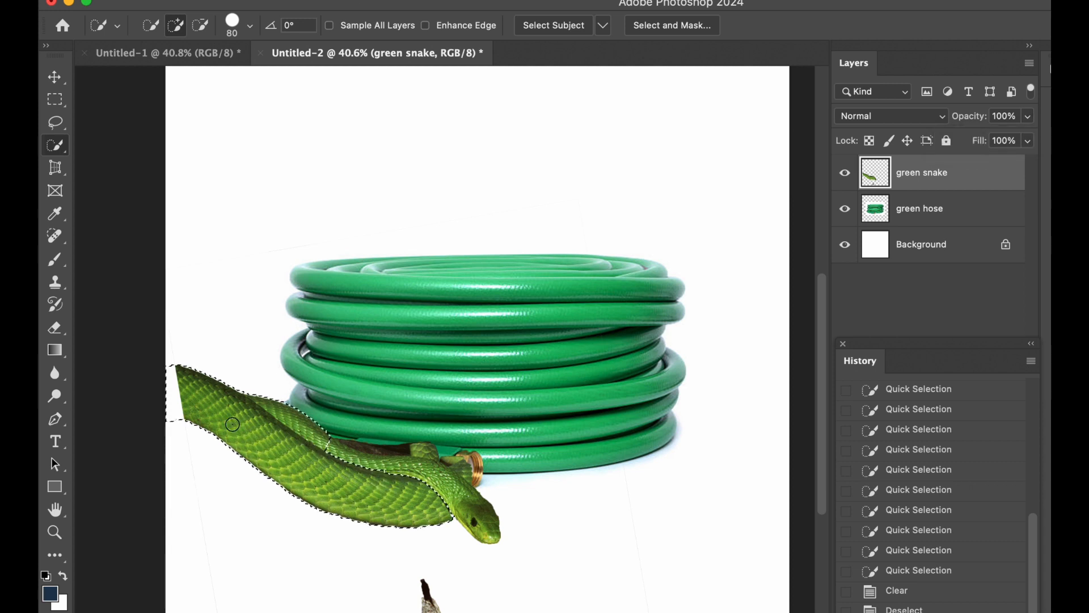
key("Delete")
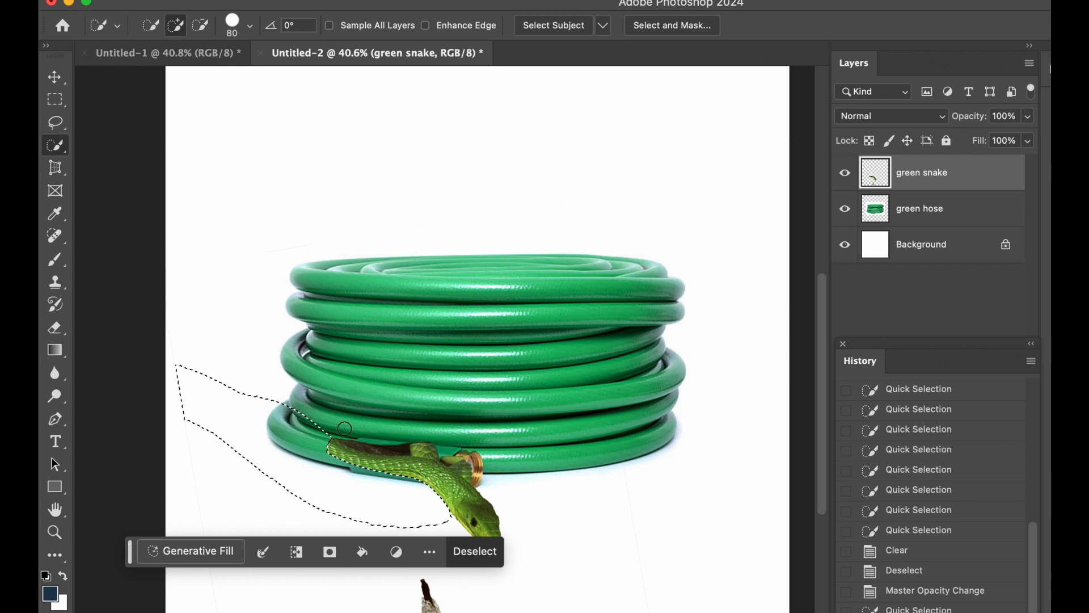
Select the leftover dark branch and scaly fragments above the snake's neck, keeping the neck itself out, then delete them and deselect.
left_click(461, 463)
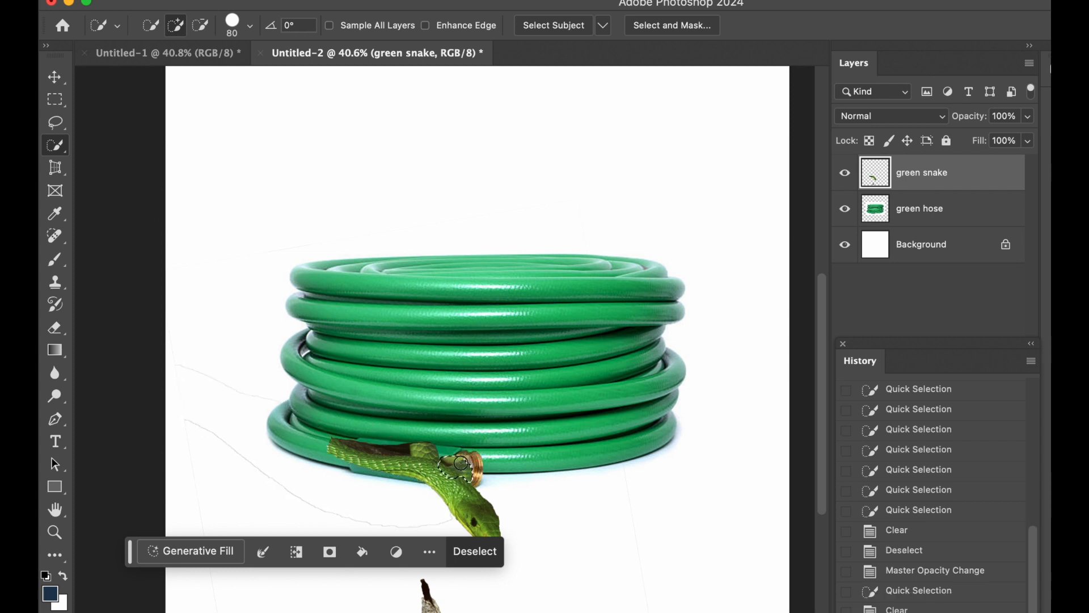
scroll(460, 464, "up", 5)
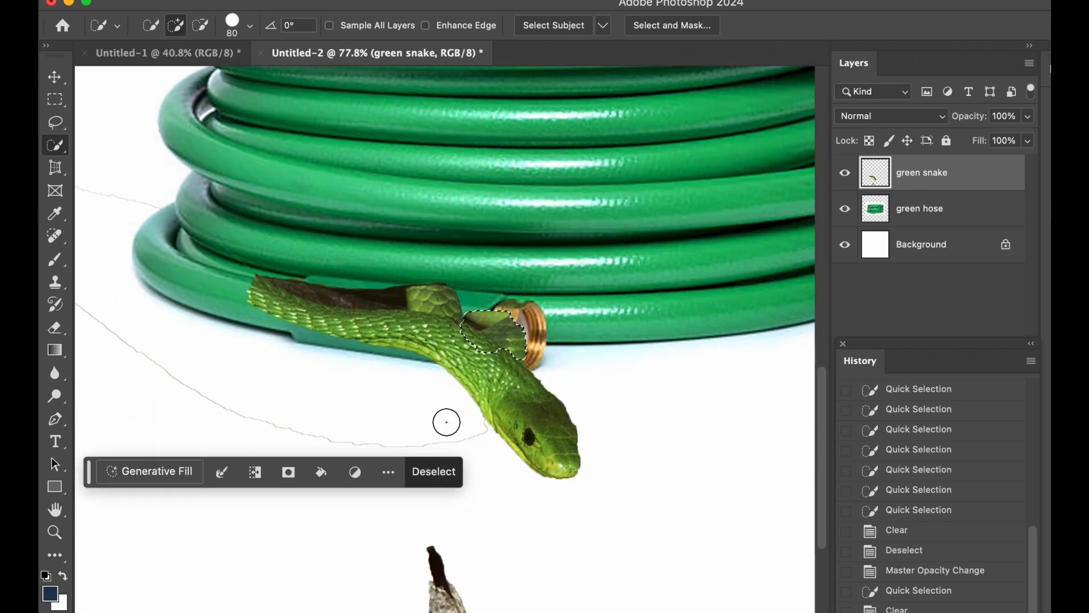
scroll(446, 390, "up", 4)
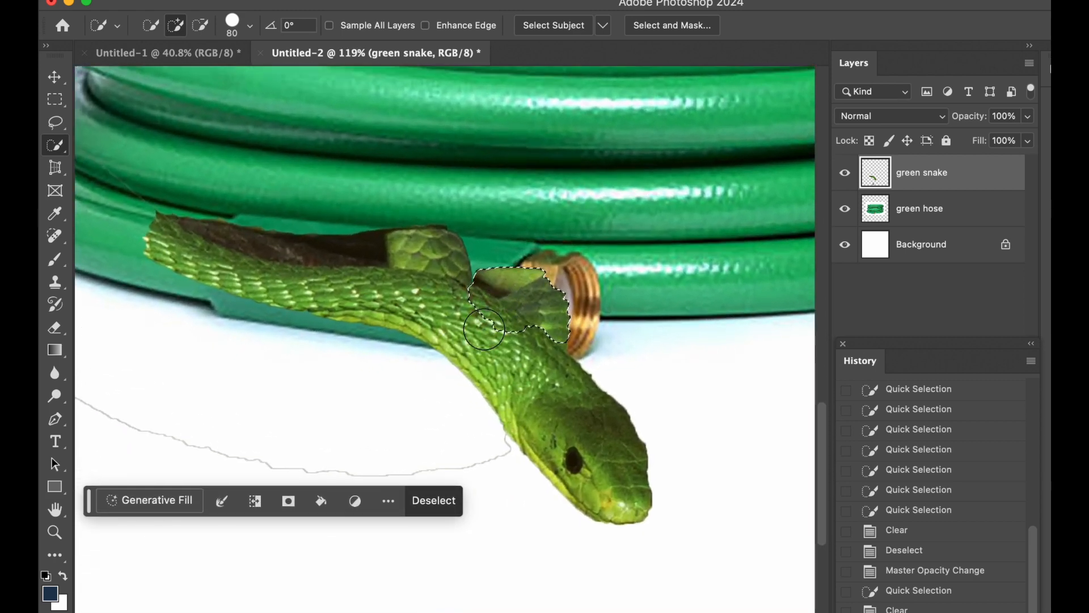
key("alt")
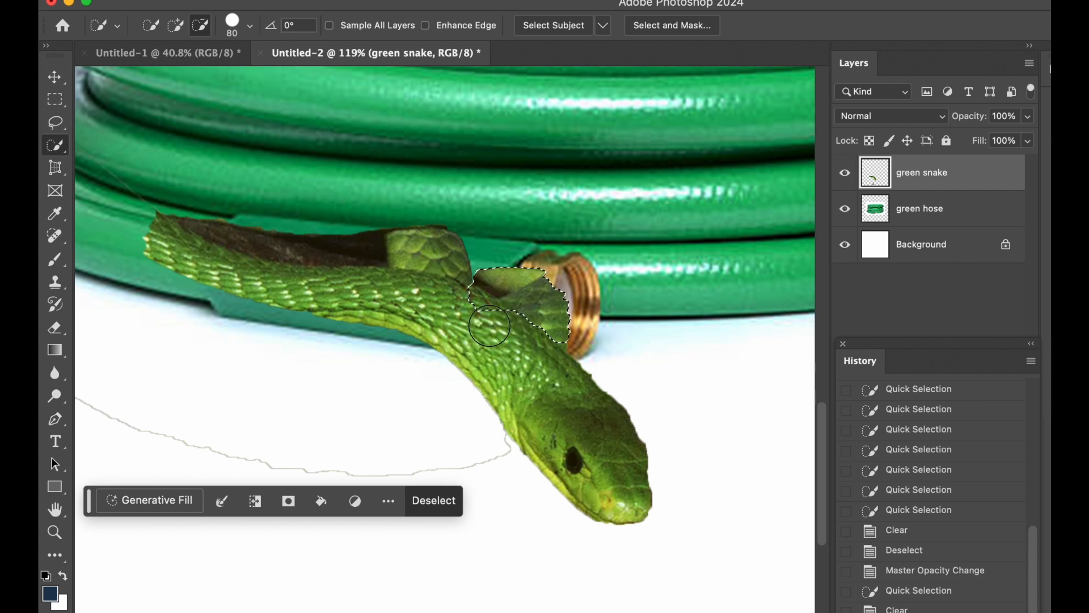
left_click(517, 285)
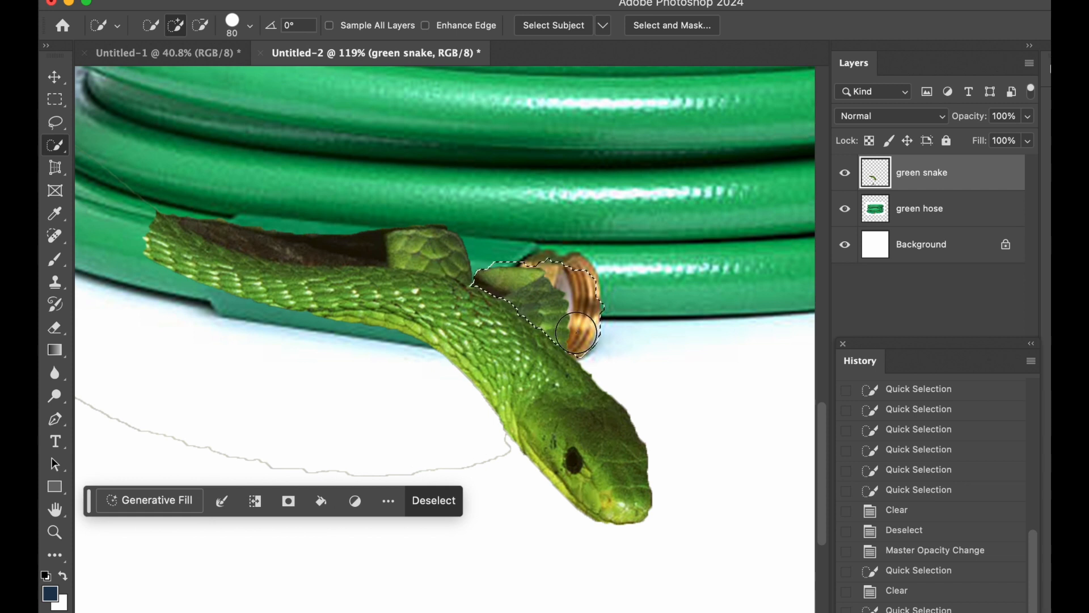
left_click(577, 332, "alt")
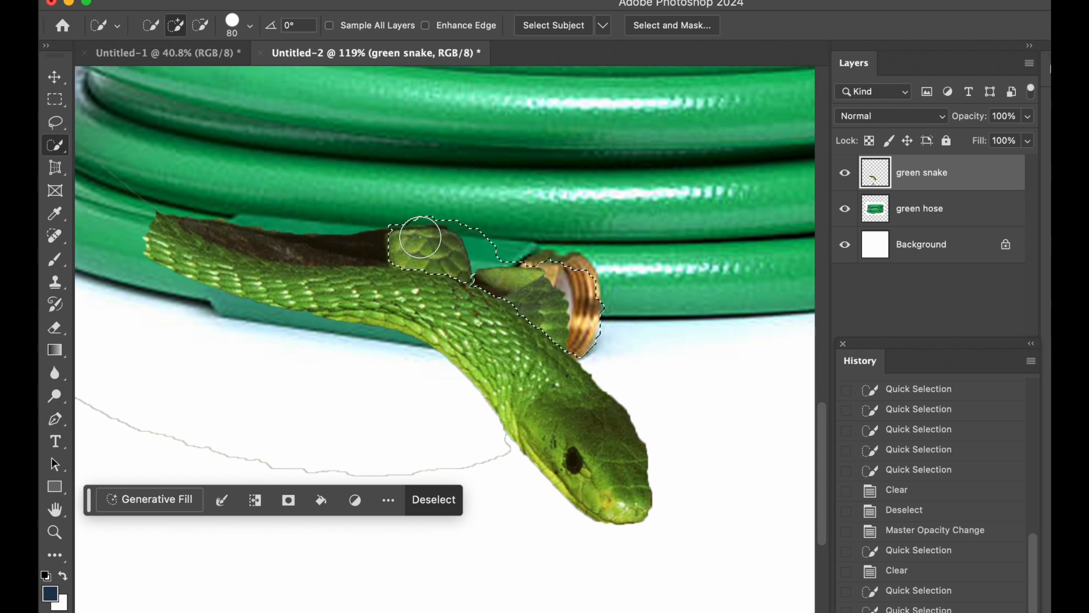
left_click_drag(421, 237, 379, 232)
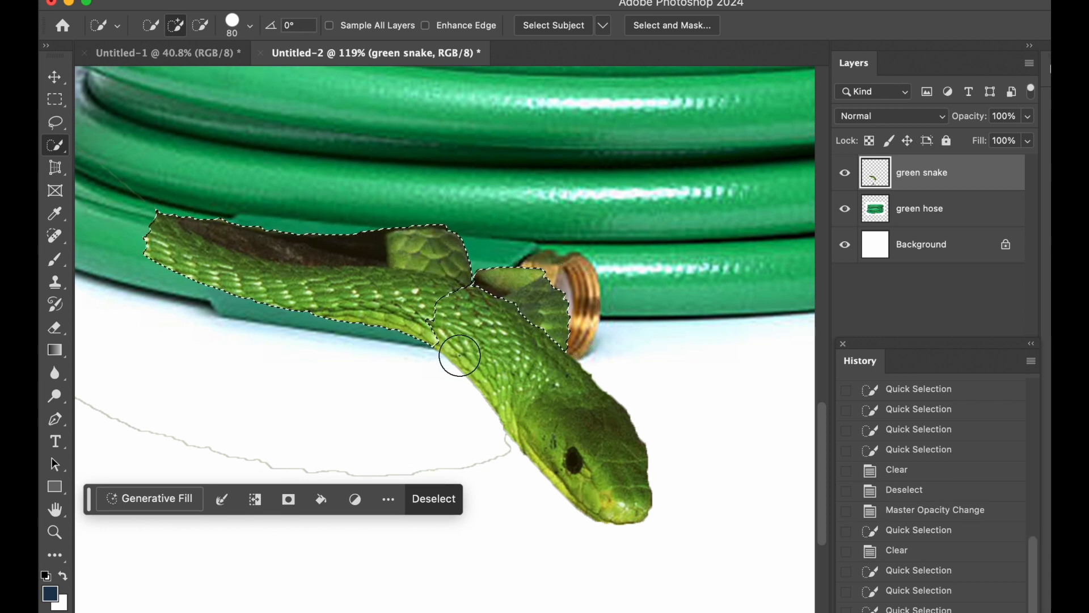
mouse_move(443, 346)
left_mouse_down()
mouse_move(387, 298)
mouse_move(187, 267)
left_mouse_up()
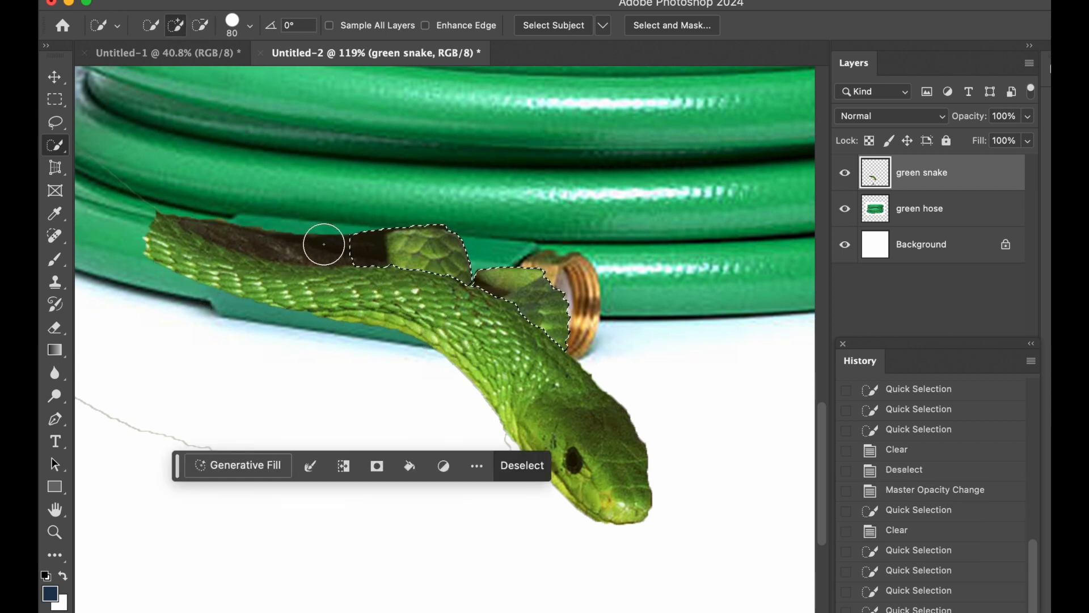
mouse_move(324, 244)
left_mouse_down()
mouse_move(333, 236)
mouse_move(192, 202)
mouse_move(298, 288)
mouse_move(235, 278)
left_mouse_up()
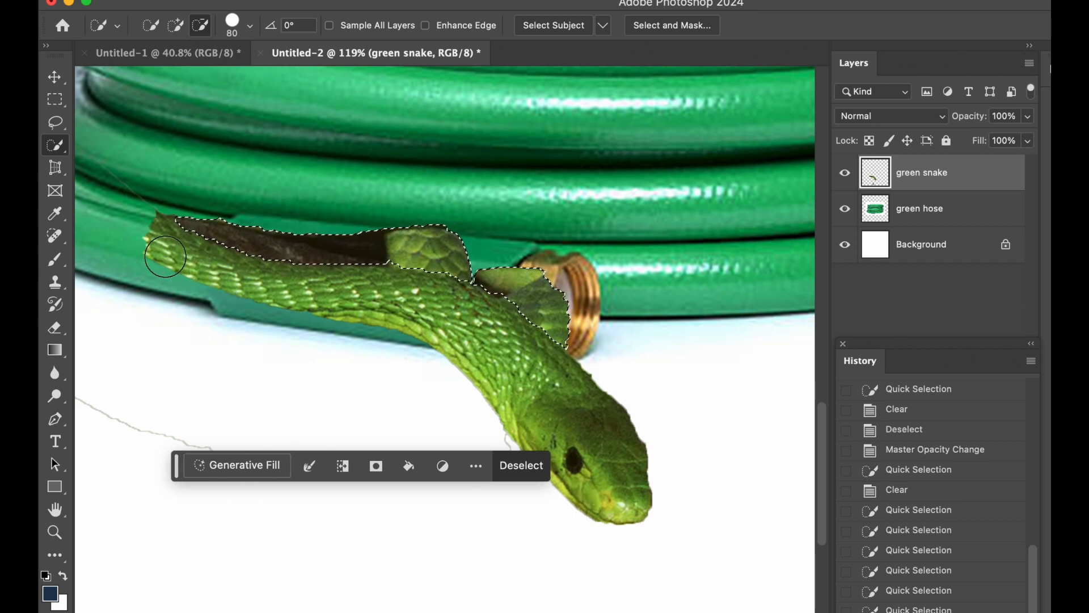
key("Delete")
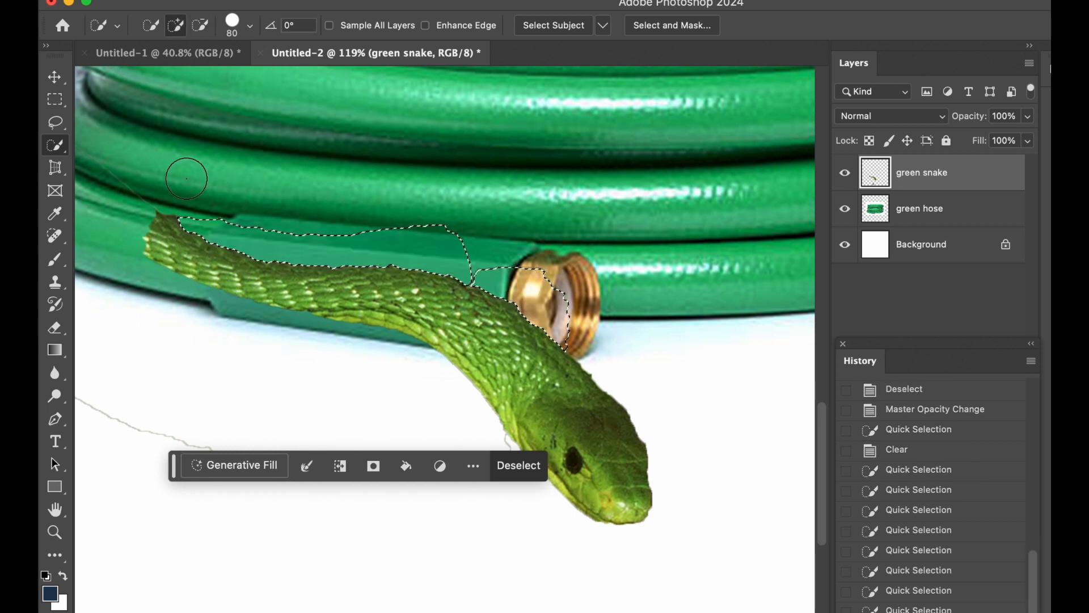
right_click(486, 229)
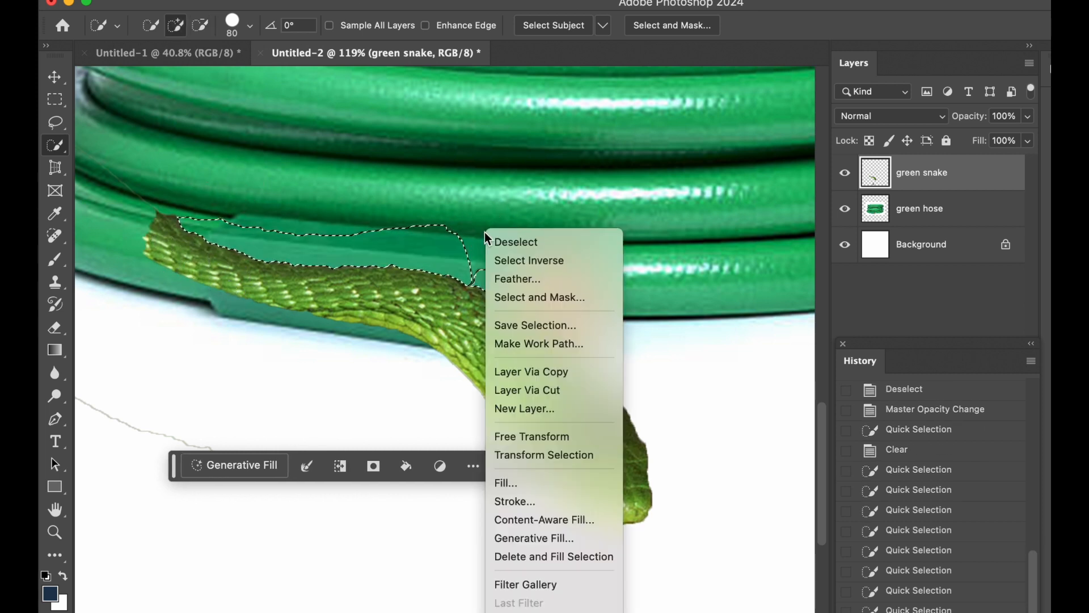
left_click(512, 244)
Erase the thin curved outline left on the white area below the snake with the Eraser tool.
scroll(404, 262, "down", 5)
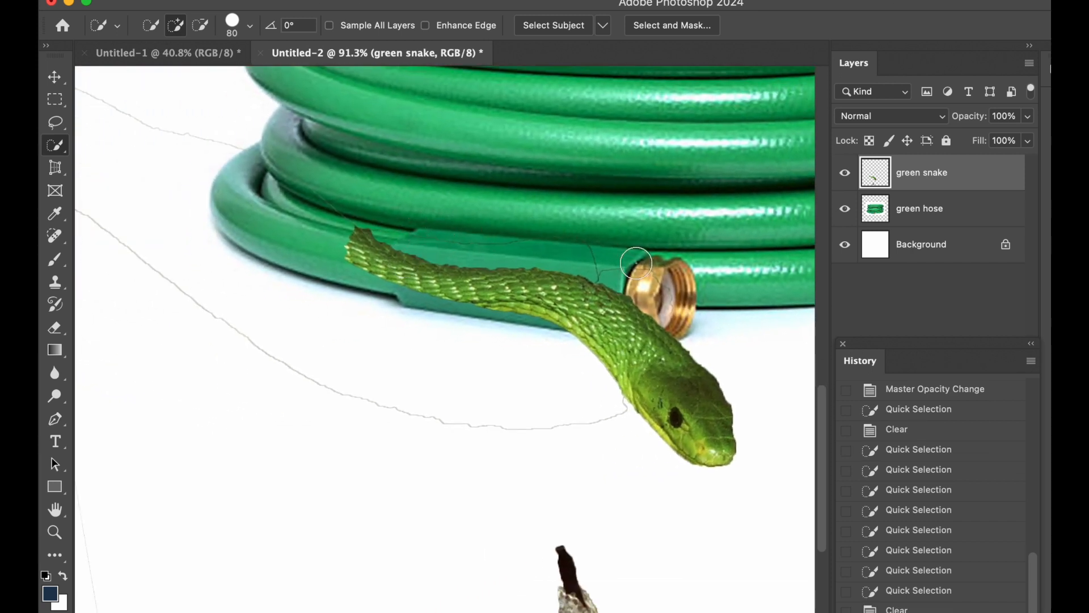
scroll(503, 355, "right", 2)
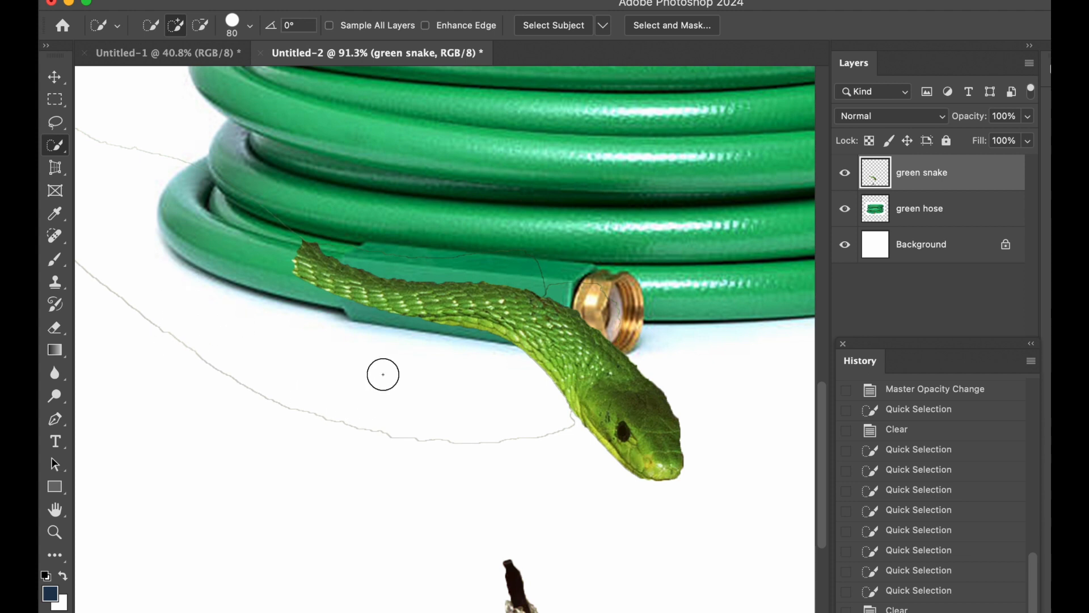
left_click(61, 246)
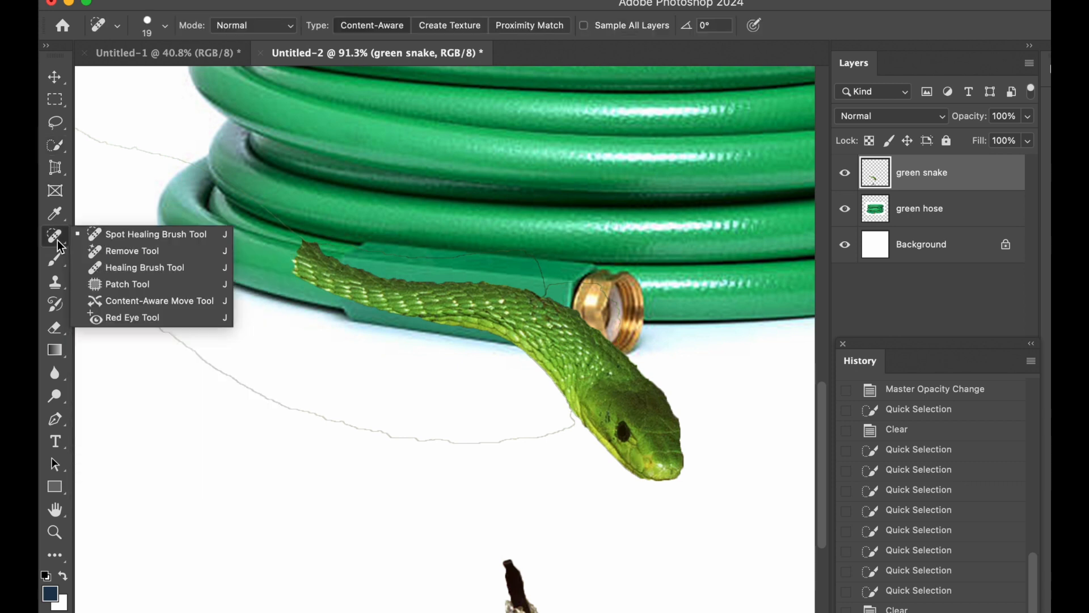
left_click(56, 334)
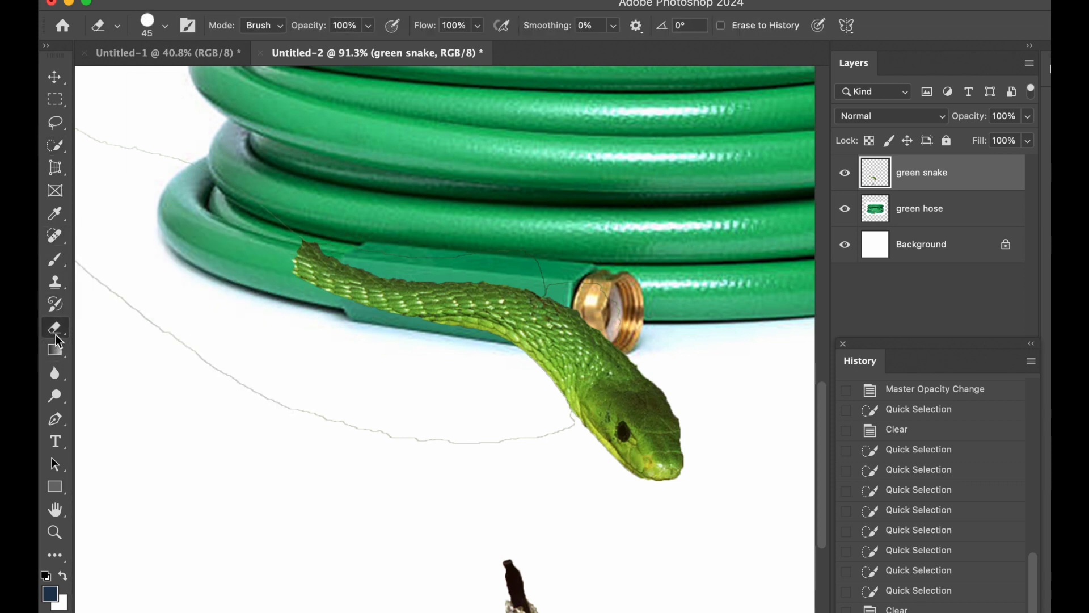
mouse_move(203, 363)
left_mouse_down()
mouse_move(343, 420)
mouse_move(438, 435)
mouse_move(563, 431)
left_mouse_up()
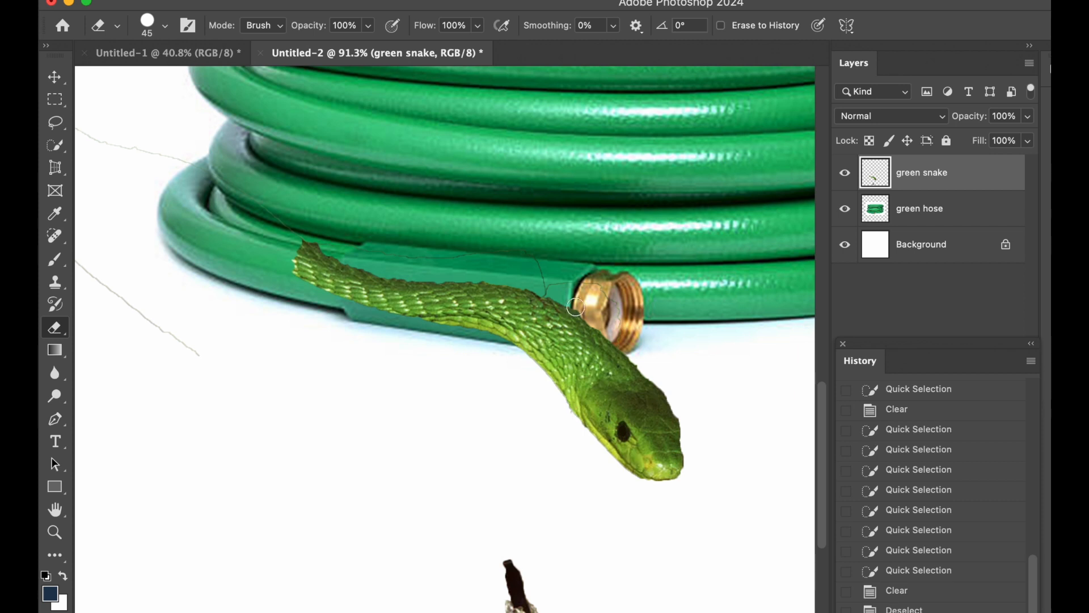
Enlarge the eraser to 90 px and erase the stray lines above the snake's neck, across the hose and its brass fitting.
key("bracketright")
key("bracketright")
key("bracketright")
key("bracketright")
key("bracketright")
mouse_move(552, 280)
left_mouse_down()
mouse_move(609, 293)
mouse_move(624, 323)
left_mouse_up()
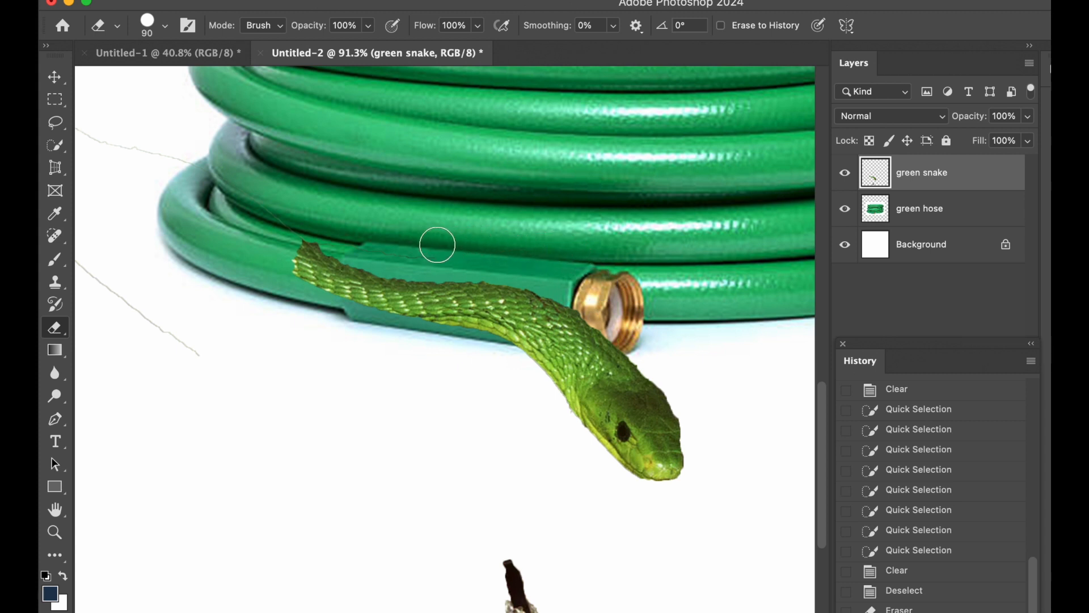
mouse_move(383, 247)
left_mouse_down()
mouse_move(276, 219)
mouse_move(203, 176)
mouse_move(144, 164)
left_mouse_up()
Erase the remaining thin photo outlines on the white canvas beside the hose coil and down its outer edge.
scroll(144, 164, "down", 5)
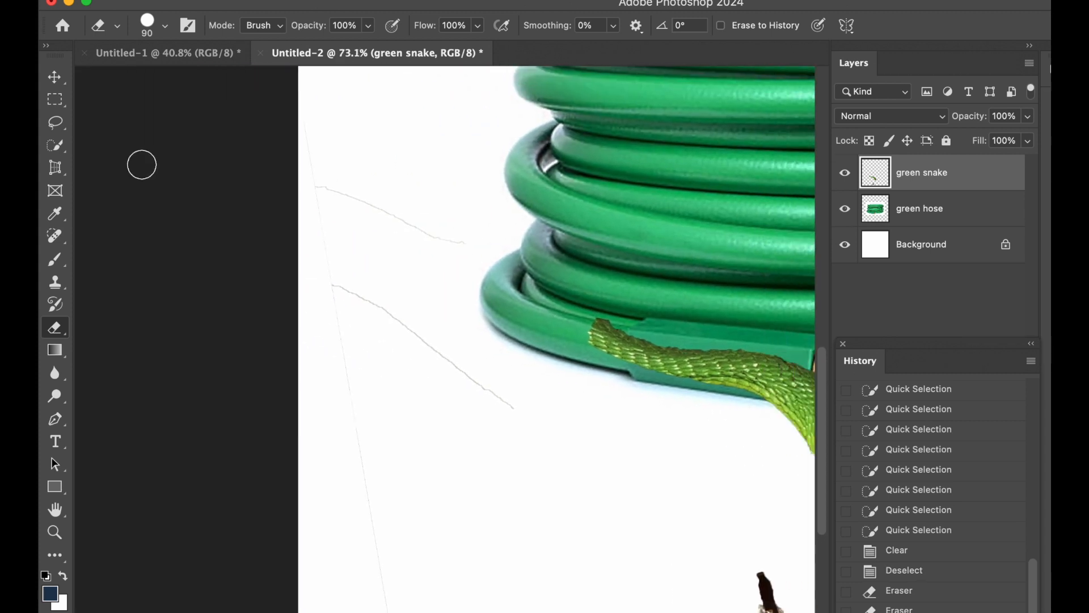
mouse_move(301, 159)
left_mouse_down()
mouse_move(308, 274)
mouse_move(320, 194)
mouse_move(467, 236)
left_mouse_up()
mouse_move(501, 377)
left_mouse_down()
mouse_move(461, 333)
mouse_move(459, 382)
mouse_move(415, 326)
mouse_move(336, 289)
mouse_move(391, 610)
left_mouse_up()
scroll(445, 494, "down", 10)
scroll(448, 493, "right", 4)
scroll(447, 494, "right", 1)
scroll(448, 494, "up", 1)
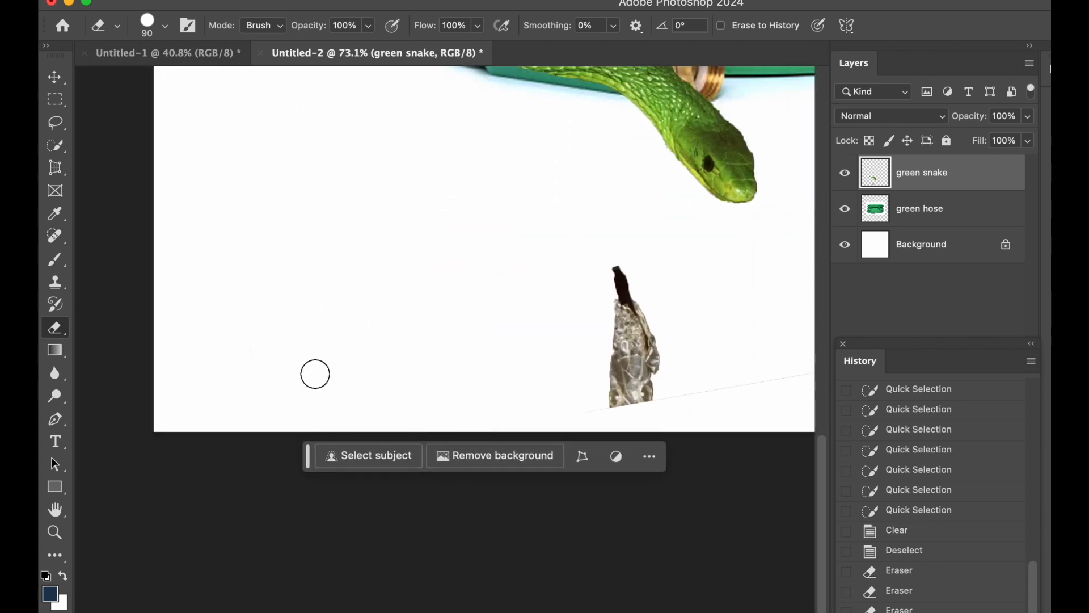
Erase the leftover branch fragment below the snake's head and the thin photo outlines on the white canvas around it.
mouse_move(614, 400)
left_mouse_down()
mouse_move(679, 371)
mouse_move(688, 333)
mouse_move(641, 396)
mouse_move(610, 275)
mouse_move(635, 335)
mouse_move(614, 366)
left_mouse_up()
scroll(615, 365, "left", 4)
scroll(614, 365, "up", 1)
scroll(615, 365, "right", 1)
left_click_drag(729, 345, 725, 350)
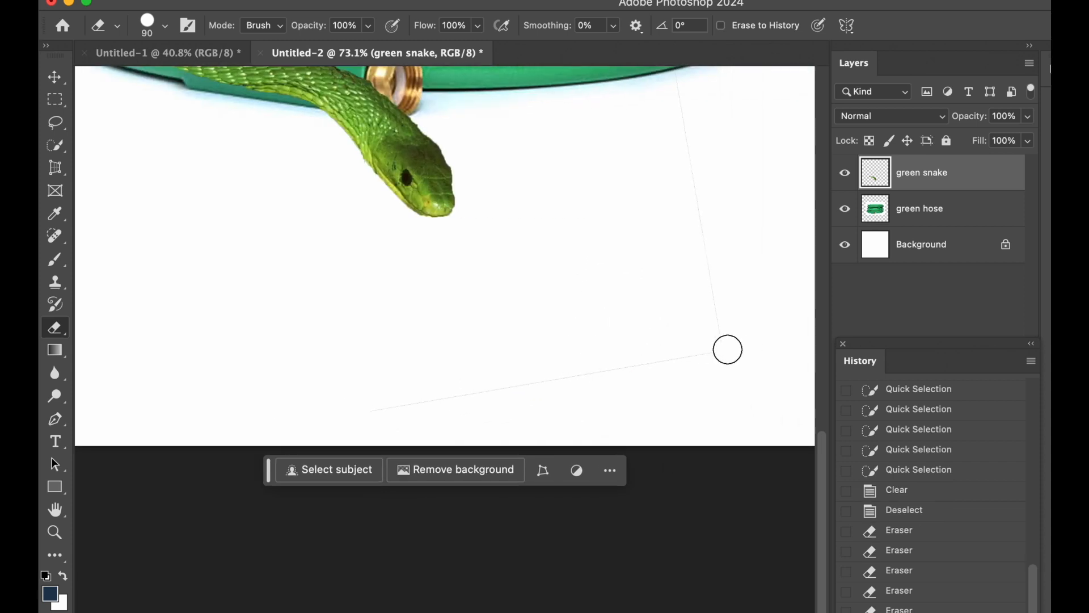
left_click_drag(379, 405, 404, 392)
scroll(642, 309, "up", 4)
scroll(641, 309, "right", 2)
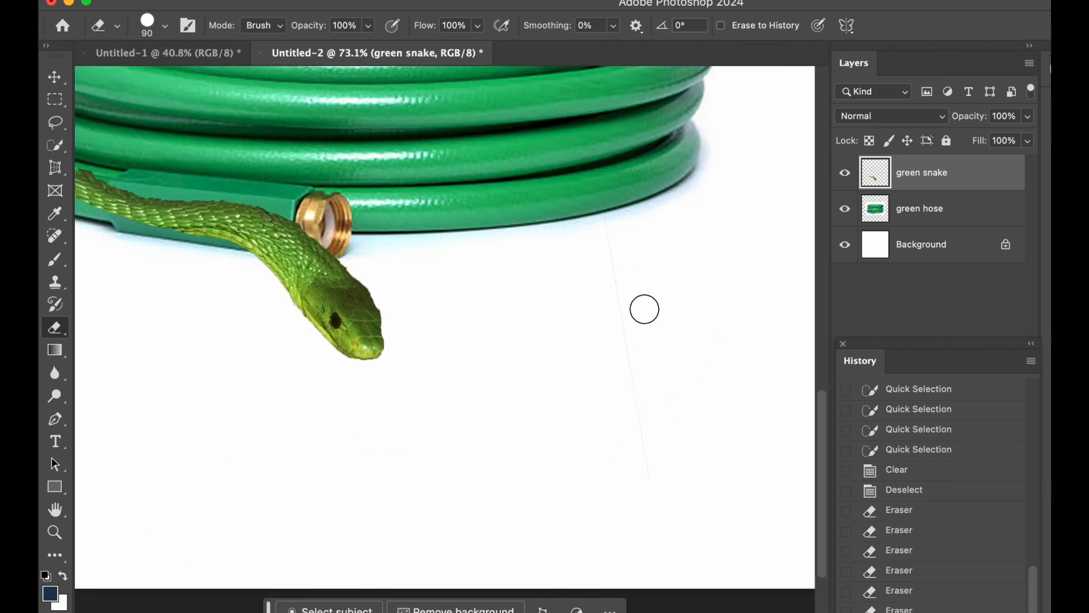
scroll(608, 340, "up", 6)
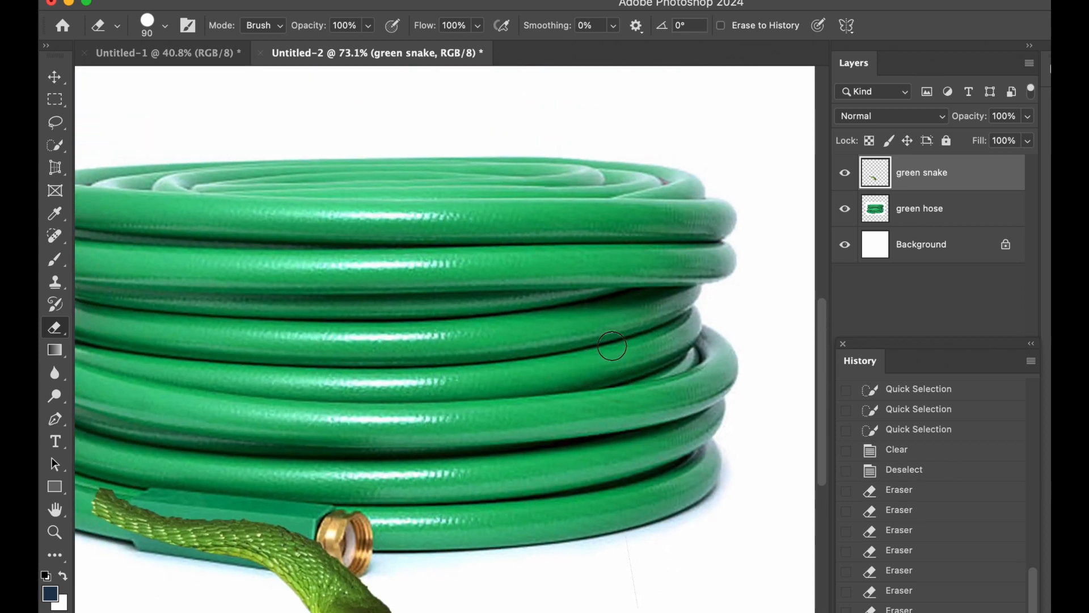
Erase the faint slanted outline above the upper-left edge of the hose coil with a straight eraser stroke.
scroll(571, 234, "up", 5)
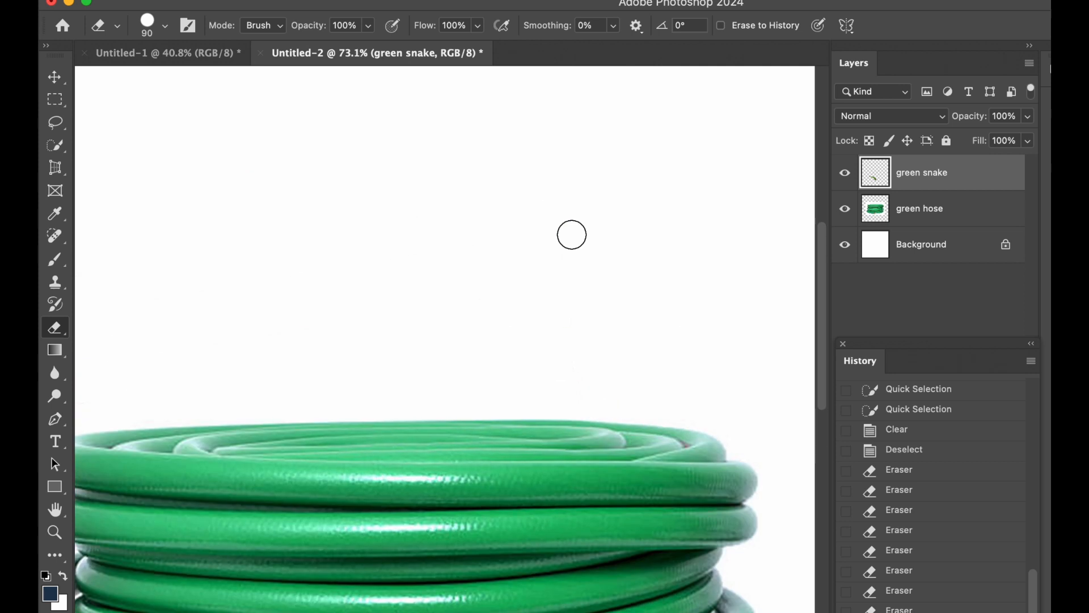
scroll(539, 323, "down", 3)
scroll(522, 365, "left", 4)
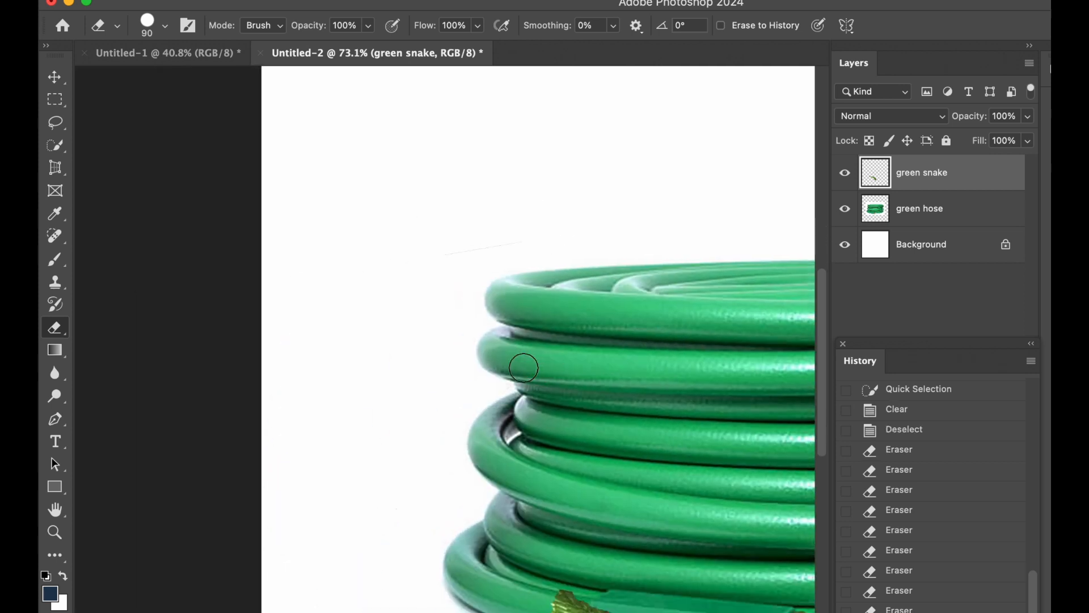
left_click(540, 241)
left_click(284, 276, "shift")
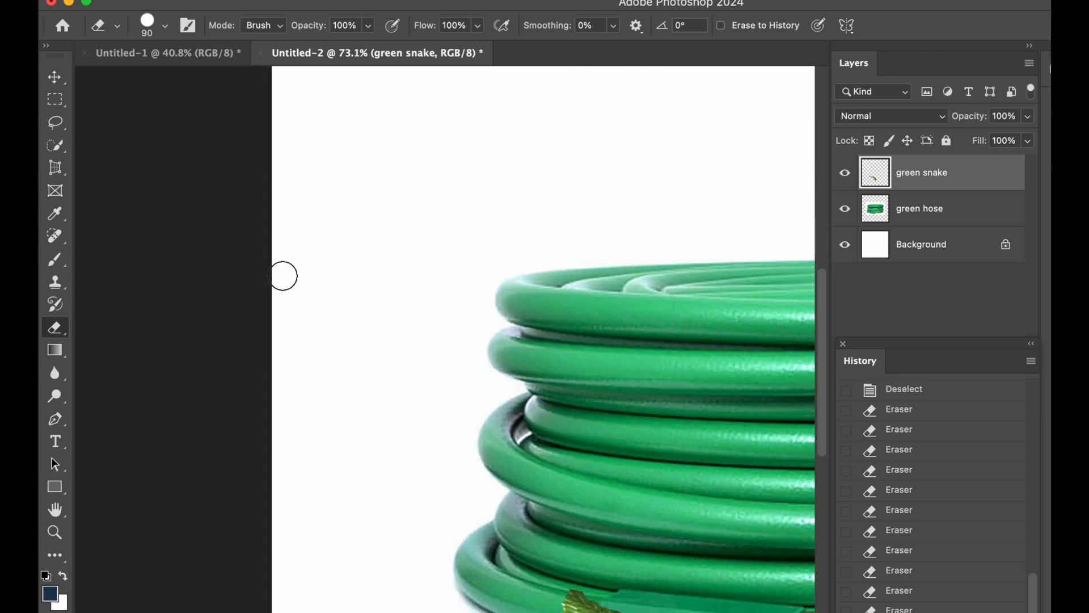
Examine the whole composite around the hose coil and snake for remaining stray marks.
scroll(424, 290, "right", 5)
scroll(424, 290, "down", 6)
scroll(424, 290, "right", 2)
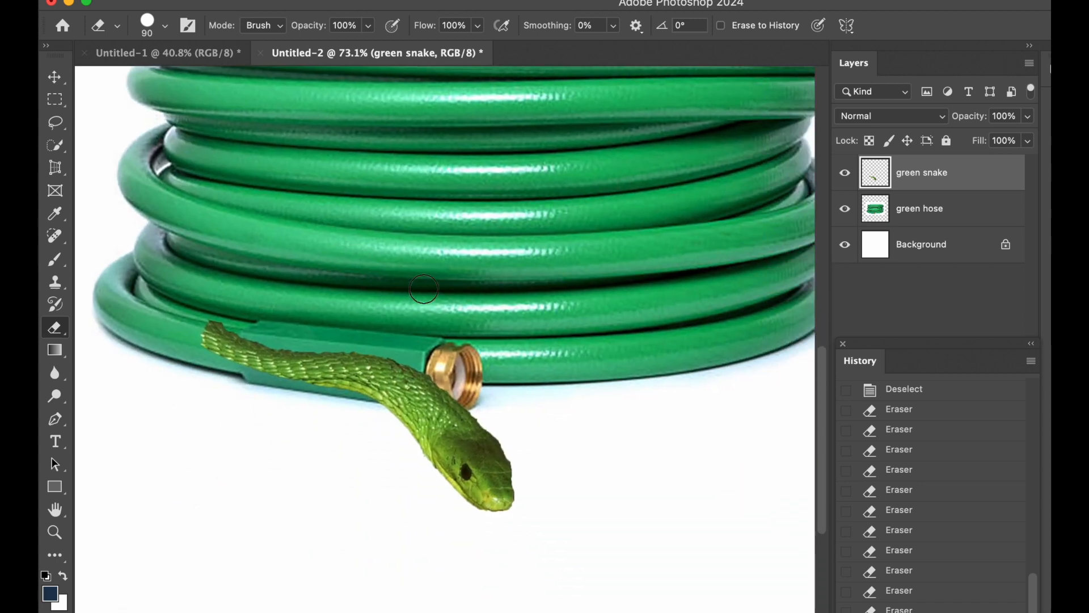
scroll(424, 289, "left", 2)
scroll(424, 290, "down", 3)
scroll(423, 290, "right", 3)
scroll(424, 289, "up", 4)
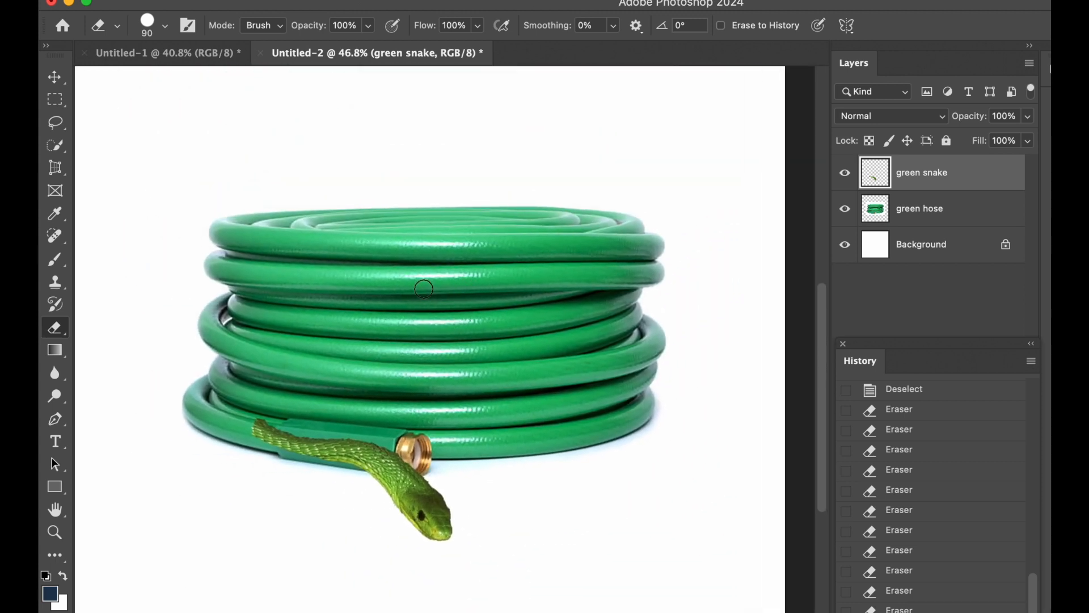
scroll(424, 289, "down", 2)
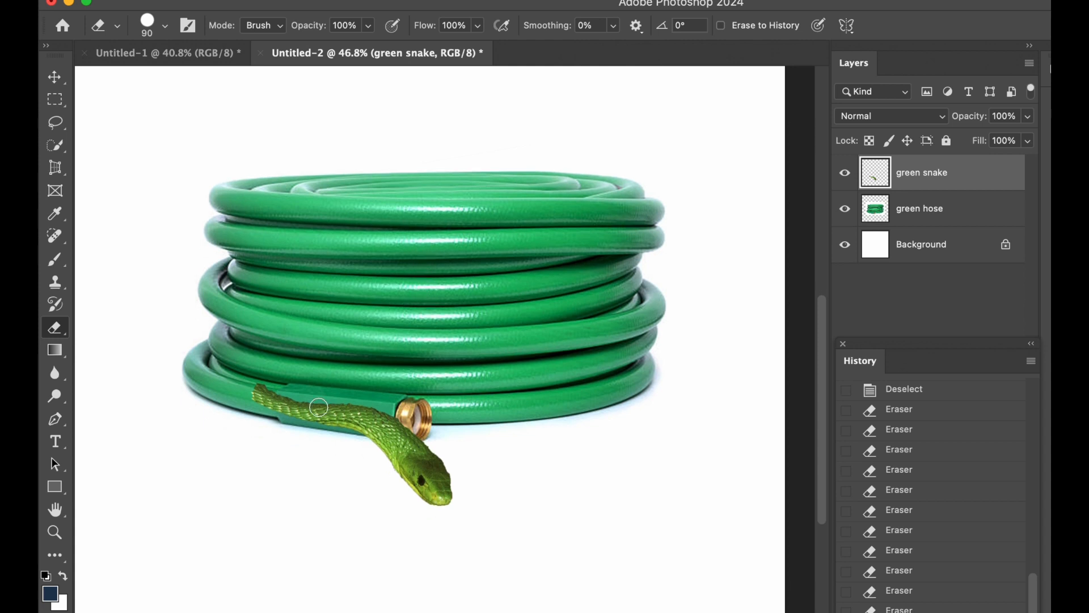
scroll(319, 407, "up", 4)
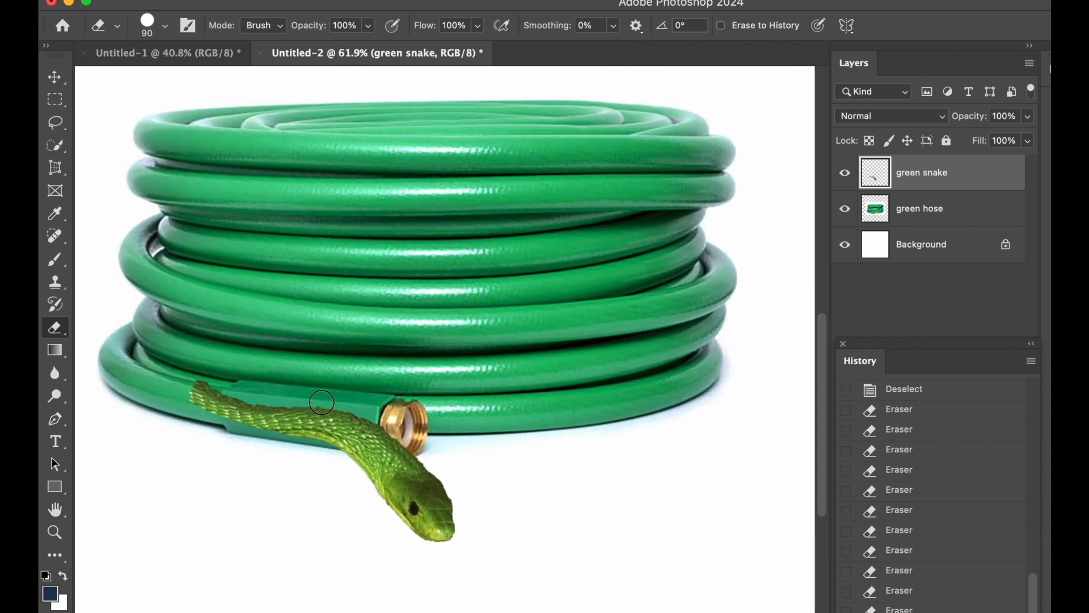
scroll(322, 403, "down", 1)
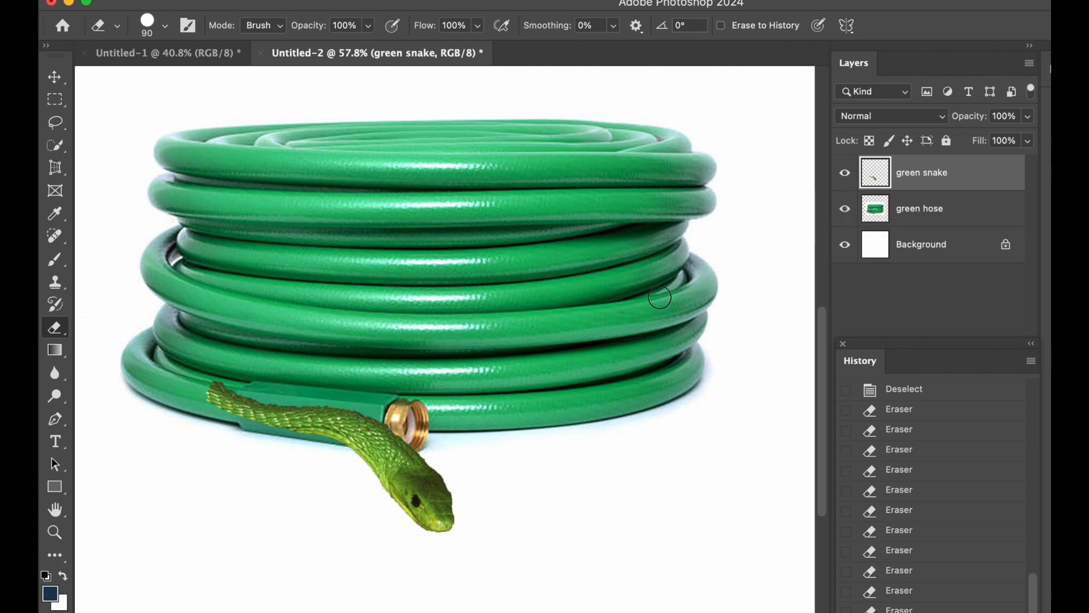
Free Transform the snake layer, rotating it -5.41° and moving it to about X 1114 px, Y 2247 px over the hose end.
key("super+t")
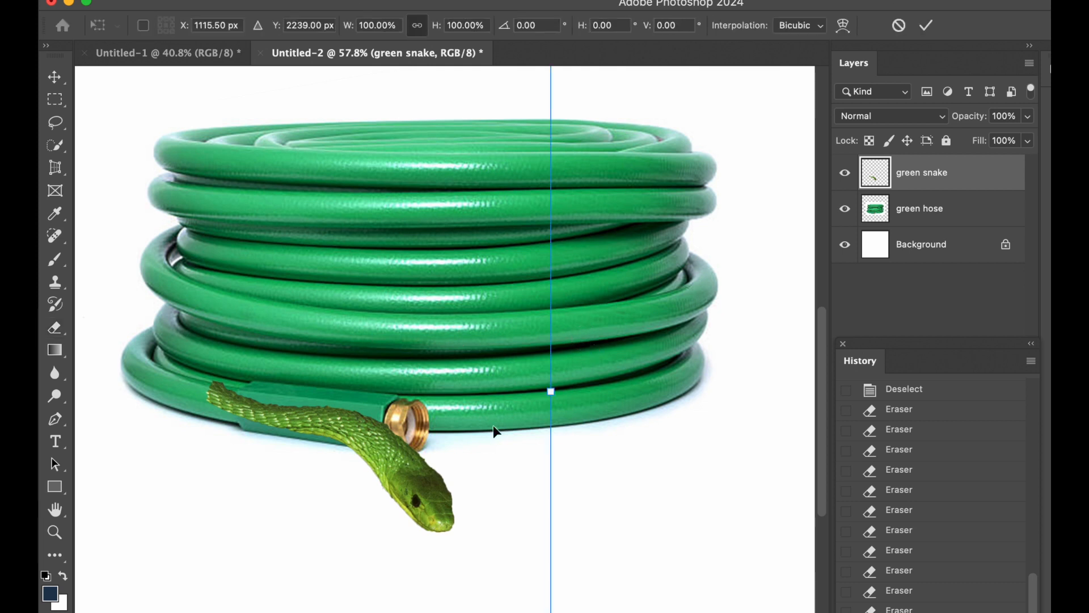
left_click_drag(567, 445, 556, 415)
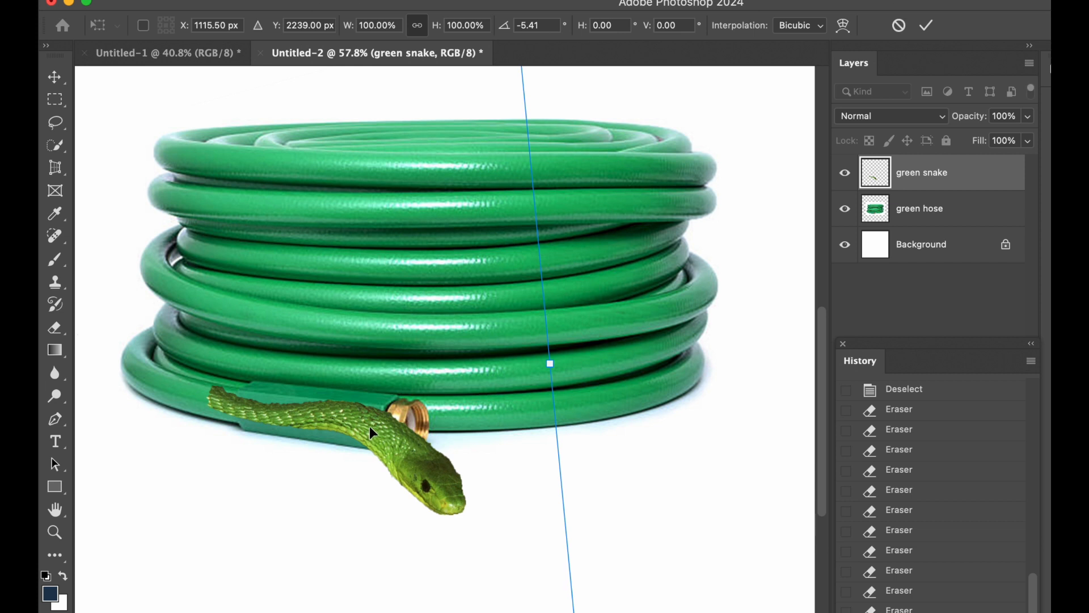
left_click_drag(369, 426, 369, 427)
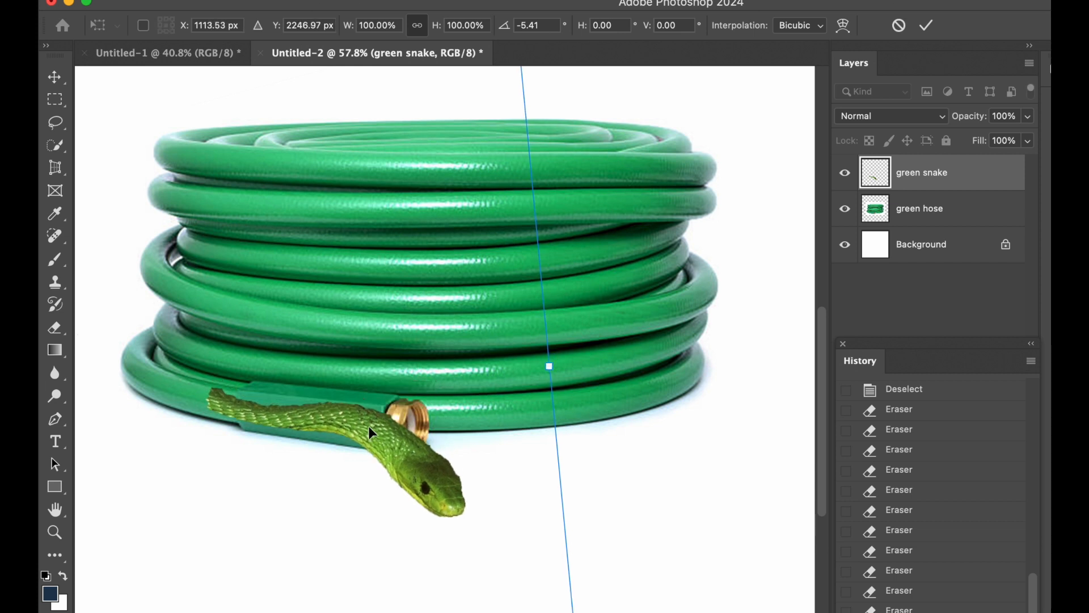
key("Return")
key("e")
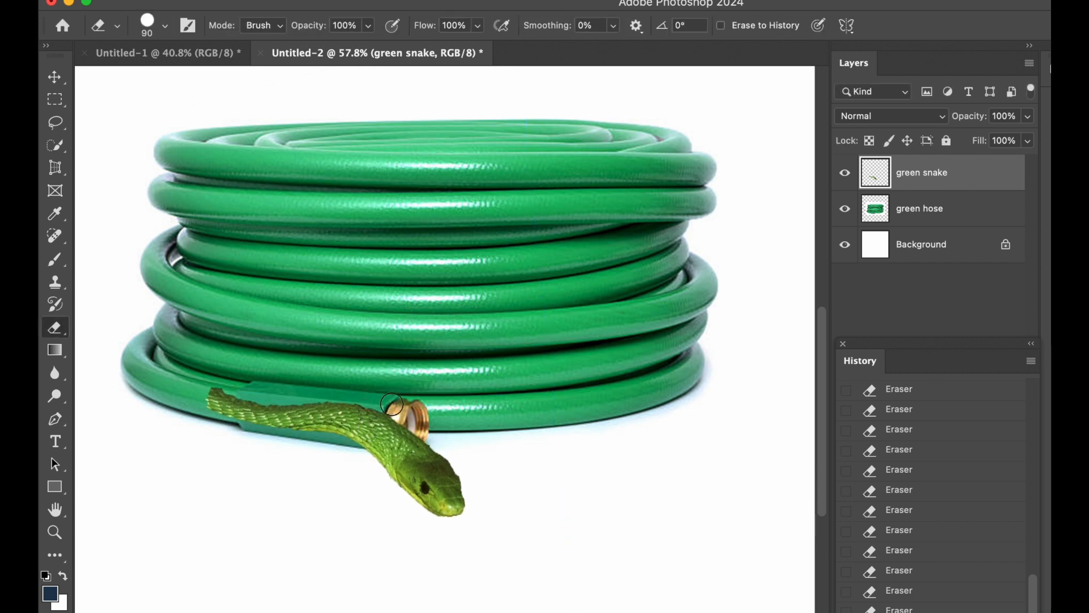
Hide the green snake layer and prepare the Clone Stamp tool for retouching the green hose layer.
left_click(845, 177)
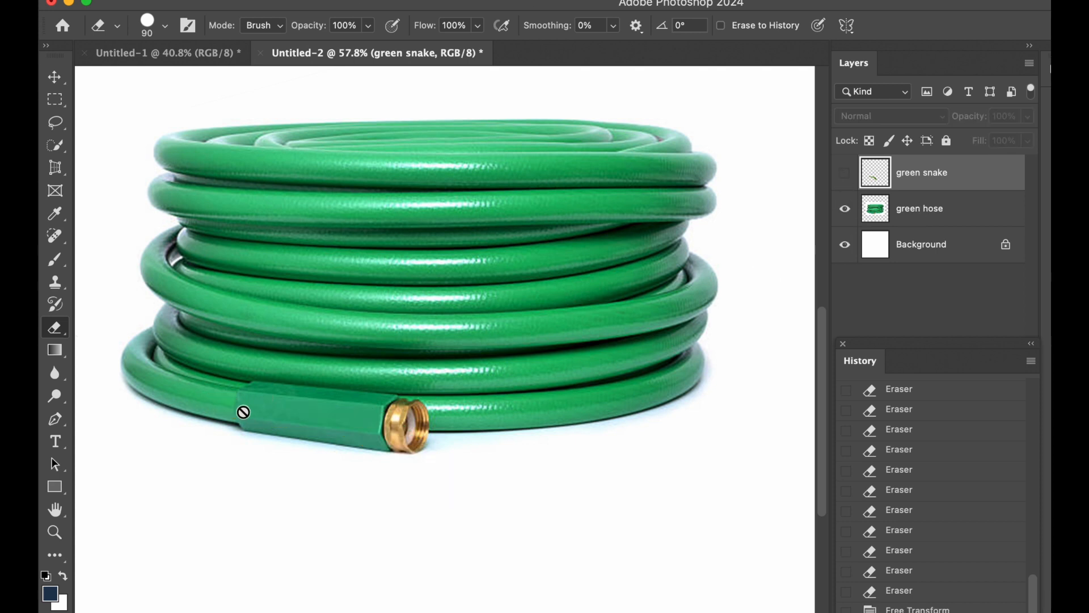
scroll(243, 412, "up", 5)
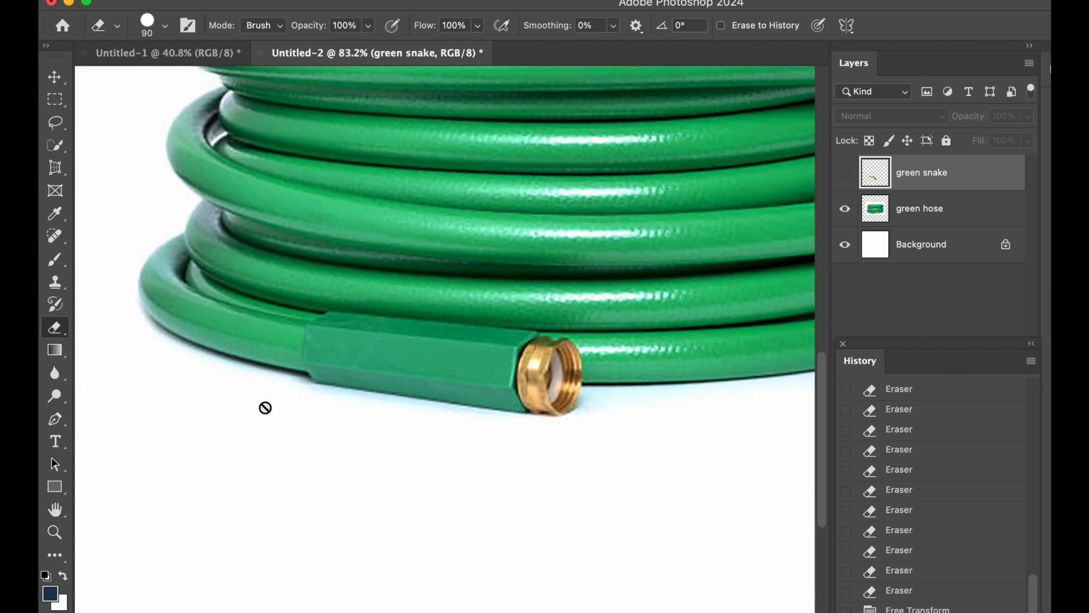
scroll(294, 366, "right", 2)
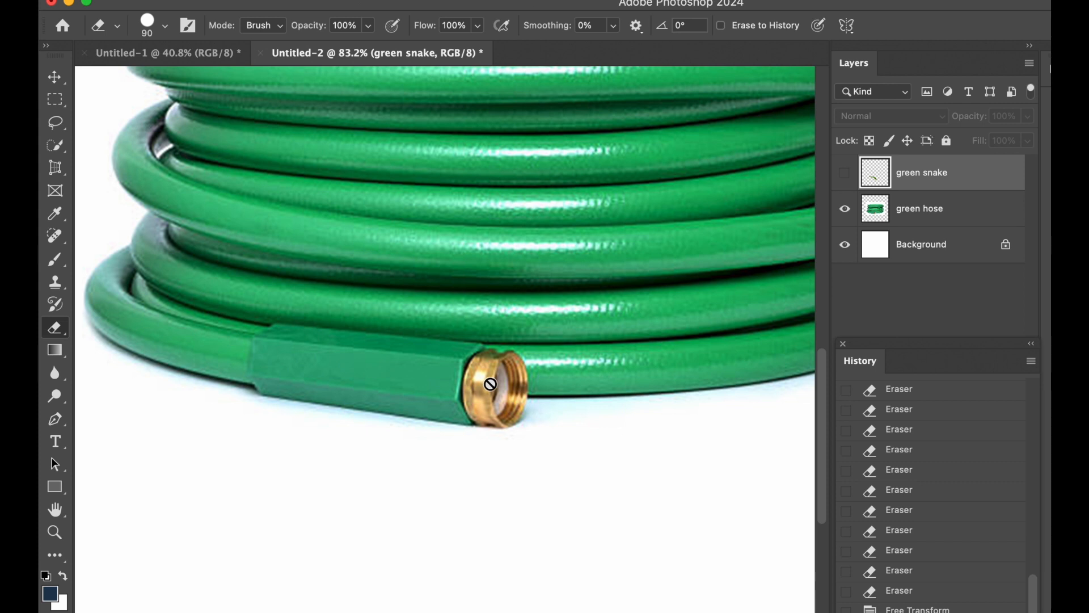
scroll(490, 384, "left", 2)
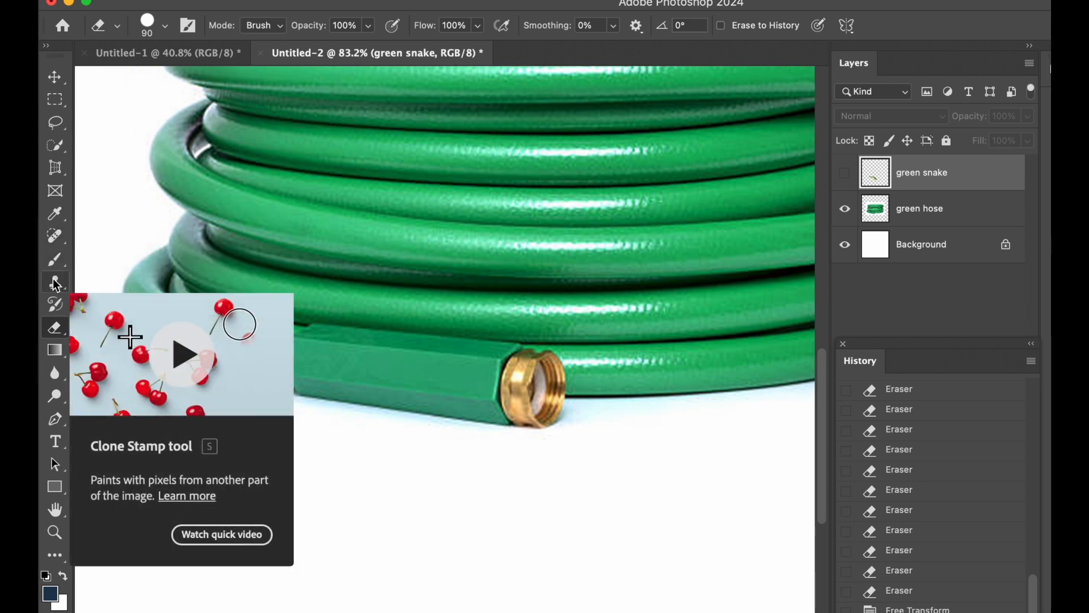
left_click(55, 284)
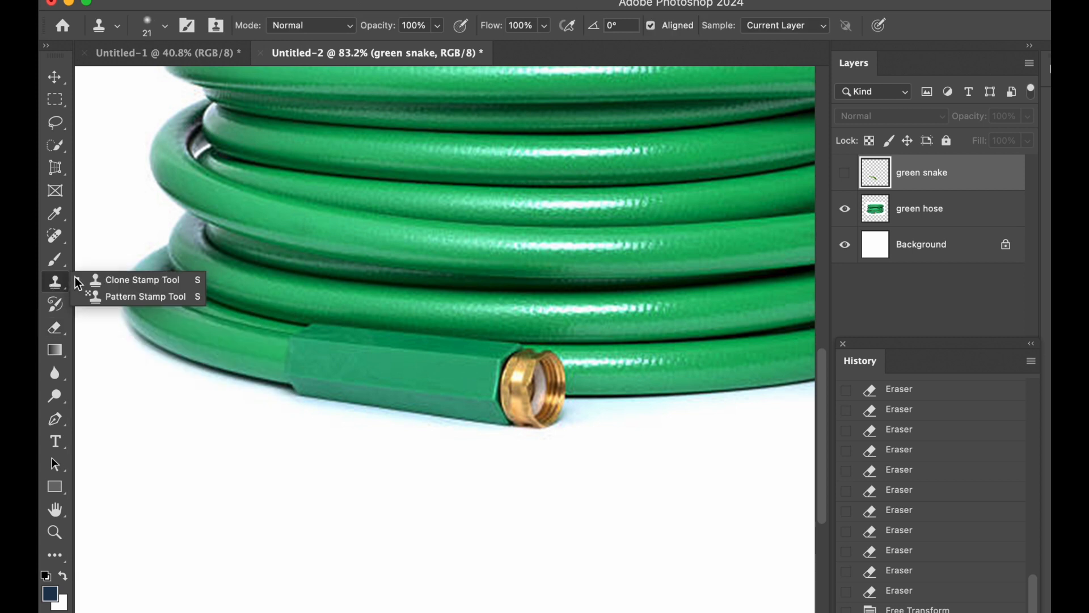
left_click(97, 287)
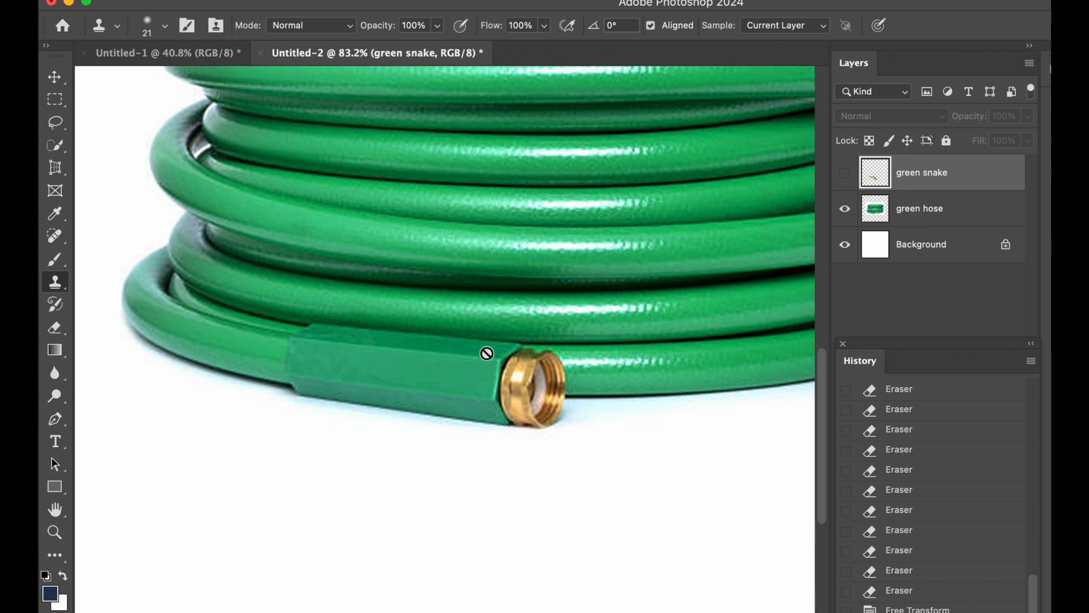
left_click(937, 217)
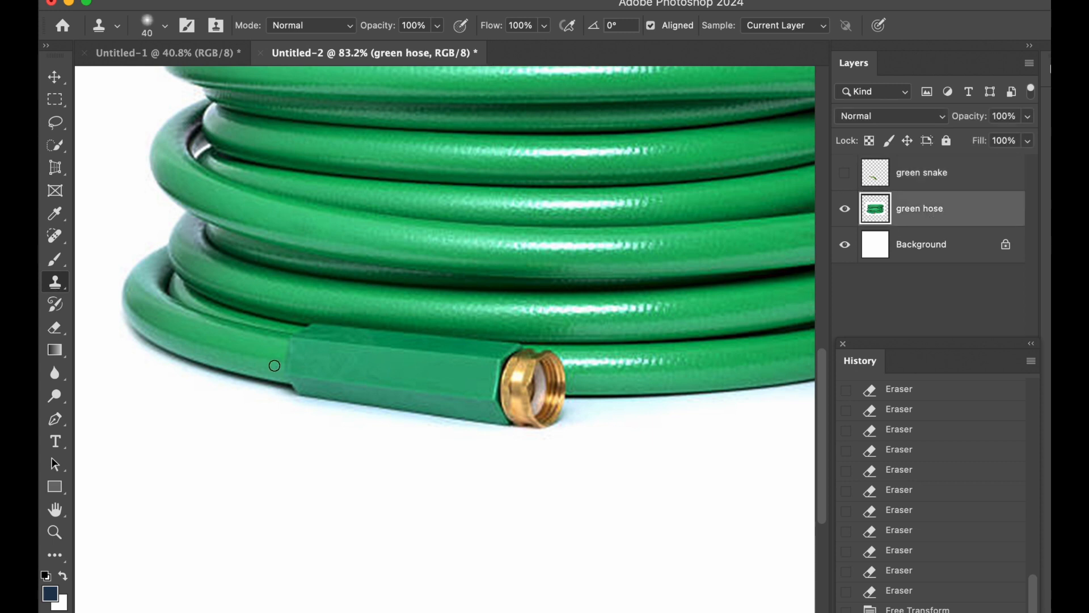
Enlarge the Clone Stamp brush to 250 px and try it at the start of the hose's green sleeve.
key("bracketright")
key("bracketright")
key("bracketright")
key("bracketright")
key("bracketright")
key("bracketright")
key("bracketright")
key("bracketright")
key("bracketright")
key("bracketright")
key("bracketleft")
key("bracketleft")
key("bracketright")
key("bracketright")
key("bracketleft")
key("bracketright")
key("bracketright")
key("bracketright")
key("bracketright")
key("bracketright")
key("bracketright")
key("bracketright")
key("bracketleft")
key("bracketleft")
key("bracketleft")
key("bracketleft")
key("bracketleft")
key("bracketleft")
key("bracketleft")
left_click(155, 36)
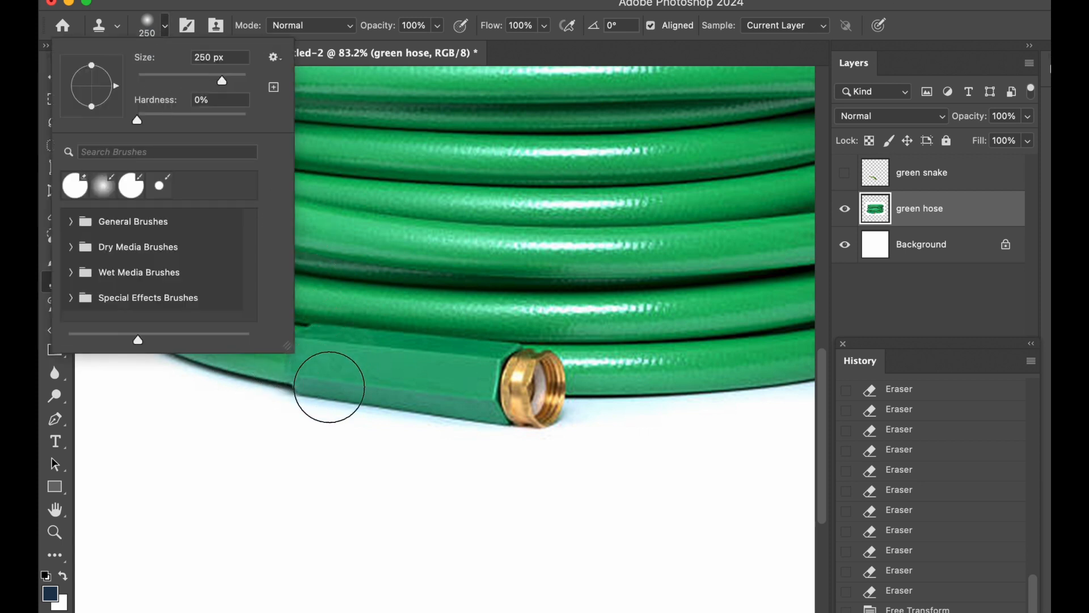
left_click(289, 372)
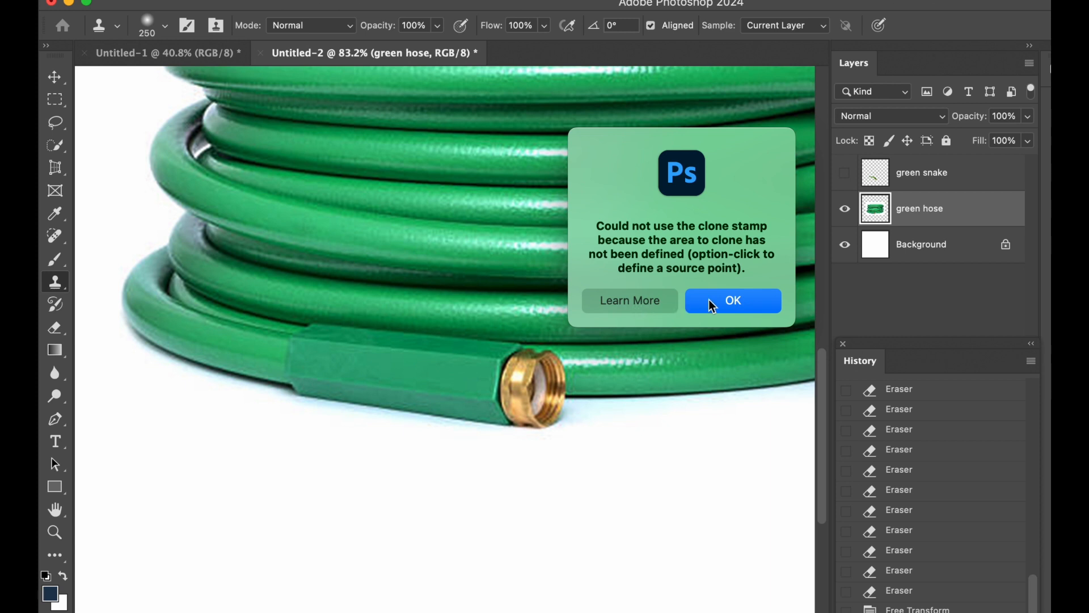
left_click(710, 301)
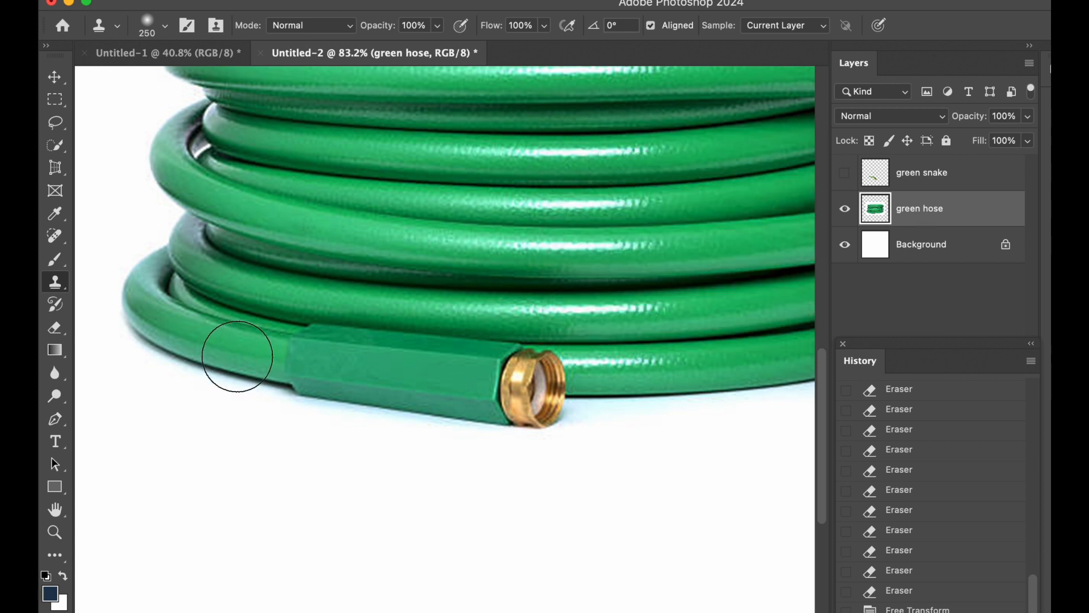
Reduce the Clone Stamp brush to 200 px and clone smooth hose surface along the ridged green sleeve towards the brass fitting.
key("bracketleft")
left_click(293, 361)
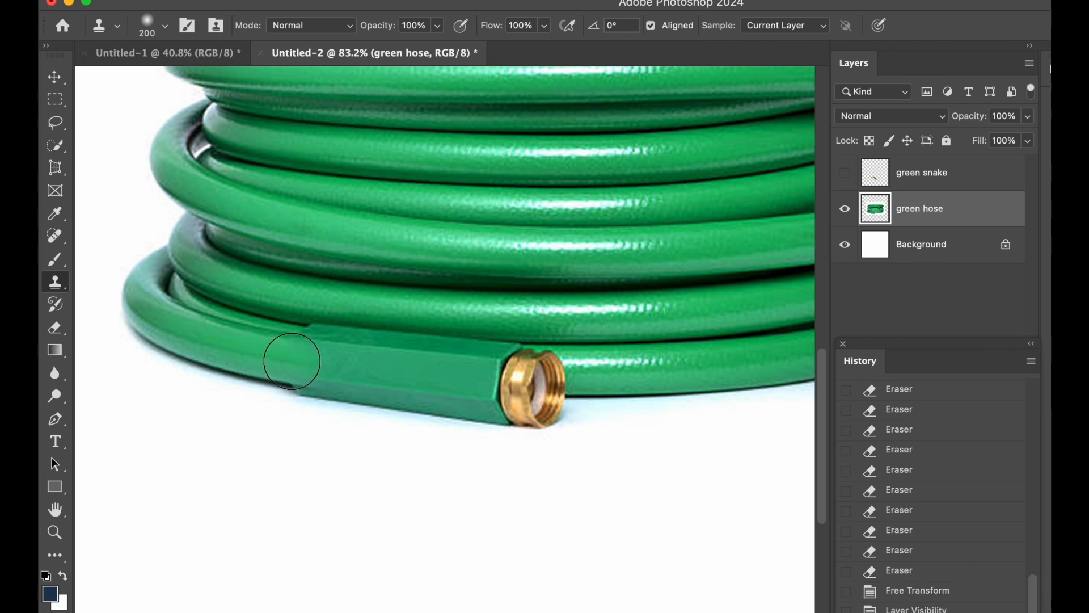
left_click(313, 364)
left_click_drag(320, 366, 333, 365)
left_click(353, 371)
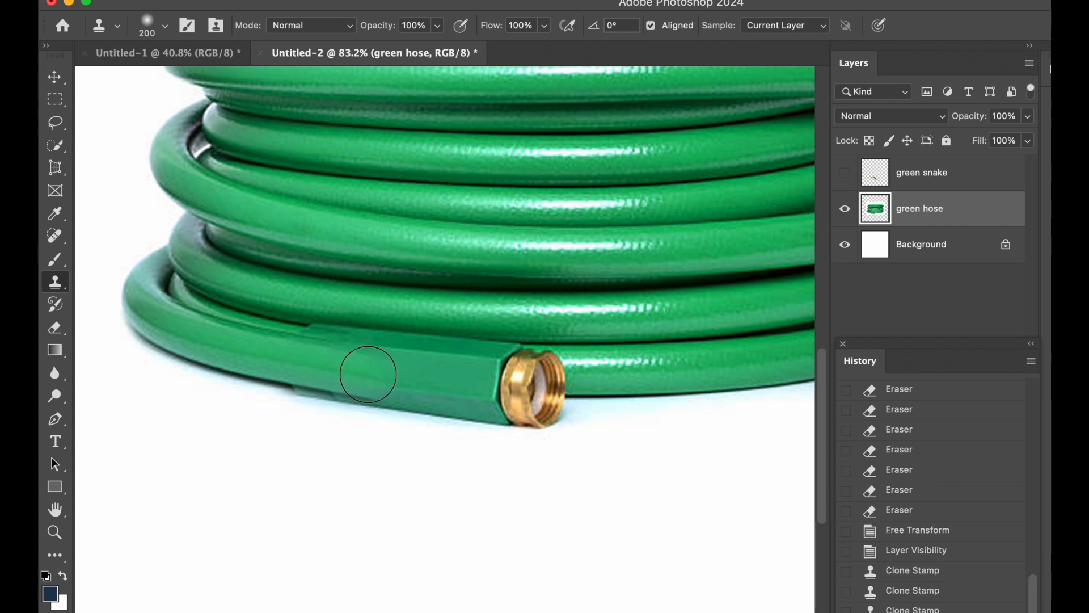
left_click(372, 377)
left_click(388, 378)
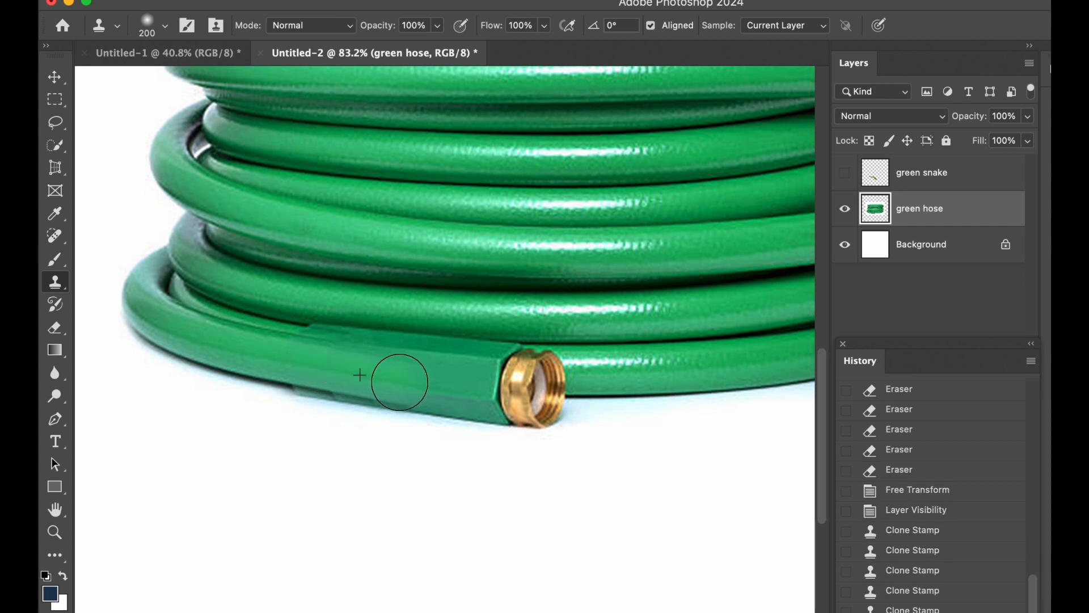
left_click(404, 377)
left_click(415, 380)
left_click(427, 388)
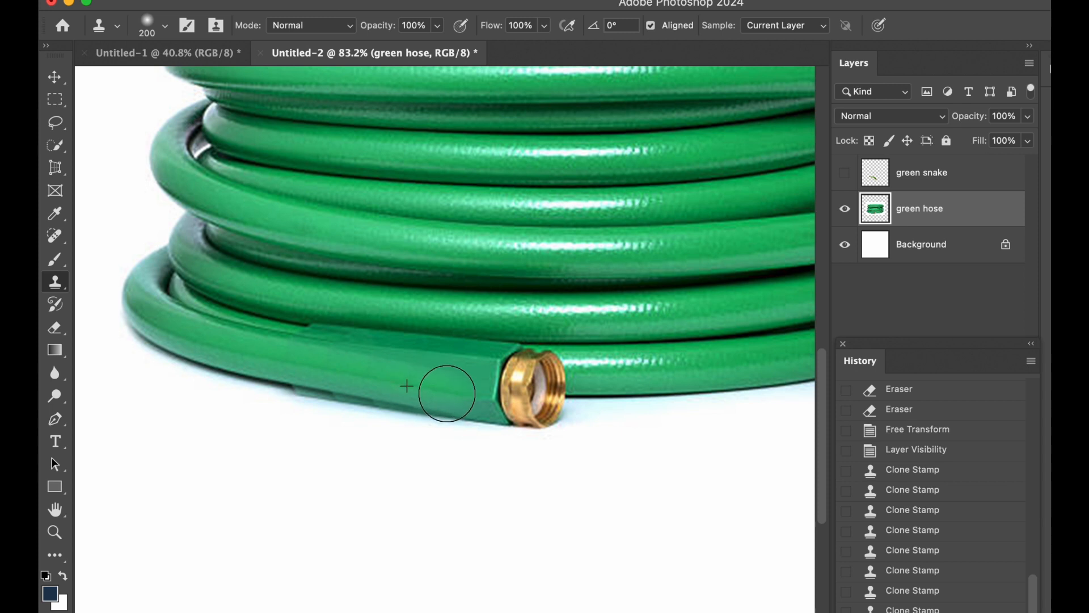
left_click(448, 384)
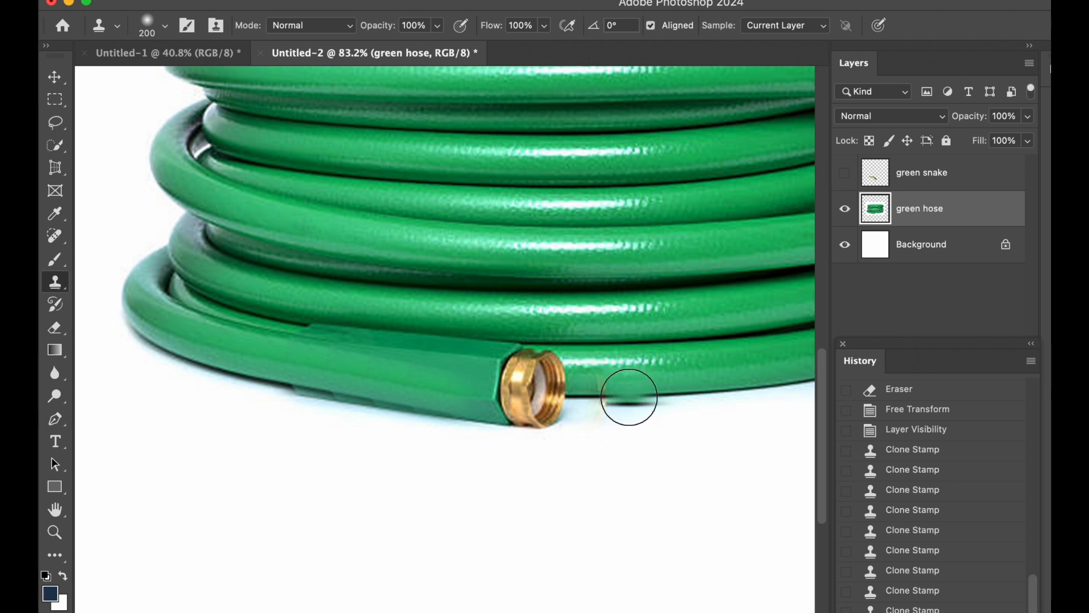
Sample the hose's lower edge and the white background beside the brass fitting and clone them over its middle and lower parts.
left_click(598, 394, "alt")
left_click(595, 395, "alt")
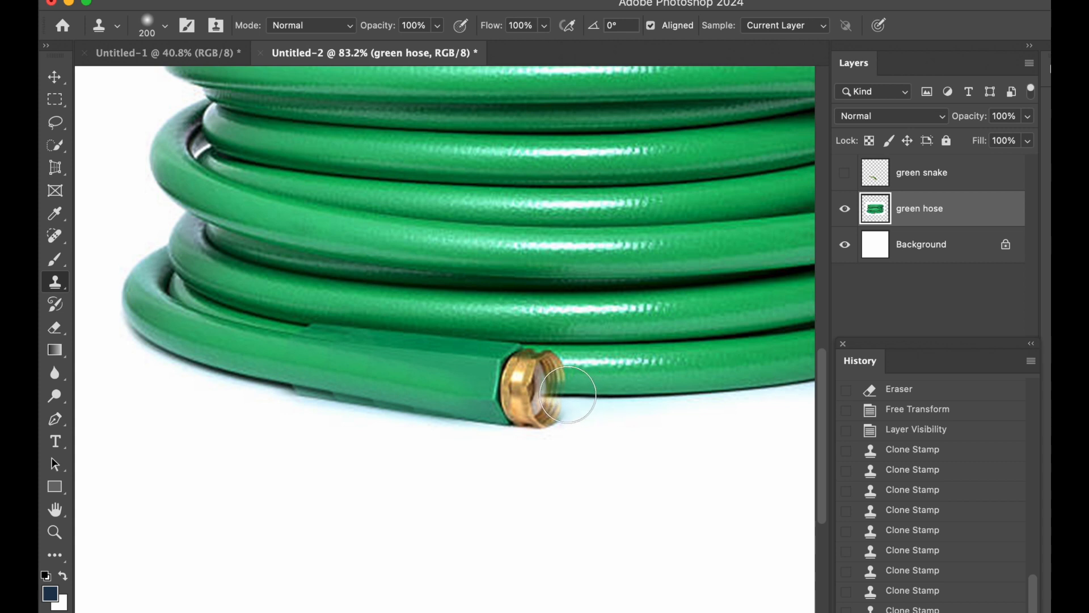
left_click(567, 396)
left_click(550, 393)
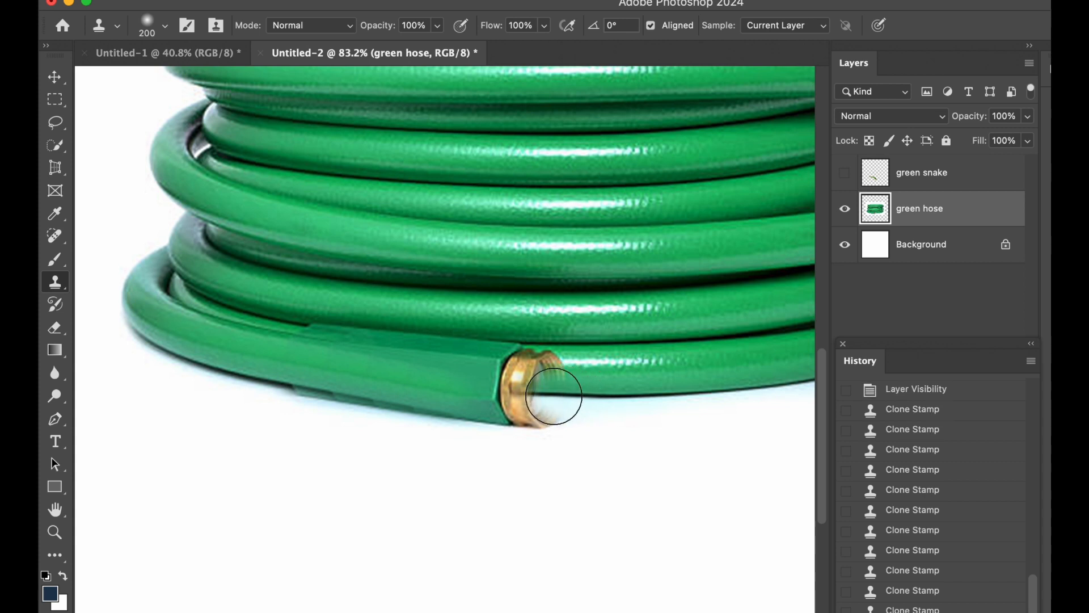
left_click(536, 395)
left_click(516, 395)
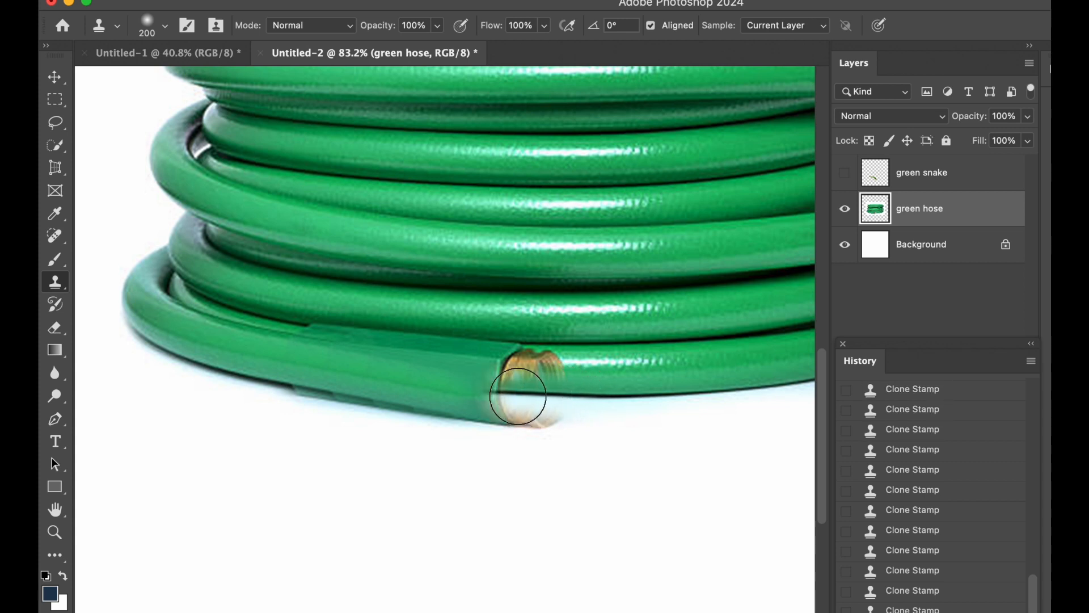
left_click(505, 396)
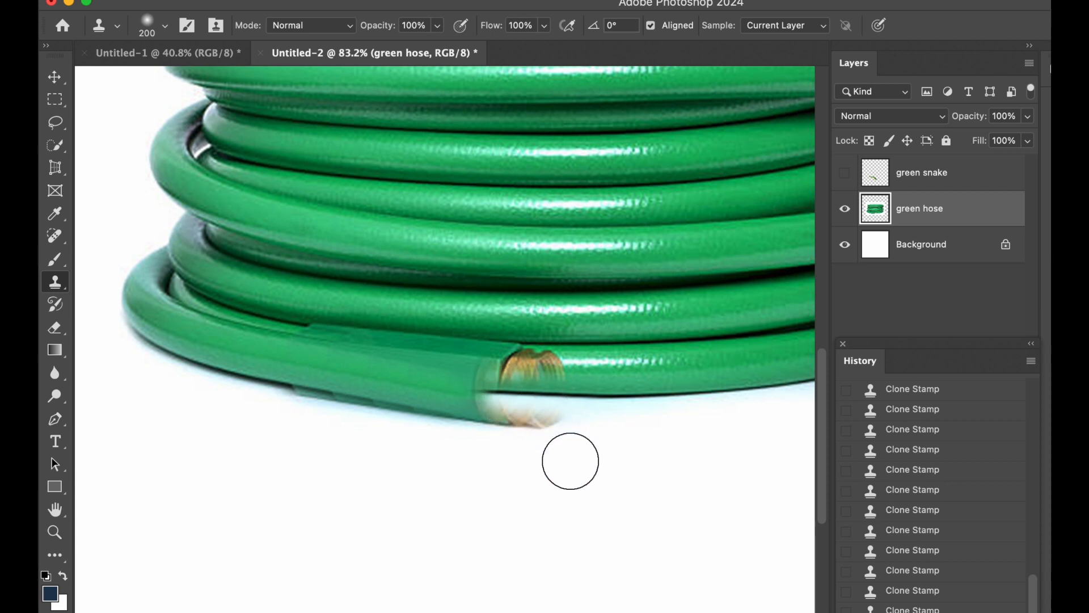
left_click(582, 430, "alt")
left_click_drag(568, 426, 491, 425)
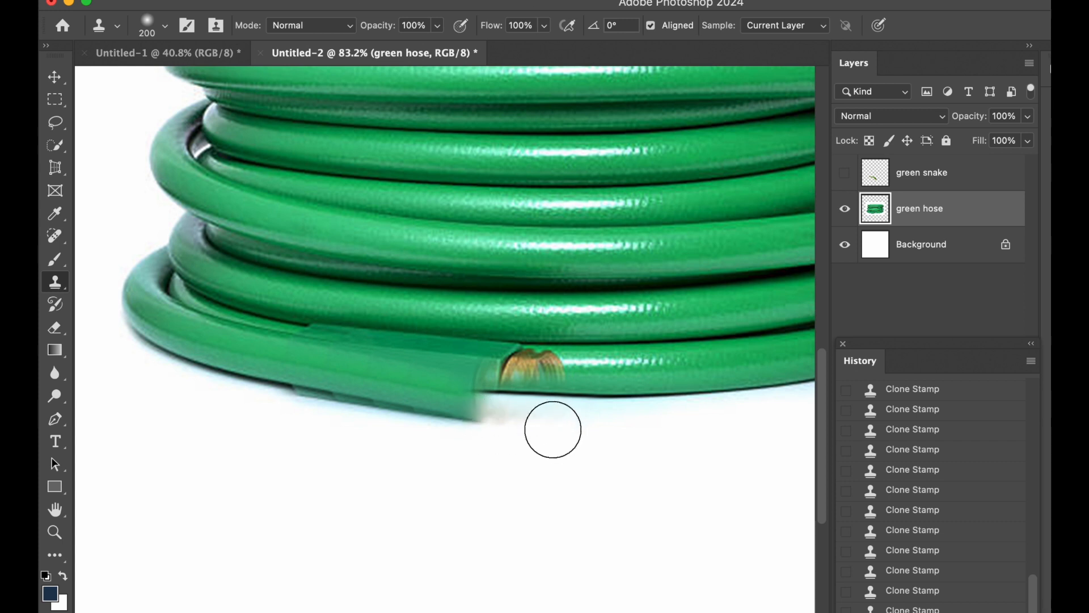
Reduce the Clone Stamp brush to 125 px and clone white background over the leftovers below the brass fitting and the sleeve's end.
key("bracketleft")
key("bracketleft")
key("bracketleft")
left_click(605, 444, "alt")
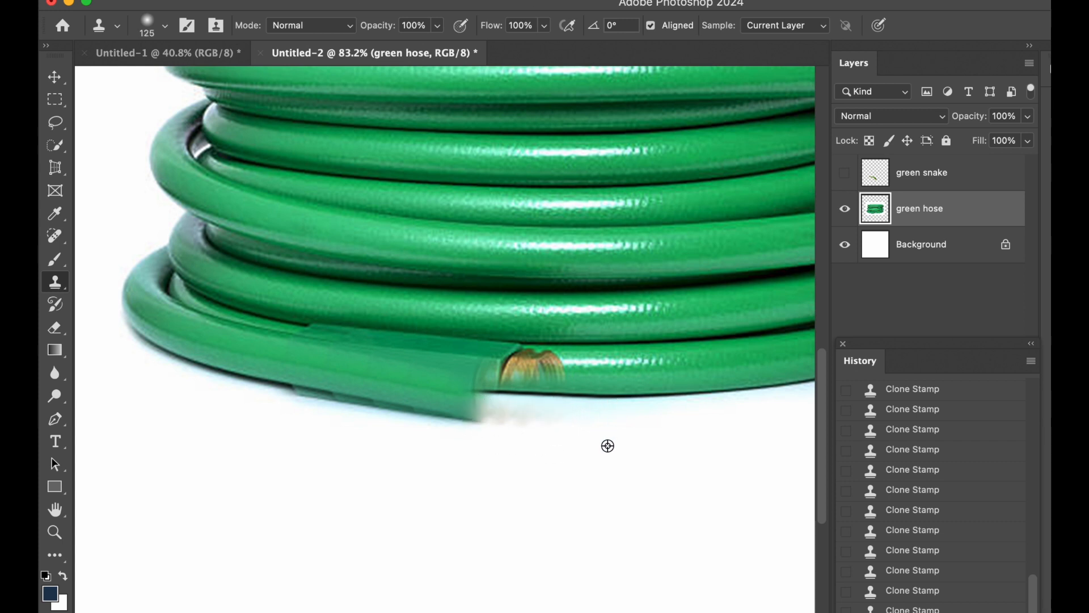
left_click_drag(546, 421, 477, 413)
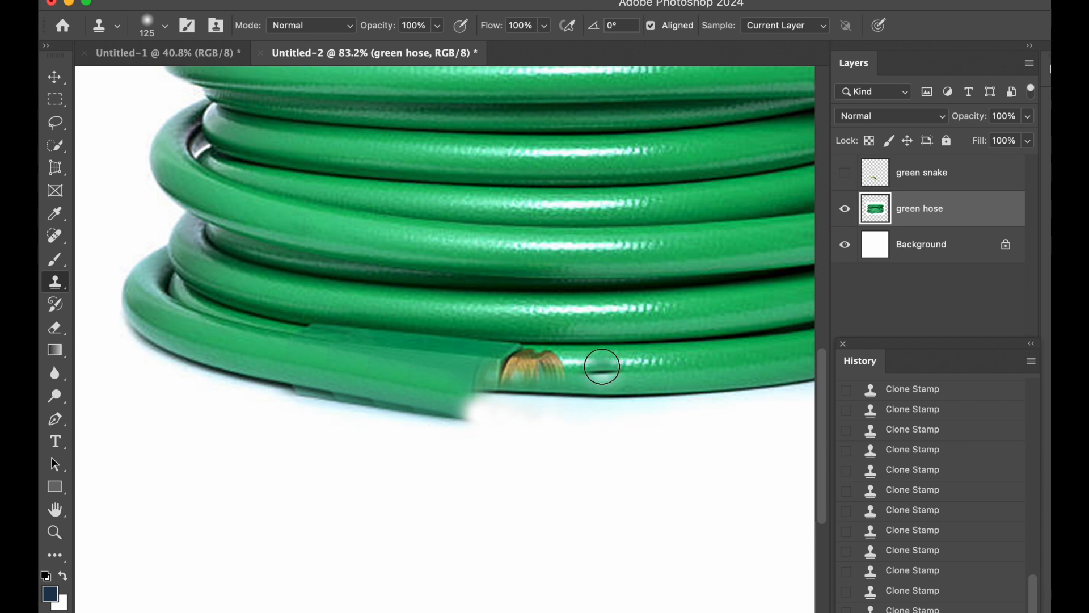
Clone smooth hose surface from the neighbouring hose and the coil above over the remaining brass fitting.
left_click(594, 368, "alt")
left_click_drag(547, 369, 558, 369)
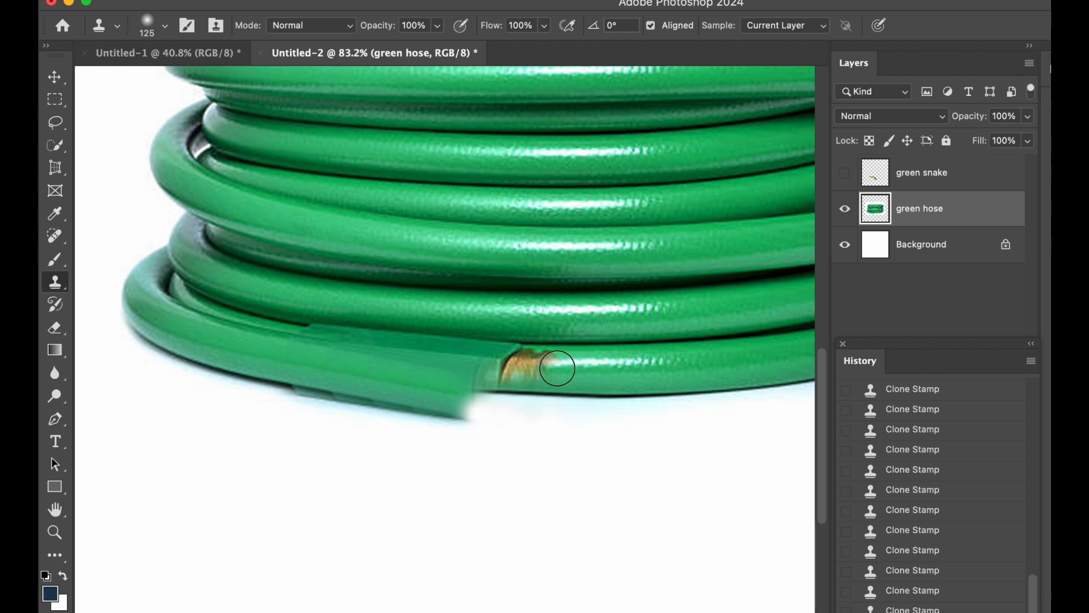
key("super+z")
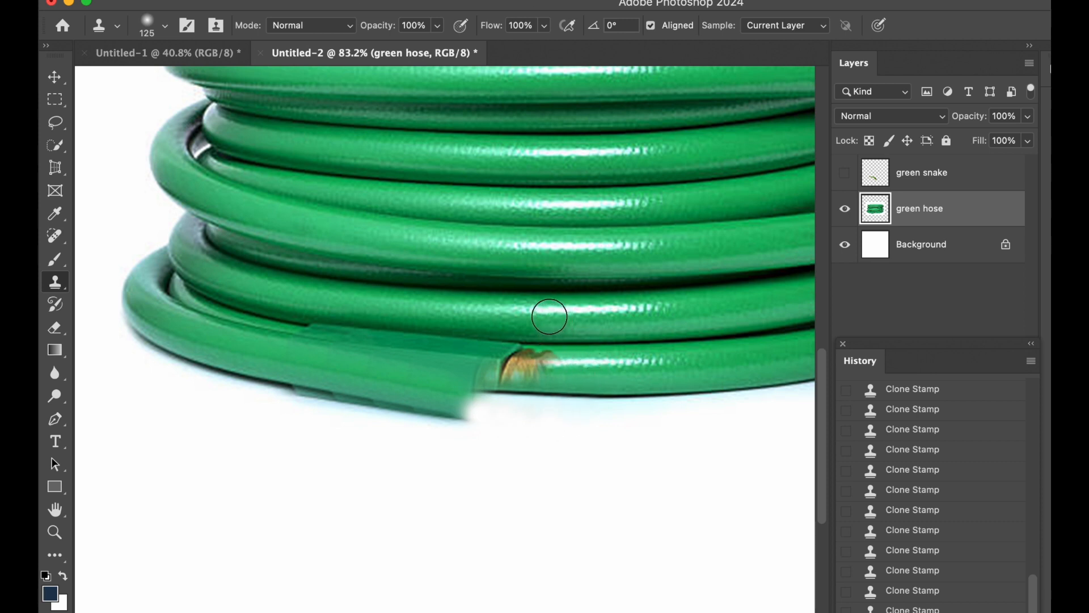
left_click(547, 316, "alt")
left_click(545, 368)
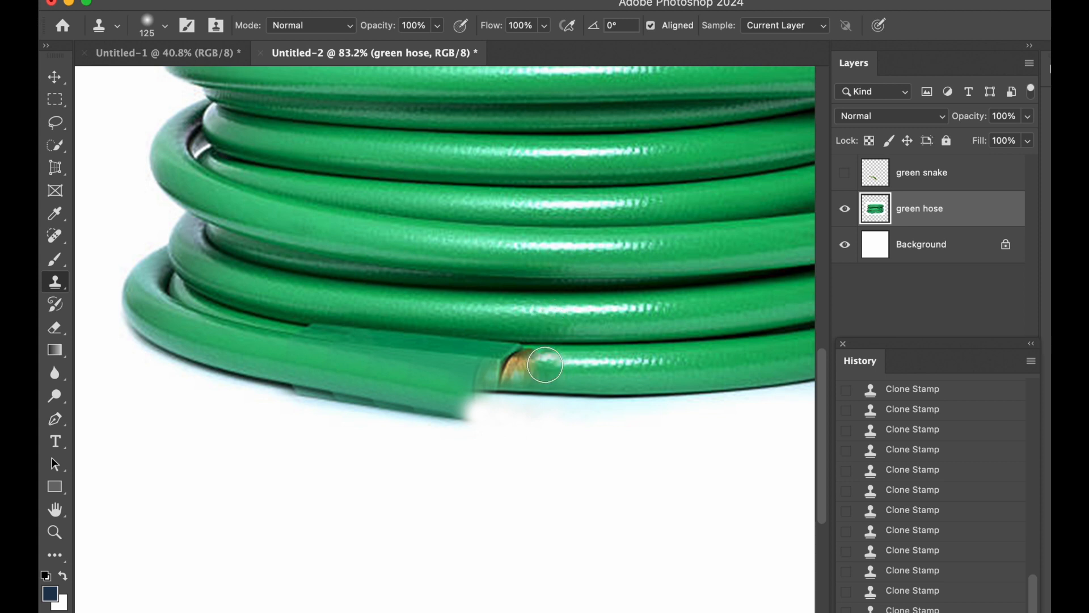
left_click_drag(545, 368, 521, 367)
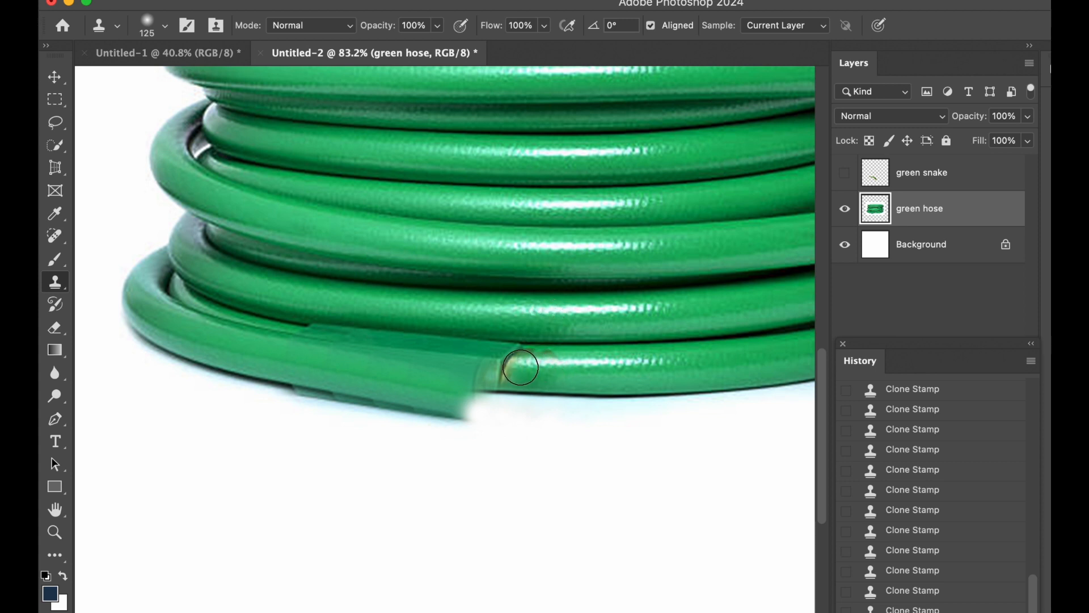
left_click(508, 311, "alt")
left_click(501, 376)
left_click(500, 365)
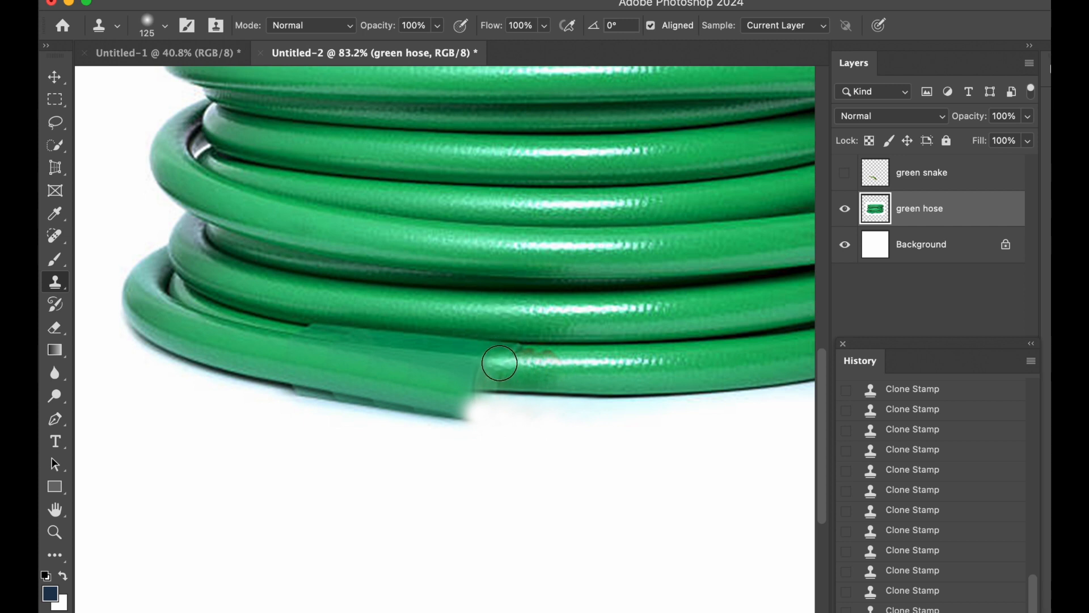
left_click(484, 362)
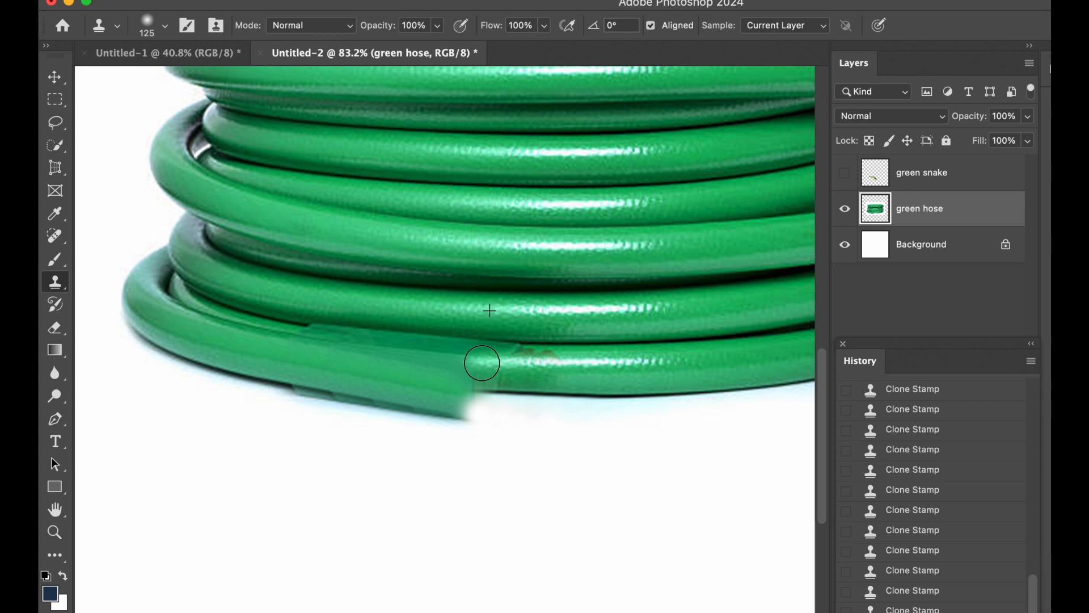
Sample the dark gap between the two lowest coils and clone it leftward over the former fitting and the sleeve's upper end.
left_click(552, 344, "alt")
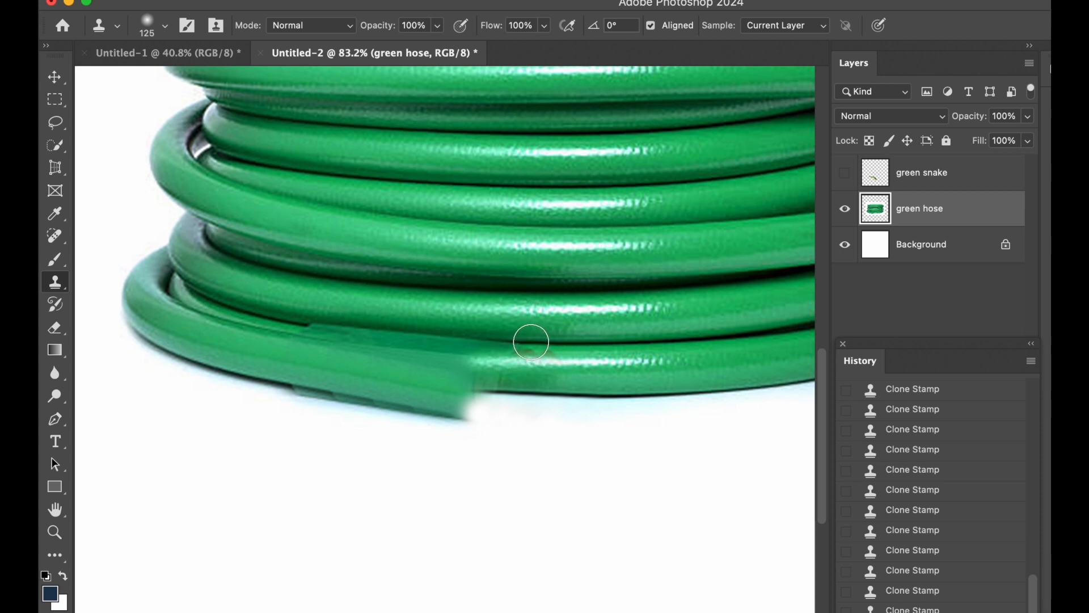
left_click(527, 343)
left_click(511, 341)
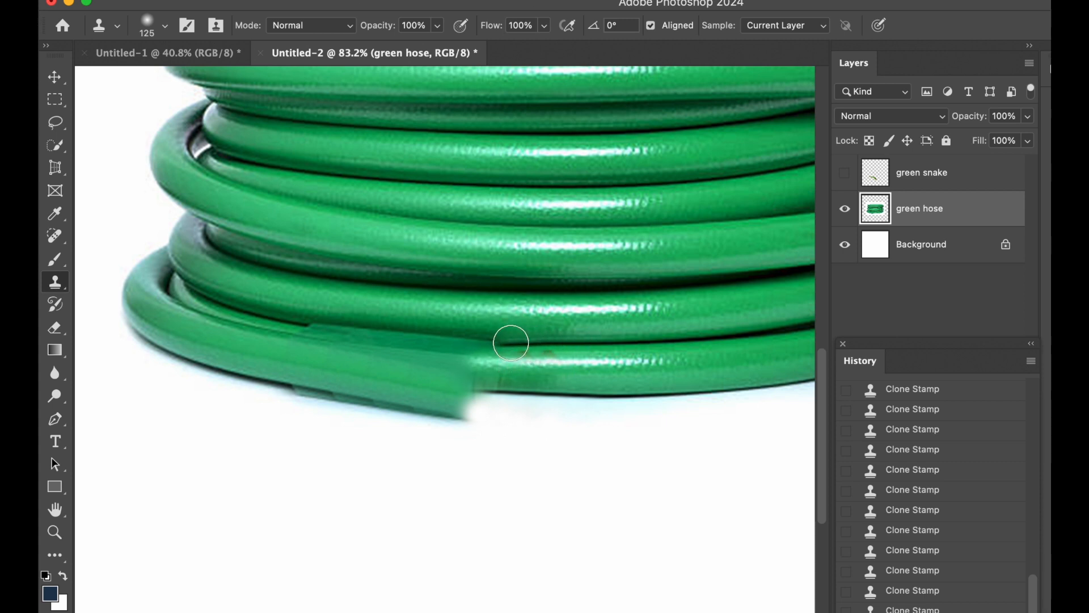
left_click(512, 342)
left_click(495, 341)
left_click(475, 340)
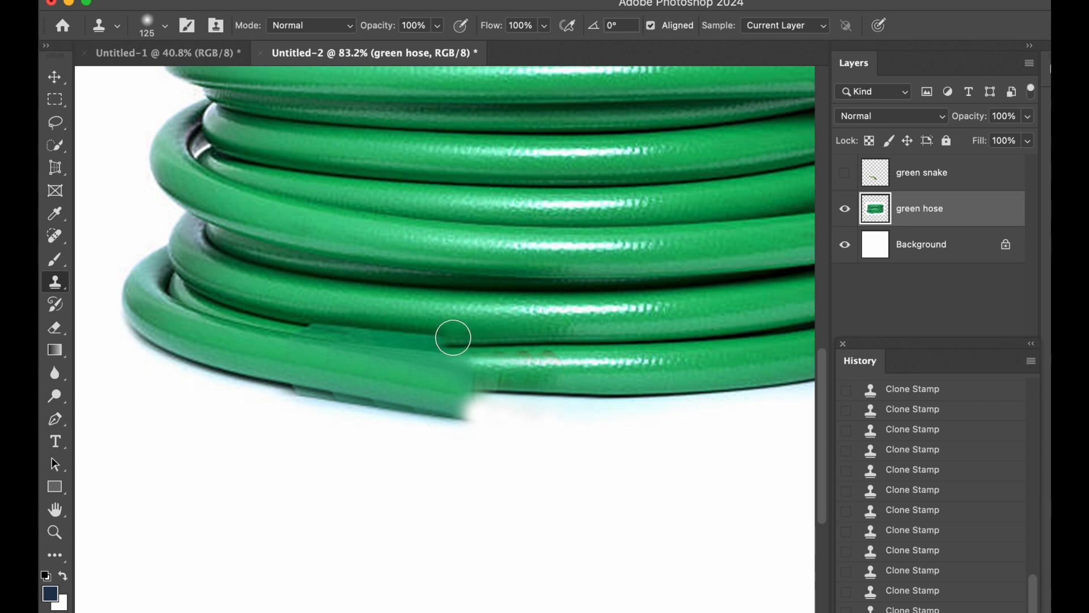
left_click(453, 338)
Sample the lower part of the coil above and clone it over the sleeve's upper edge near its end.
left_click(475, 321, "alt")
left_click(454, 329)
left_click(445, 331)
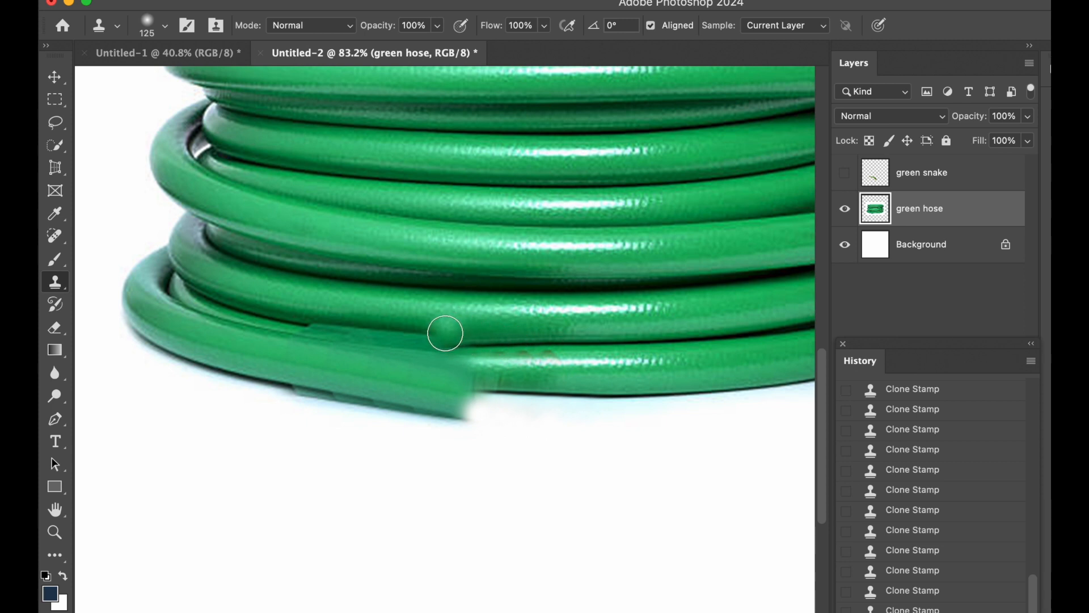
left_click(435, 328)
left_click(425, 328)
left_click(425, 327)
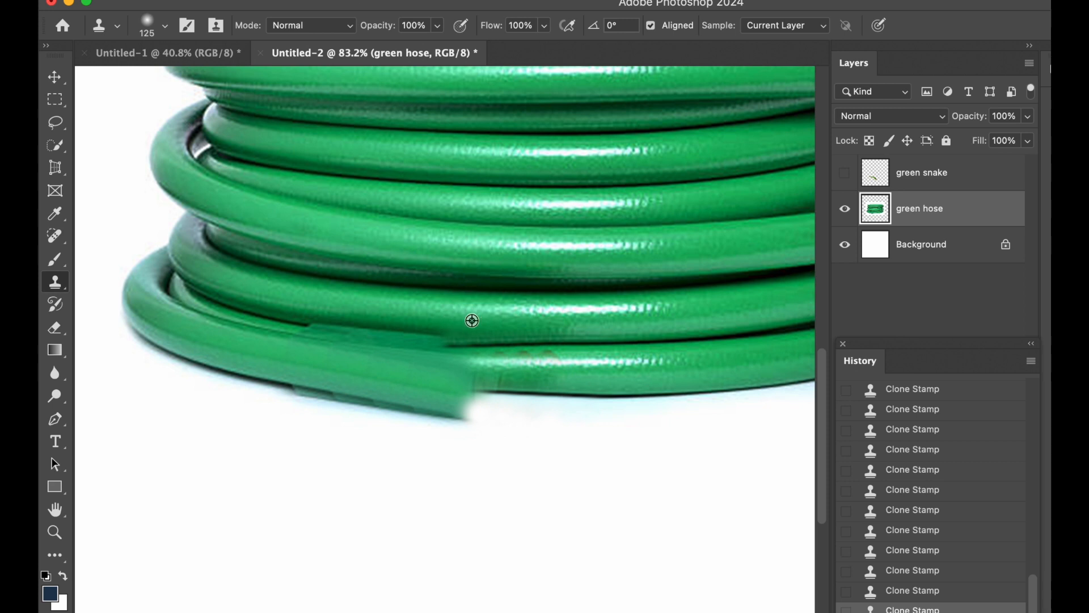
left_click(400, 323, "alt")
left_click(445, 329)
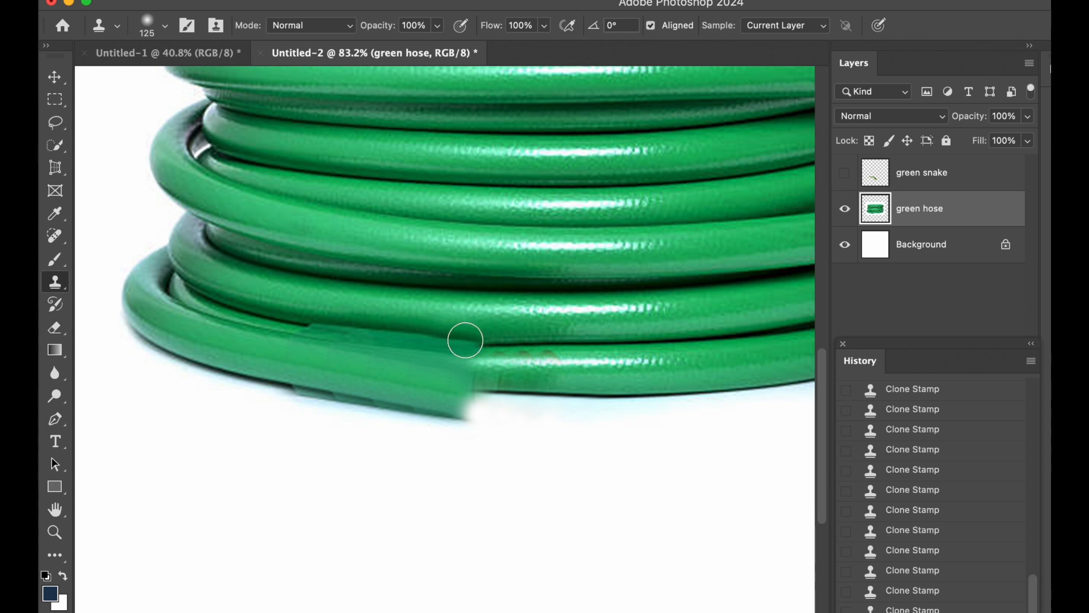
Sample the hose edge before the sleeve and clone its dark outline rightward along the sleeve's upper edge.
left_click(259, 344, "alt")
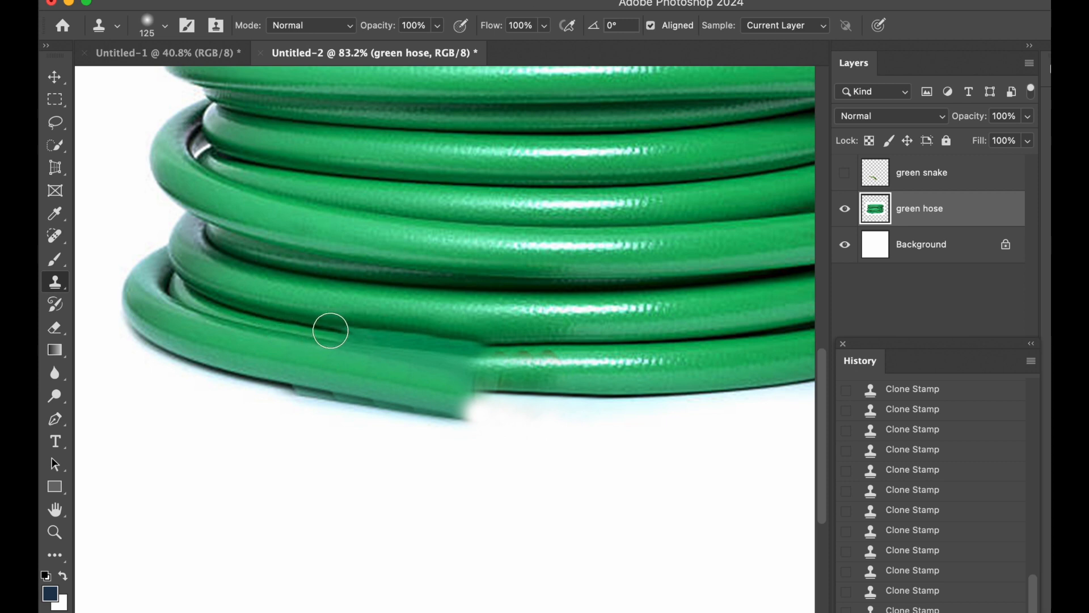
left_click(335, 330)
left_click(350, 331)
left_click(365, 329)
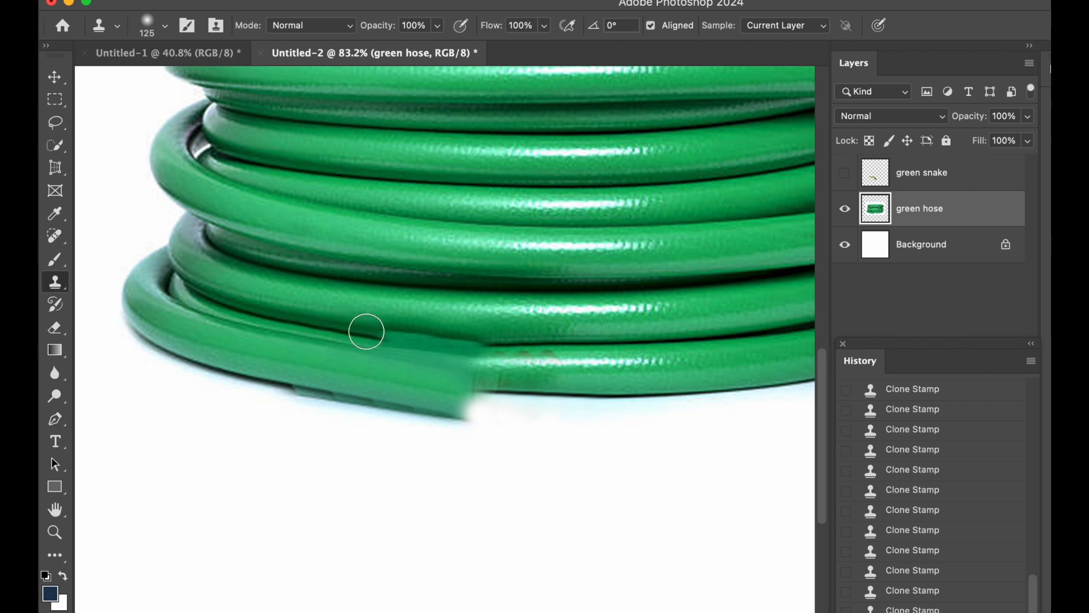
left_click(379, 333)
left_click(392, 335)
left_click(410, 337)
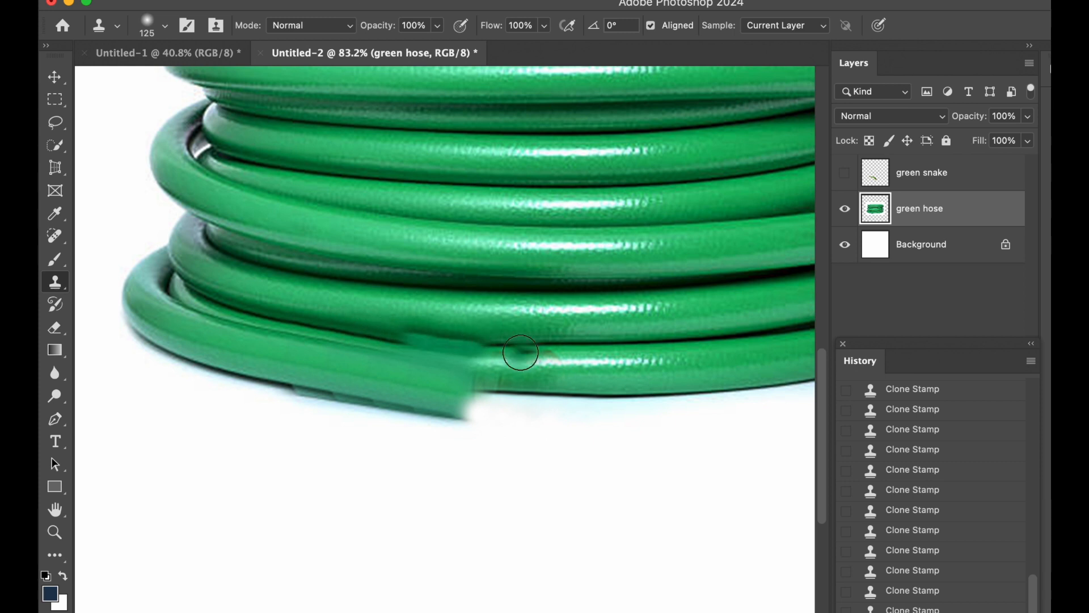
Sample the highlight on the coil above and clone it over the discoloured patch beside the hose's cut end.
scroll(518, 357, "down", 2)
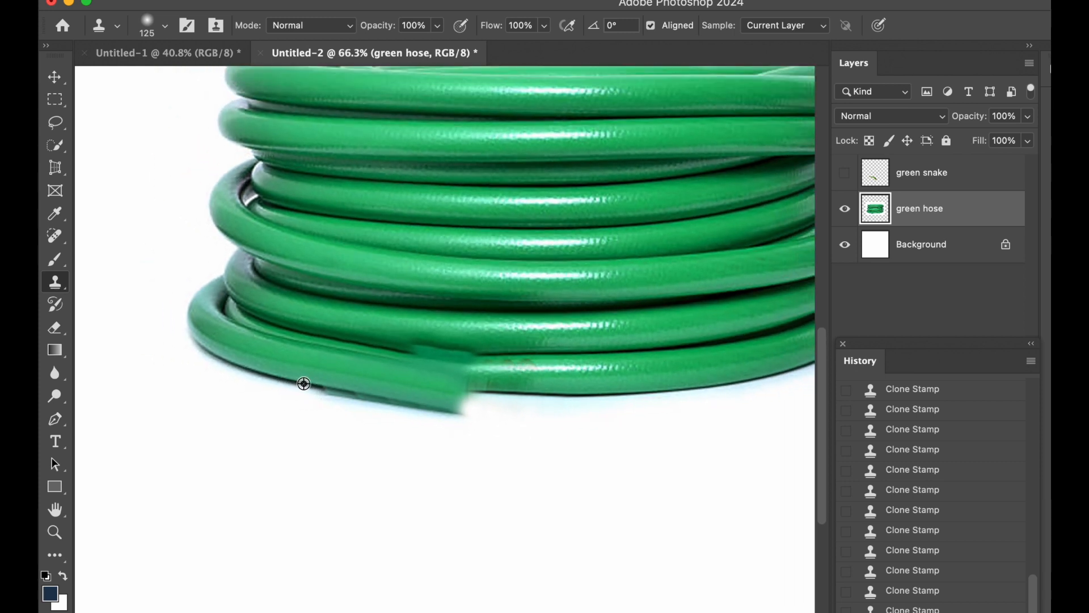
scroll(312, 376, "up", 3)
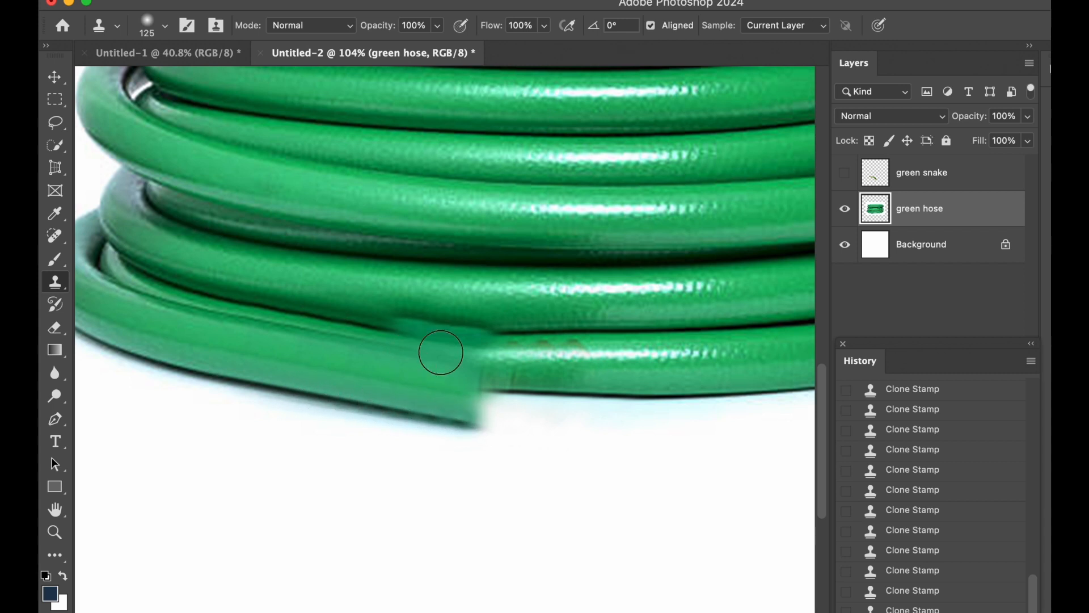
scroll(587, 339, "down", 3)
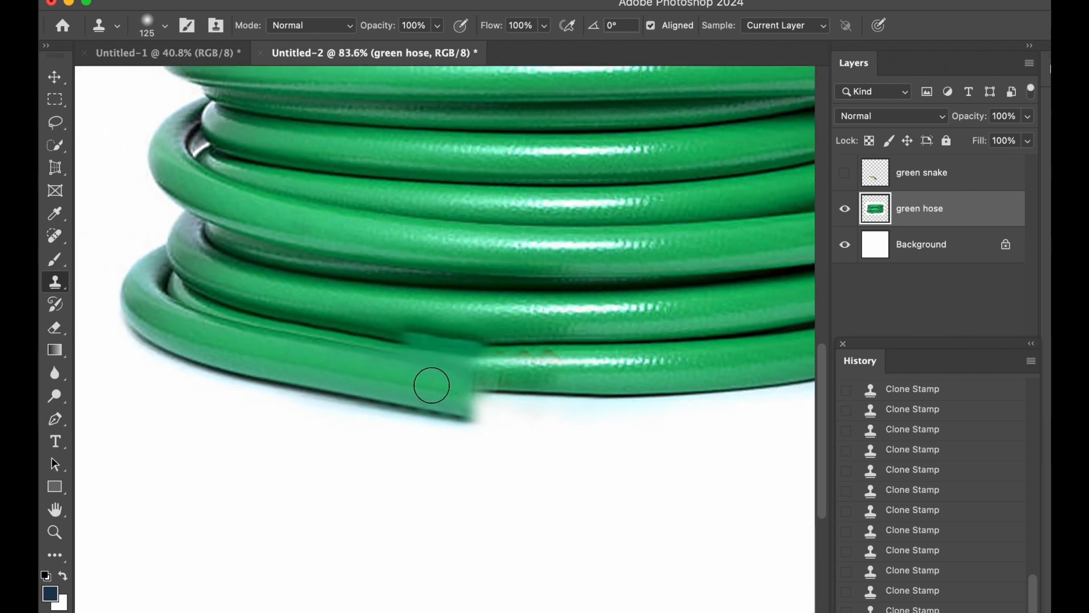
scroll(432, 382, "down", 2)
scroll(431, 385, "left", 2)
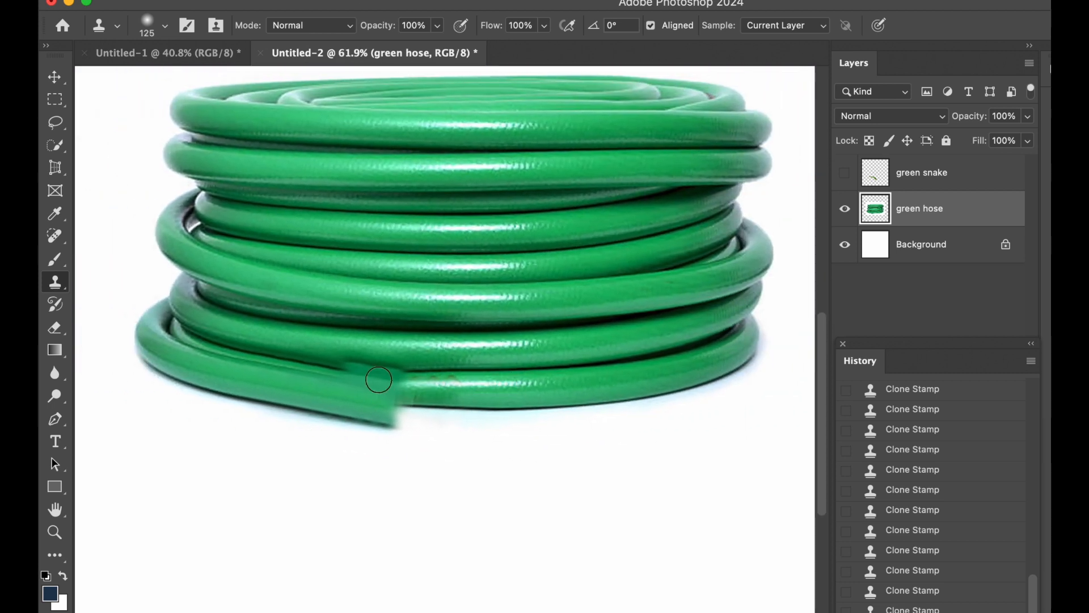
left_click(433, 347, "alt")
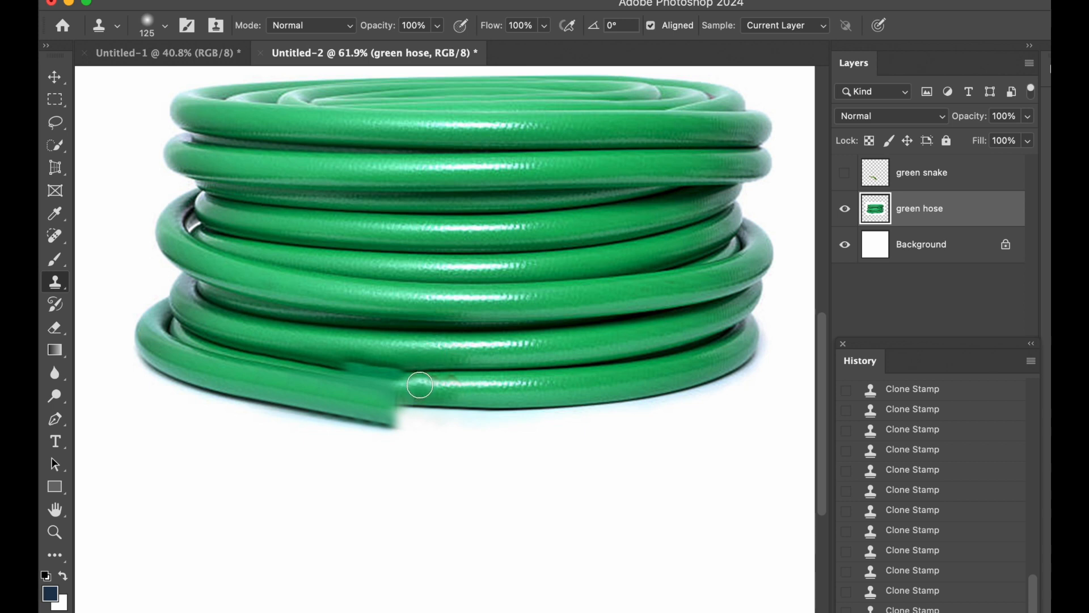
left_click_drag(418, 384, 453, 387)
Toggle the green snake layer to compare it with the retouched hose and leave it visible.
scroll(313, 348, "down", 6)
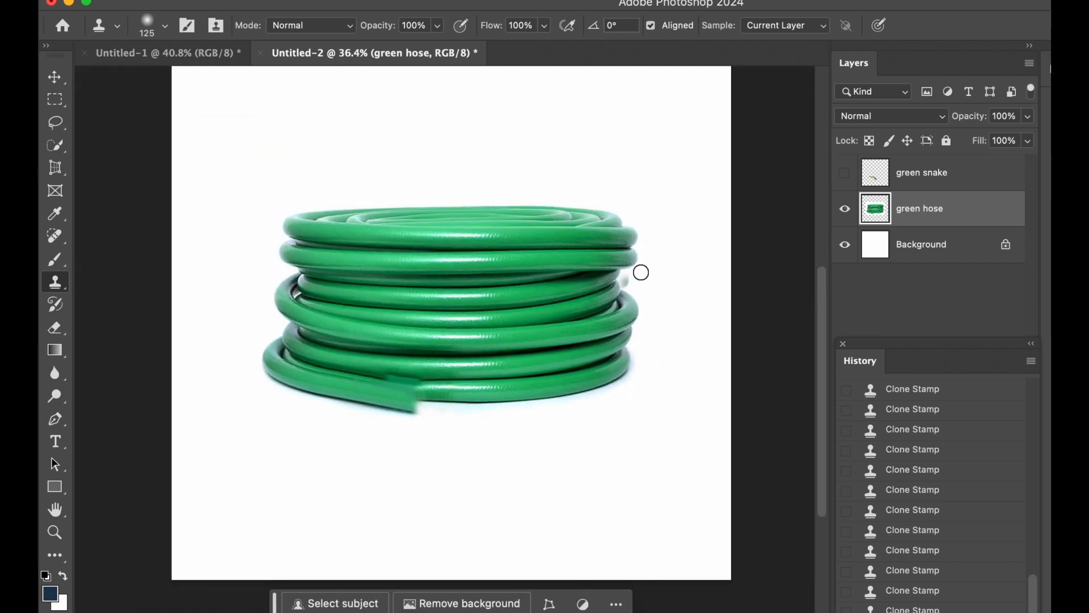
left_click(845, 175)
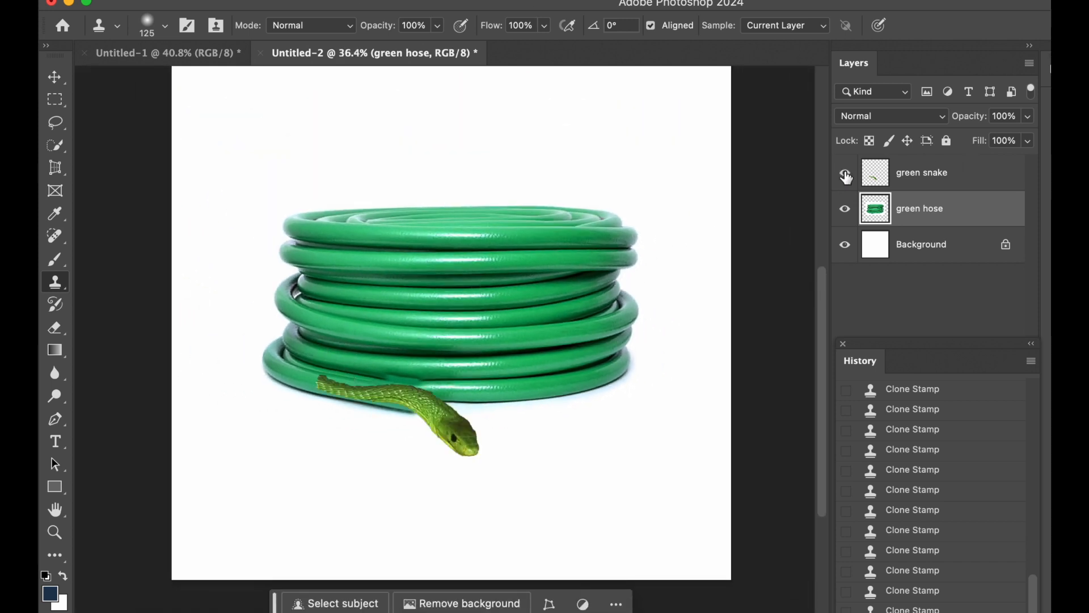
left_click(846, 176)
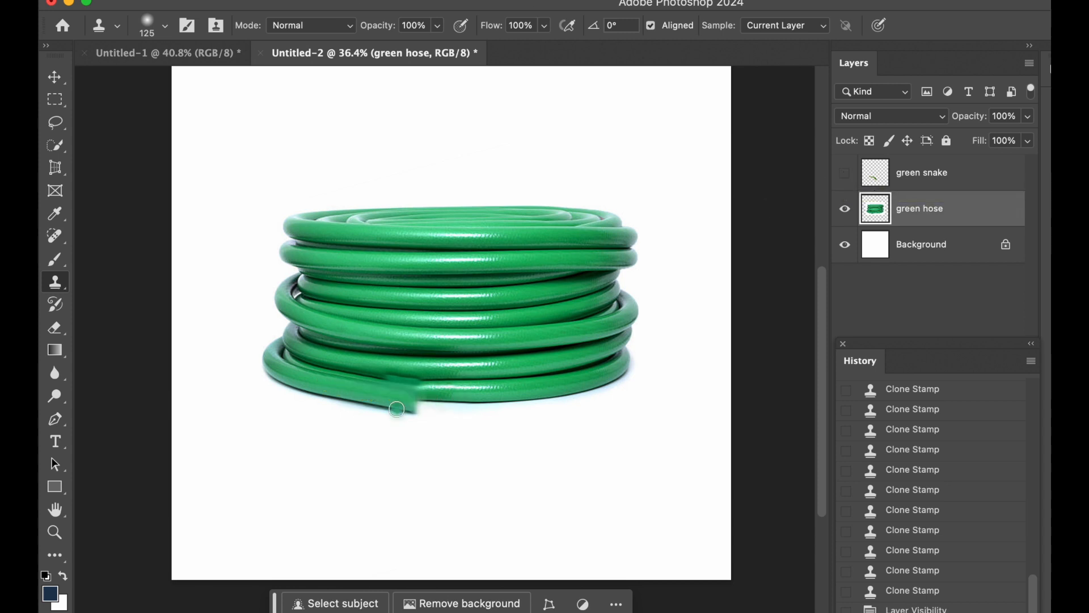
scroll(396, 409, "up", 3)
scroll(397, 409, "up", 1)
left_click(845, 176)
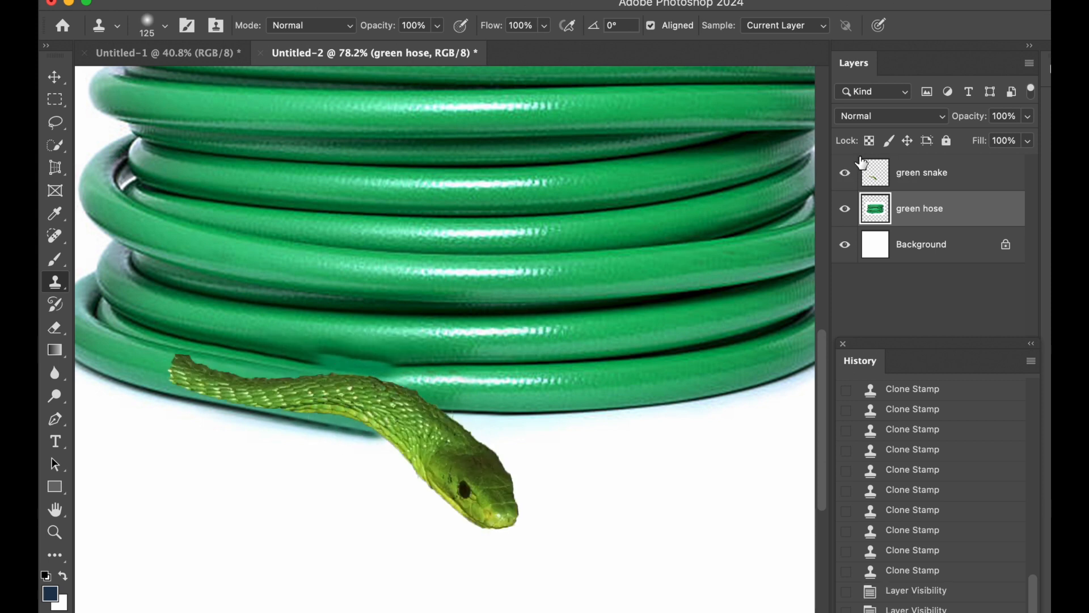
scroll(305, 352, "up", 3)
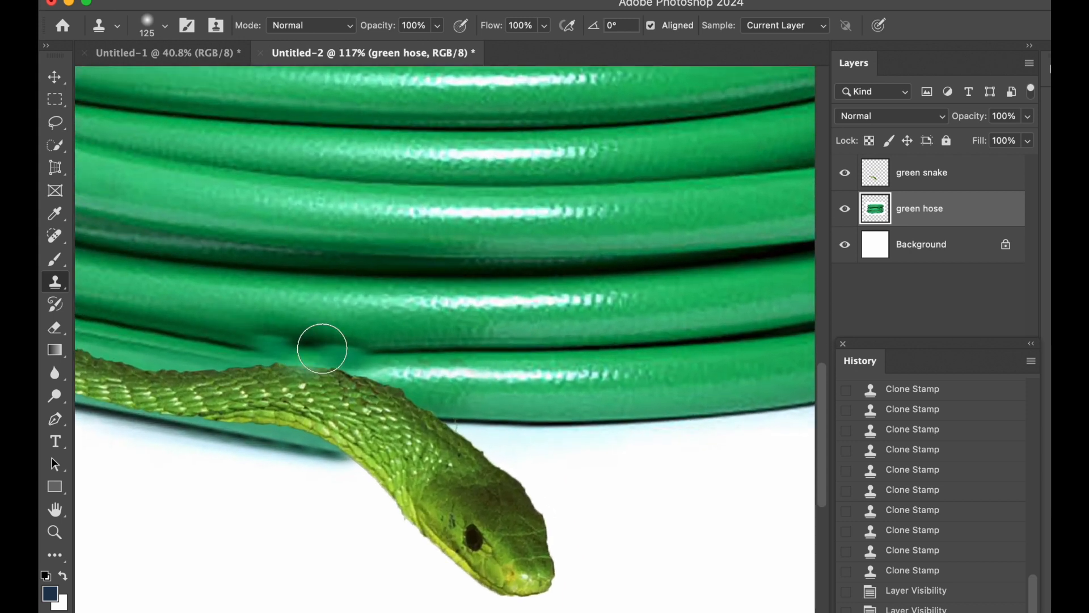
scroll(462, 330, "left", 1)
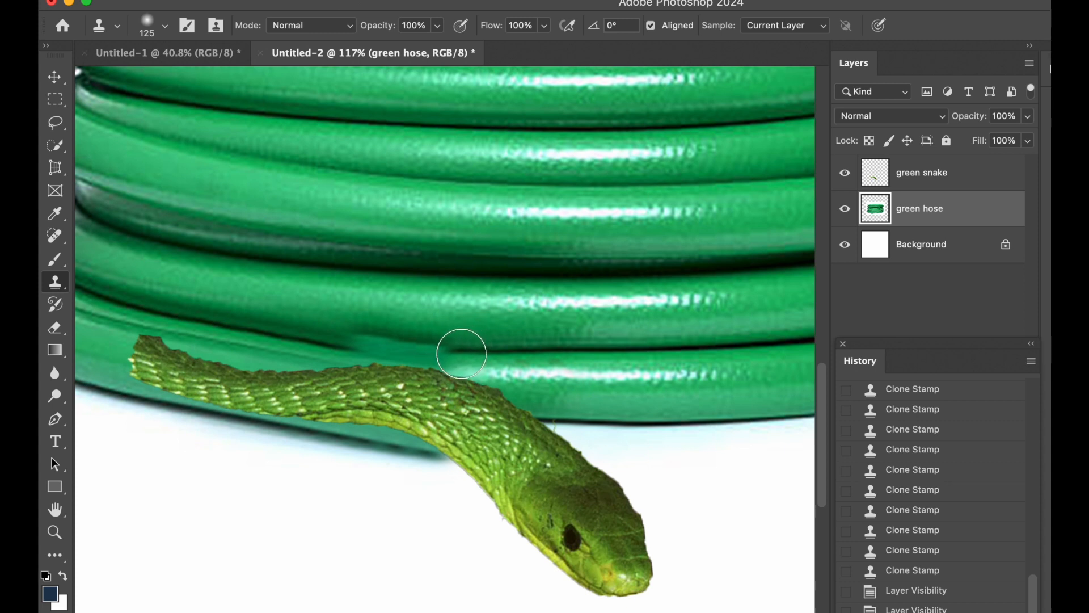
Reduce the Clone Stamp brush to 70 px and clone the dark gap between the coils leftward above the snake's body.
left_click(461, 356)
key("bracketleft")
key("bracketleft")
key("bracketleft")
key("bracketleft")
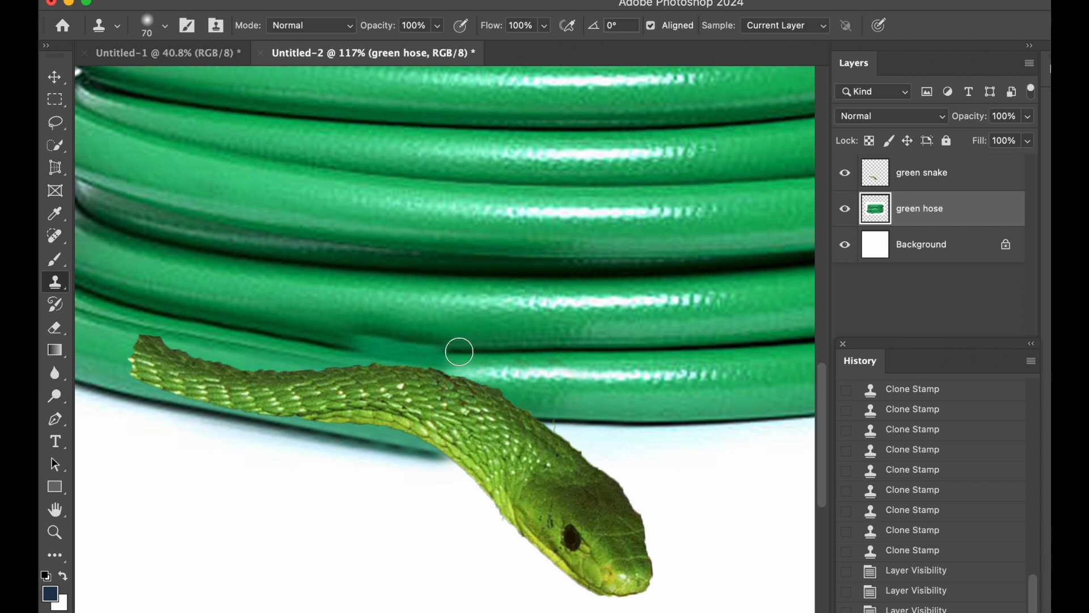
left_click(444, 352)
left_click(433, 350)
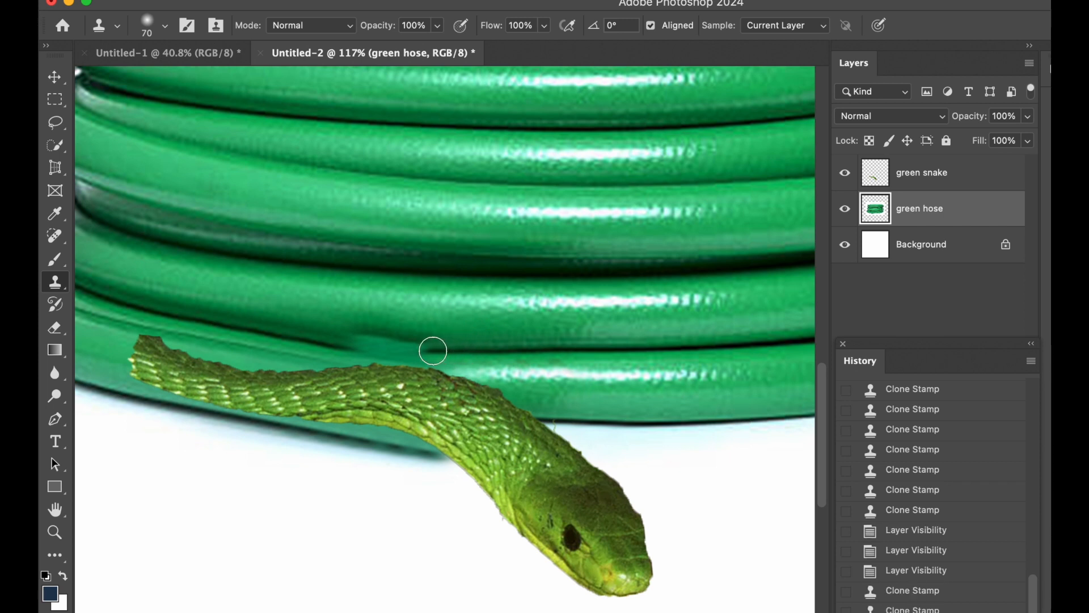
left_click(413, 347)
left_click(426, 347)
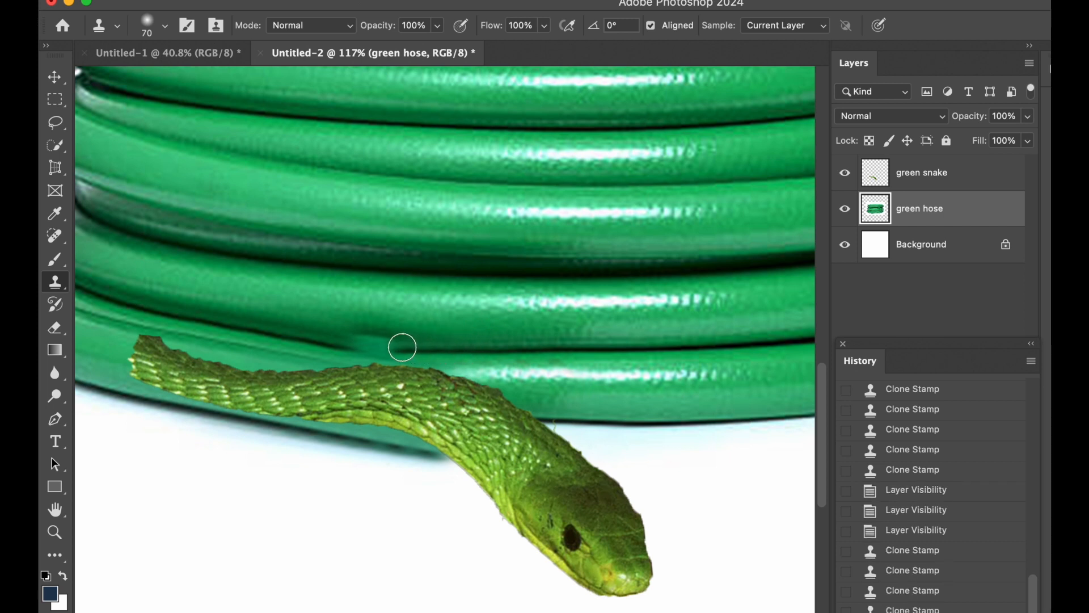
left_click(400, 346)
left_click(381, 344)
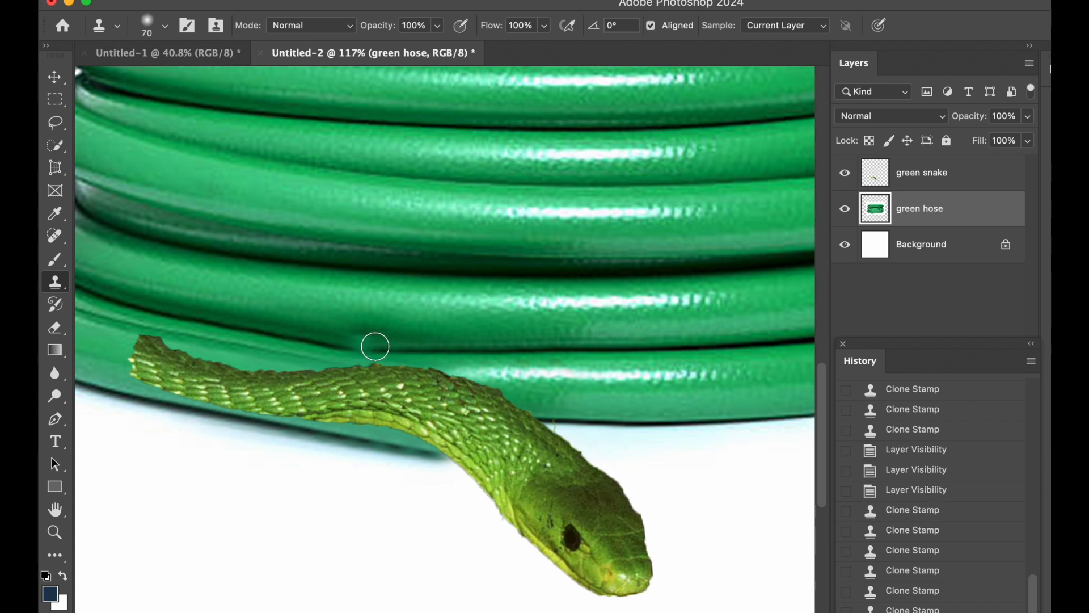
left_click(371, 345)
left_click(363, 343)
left_click(357, 345)
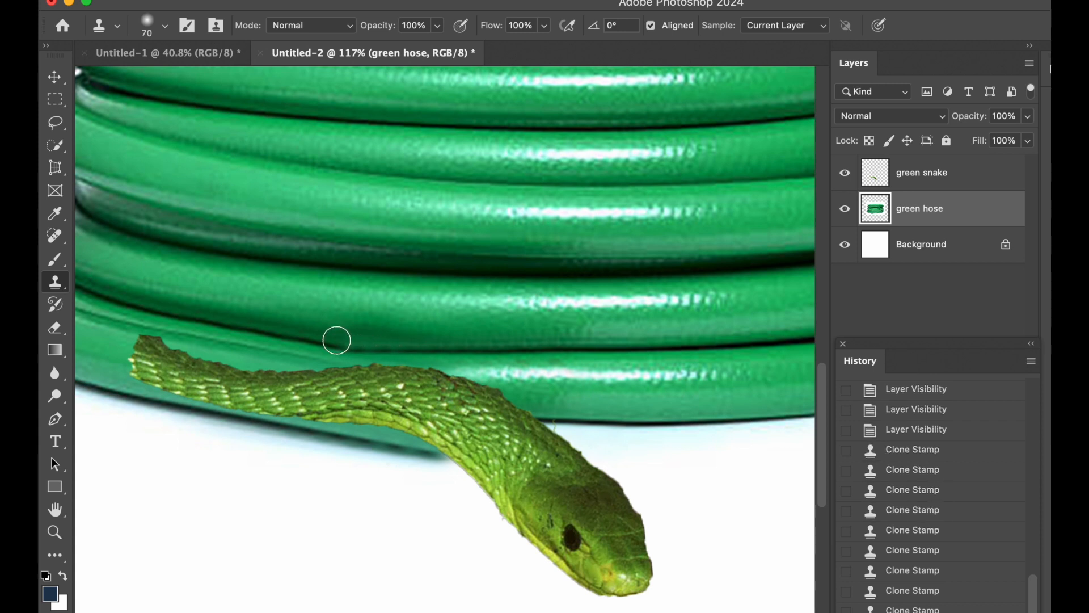
left_click(337, 339)
key("super+0")
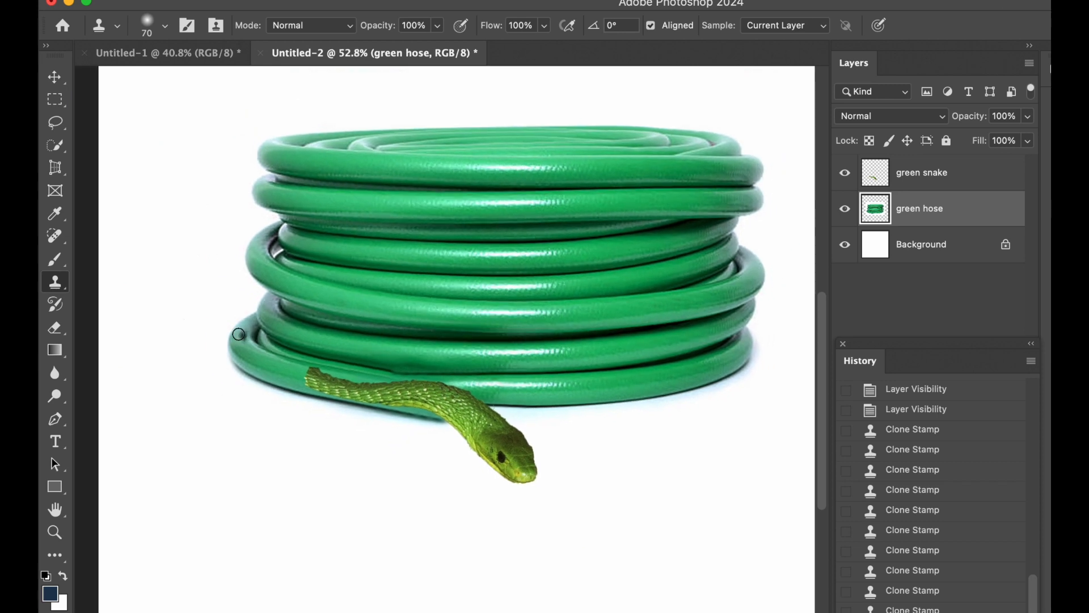
scroll(239, 334, "down", 1)
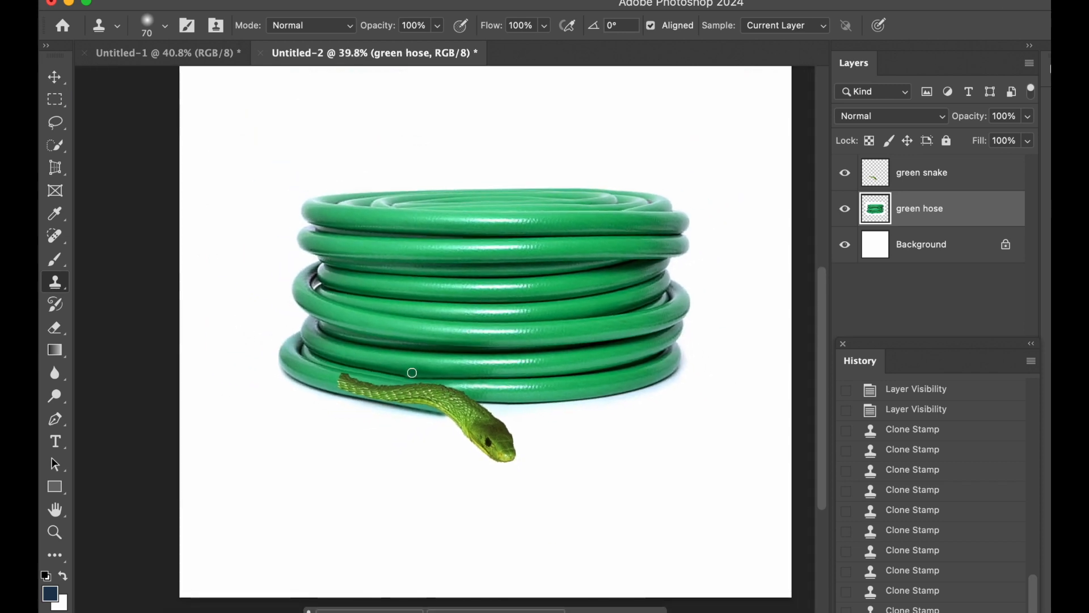
Sample the dark gap line between the coils above the snake's body and clone it a short way rightward.
scroll(387, 368, "up", 10)
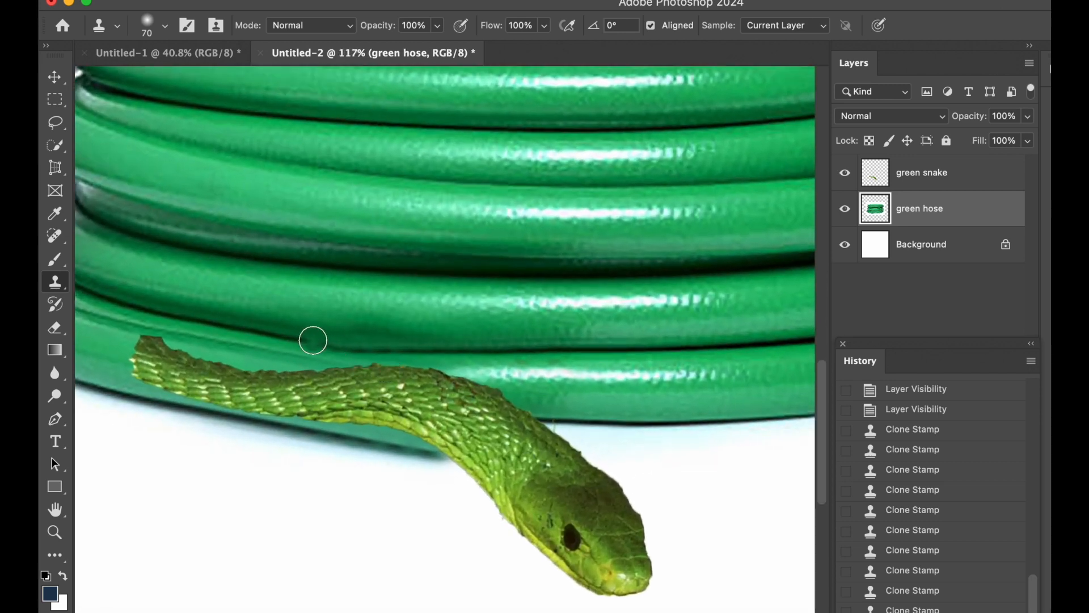
left_click(304, 338, "alt")
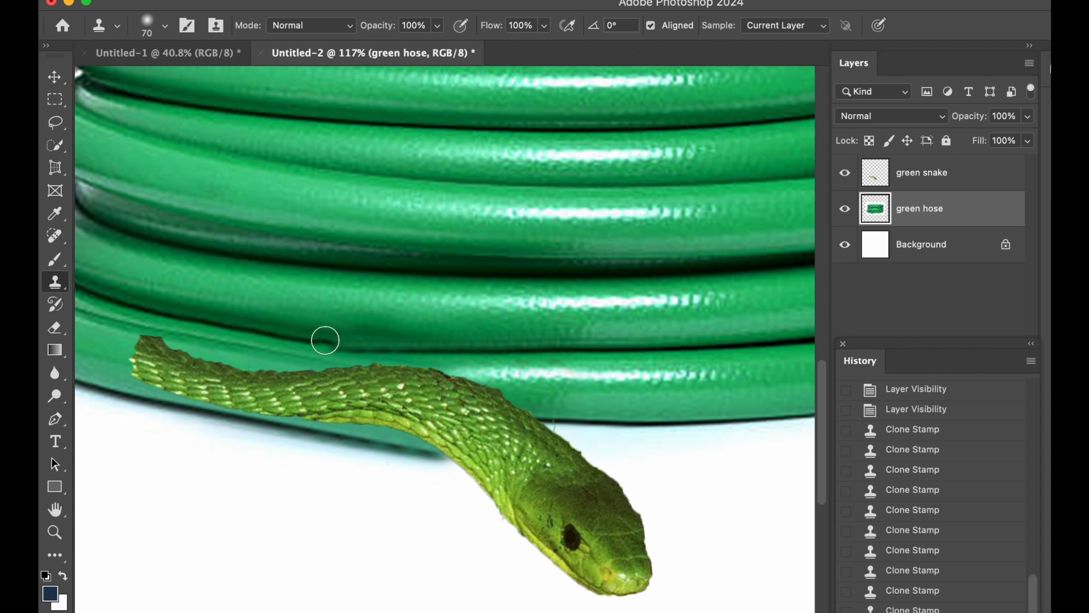
left_click(326, 338)
left_click(334, 343)
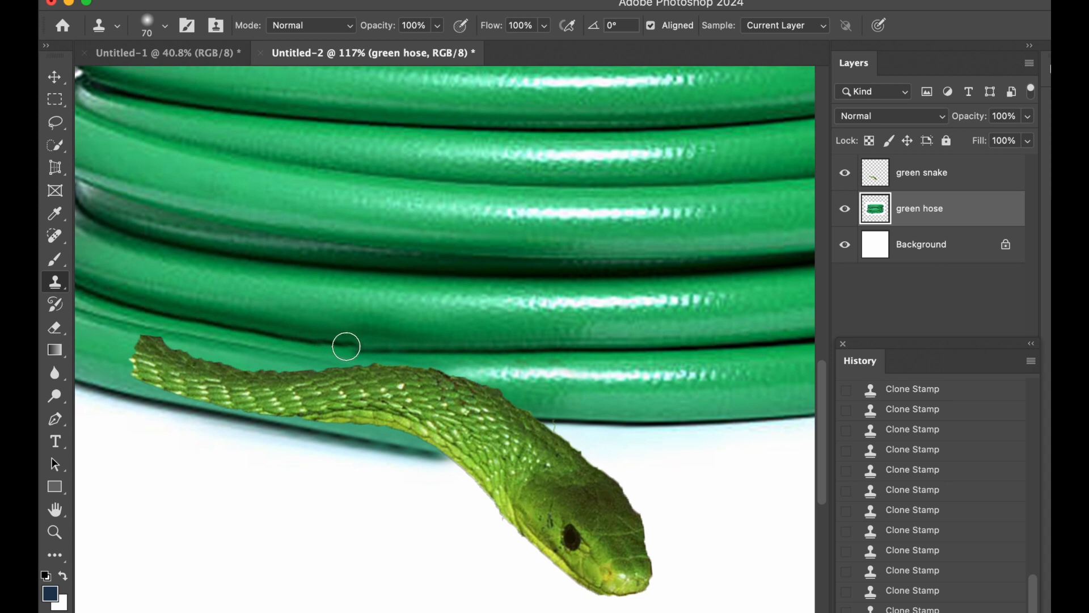
left_click(359, 349)
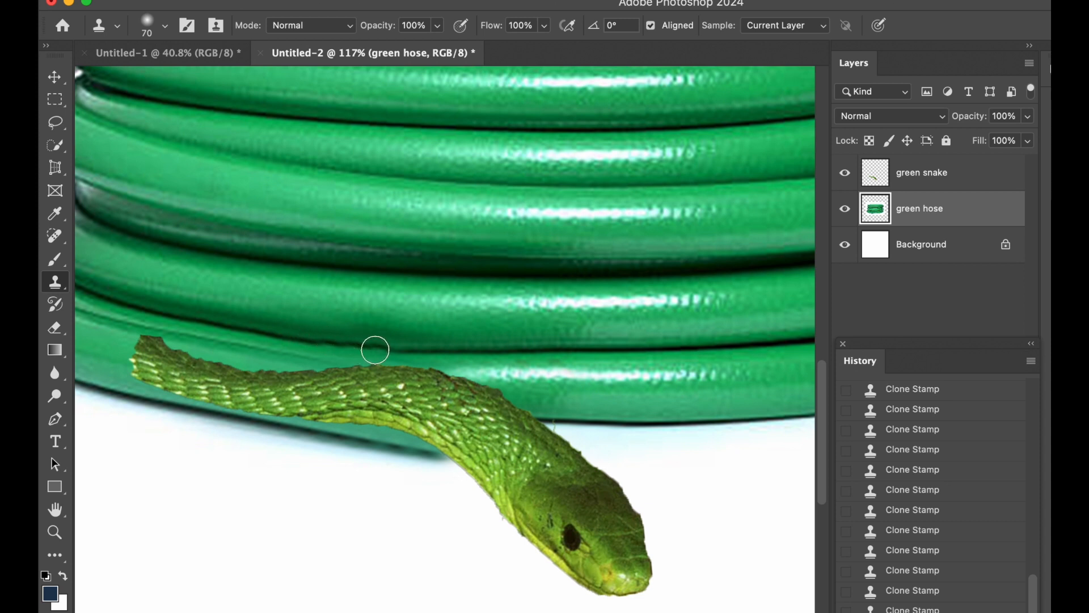
Select the green snake layer and move the snake slightly right and down along the hose's bottom coil.
key("super+0")
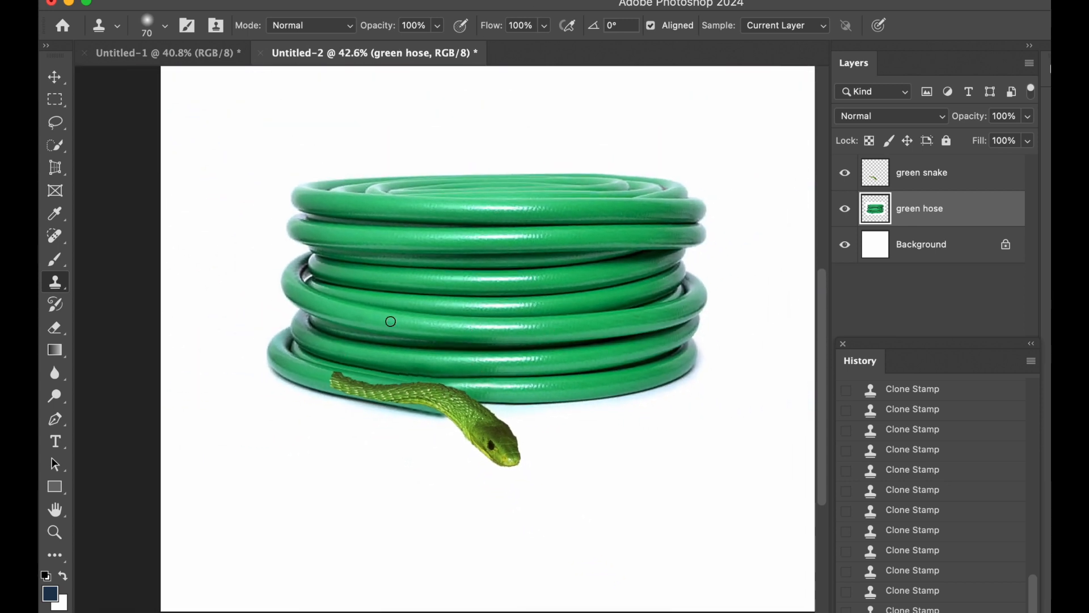
scroll(486, 285, "down", 3)
scroll(485, 285, "up", 2)
scroll(485, 285, "down", 1)
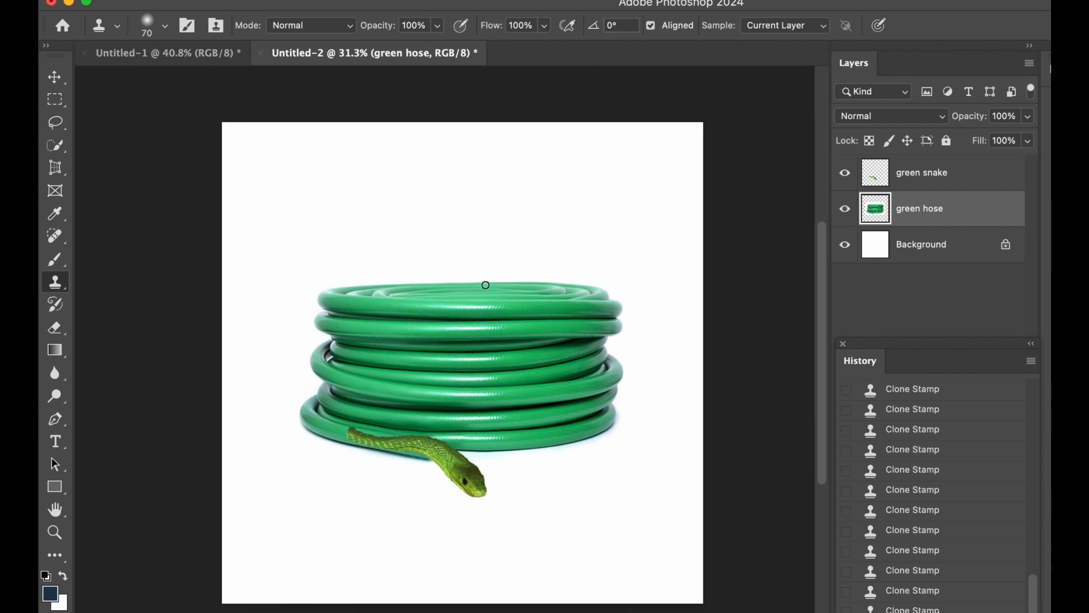
scroll(426, 380, "down", 2)
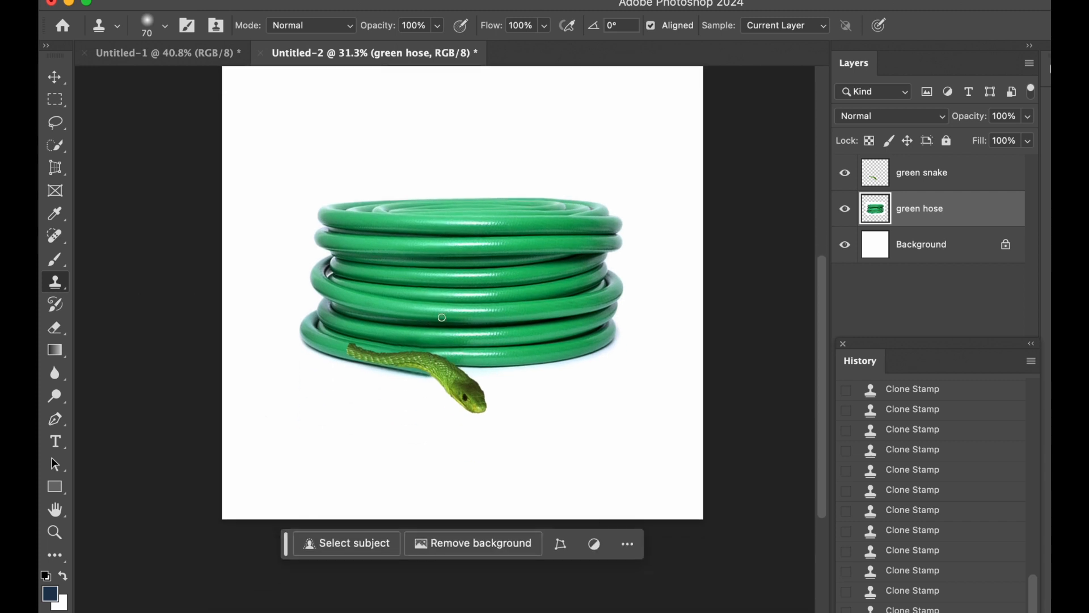
scroll(442, 317, "up", 5)
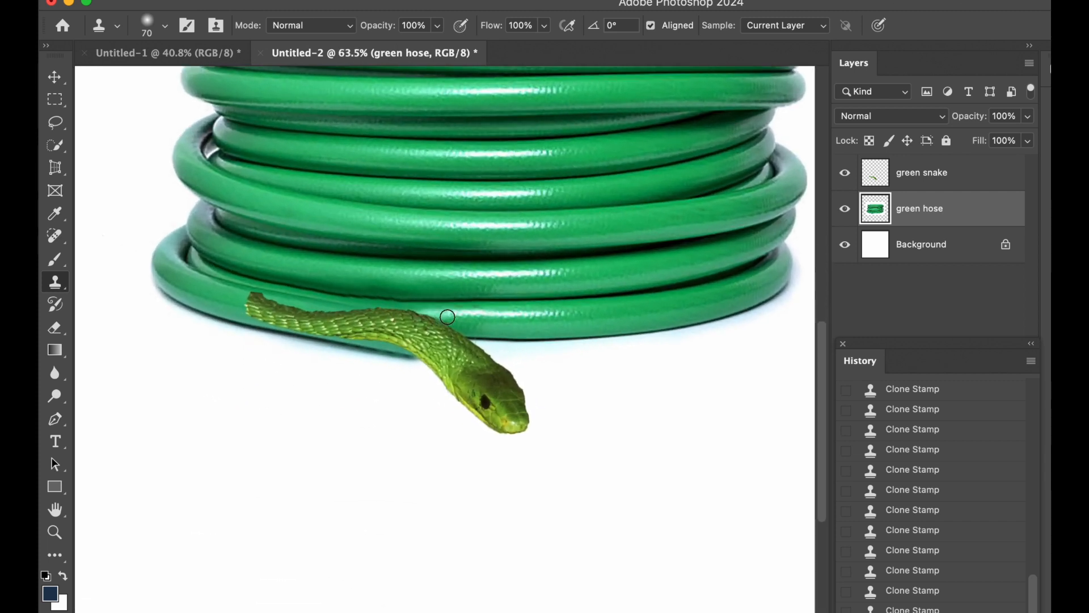
left_click(905, 183)
left_click(56, 81)
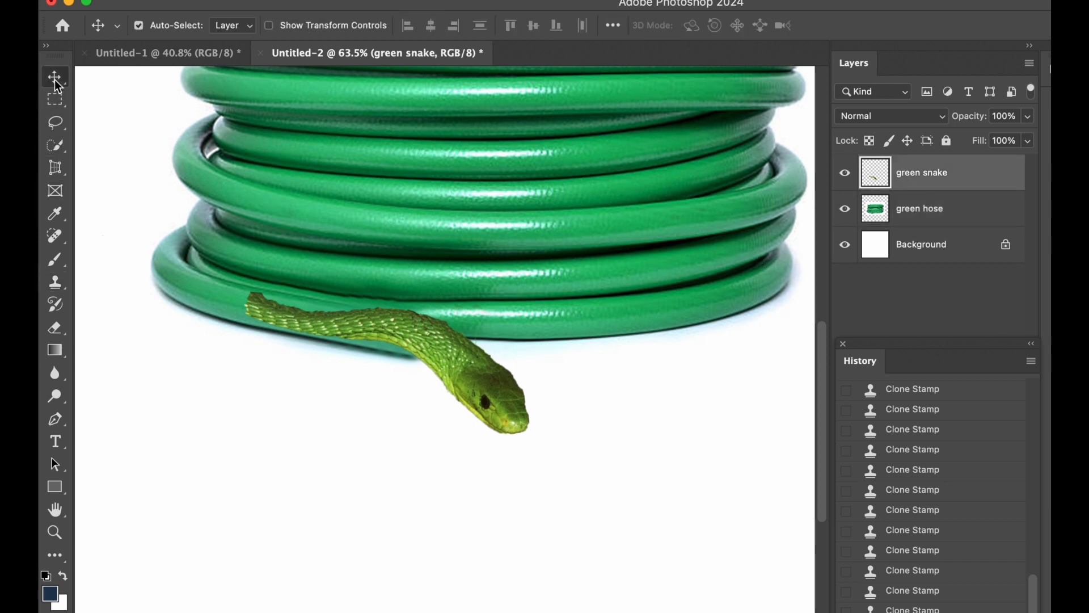
left_click_drag(396, 328, 419, 330)
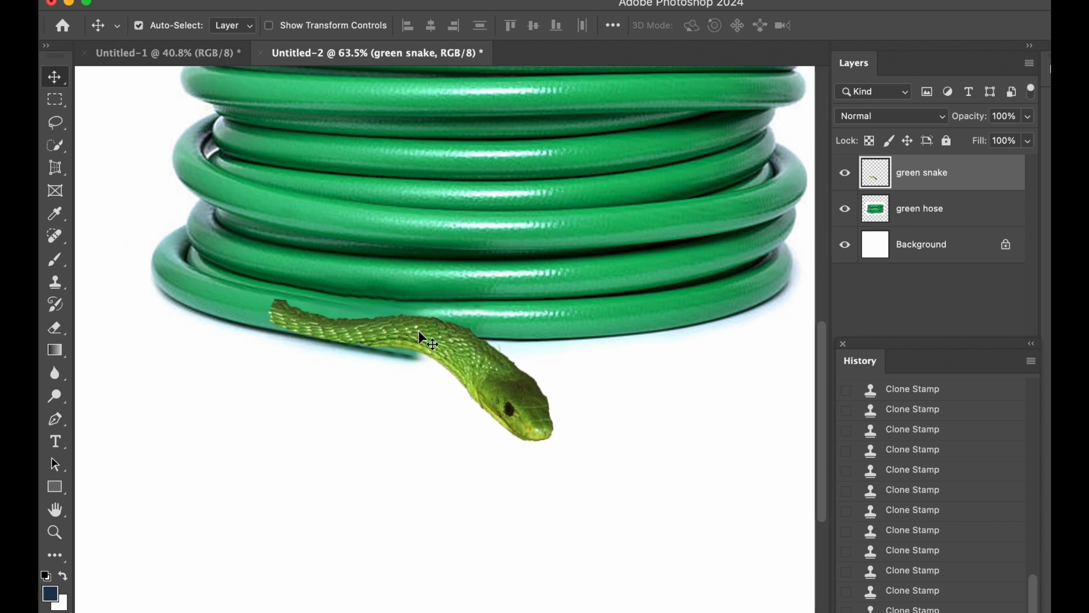
Try scaling the snake to 113.47% with Free Transform and shifting it left over the hose end.
key("ctrl+t")
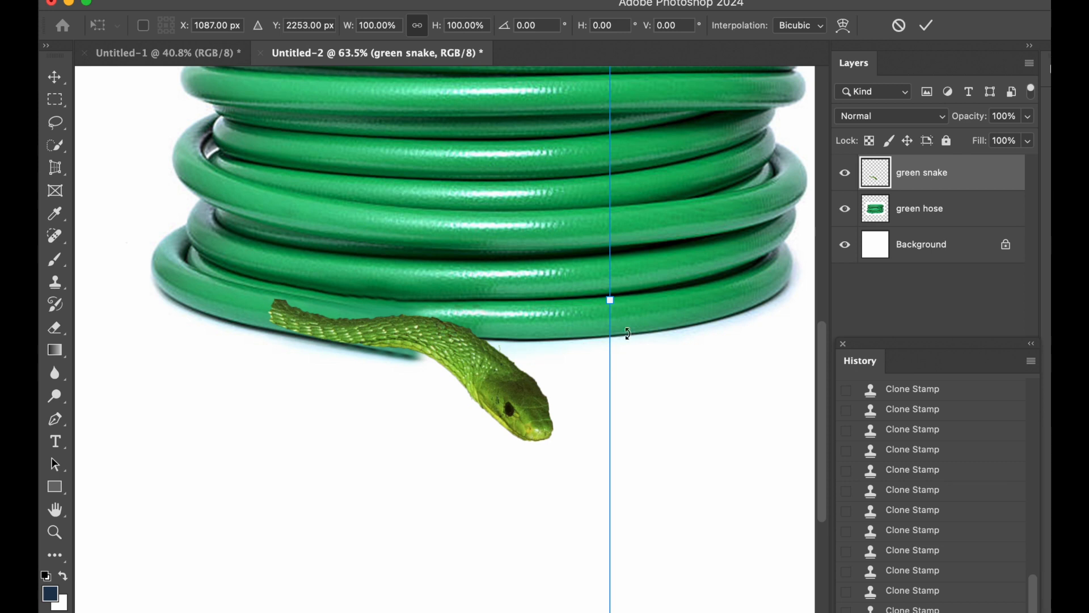
left_click_drag(610, 298, 694, 301)
left_click_drag(513, 362, 422, 343)
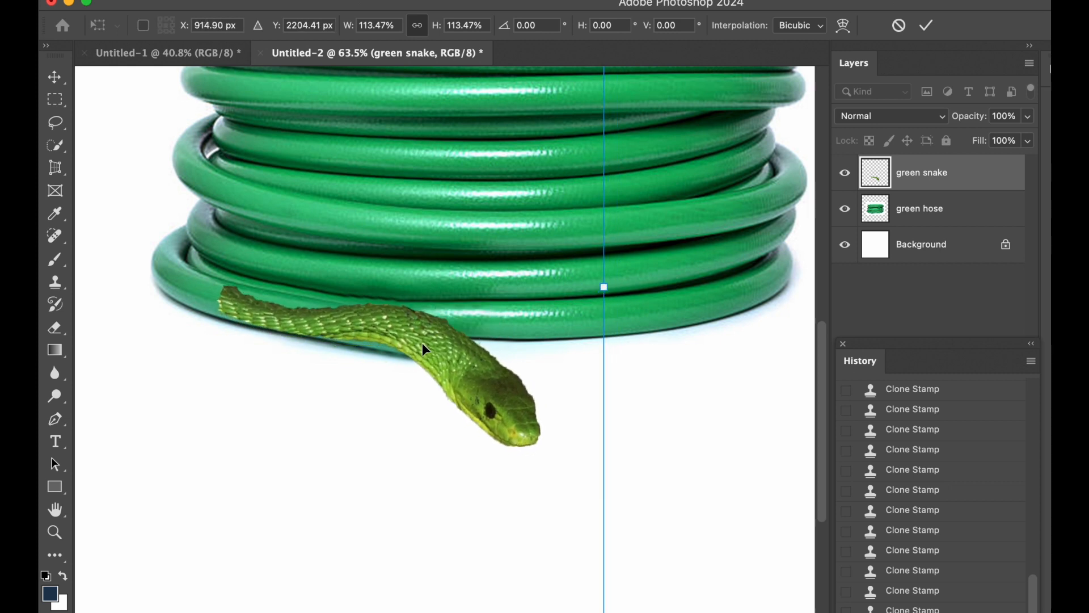
scroll(421, 343, "down", 5)
scroll(421, 348, "down", 2)
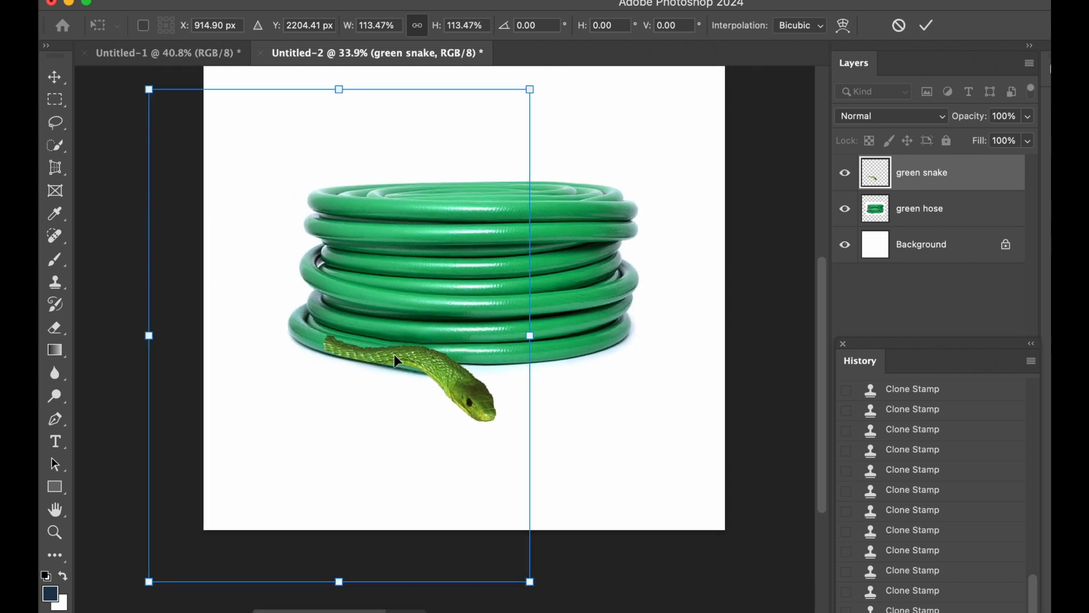
key("super+z")
key("super+z")
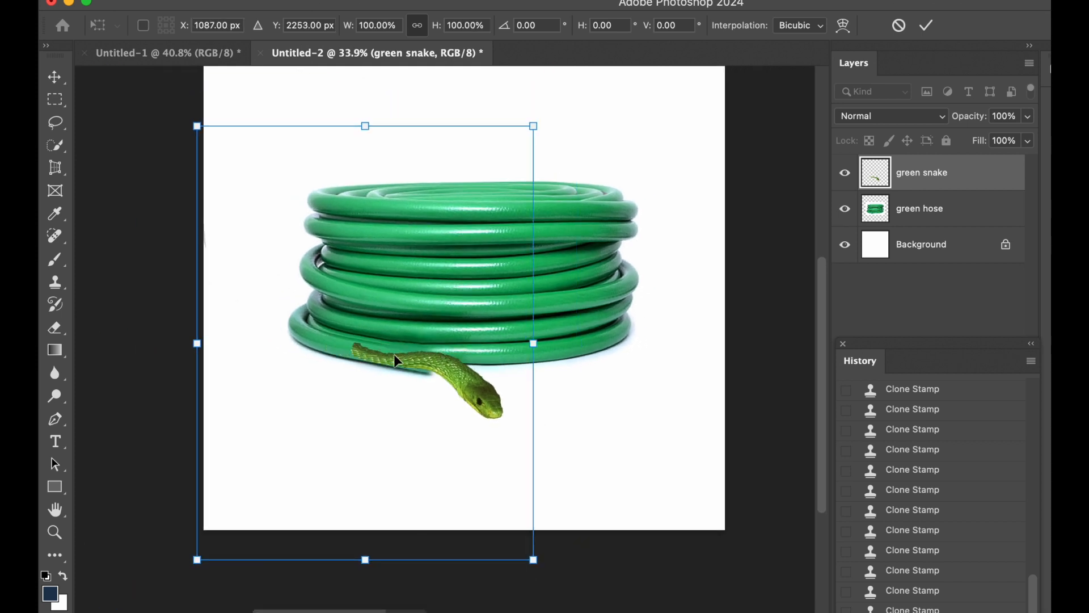
Shift the snake slightly left to X 1044.29 px, Y 2249.50 px over the hose end and commit the transform.
scroll(397, 361, "up", 4)
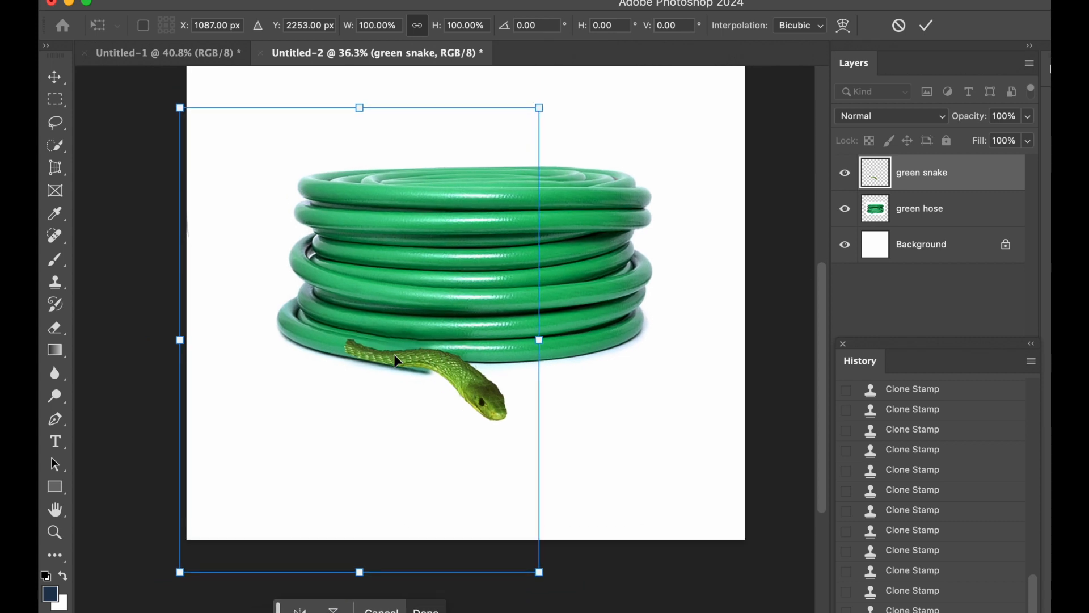
left_click_drag(463, 344, 451, 339)
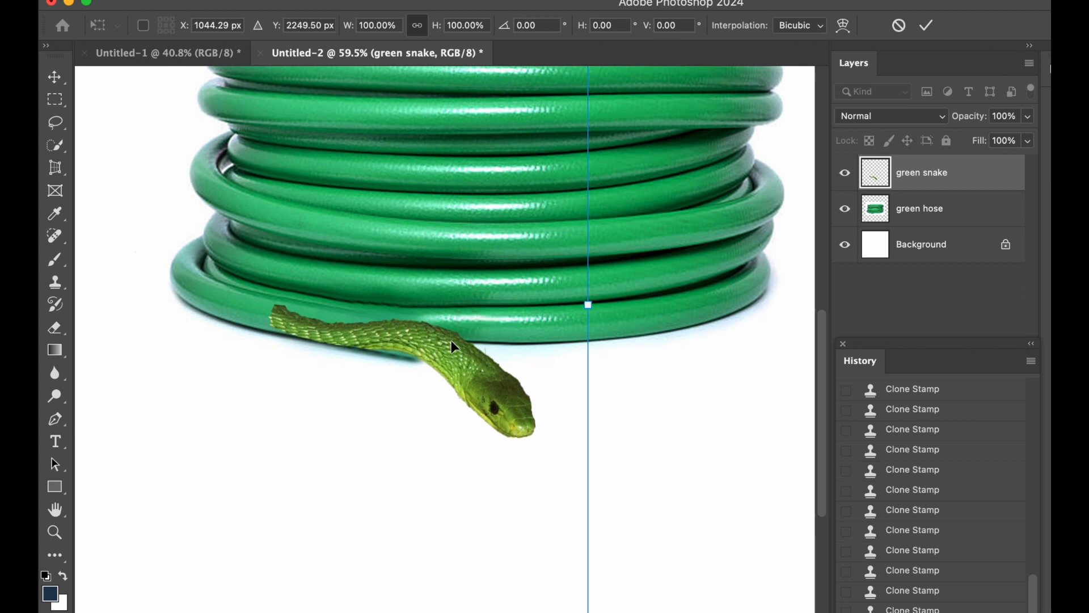
scroll(451, 339, "down", 4)
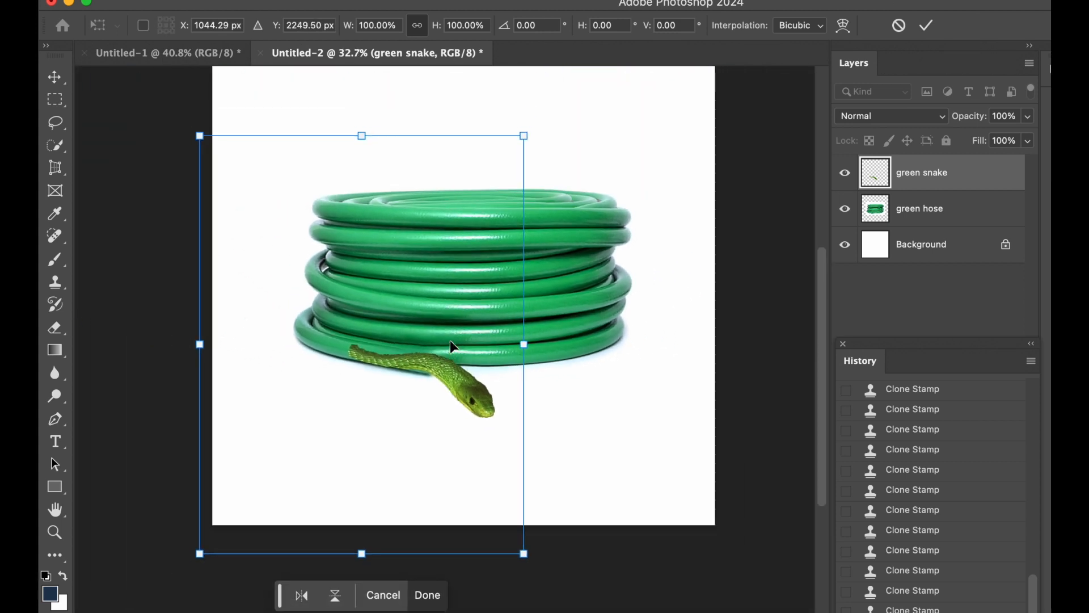
scroll(451, 339, "up", 3)
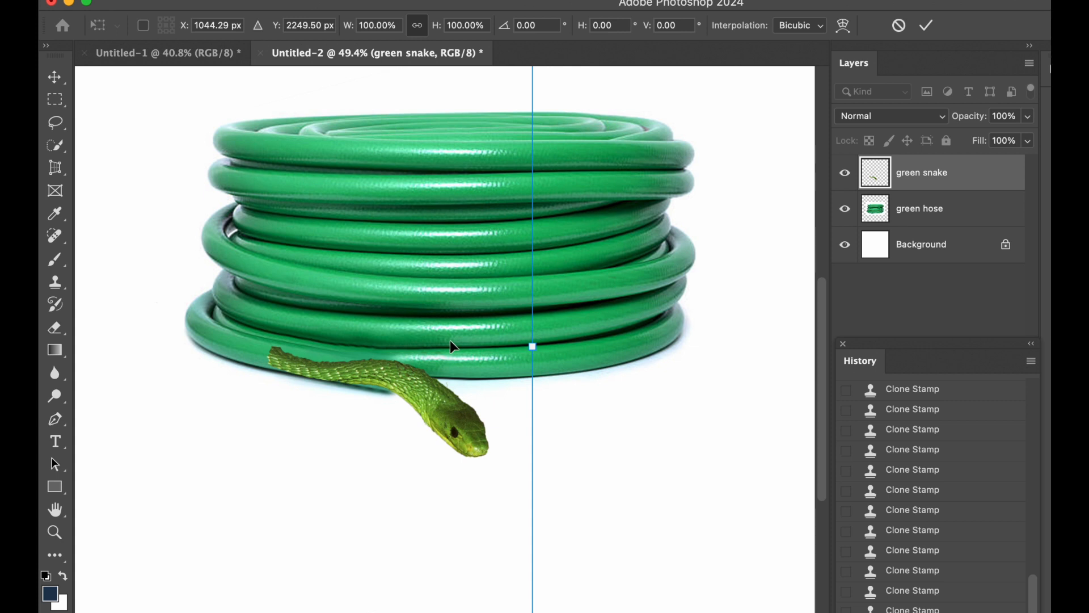
scroll(402, 311, "up", 1)
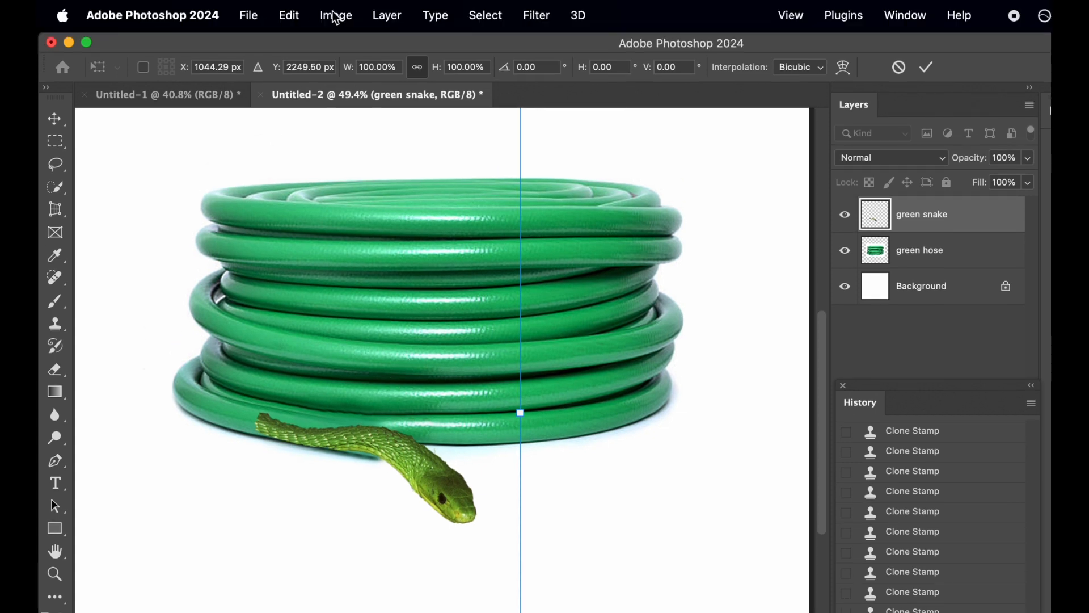
left_click(337, 16)
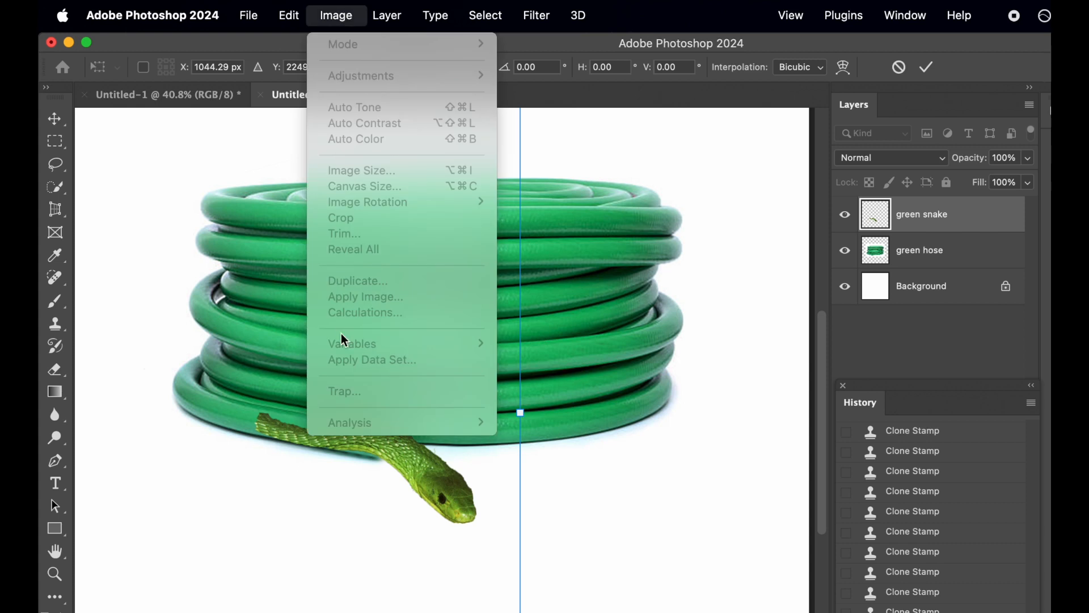
left_click(709, 359)
left_click(709, 359)
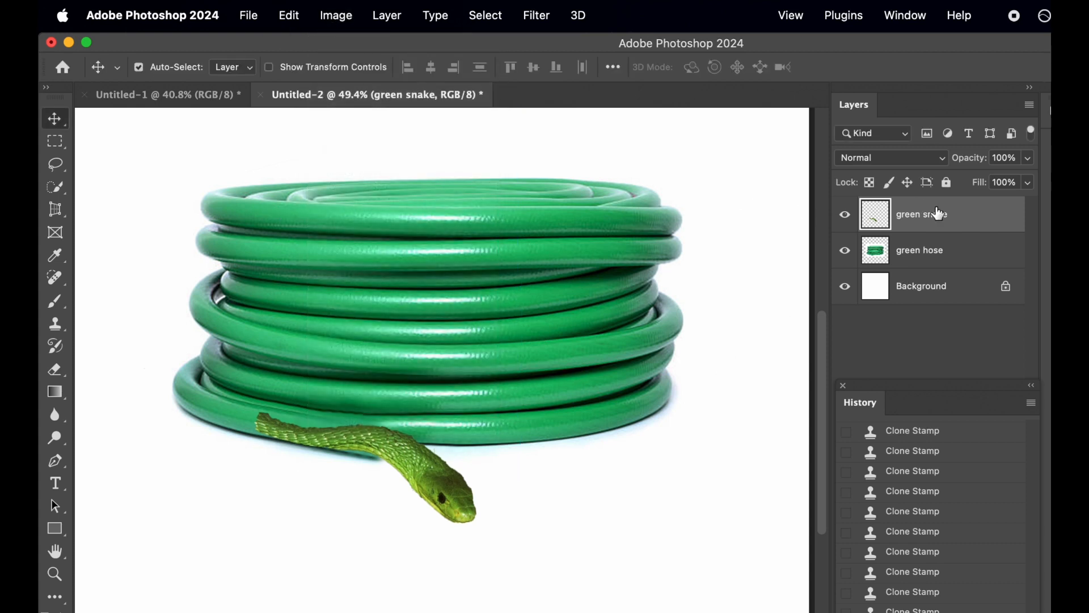
Apply a Hue/Saturation adjustment with Hue +23 to the green snake layer.
left_click(338, 21)
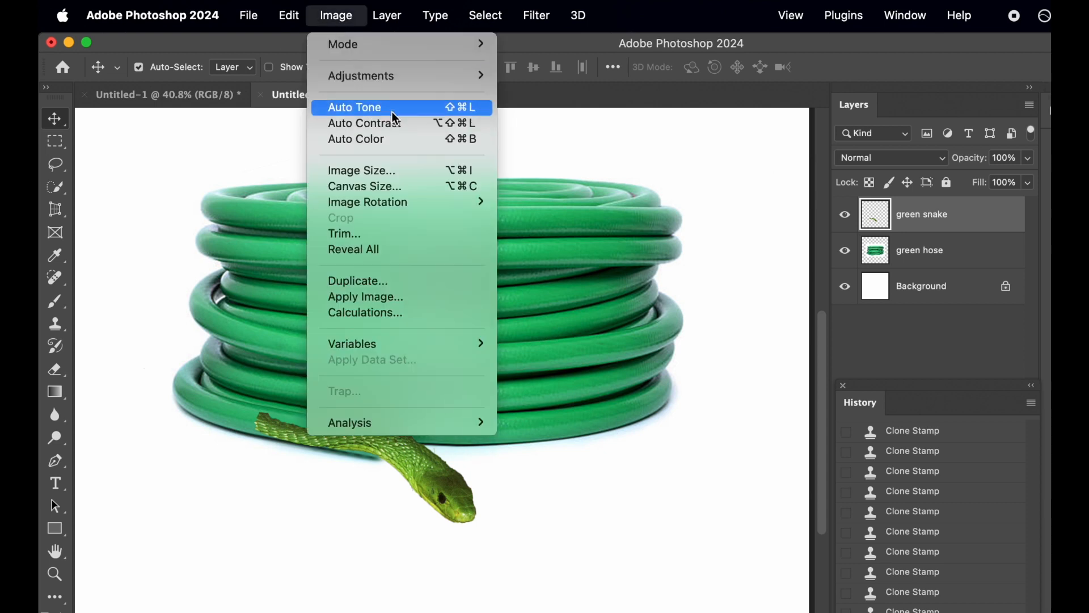
mouse_move(417, 78)
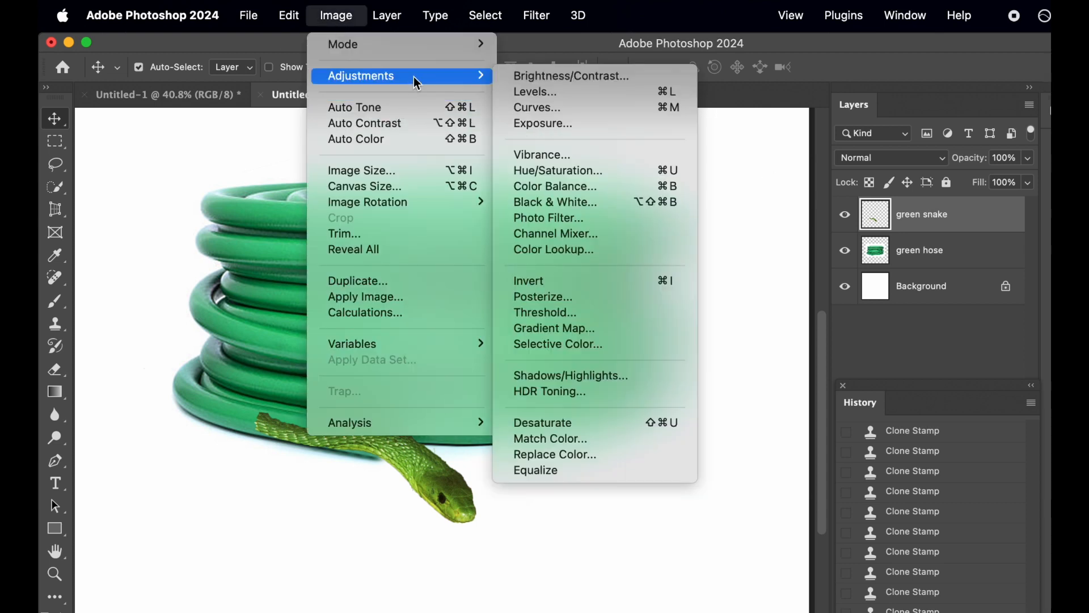
left_click(545, 173)
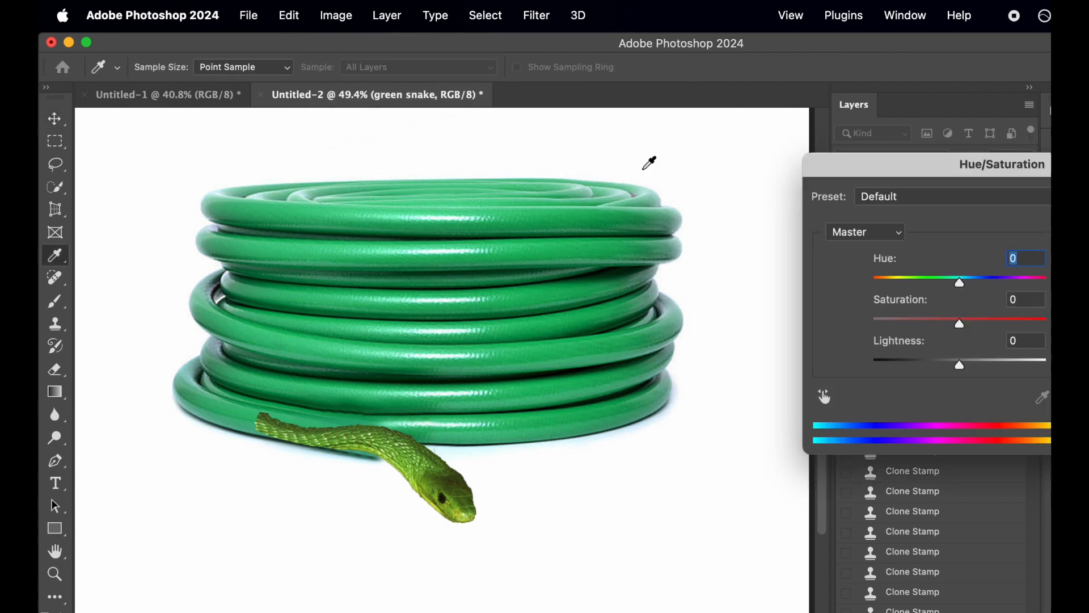
left_click_drag(861, 159, 716, 133)
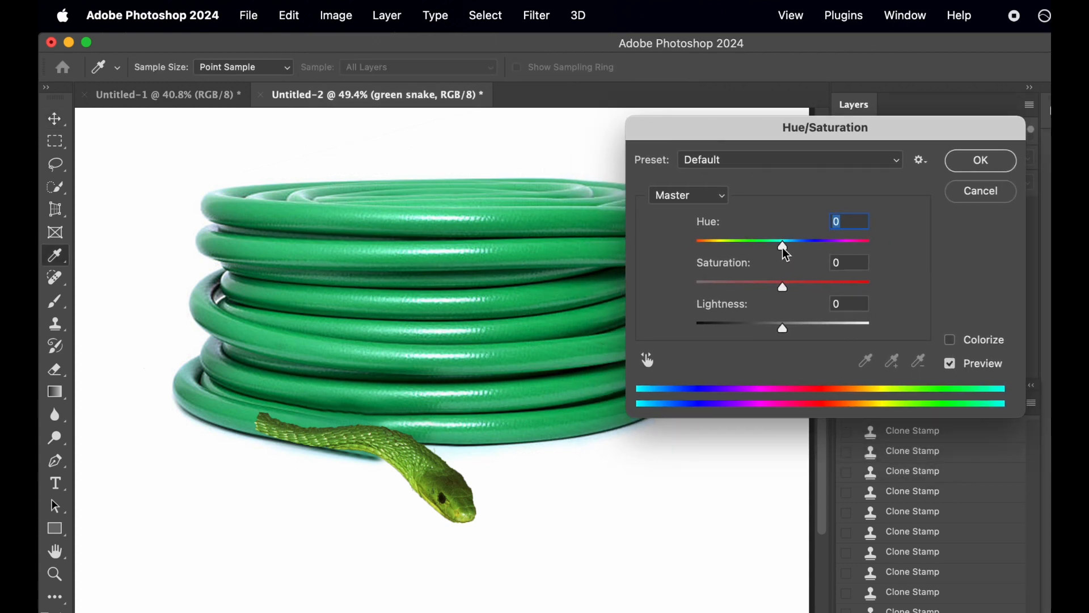
mouse_move(782, 247)
left_mouse_down()
mouse_move(761, 247)
mouse_move(790, 249)
left_mouse_up()
left_click_drag(793, 250, 804, 251)
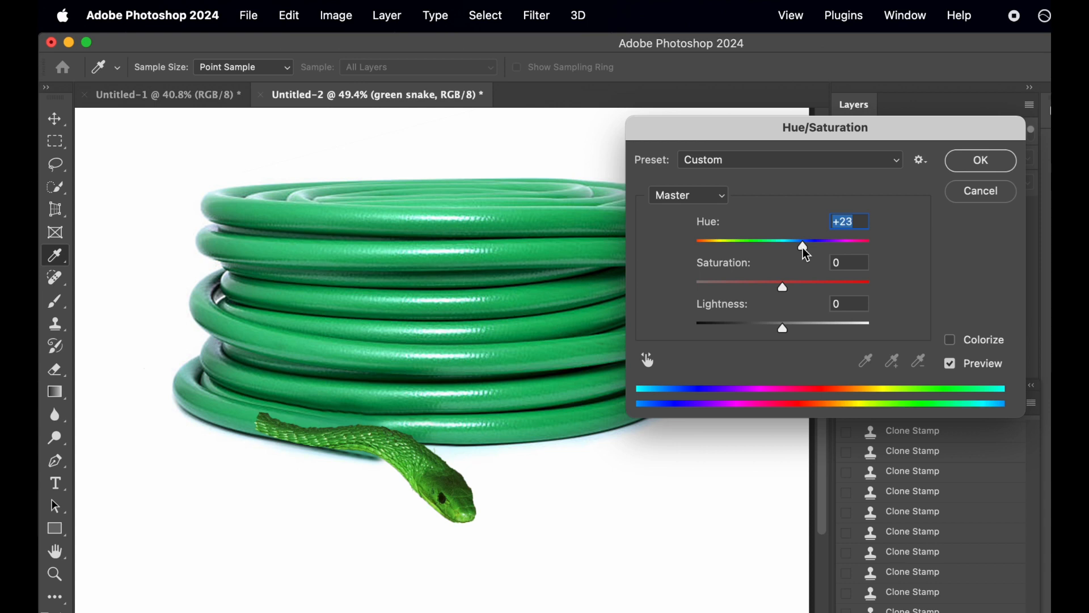
left_click(980, 168)
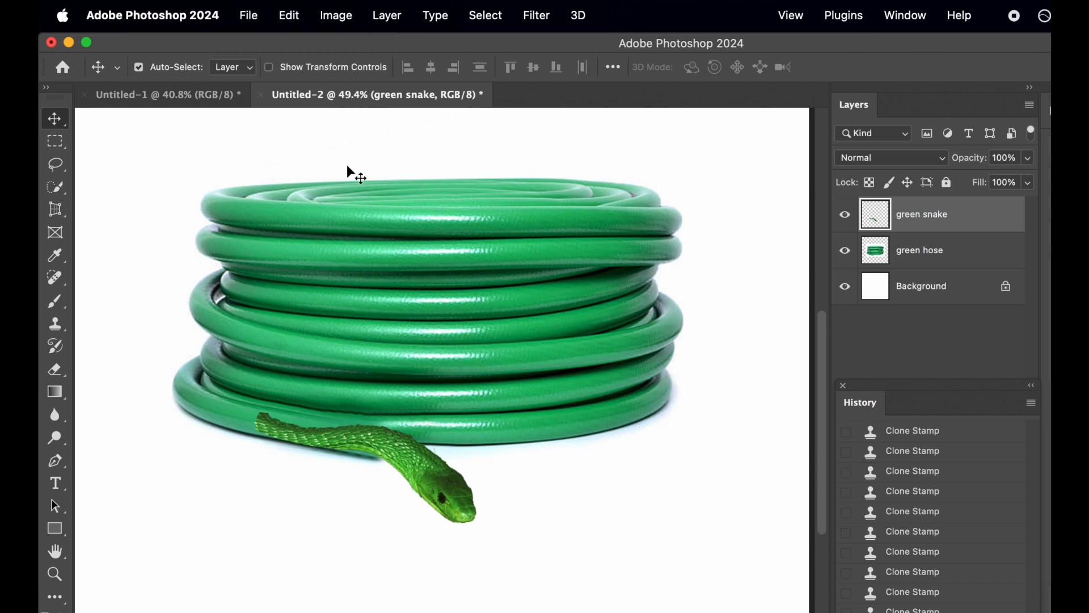
Try colorizing the snake with Hue/Saturation at Hue 142, Saturation 46 and Lightness +7.
left_click(335, 15)
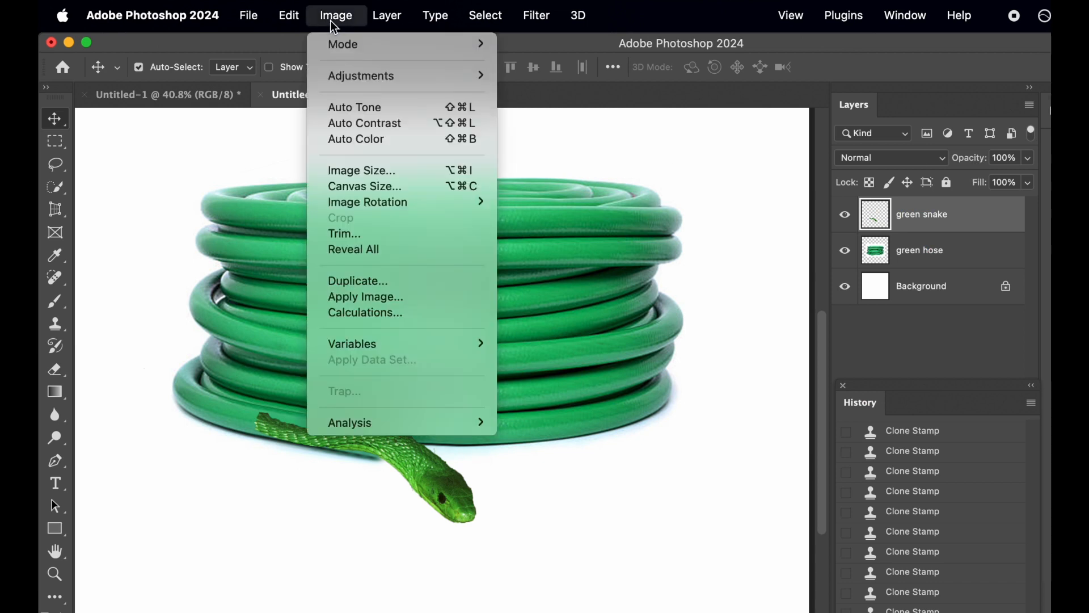
mouse_move(382, 75)
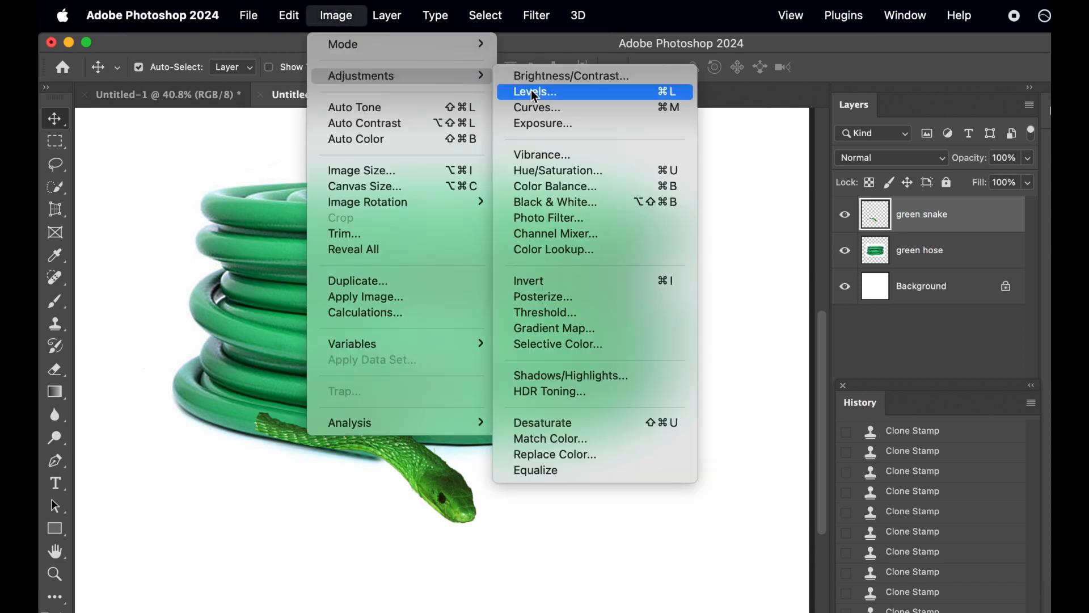
left_click(562, 170)
left_click(965, 343)
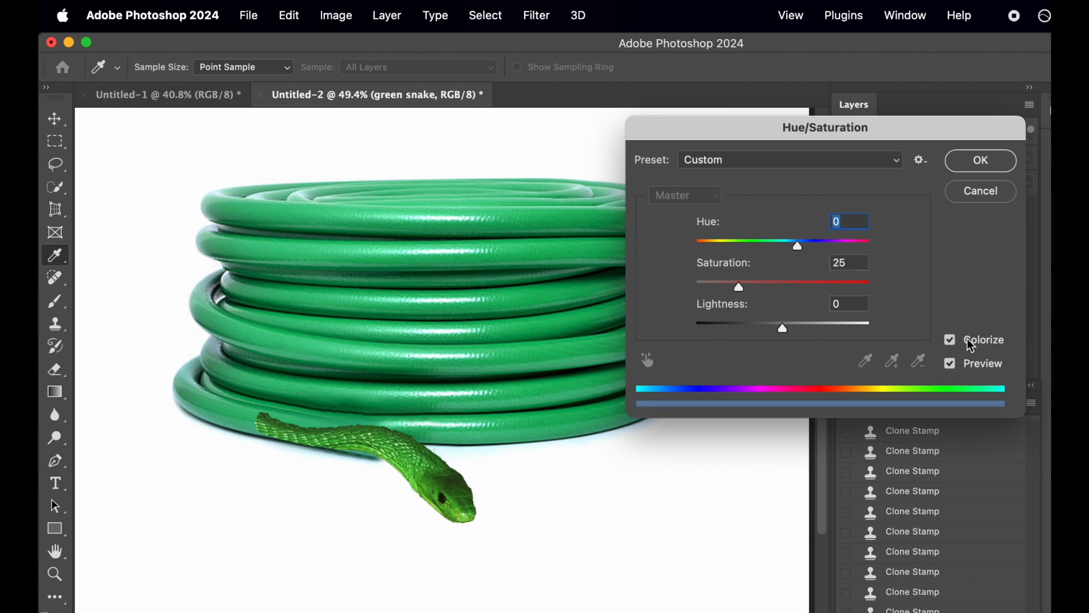
left_click_drag(798, 248, 763, 251)
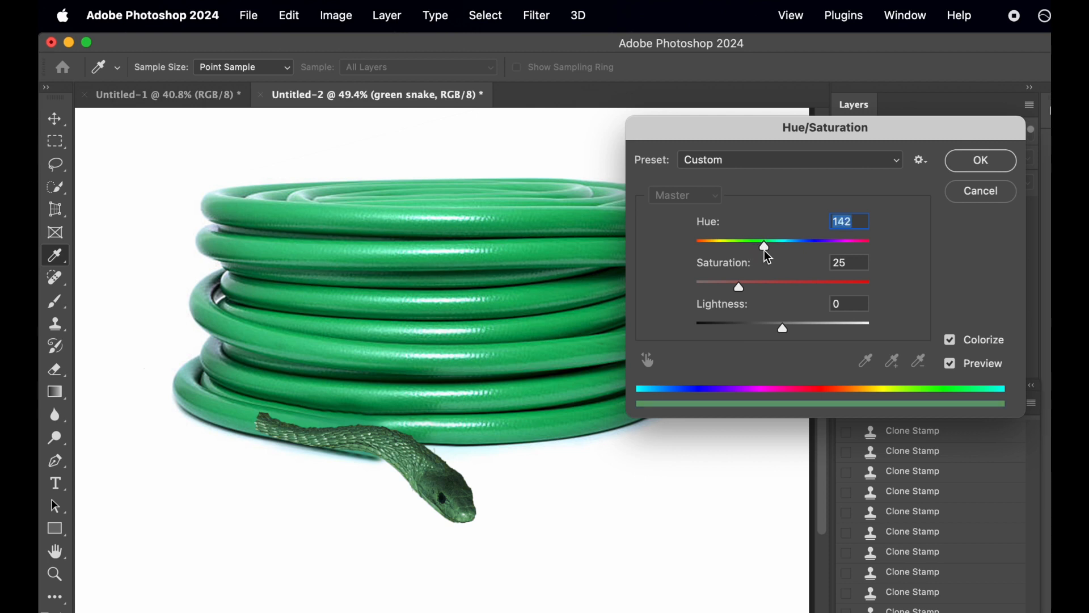
left_click_drag(737, 288, 776, 287)
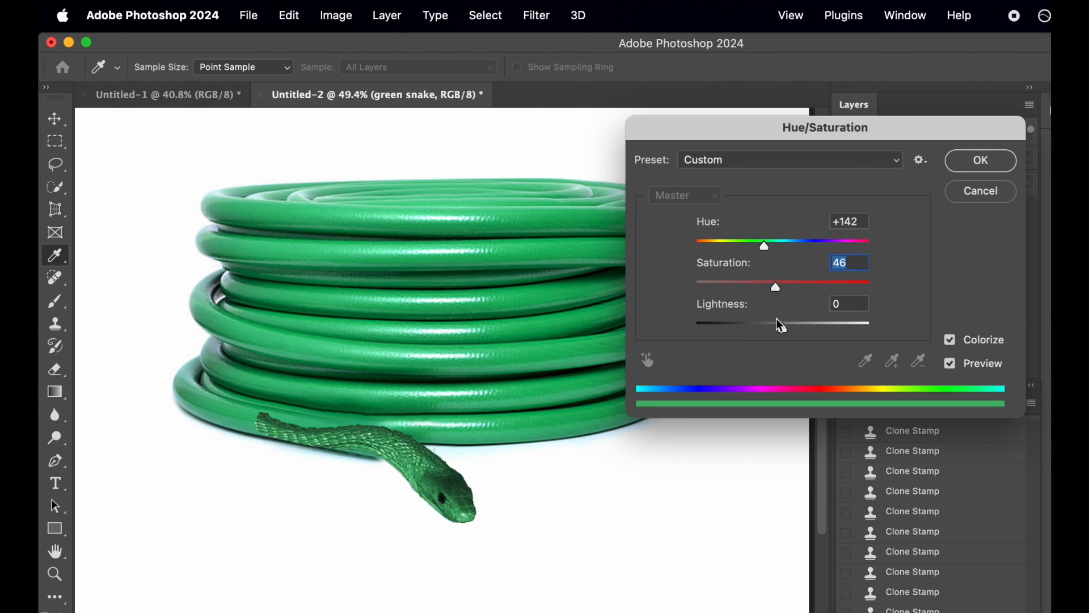
left_click(783, 329)
mouse_move(783, 329)
left_mouse_down()
mouse_move(809, 330)
mouse_move(789, 331)
left_mouse_up()
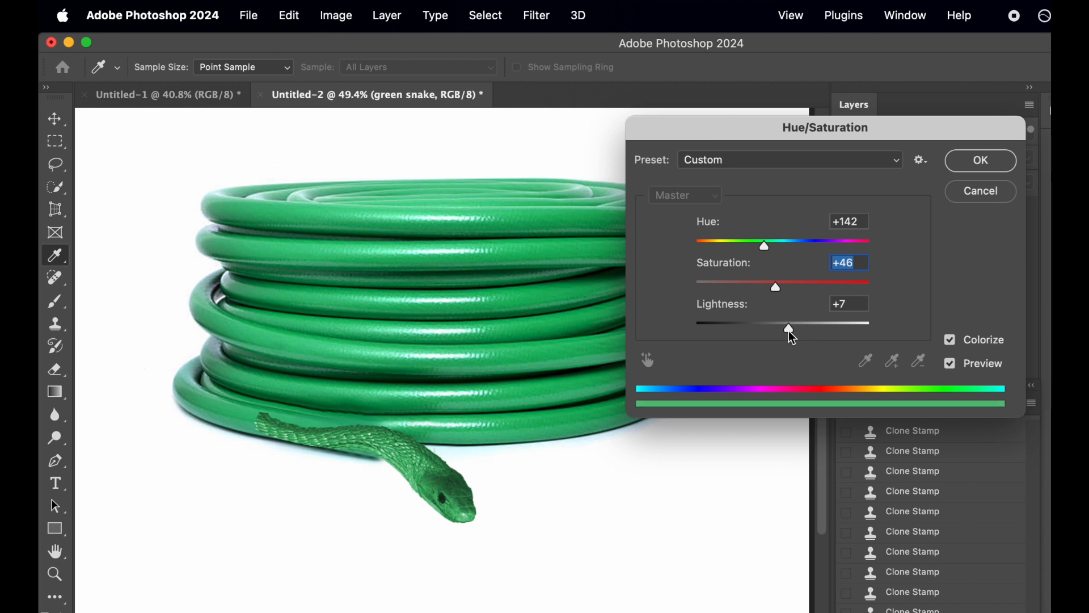
key("Tab")
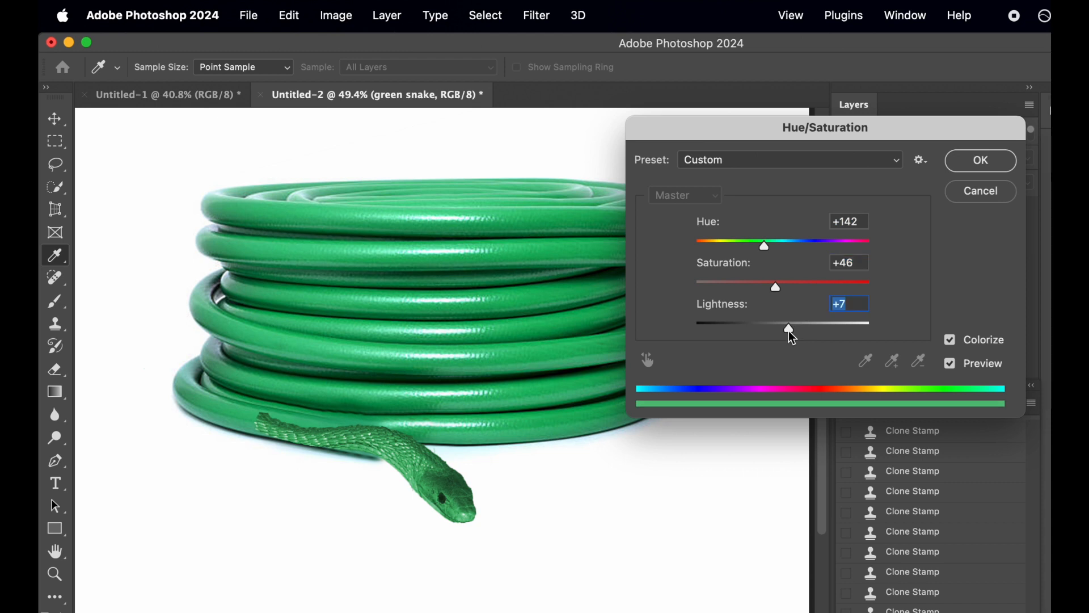
left_click(983, 192)
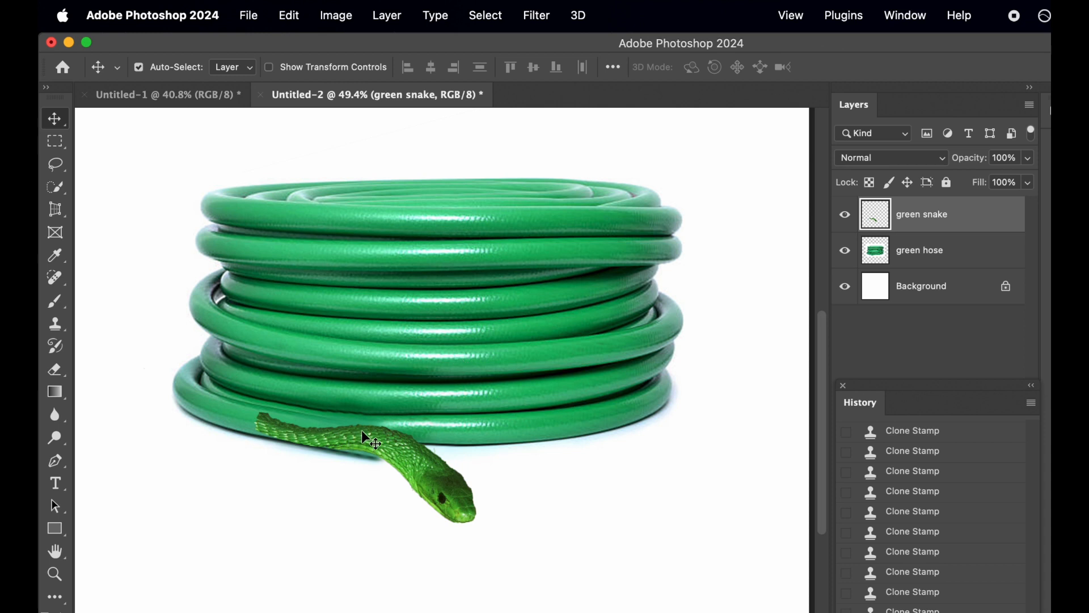
Nudge the green snake slightly to the left over the hose end.
mouse_move(356, 433)
left_mouse_down()
mouse_move(359, 421)
mouse_move(357, 437)
left_mouse_up()
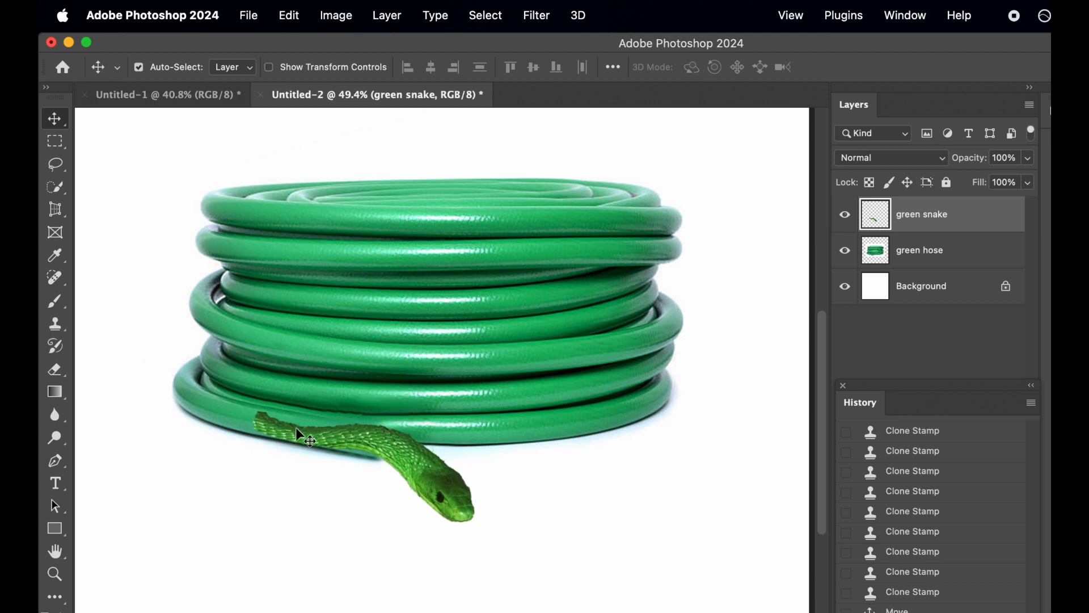
scroll(295, 427, "up", 3)
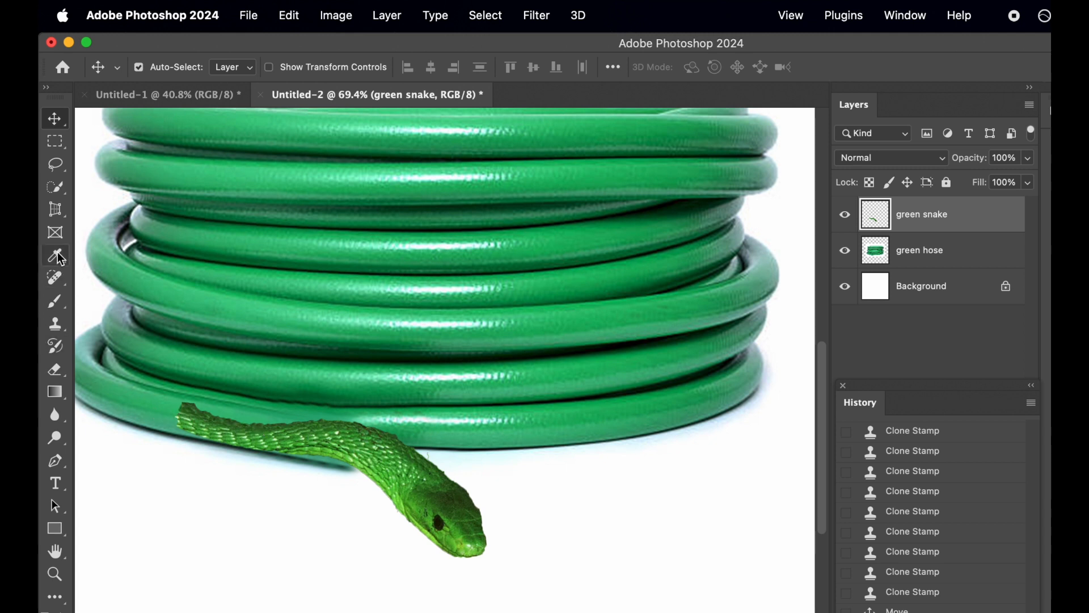
Extend the snake's scales over the hose toward and past its tail end, using the Clone Stamp at brush size 175 sampled from the neck.
left_click(53, 323)
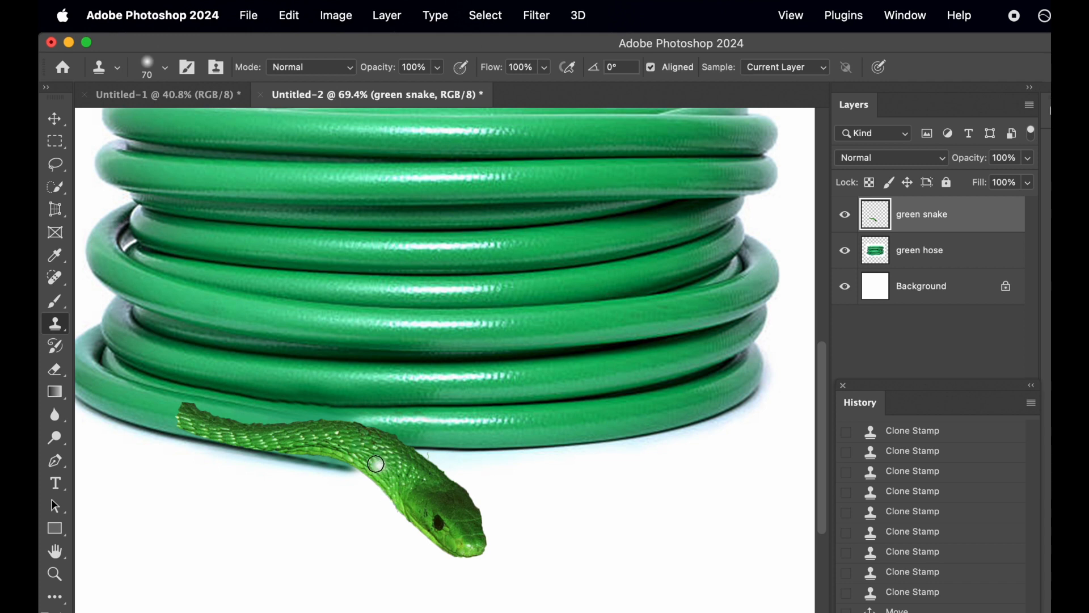
left_click(324, 441)
key("cmd+z")
key("bracketright")
key("bracketright")
key("bracketright")
key("bracketright")
key("bracketright")
key("bracketright")
key("bracketright")
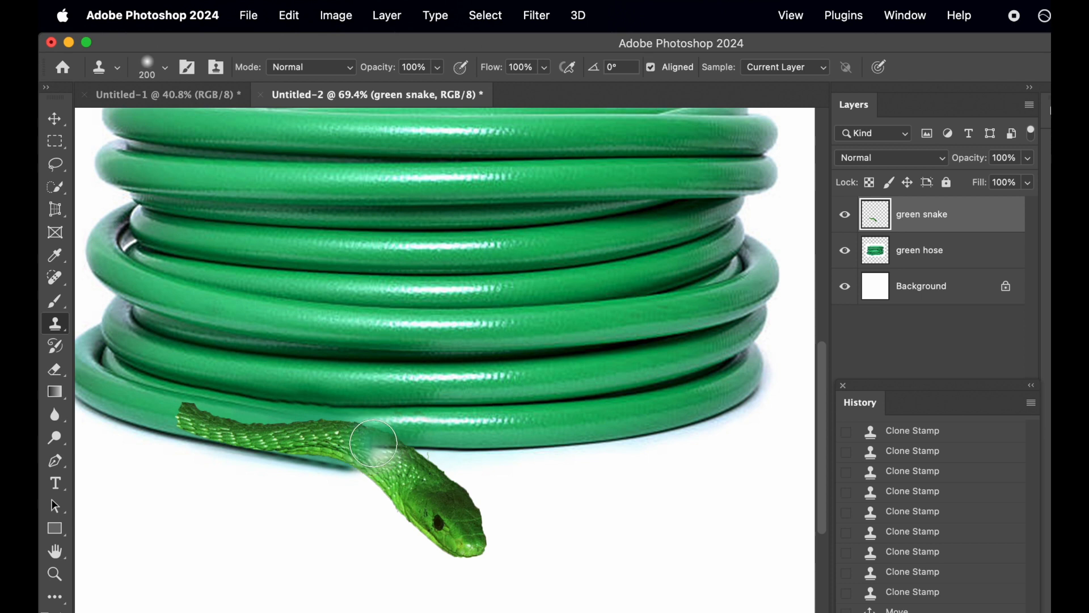
key("bracketleft")
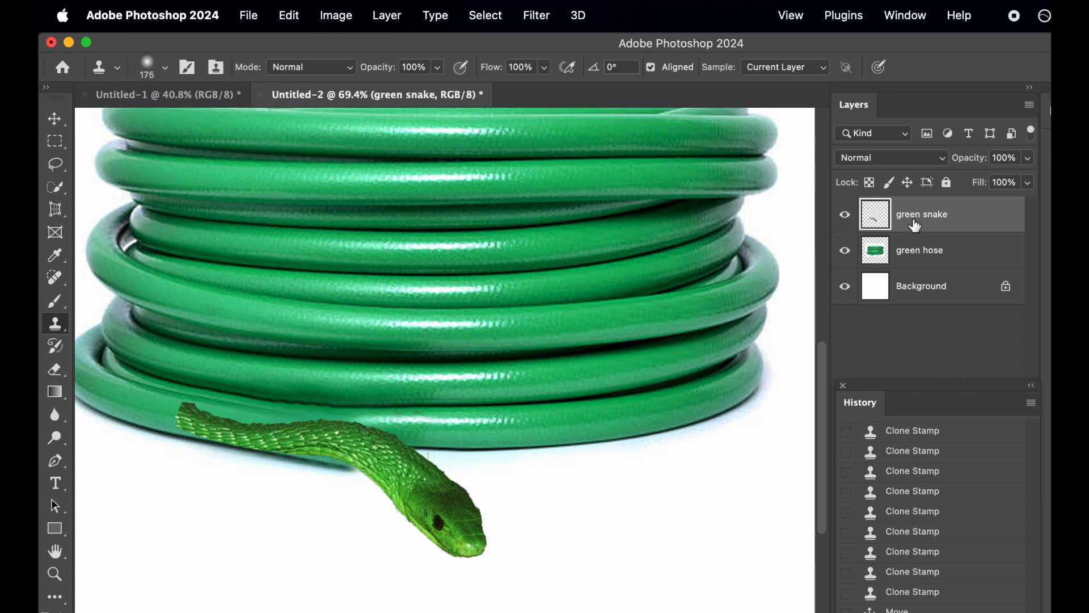
left_click(371, 451, "alt")
left_click(311, 438)
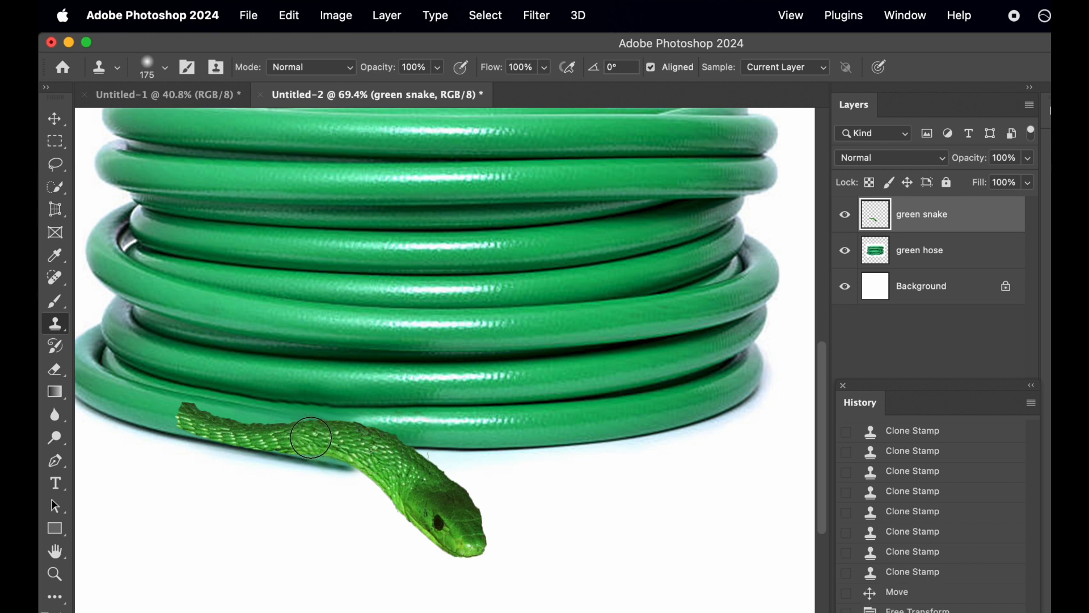
left_click(278, 436)
left_click(260, 434)
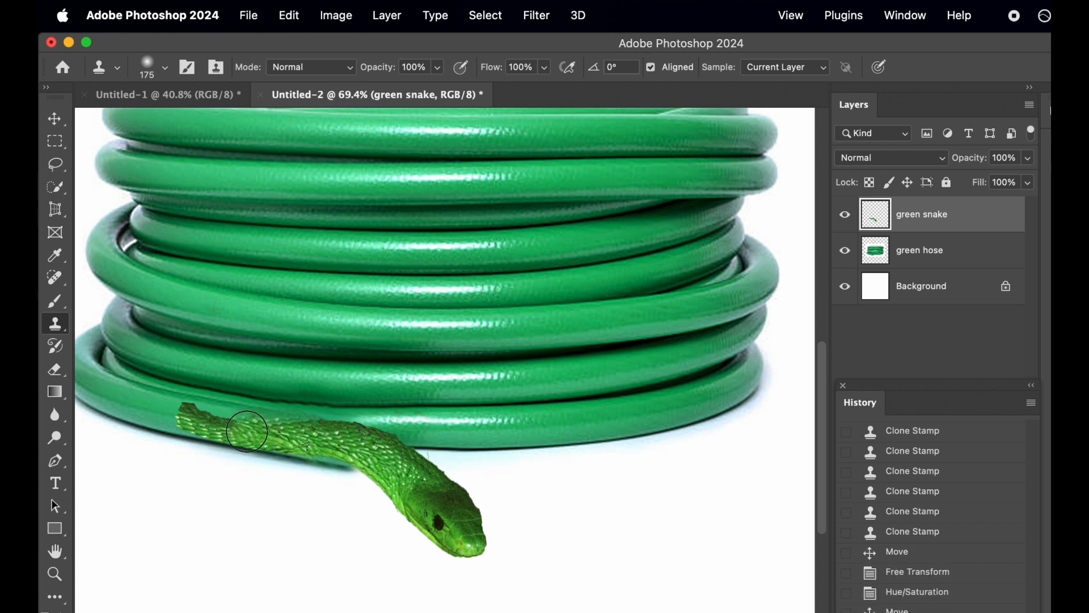
left_click(247, 431)
left_click(228, 428)
left_click(212, 423)
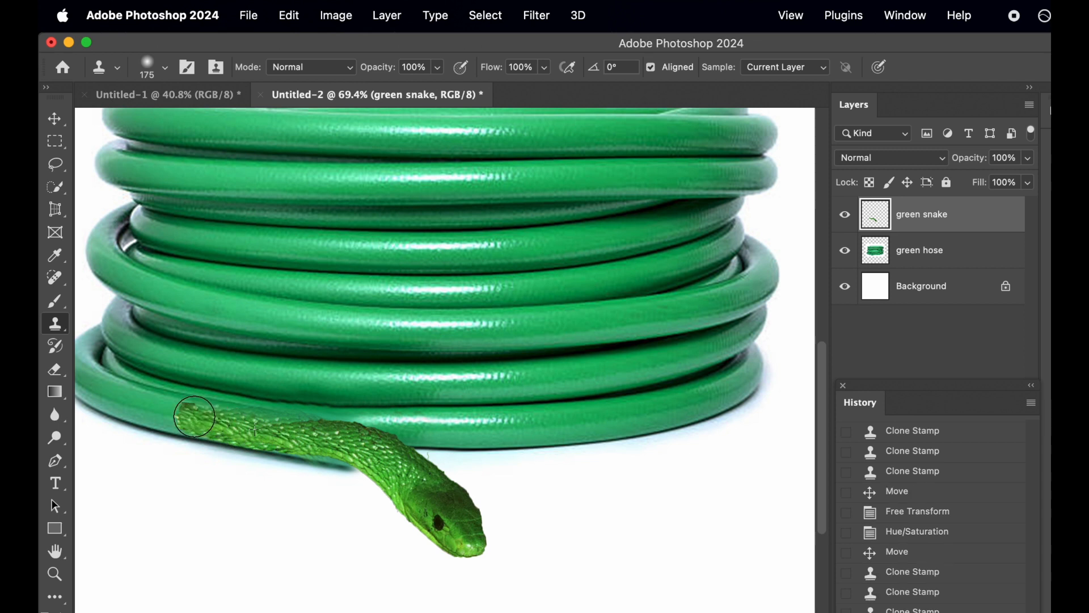
left_click(194, 416)
left_click(177, 413)
left_click(162, 410)
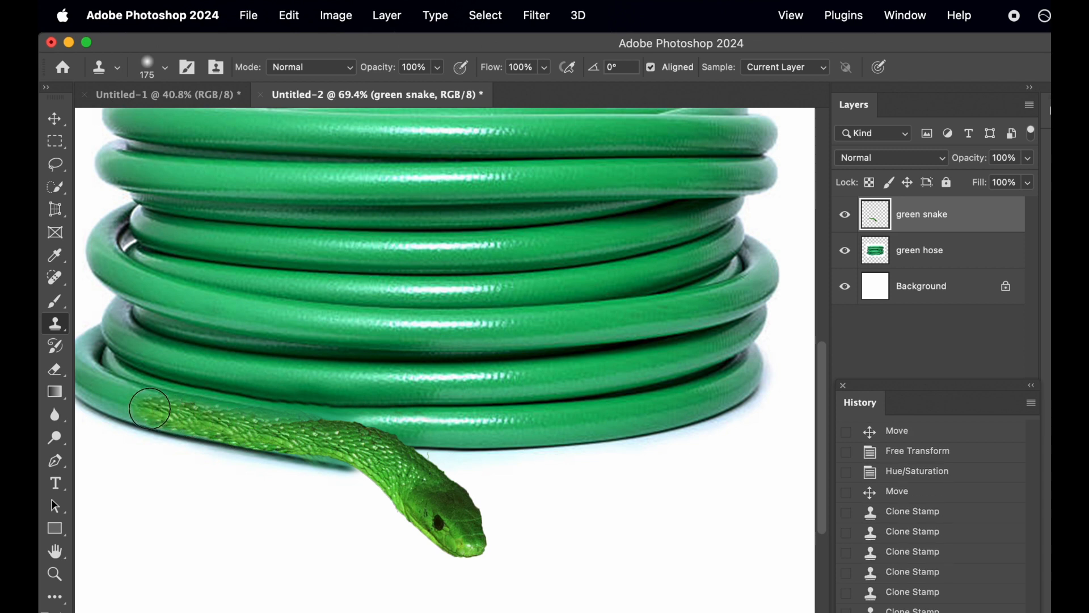
Try lowering the green snake layer's Fill to 38%, and restore it to 100%.
scroll(401, 402, "down", 5)
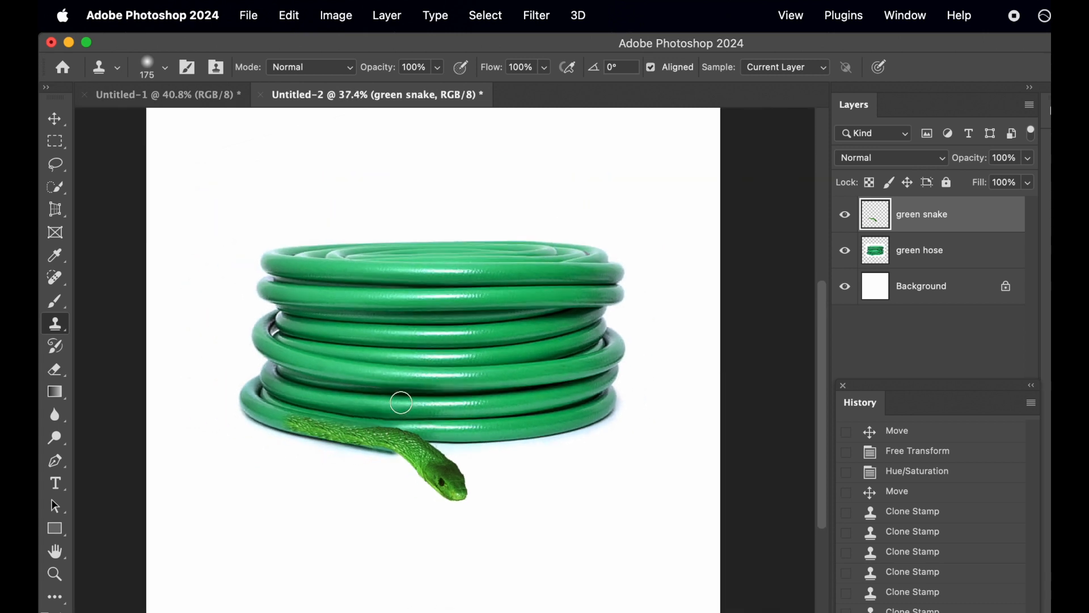
scroll(444, 424, "up", 3)
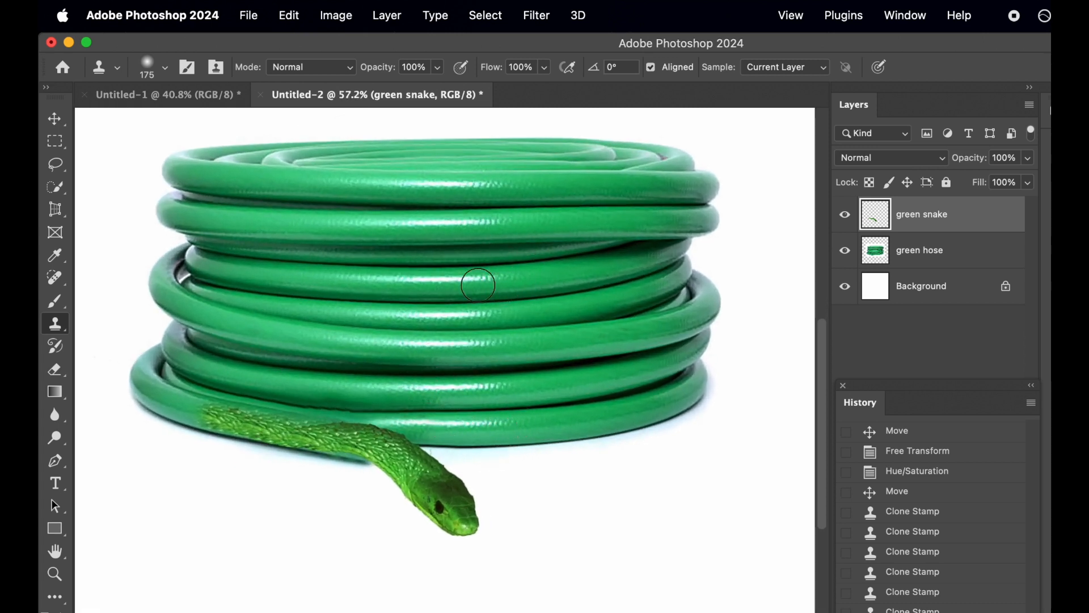
scroll(281, 382, "up", 2)
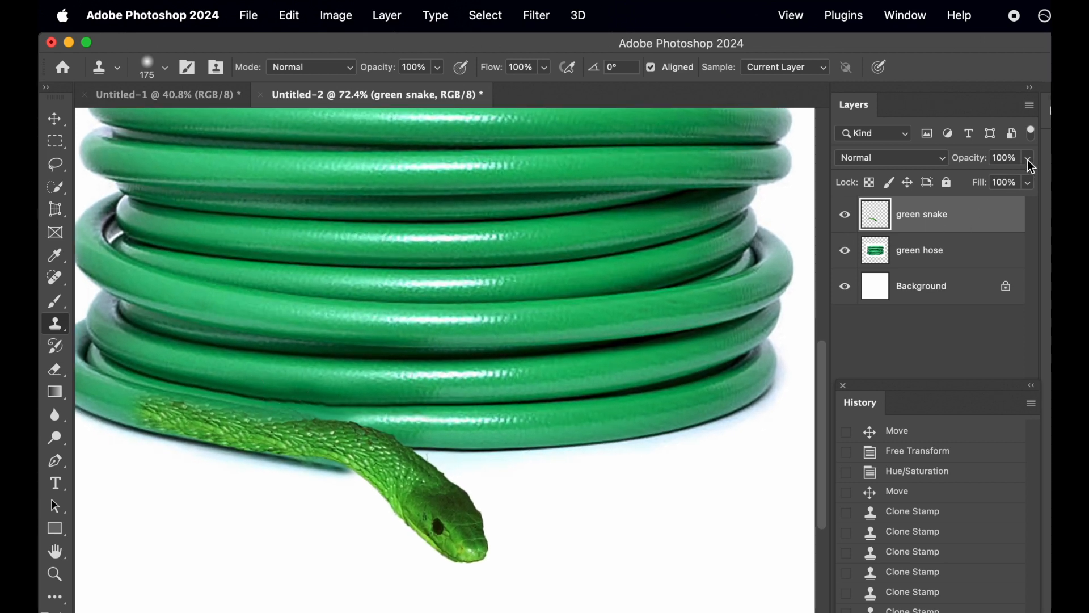
scroll(698, 302, "left", 3)
scroll(698, 302, "down", 2)
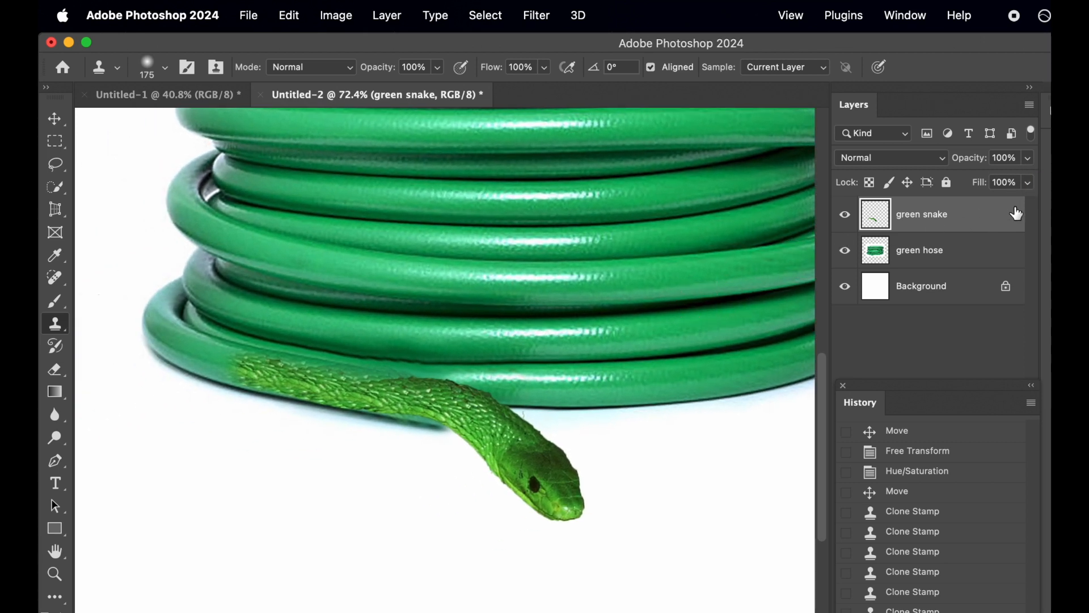
left_click(1028, 182)
left_click(976, 203)
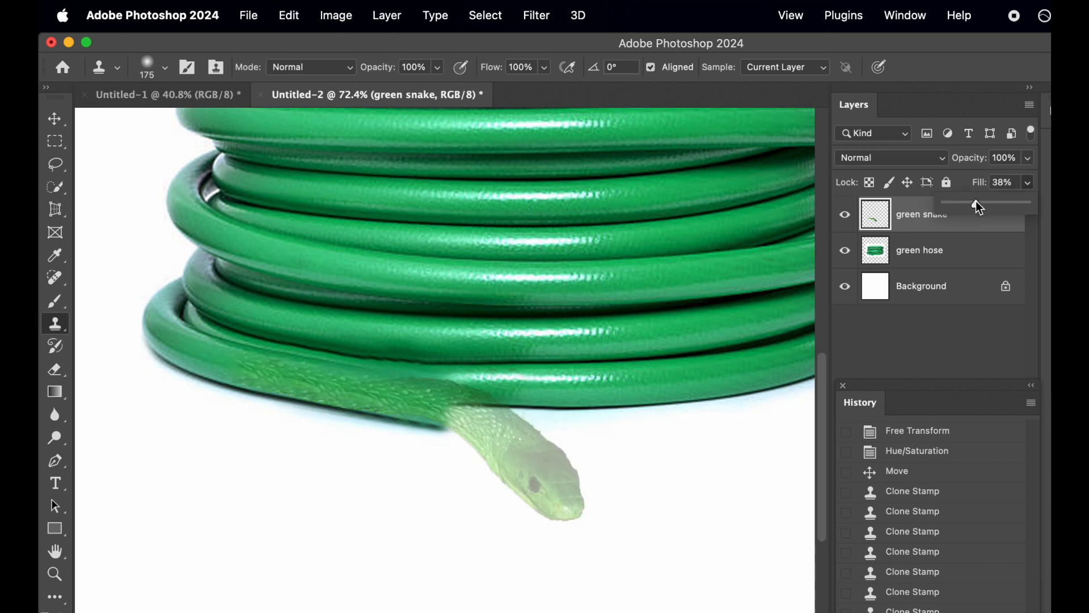
left_click_drag(976, 202, 1001, 208)
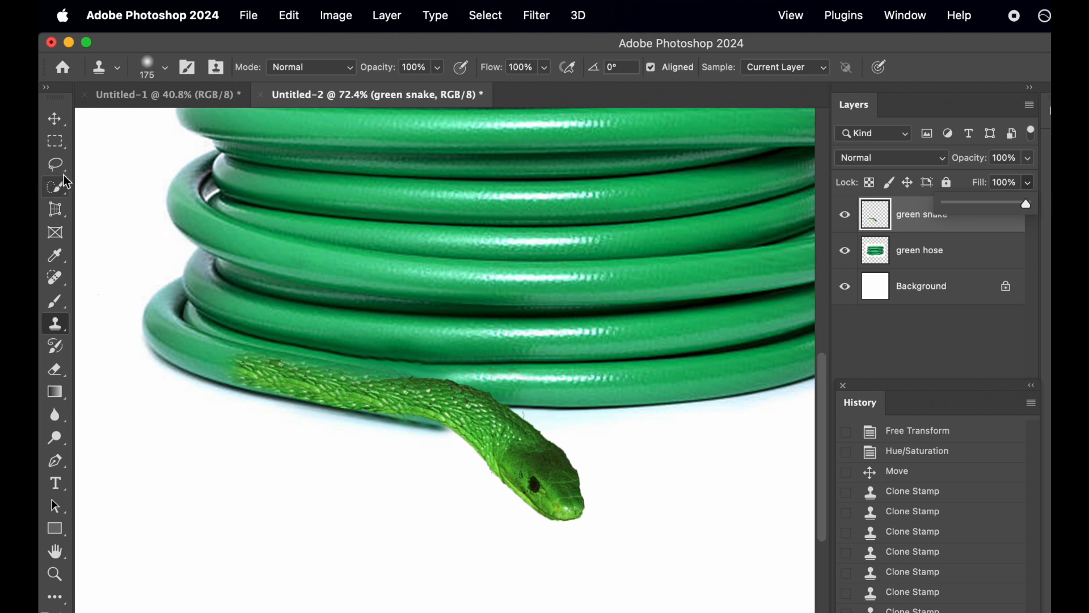
Try adjusting the layer Fill with only the snake's tail section quick-selected, and remove the selection.
left_click(47, 189)
mouse_move(270, 352)
left_mouse_down()
mouse_move(235, 366)
mouse_move(384, 391)
left_mouse_up()
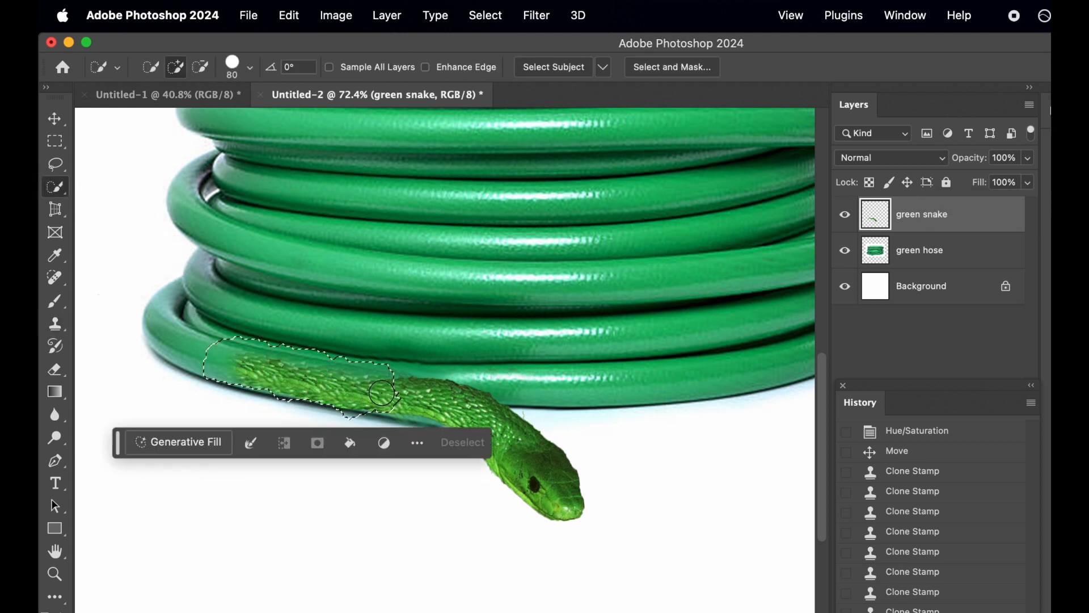
left_click(1028, 182)
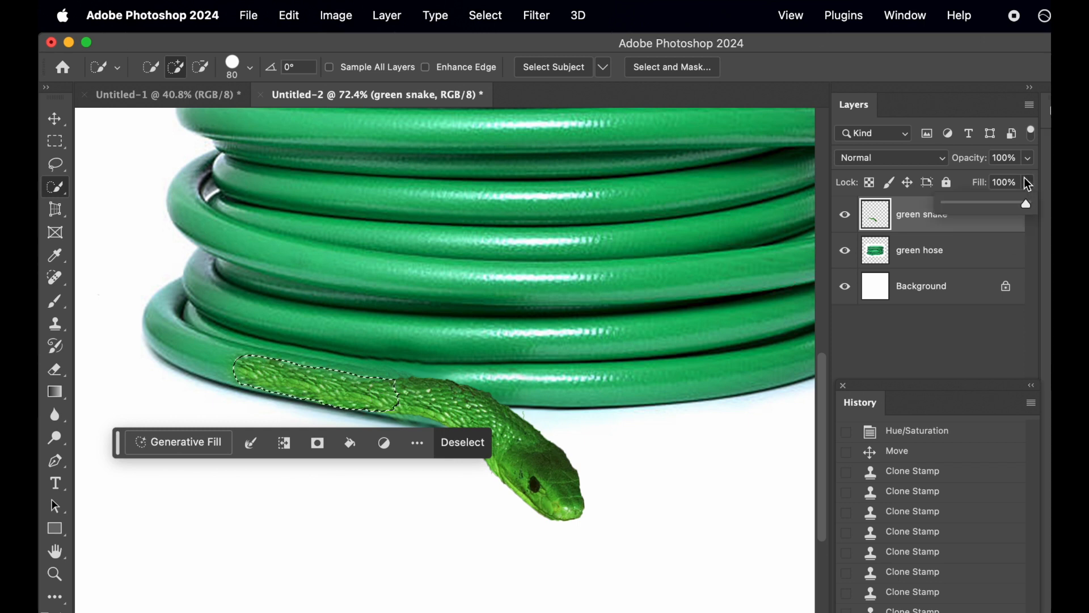
left_click_drag(994, 203, 1038, 205)
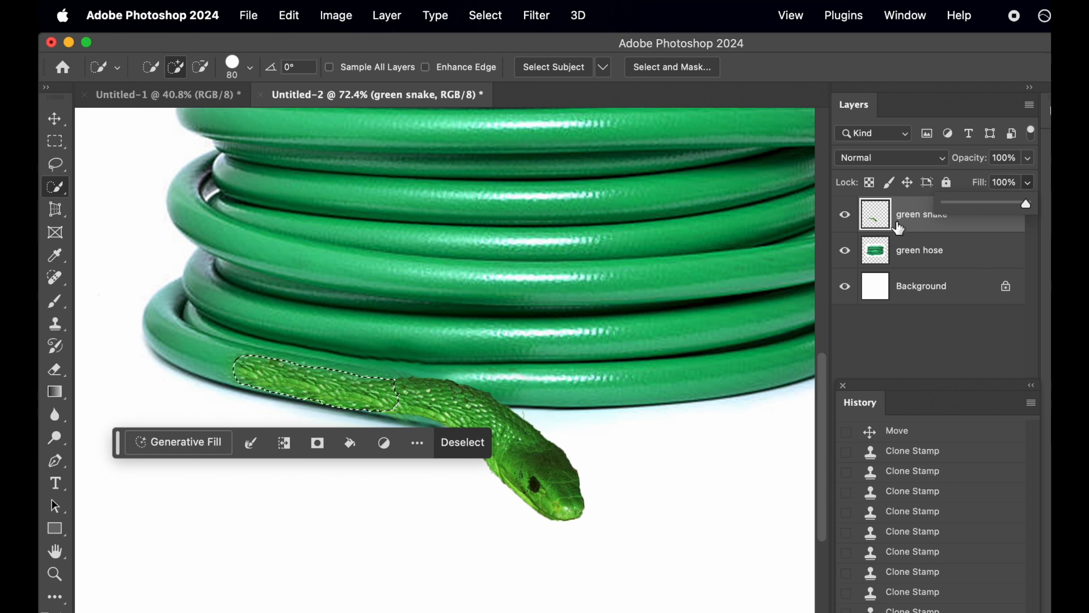
left_click(453, 443)
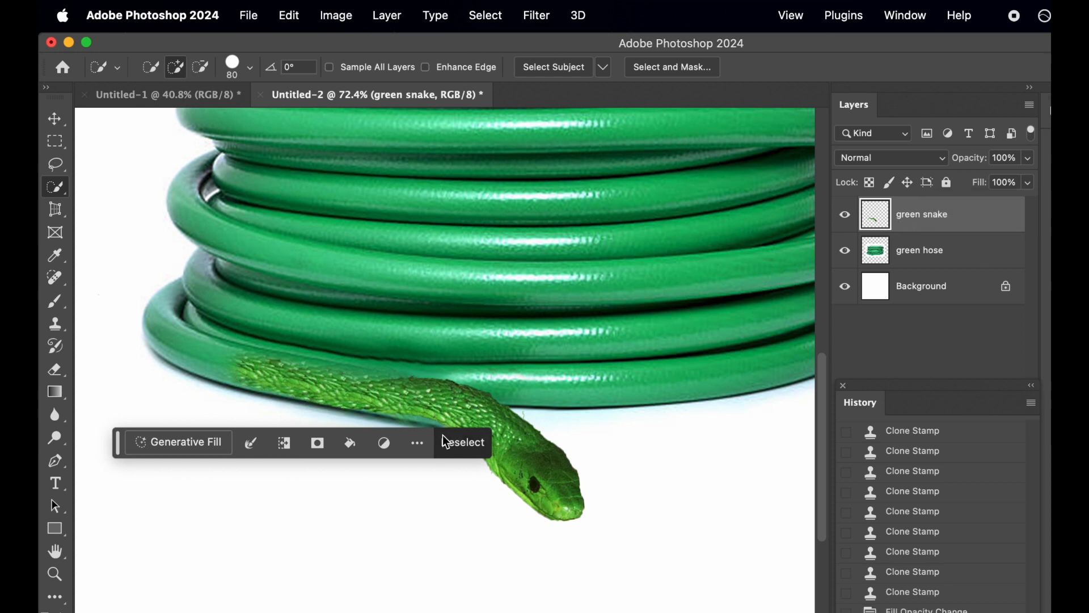
Quick-select the part of the snake's body lying on the hose and set the Eraser's opacity to 33%.
left_click(454, 442)
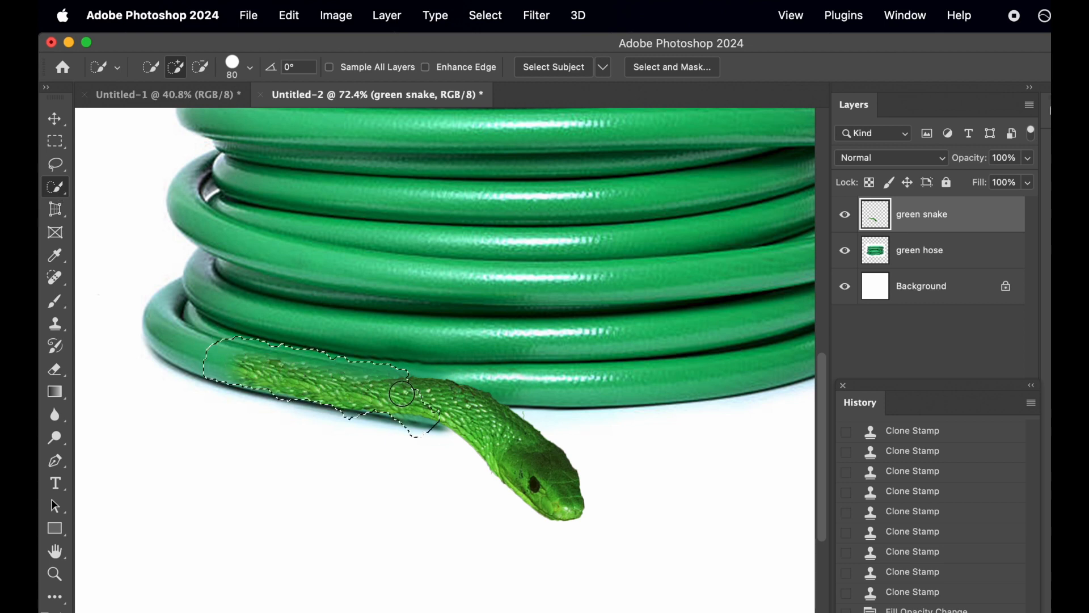
left_click_drag(402, 393, 403, 394)
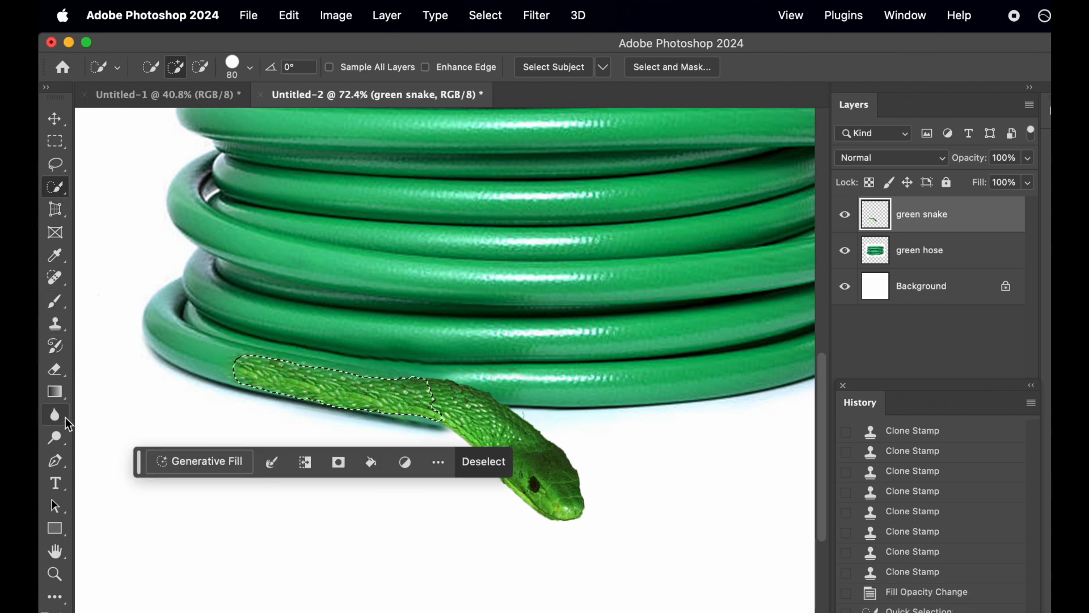
left_click(55, 370)
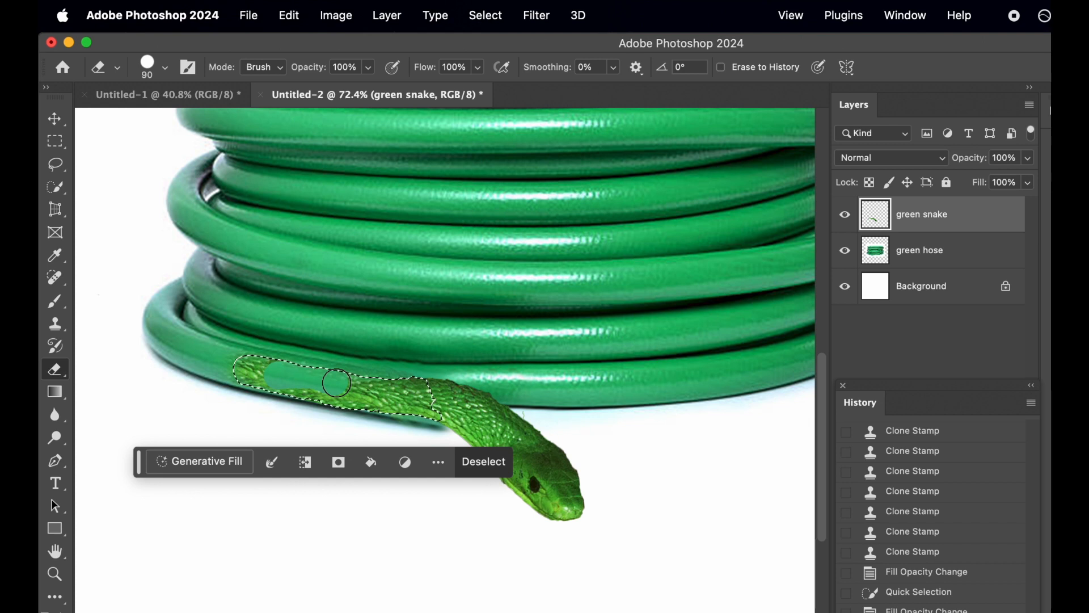
key("super+z")
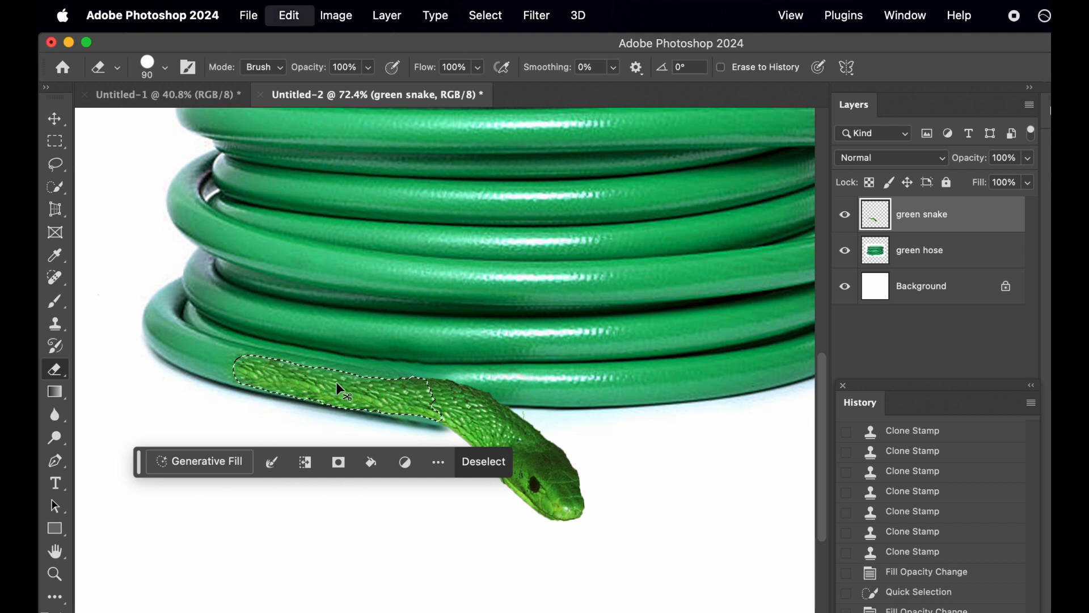
left_click(370, 67)
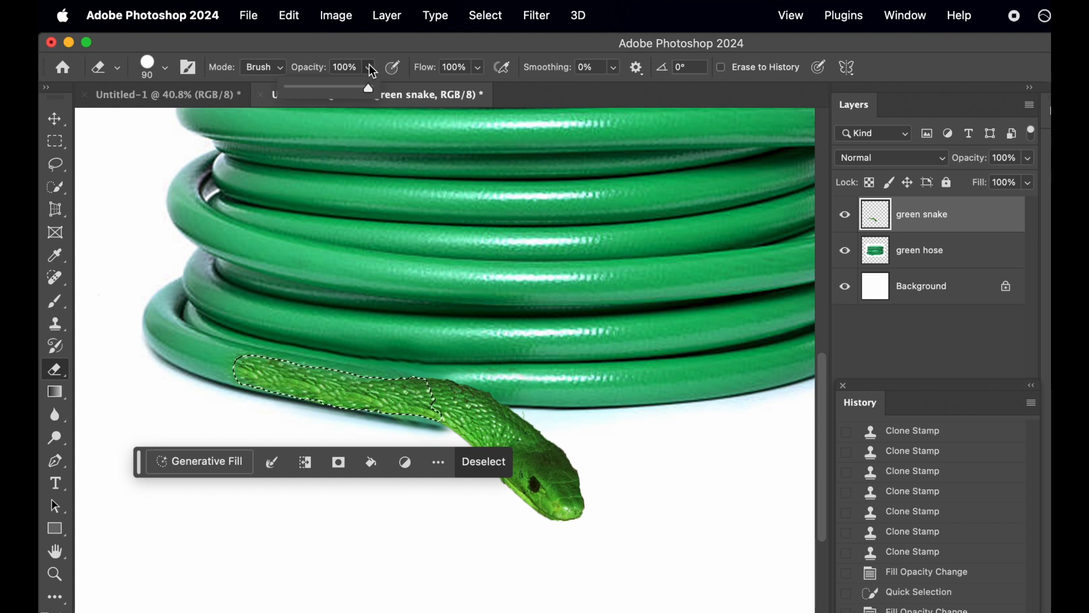
left_click(315, 89)
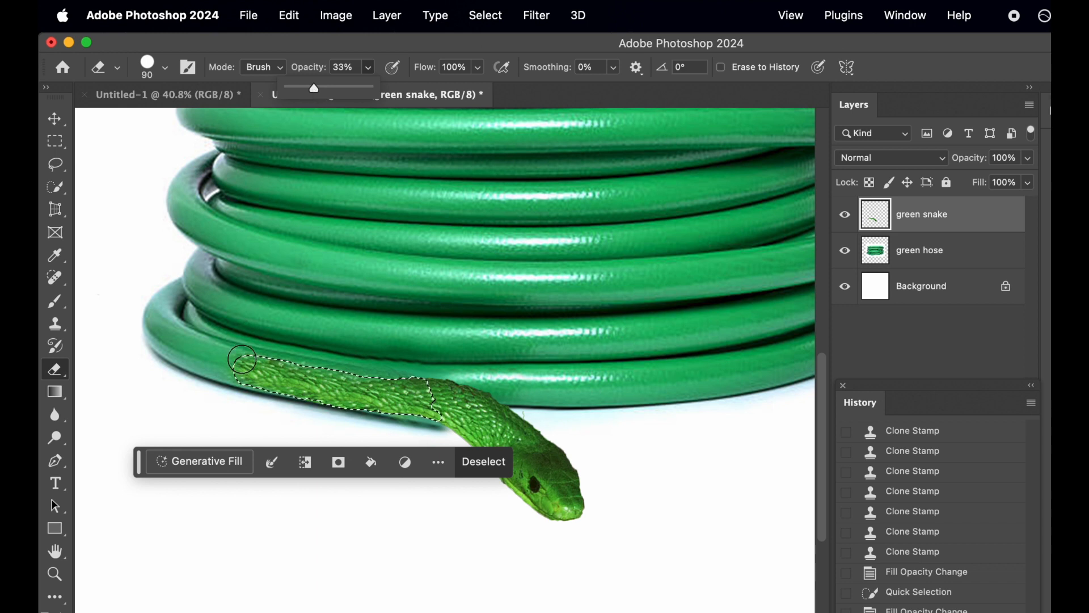
Partially erase the selected snake body, most strongly toward the tail, to blend its scales into the hose, and deselect.
left_click(241, 363)
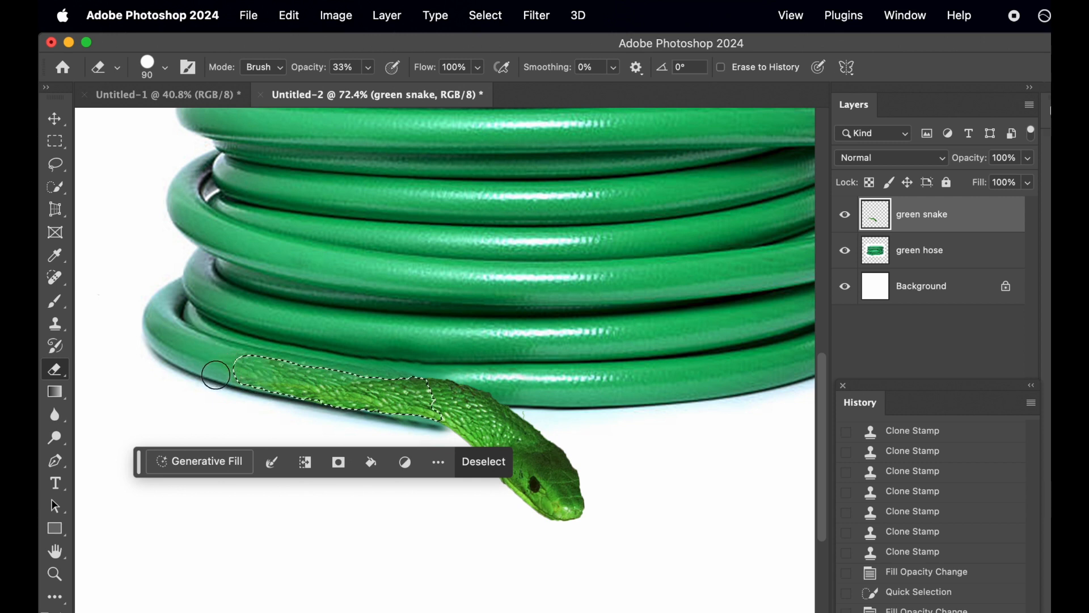
mouse_move(215, 375)
left_mouse_down()
mouse_move(242, 374)
mouse_move(241, 355)
mouse_move(259, 348)
mouse_move(345, 368)
mouse_move(225, 361)
left_mouse_up()
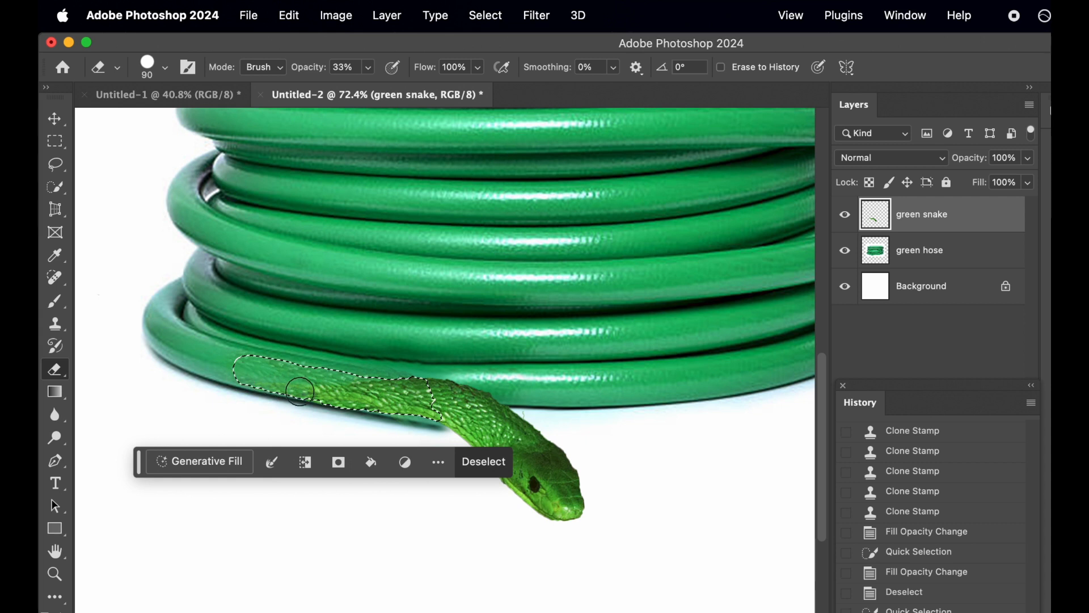
left_click_drag(361, 408, 365, 400)
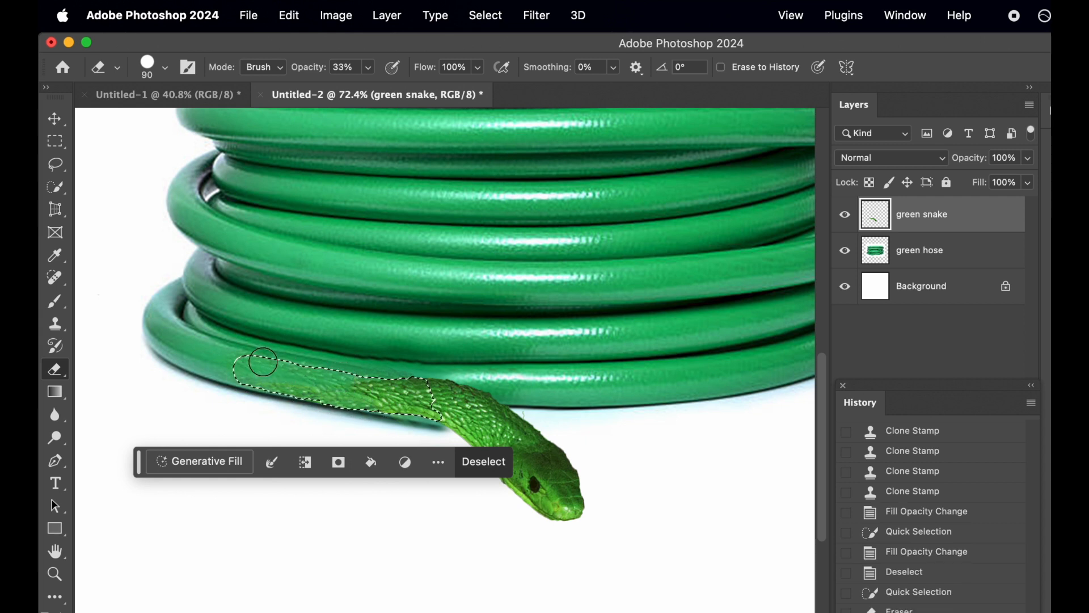
left_click(380, 369)
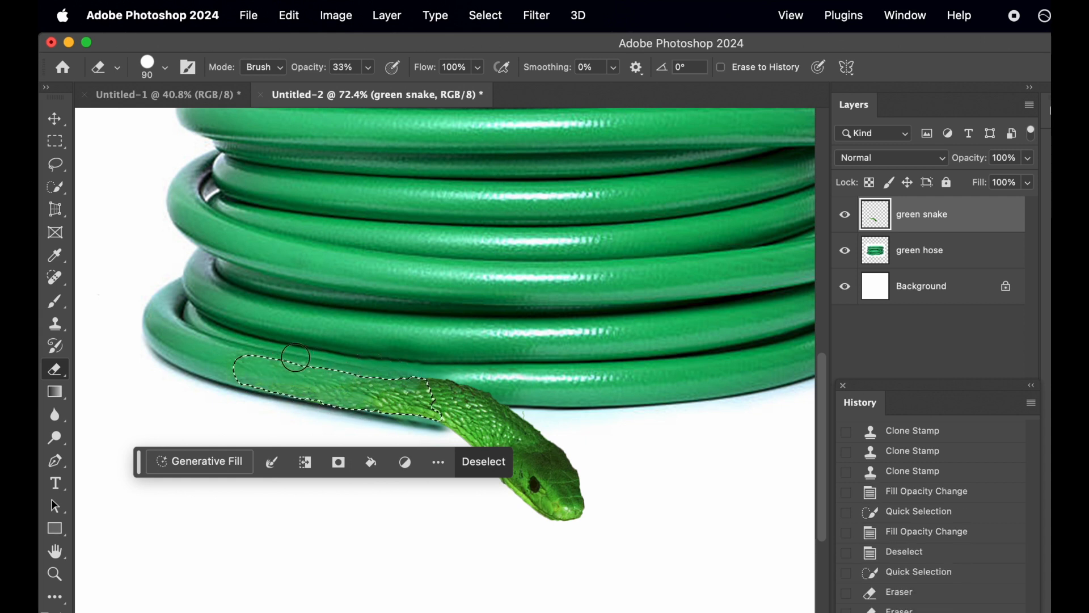
scroll(532, 343, "down", 5)
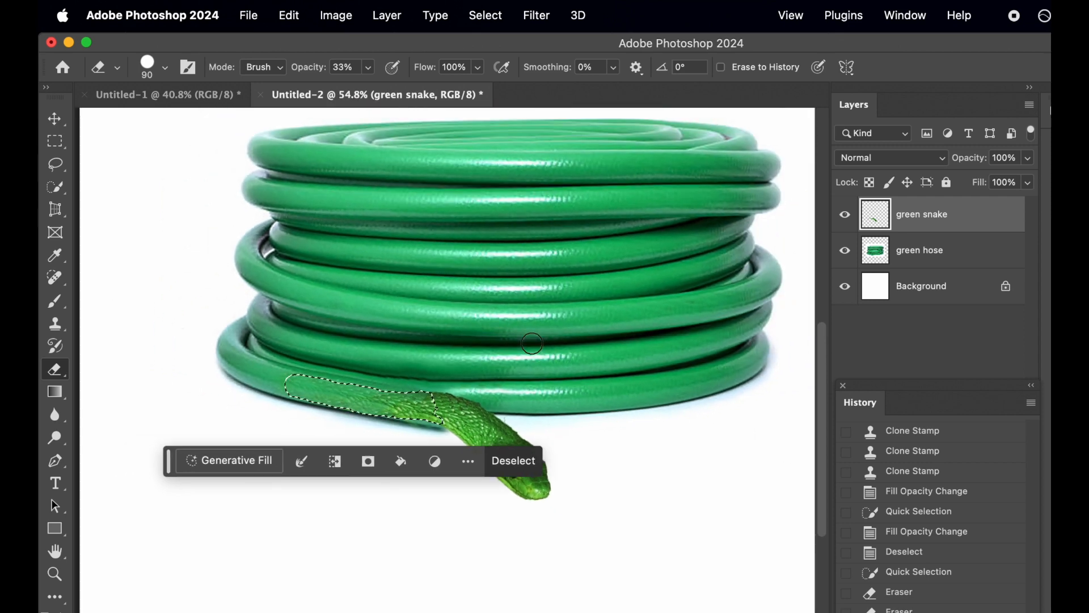
scroll(469, 340, "up", 5)
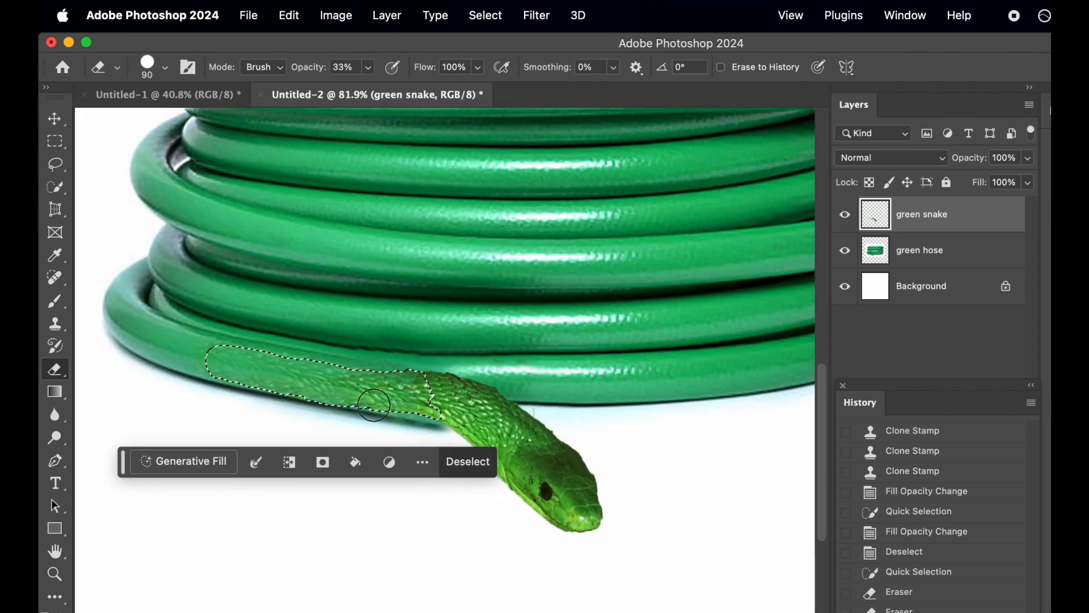
left_click(394, 406)
scroll(437, 431, "down", 3)
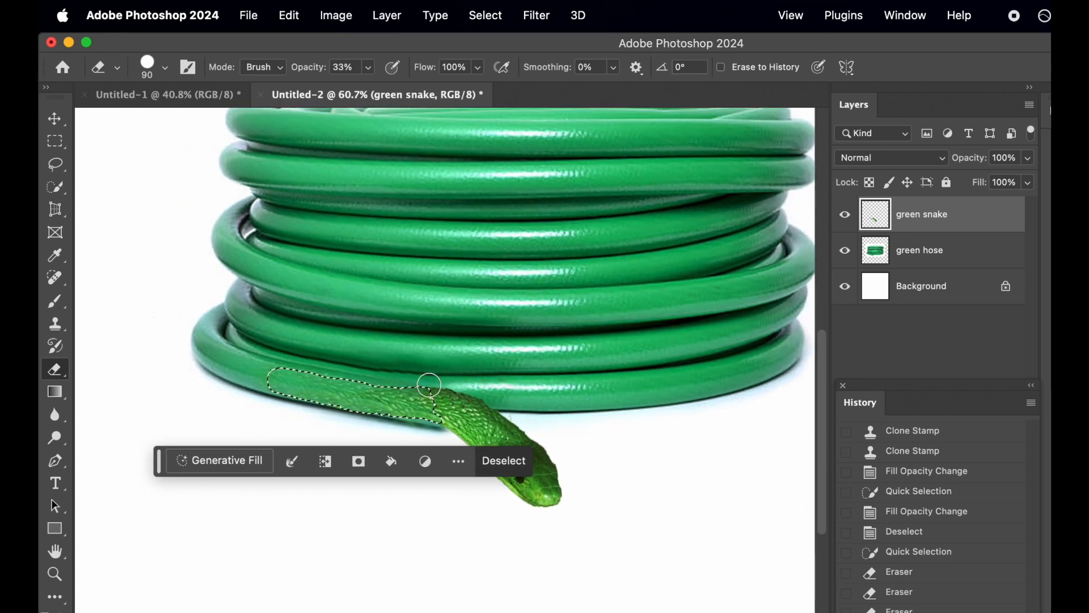
left_click(494, 464)
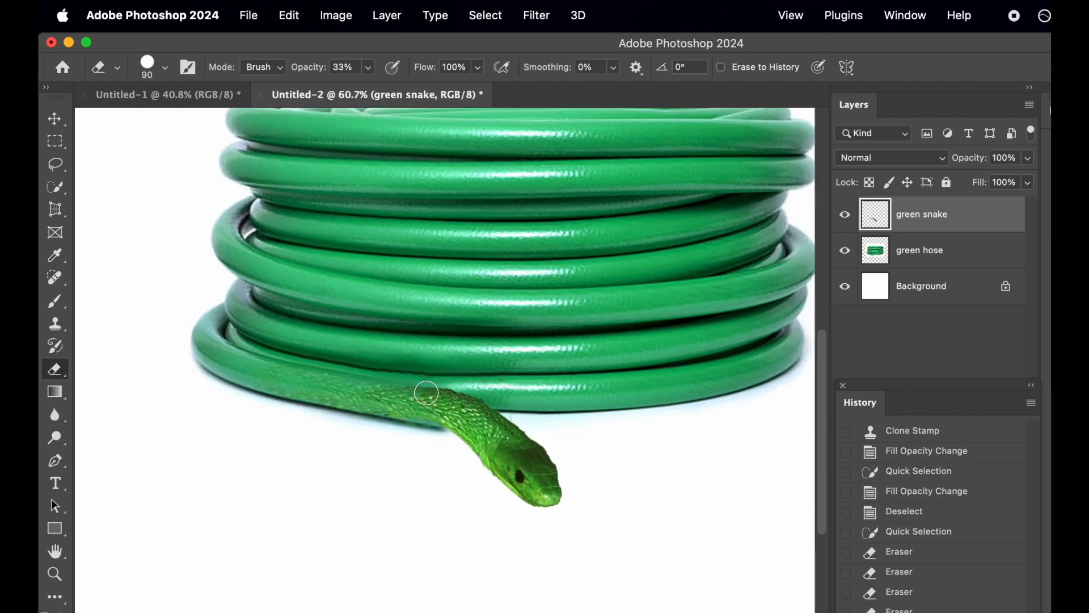
scroll(426, 392, "up", 3)
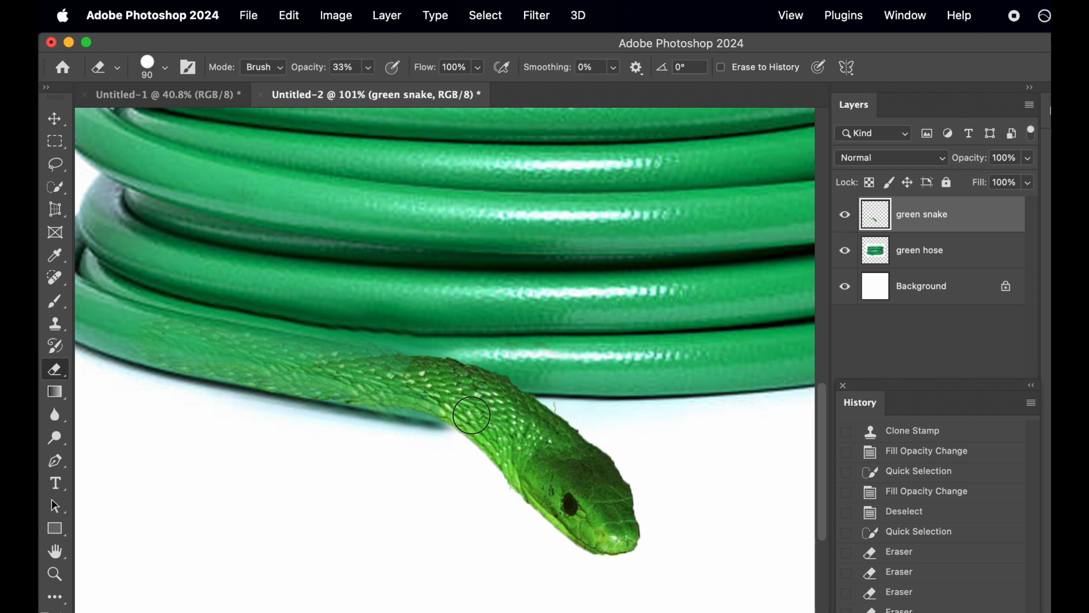
scroll(471, 415, "down", 5)
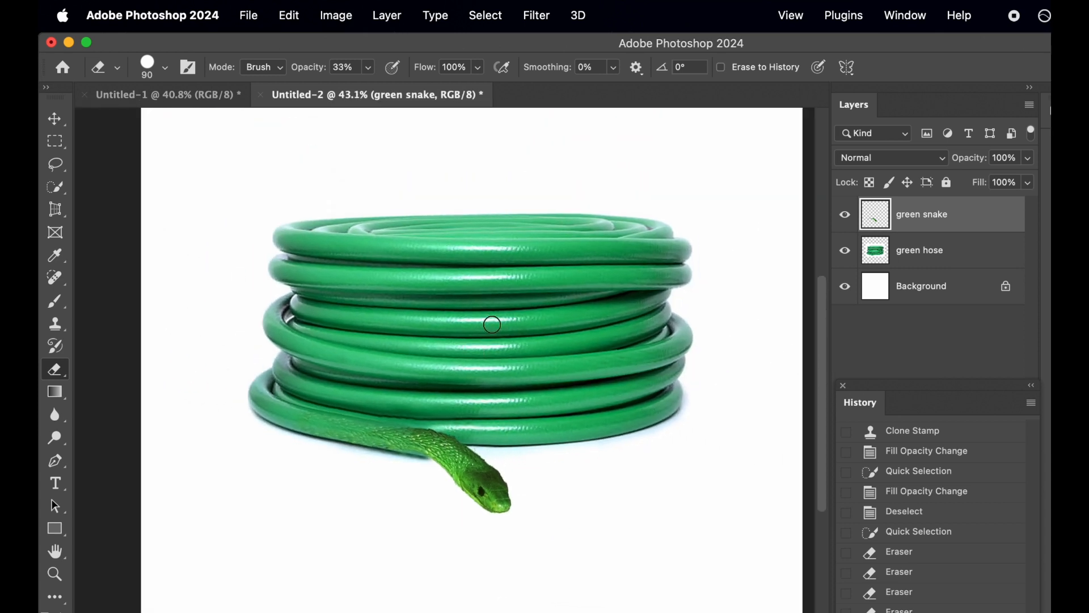
Create a new layer directly above the Background and name it Shadow.
scroll(492, 325, "right", 1)
scroll(420, 317, "down", 2)
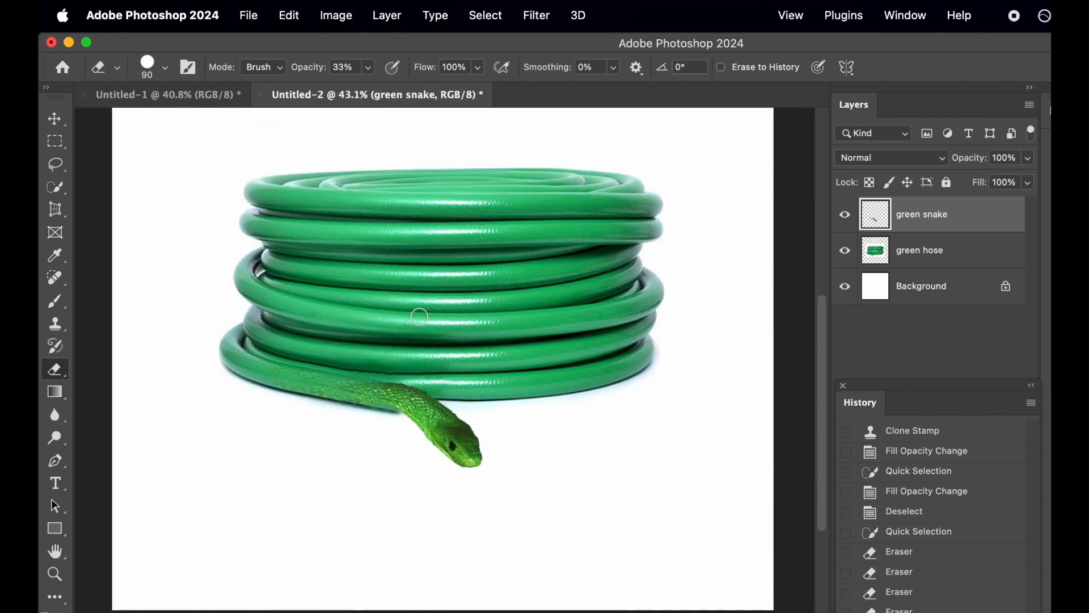
scroll(419, 316, "up", 3)
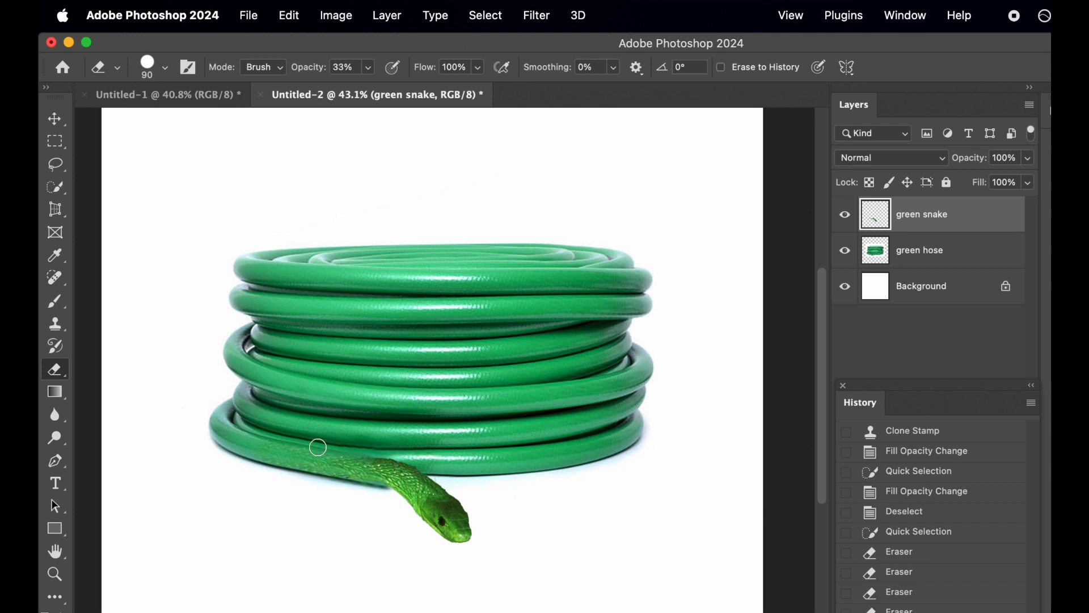
scroll(415, 508, "up", 5)
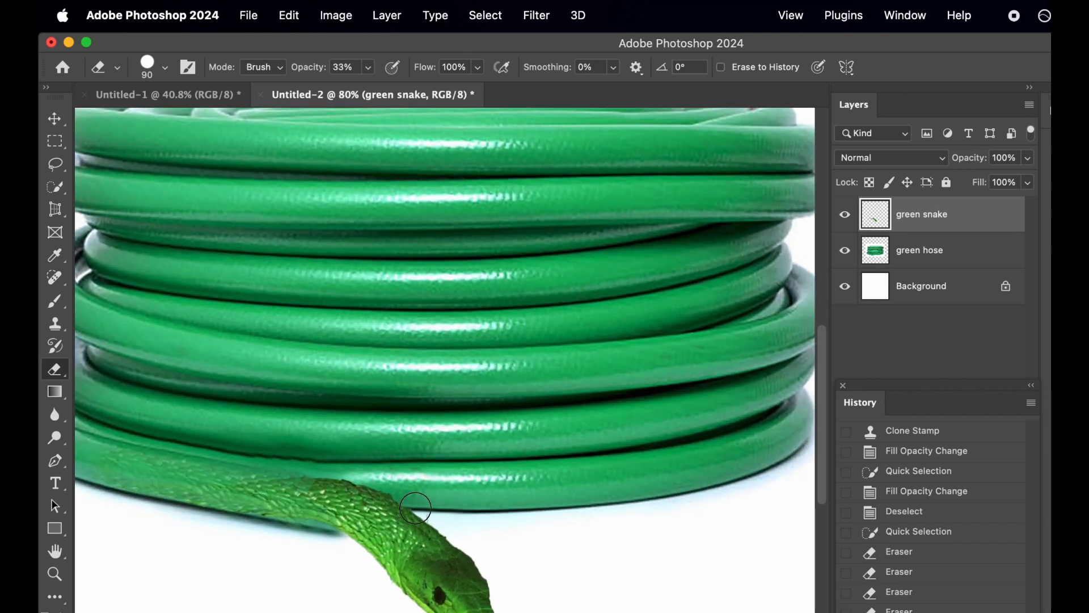
scroll(394, 443, "up", 2)
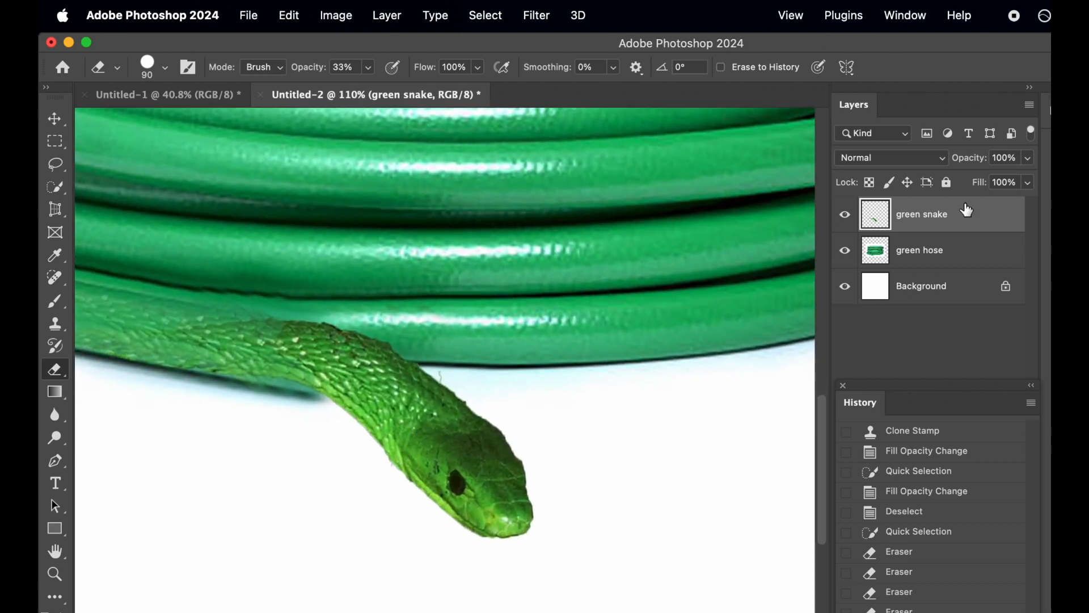
right_click(908, 342)
left_click(883, 340)
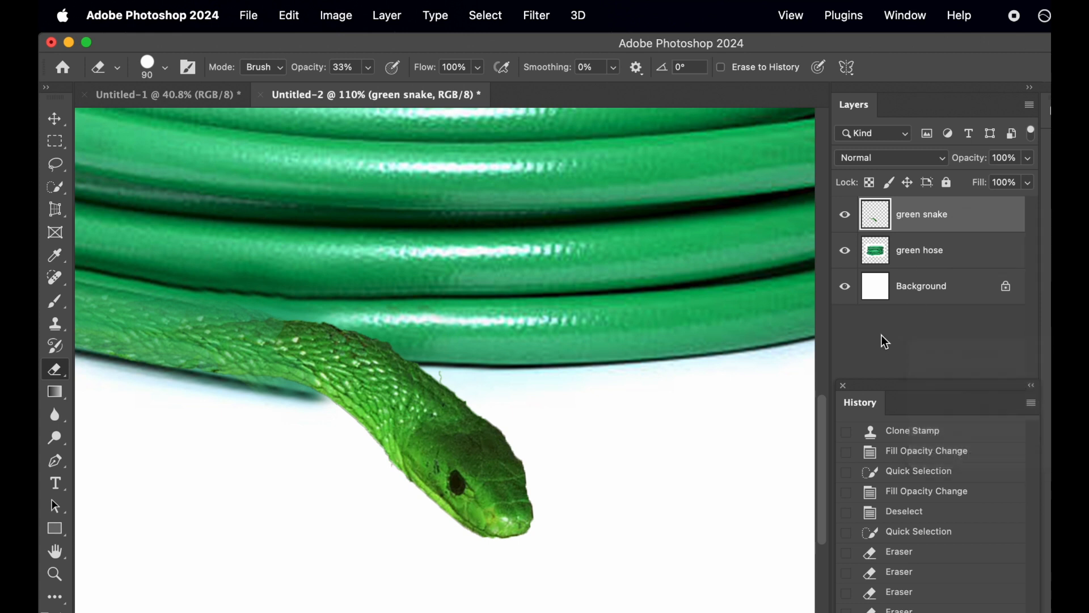
right_click(923, 269)
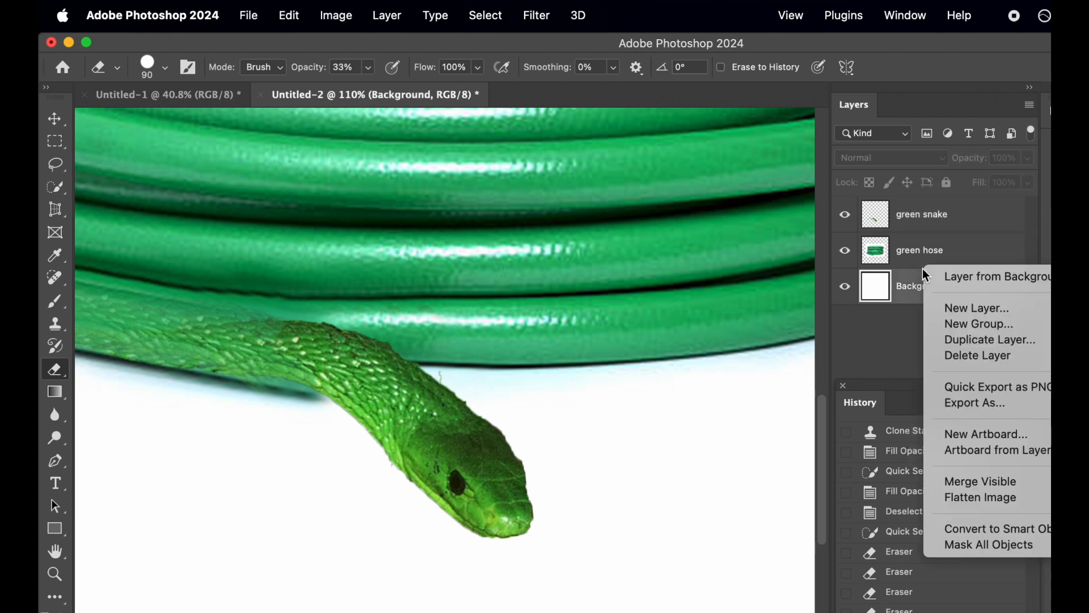
left_click(953, 309)
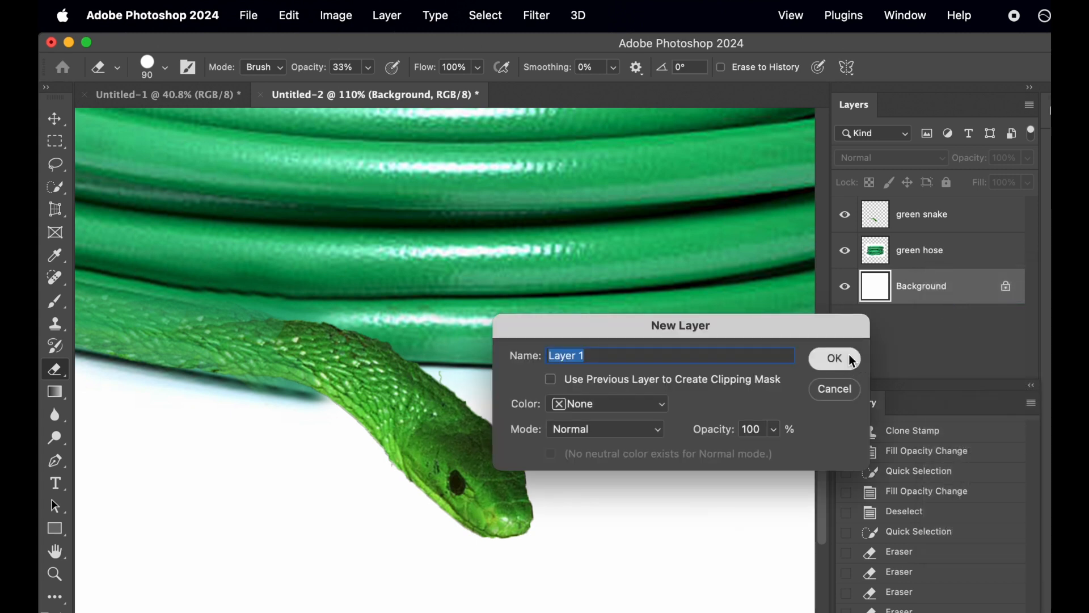
left_click(851, 360)
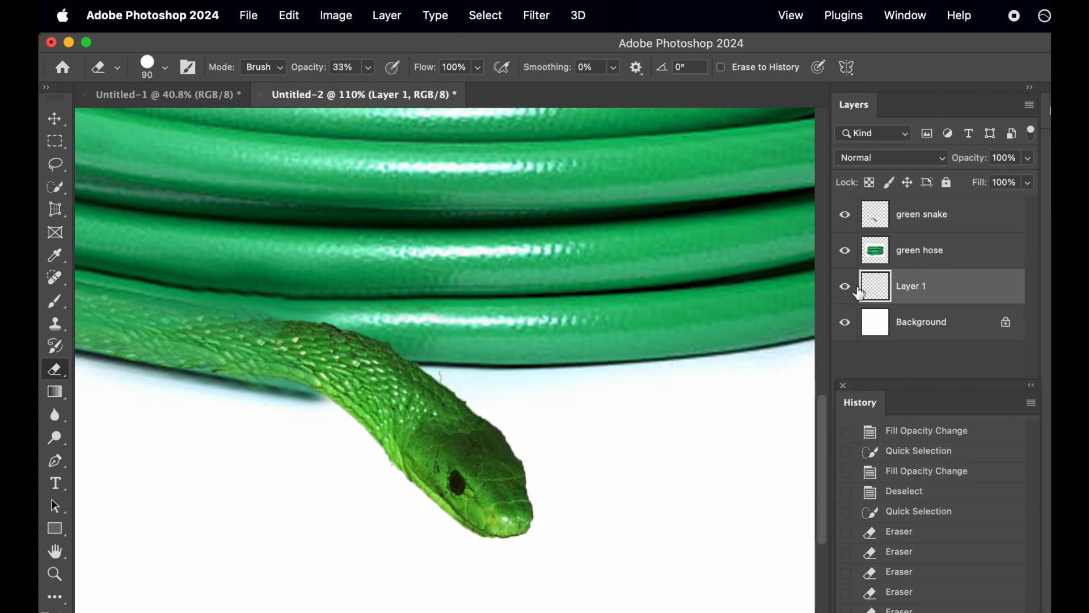
double_click(913, 285)
type("Shadow")
key("Return")
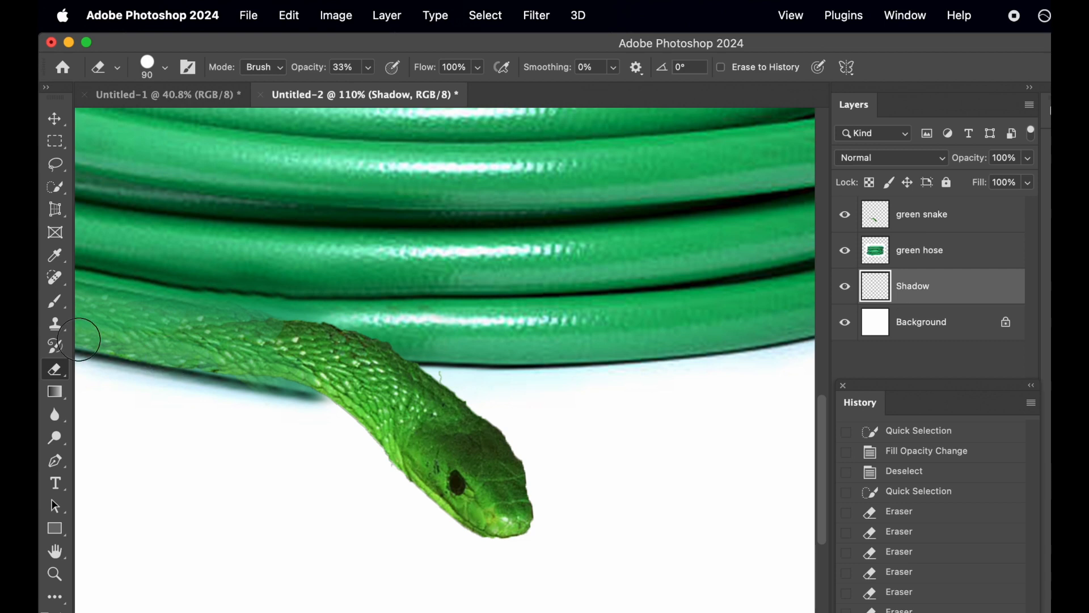
Sample the dark color at the hose's lower edge, and try dabbing a soft 20 px brush beneath the snake's neck.
scroll(80, 340, "left", 5)
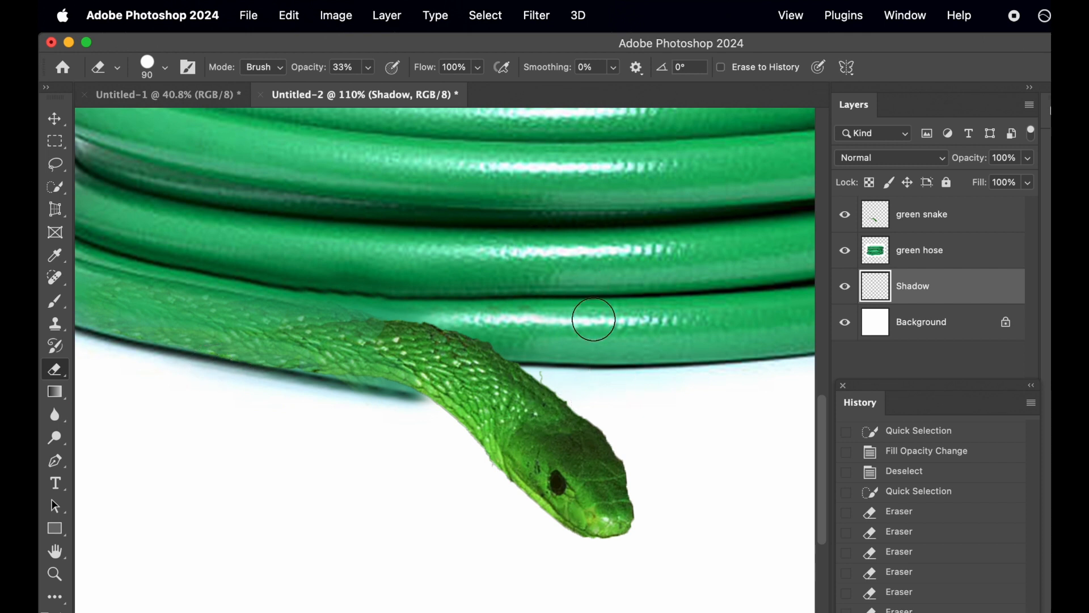
left_click(55, 256)
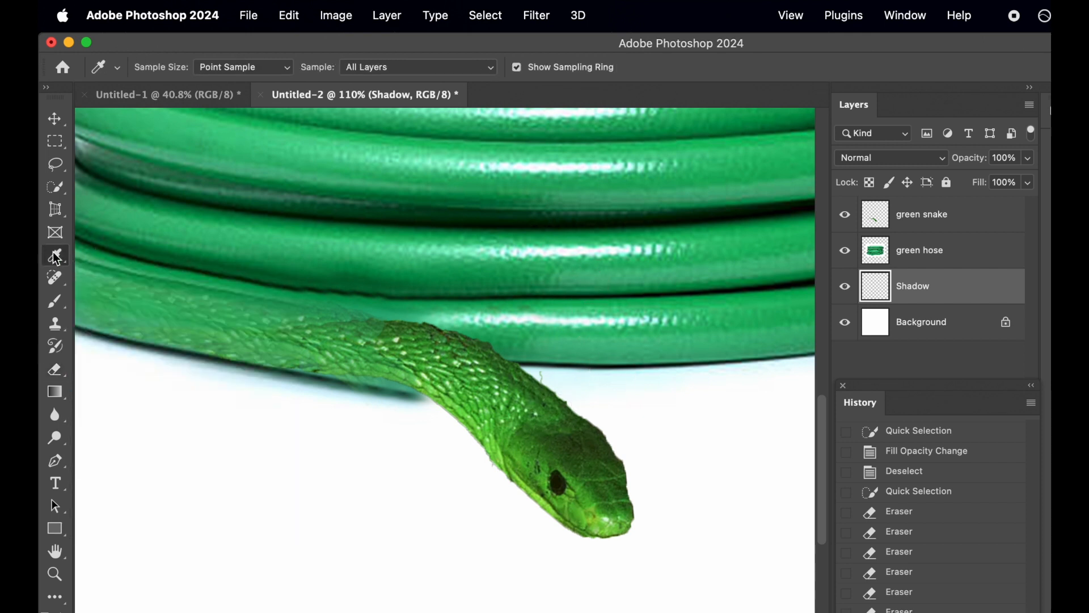
left_click(184, 345)
left_click(54, 302)
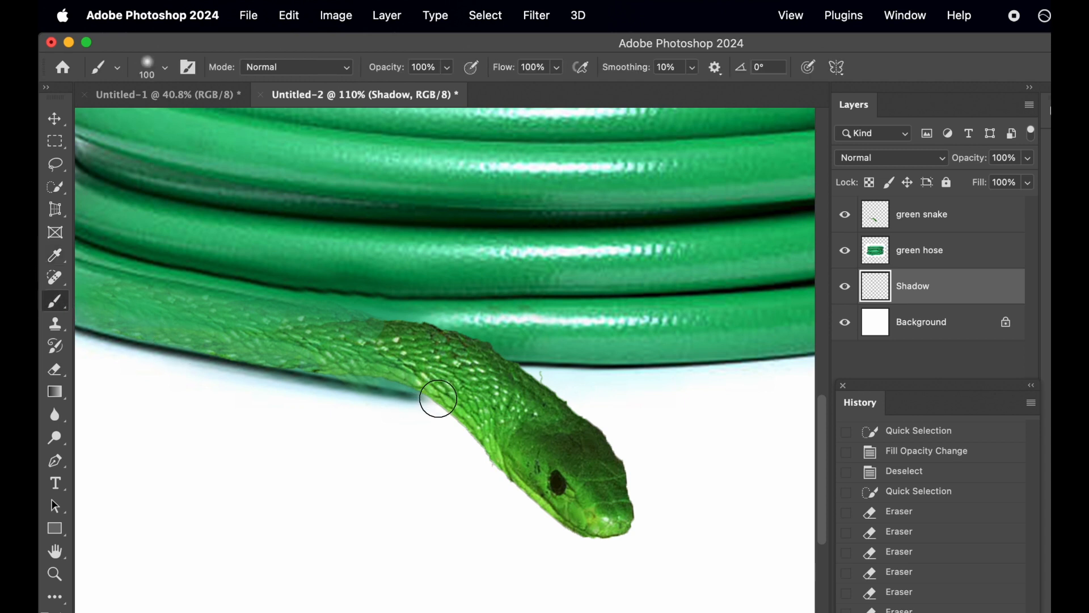
key("bracketleft")
key("bracketleft")
key("bracketleft")
key("bracketleft")
key("bracketleft")
key("bracketleft")
left_click(437, 406)
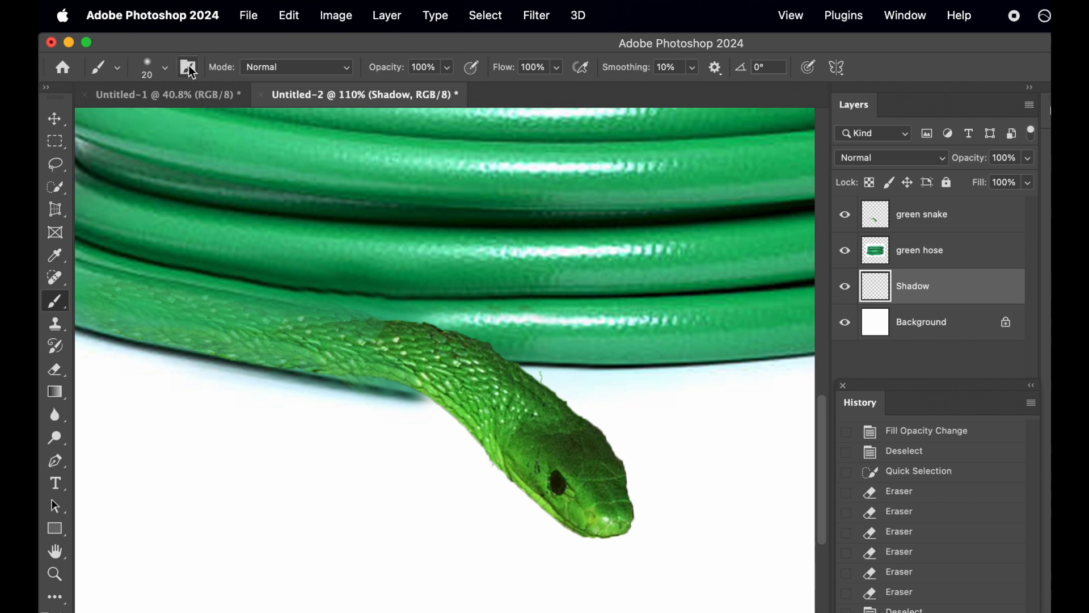
left_click(419, 404)
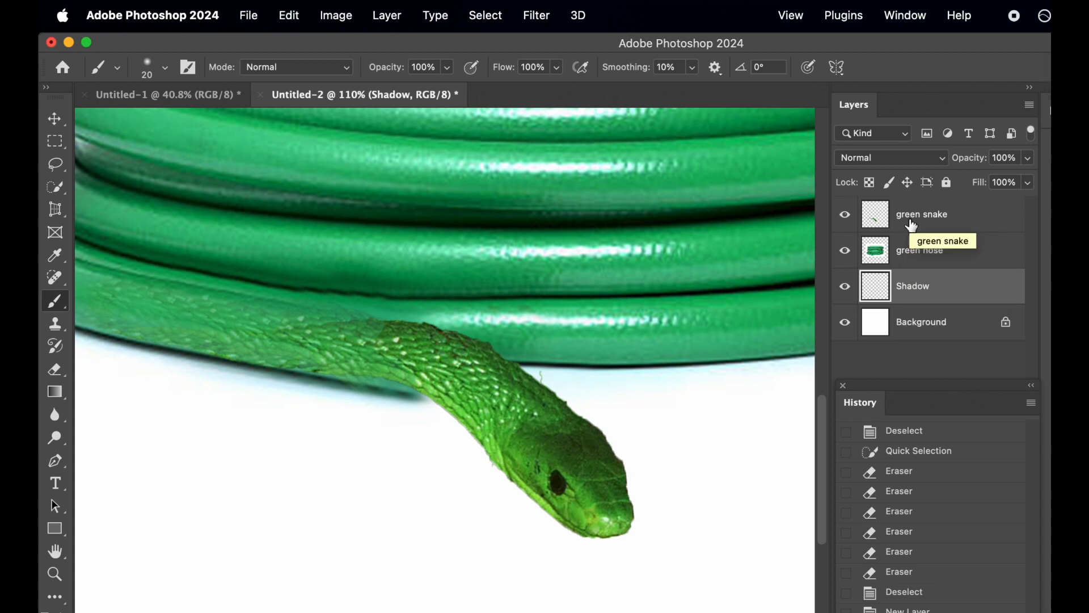
Move the Shadow layer above the green hose layer, and try brushing a shadow along the snake's lower edge at 25 px.
left_click_drag(902, 287, 907, 251)
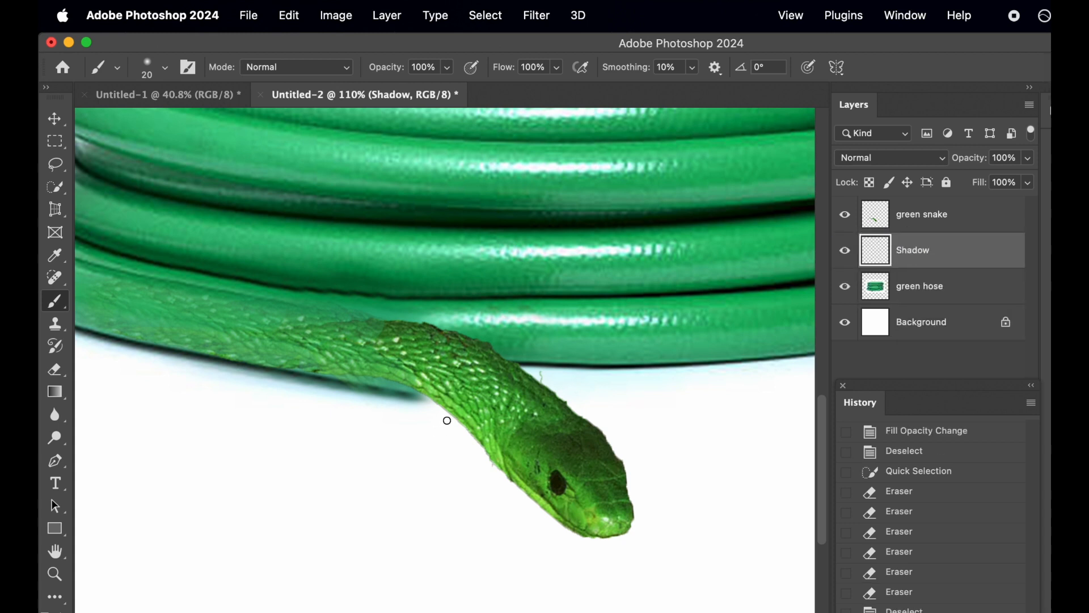
mouse_move(448, 418)
left_mouse_down()
mouse_move(427, 400)
mouse_move(481, 447)
mouse_move(464, 425)
left_mouse_up()
key("super+z")
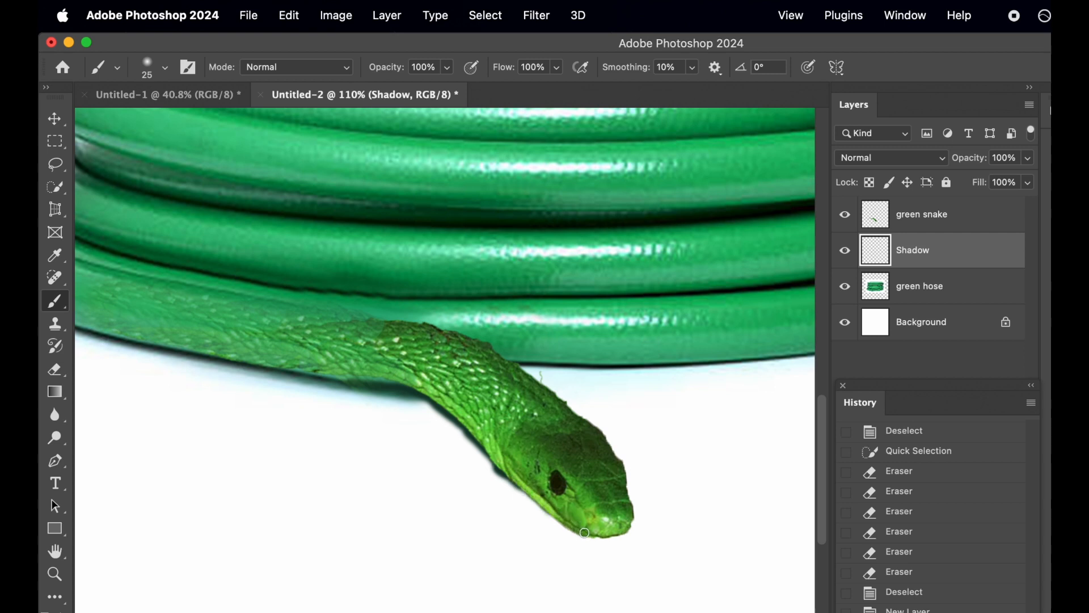
mouse_move(585, 532)
left_mouse_down()
mouse_move(517, 497)
mouse_move(502, 480)
mouse_move(546, 505)
mouse_move(496, 479)
mouse_move(420, 404)
left_mouse_up()
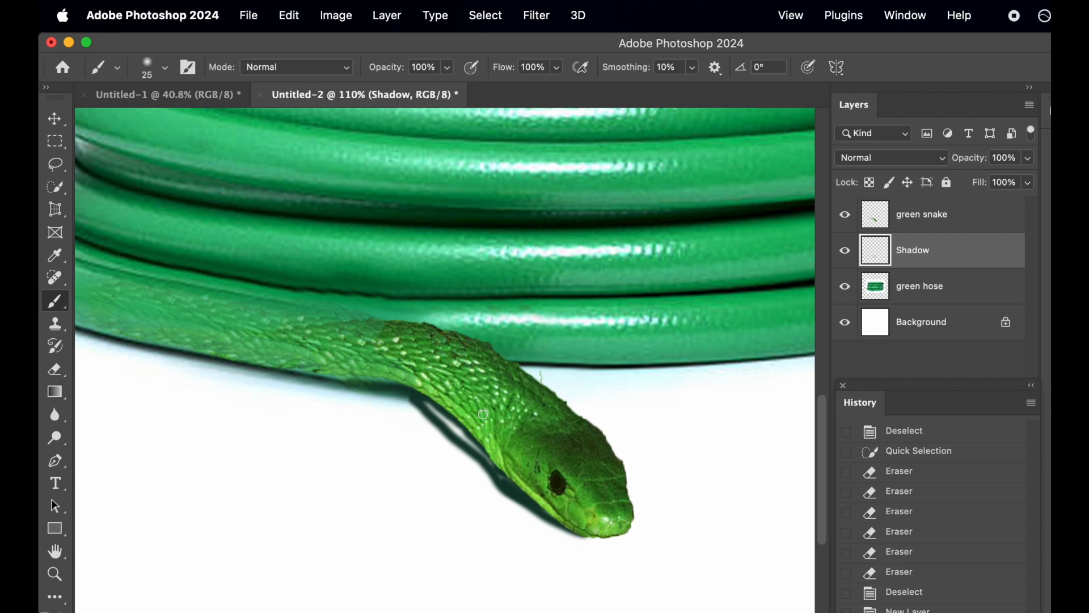
key("super+z")
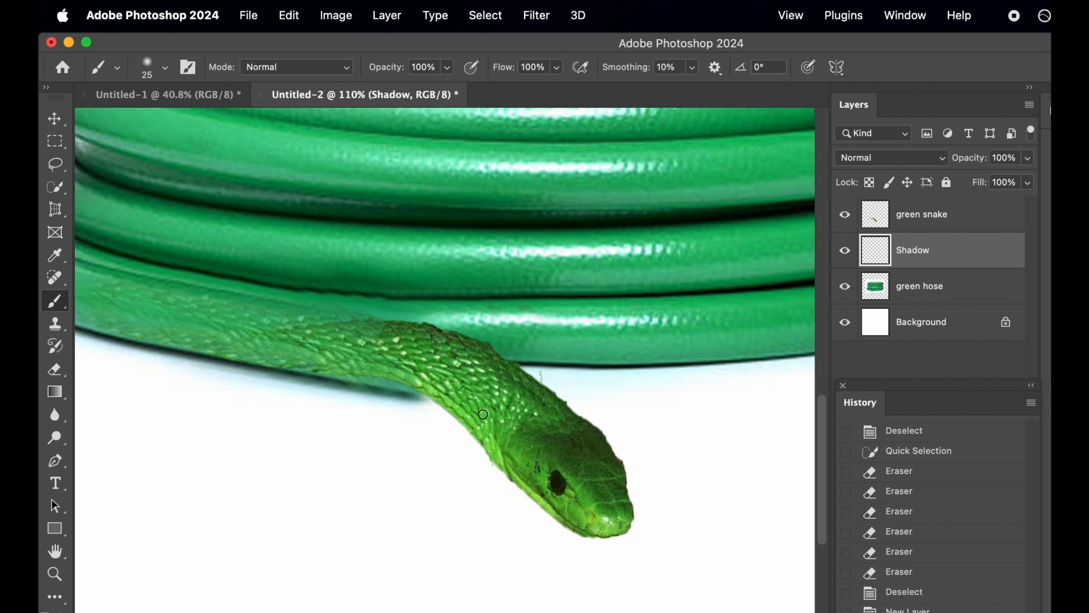
Duplicate the green snake layer beneath the original, and place the copy slightly down and left so it peeks out below the snake.
left_click(931, 217)
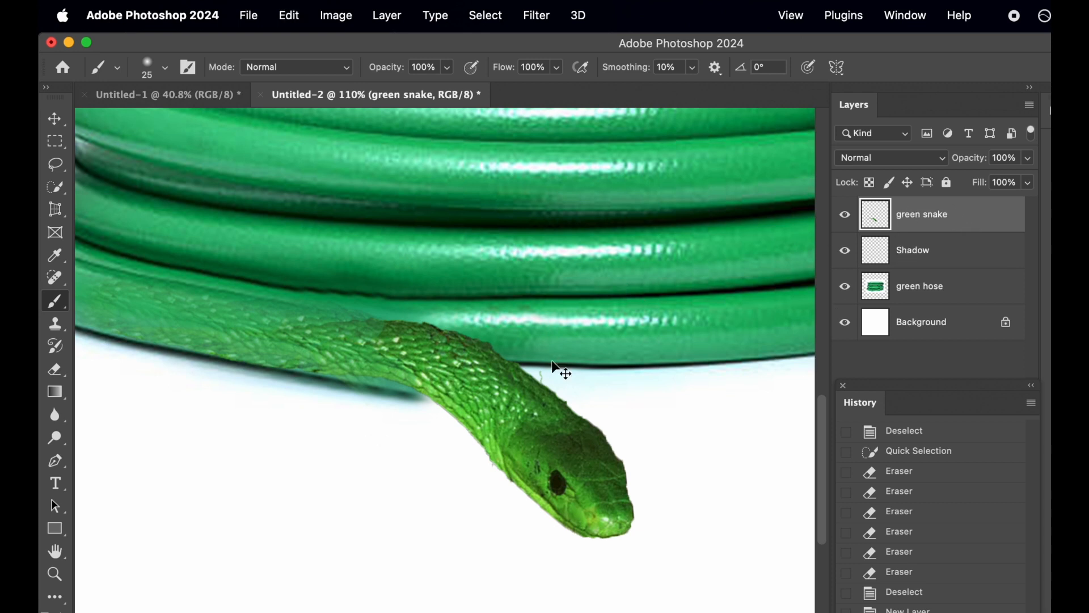
left_click(916, 265)
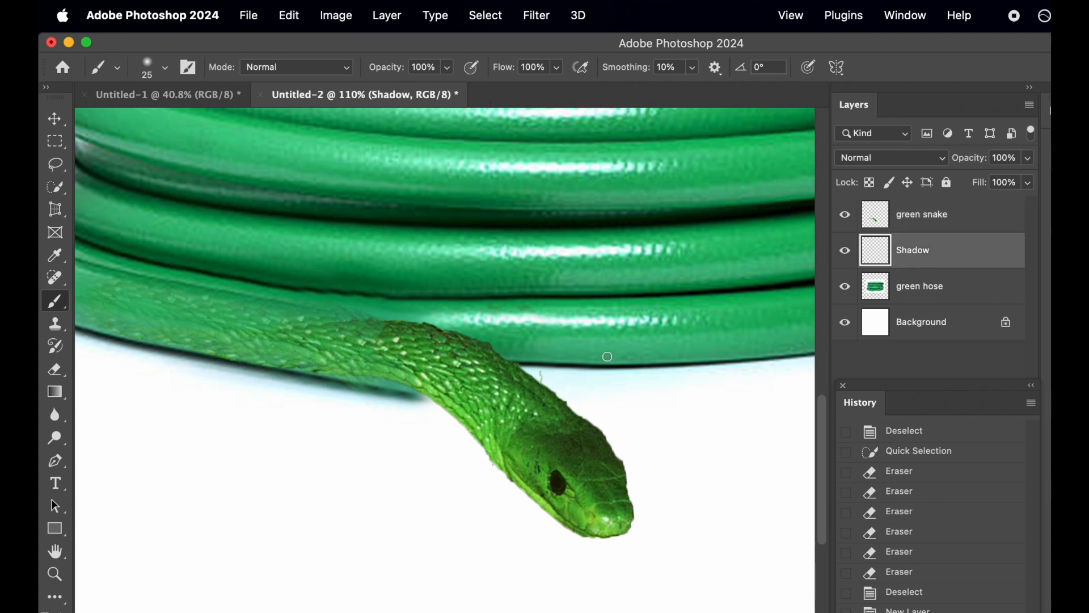
left_click_drag(454, 422, 452, 416)
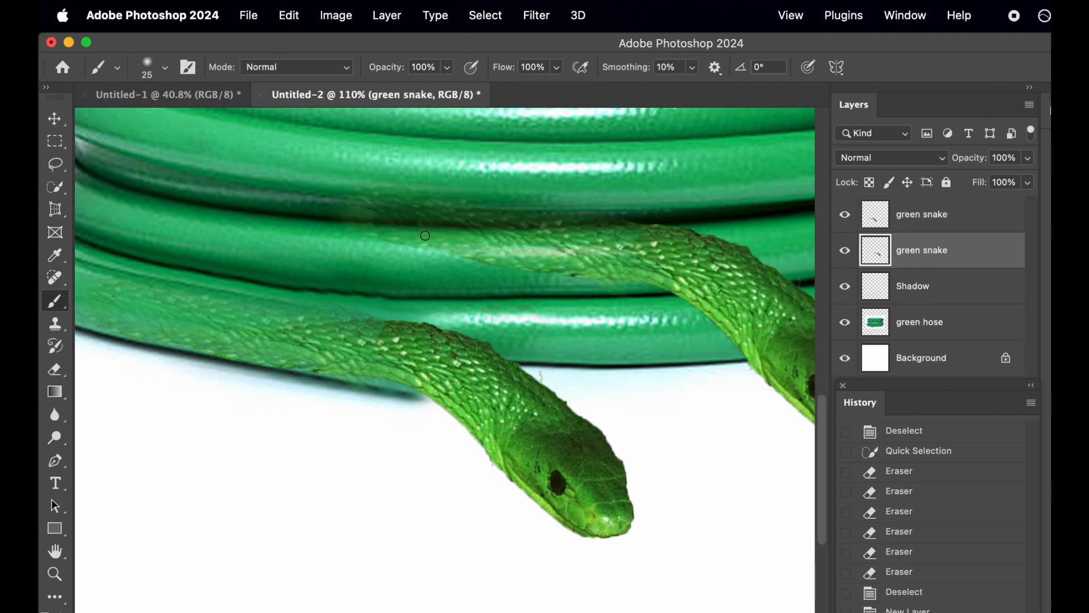
left_click(55, 119)
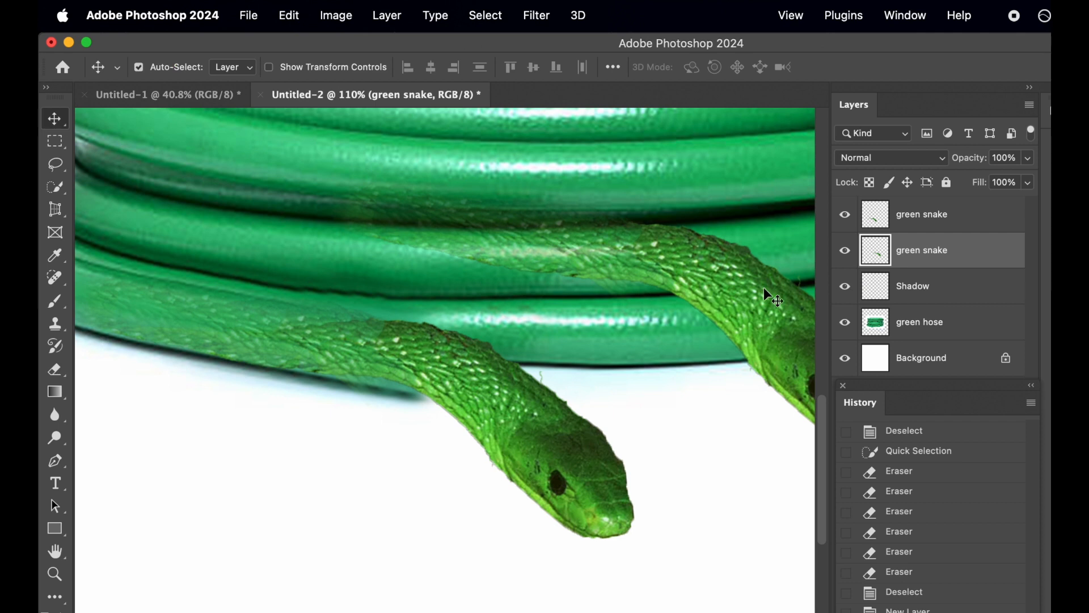
left_click_drag(764, 287, 608, 344)
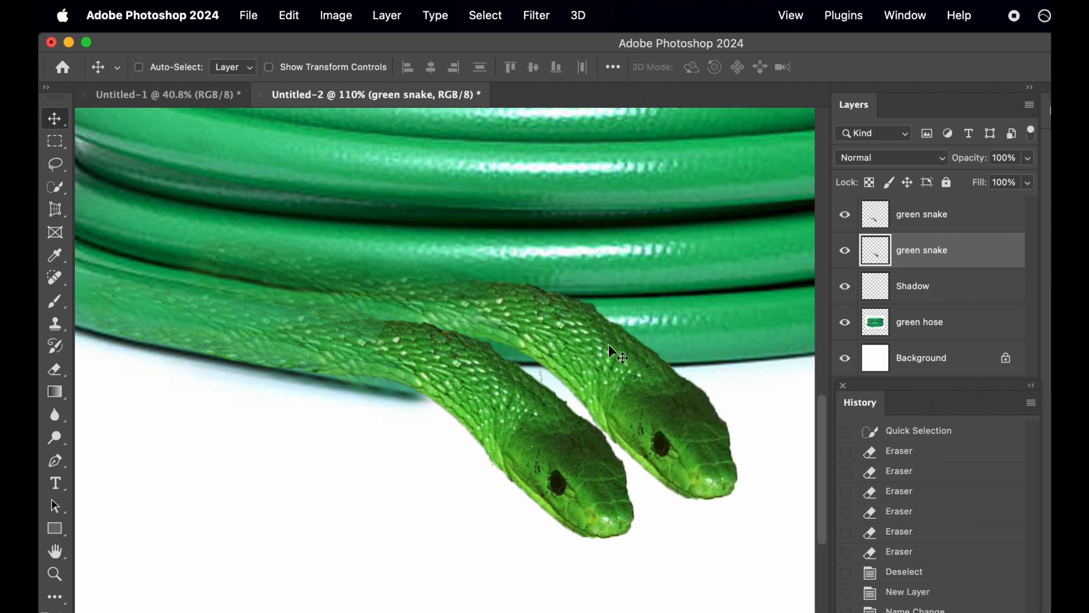
key("super+z")
key("super+z")
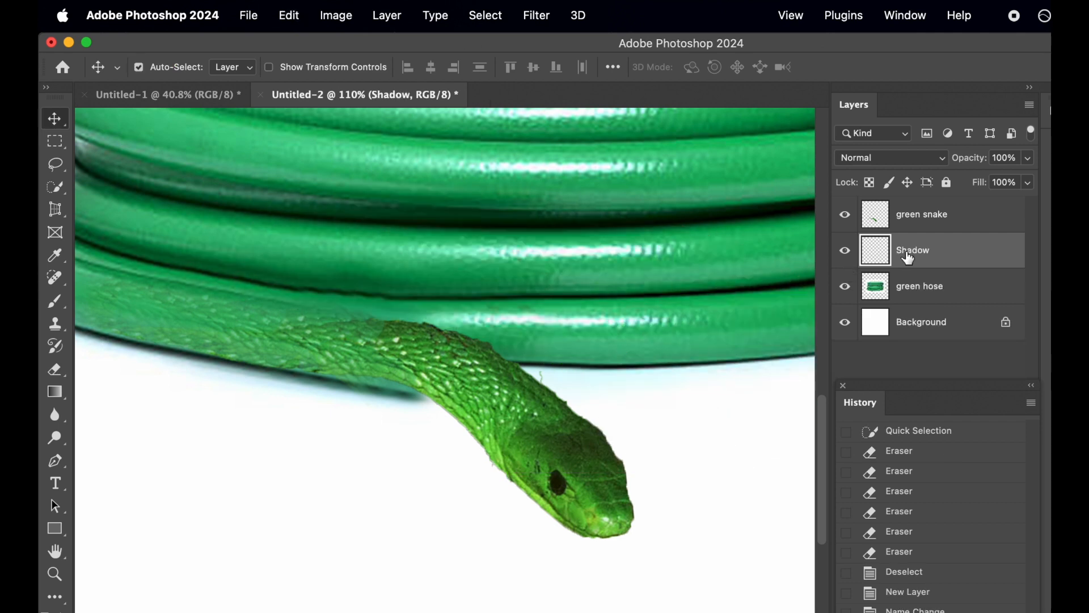
key("super+shift+z")
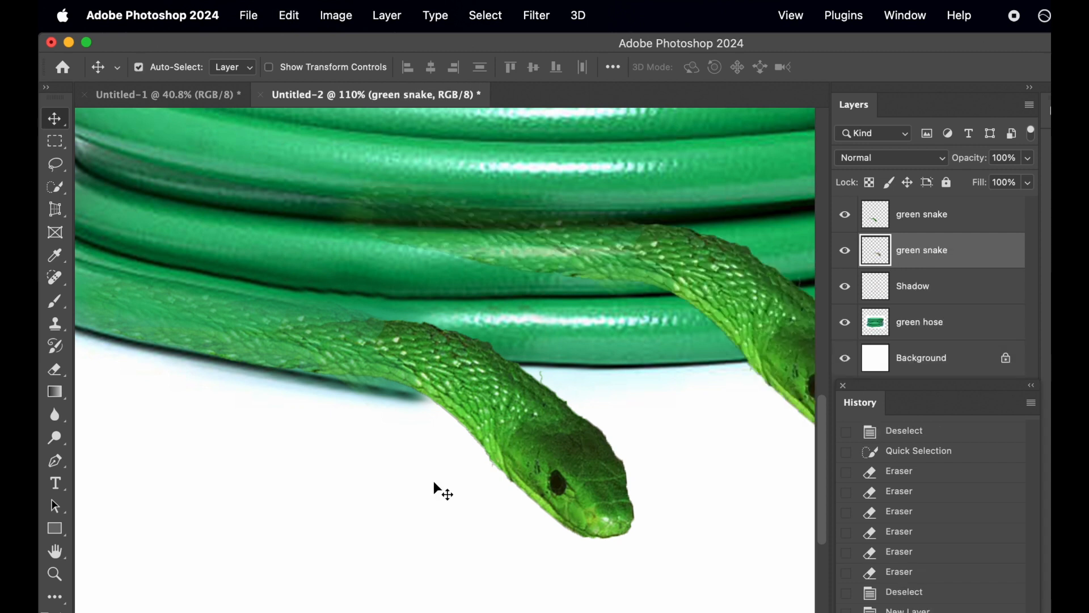
left_click_drag(768, 291, 494, 399)
Rename the duplicated snake layer as Shadow and delete the empty Shadow layer beneath it.
double_click(924, 256)
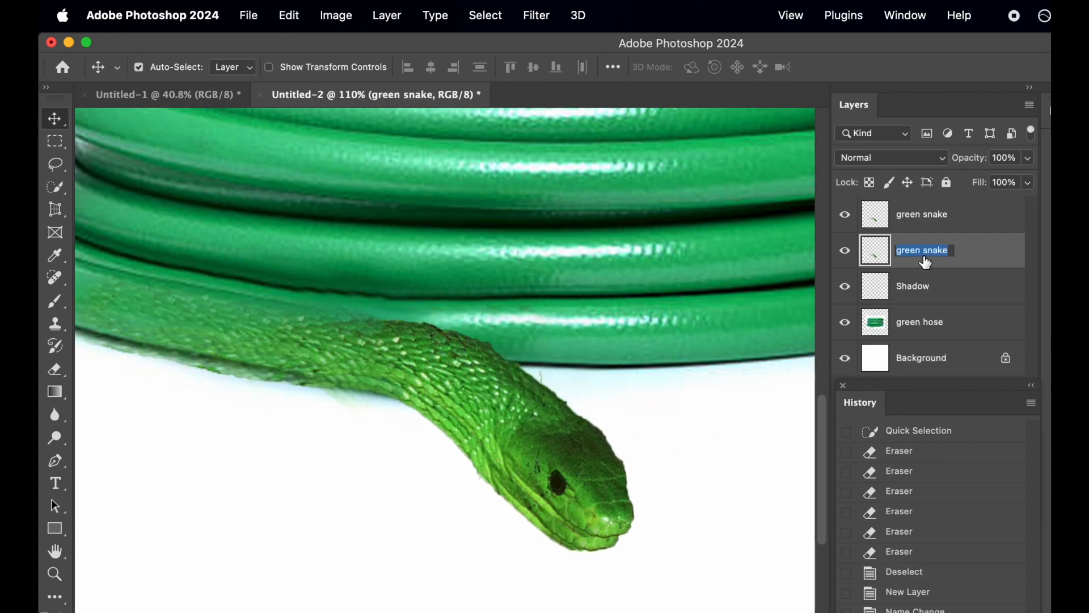
type("Shadow")
key("Return")
left_click(929, 289)
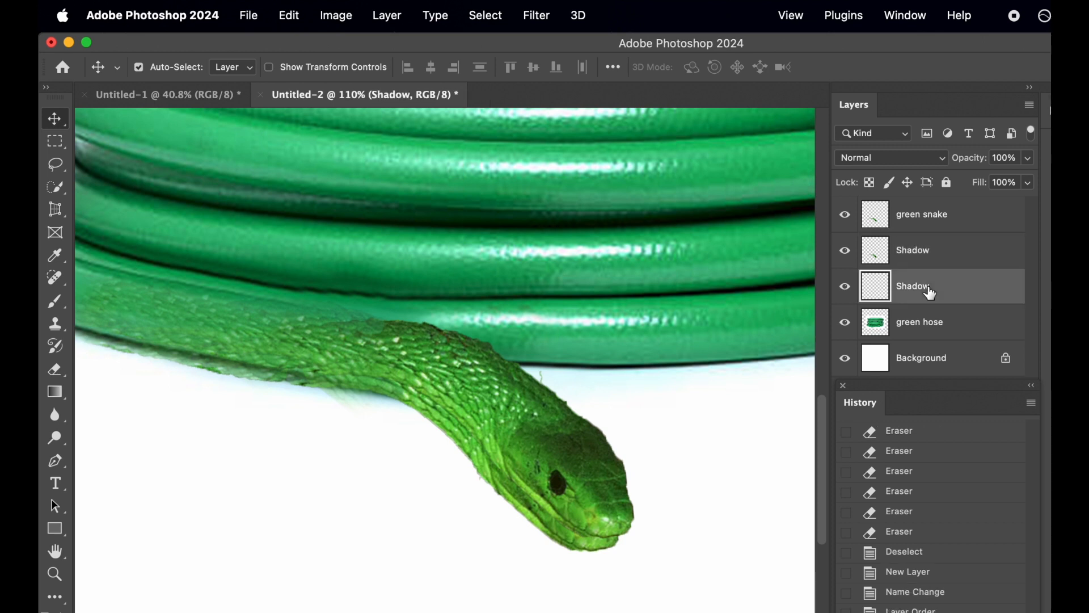
key("BackSpace")
Shift the duplicated snake farther down and left, and quick-select its body and head.
left_click(923, 251)
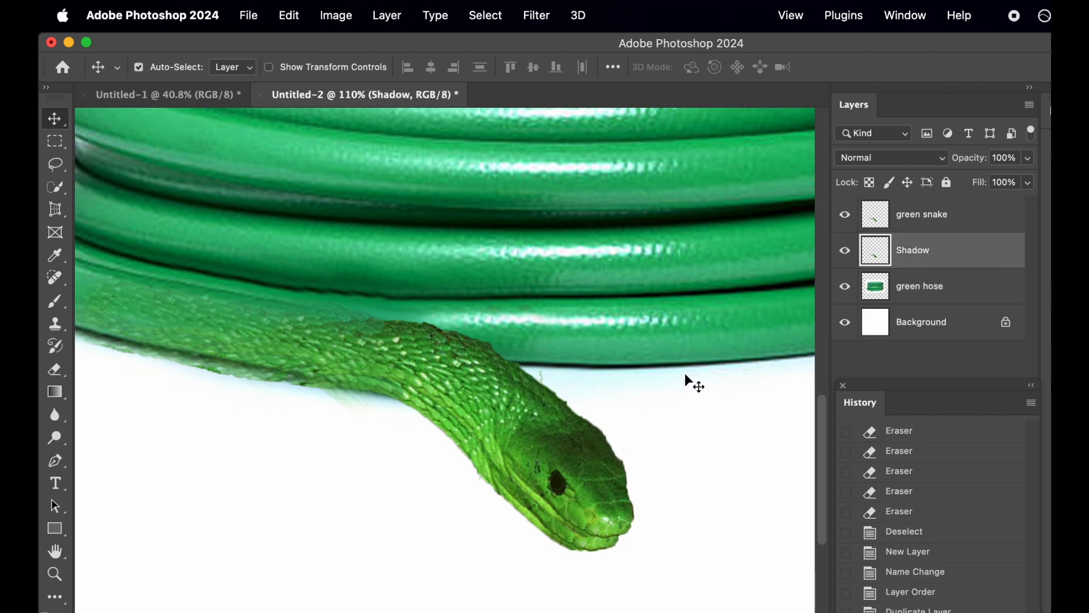
mouse_move(491, 478)
left_mouse_down()
mouse_move(479, 464)
mouse_move(487, 446)
mouse_move(489, 469)
mouse_move(456, 522)
mouse_move(492, 461)
mouse_move(462, 518)
mouse_move(479, 490)
left_mouse_up()
left_click(55, 185)
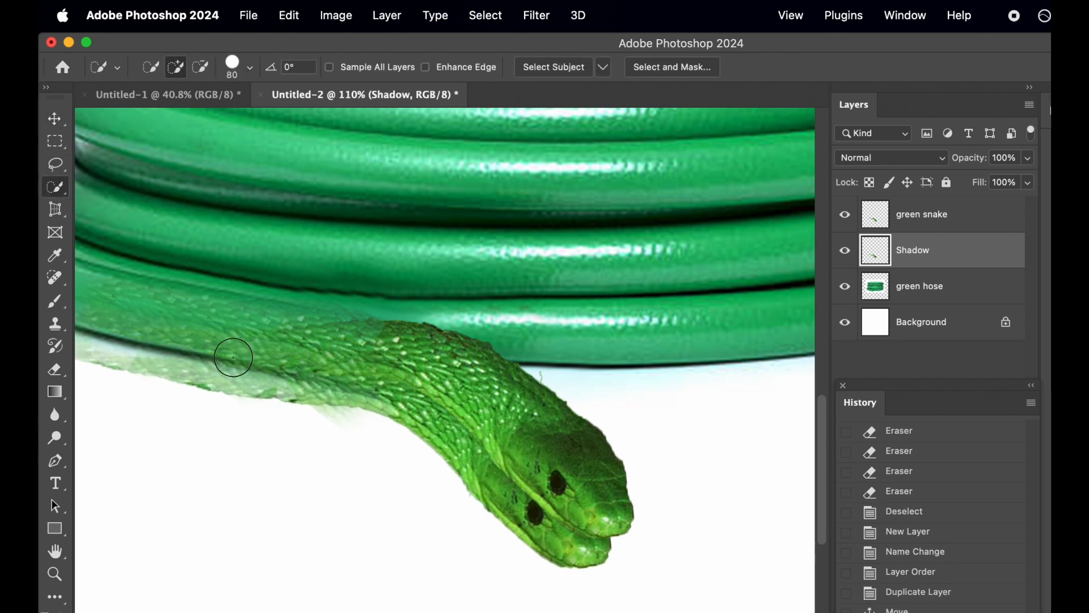
mouse_move(322, 378)
left_mouse_down()
mouse_move(408, 401)
mouse_move(554, 509)
left_mouse_up()
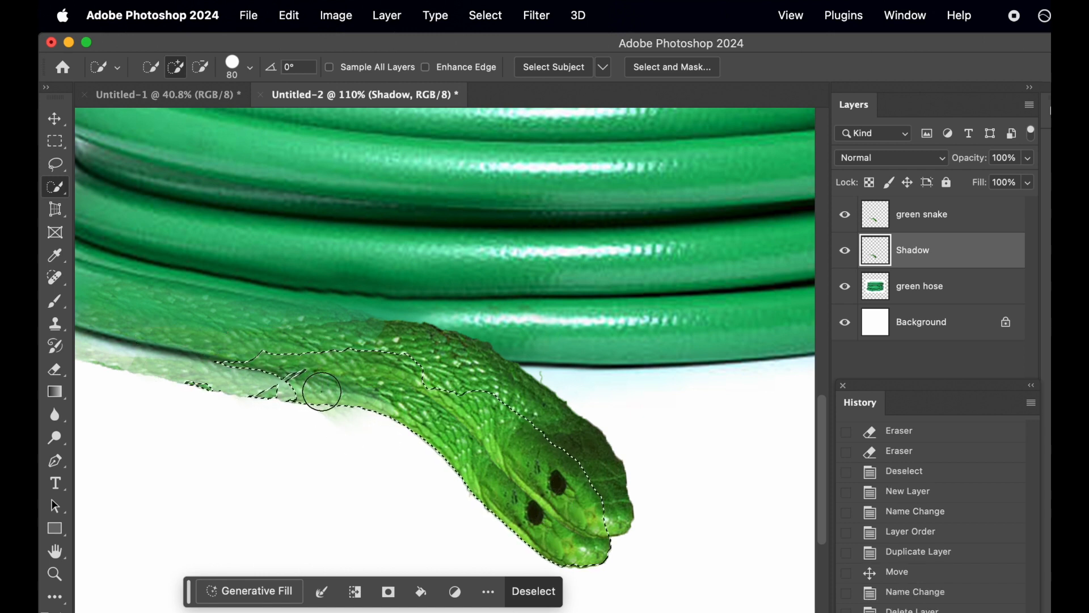
Sample the near-black line beneath the hose and paint over the selected snake copy with a soft brush enlarged from 80 to 200 px.
left_click(57, 258)
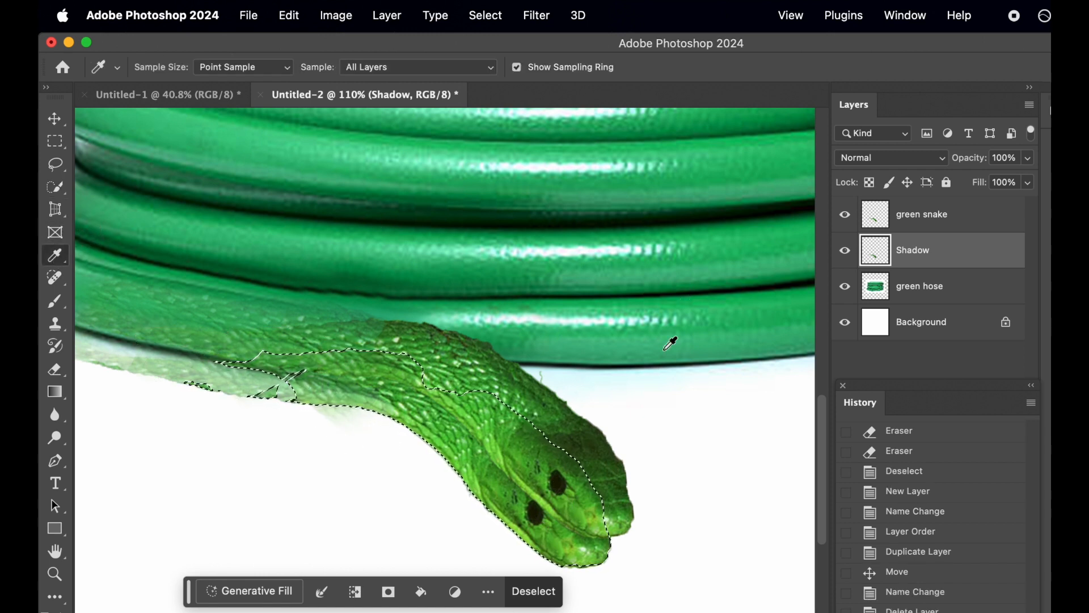
left_click(597, 366)
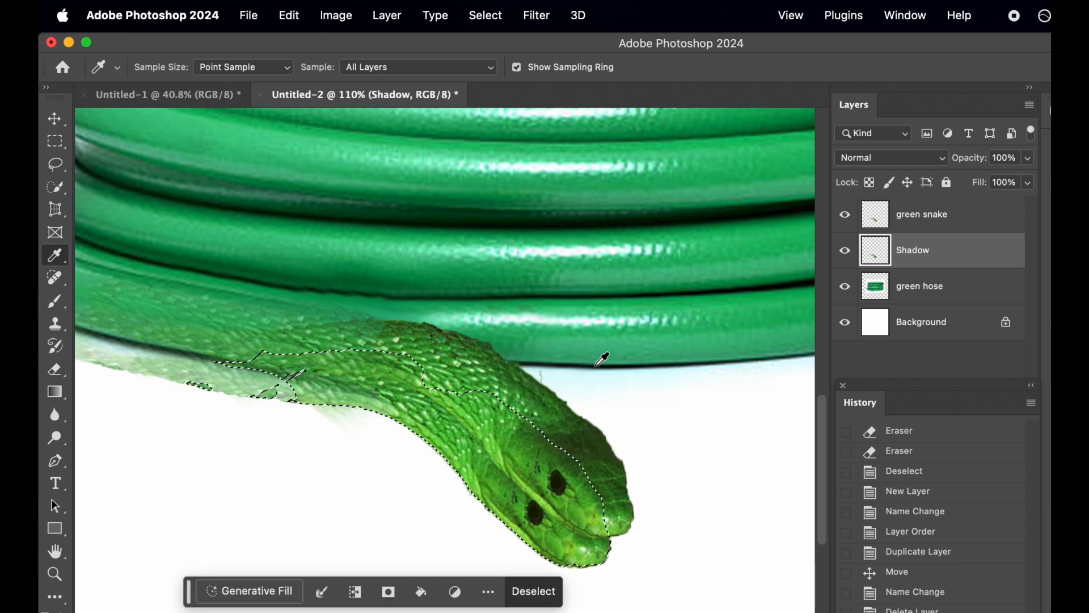
left_click(61, 300)
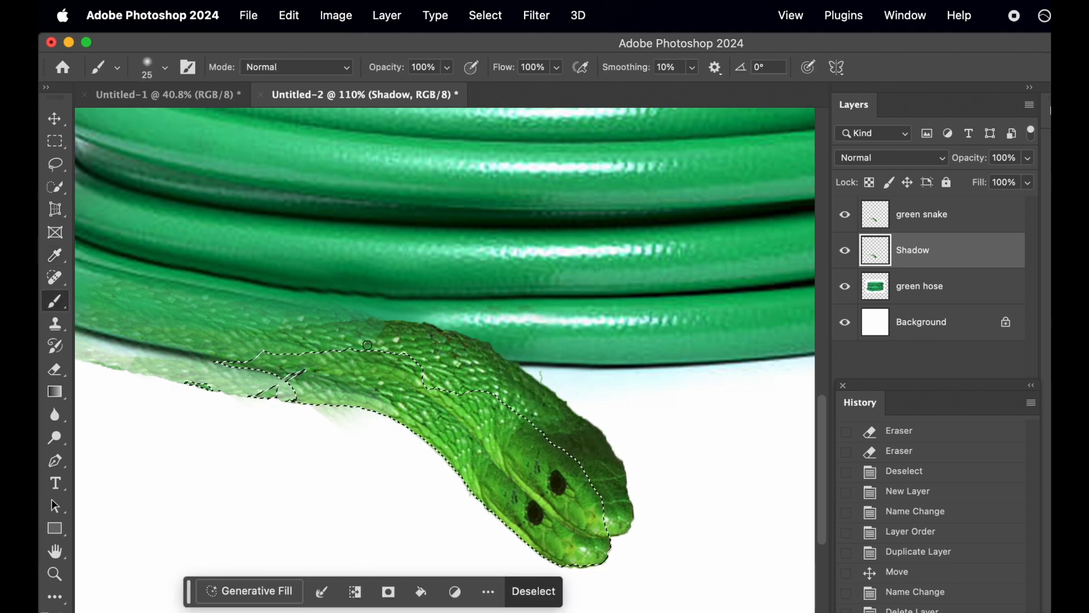
key("bracketright")
key("bracketright")
key("bracketright")
key("bracketright")
key("bracketright")
key("bracketright")
key("bracketright")
key("bracketright")
key("bracketright")
key("bracketright")
key("bracketright")
key("bracketright")
key("bracketright")
key("bracketright")
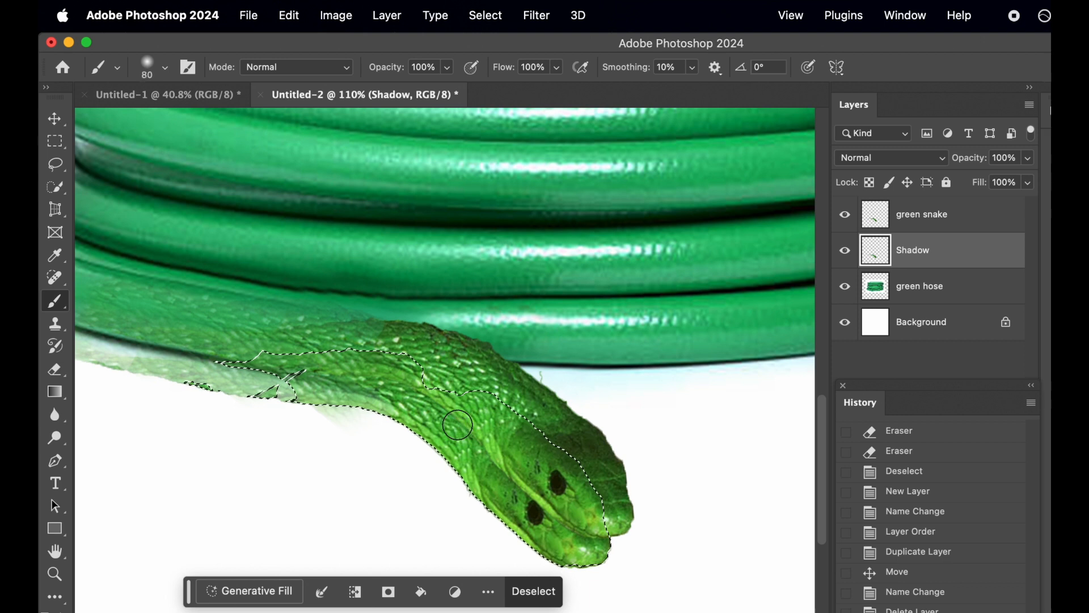
mouse_move(457, 424)
left_mouse_down()
mouse_move(530, 483)
mouse_move(613, 533)
mouse_move(556, 531)
mouse_move(480, 482)
mouse_move(389, 389)
mouse_move(300, 369)
mouse_move(216, 374)
mouse_move(377, 412)
mouse_move(491, 406)
mouse_move(266, 380)
mouse_move(458, 358)
mouse_move(232, 360)
mouse_move(370, 358)
mouse_move(262, 377)
mouse_move(442, 403)
mouse_move(510, 493)
mouse_move(586, 554)
mouse_move(494, 500)
mouse_move(556, 490)
left_mouse_up()
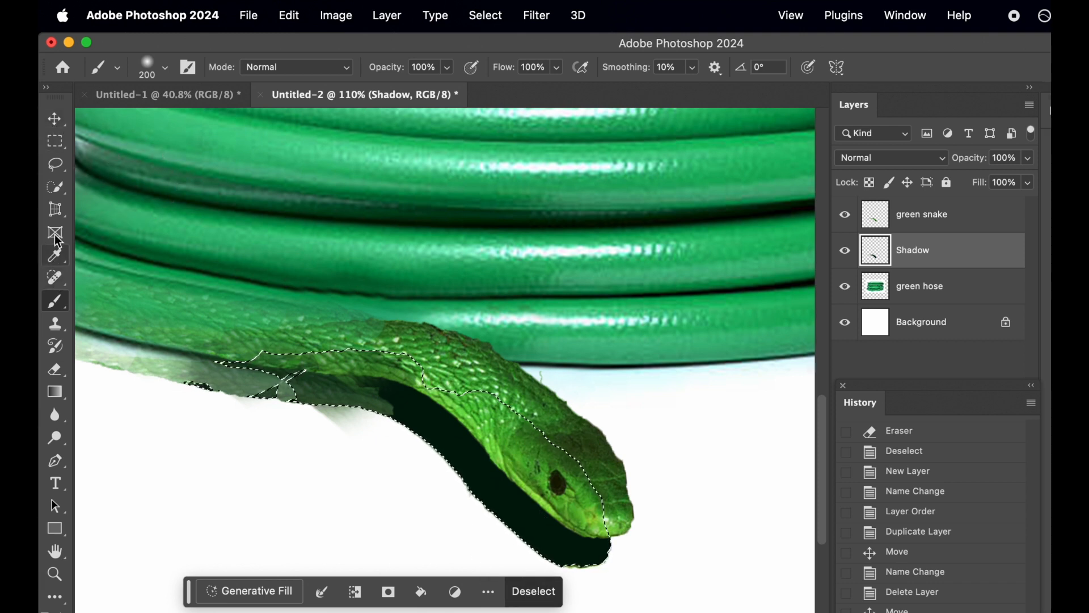
Feather the painted snake-copy selection by 5 pixels and move it up and right so only a thin dark edge shows below the snake.
left_click(55, 186)
right_click(456, 424)
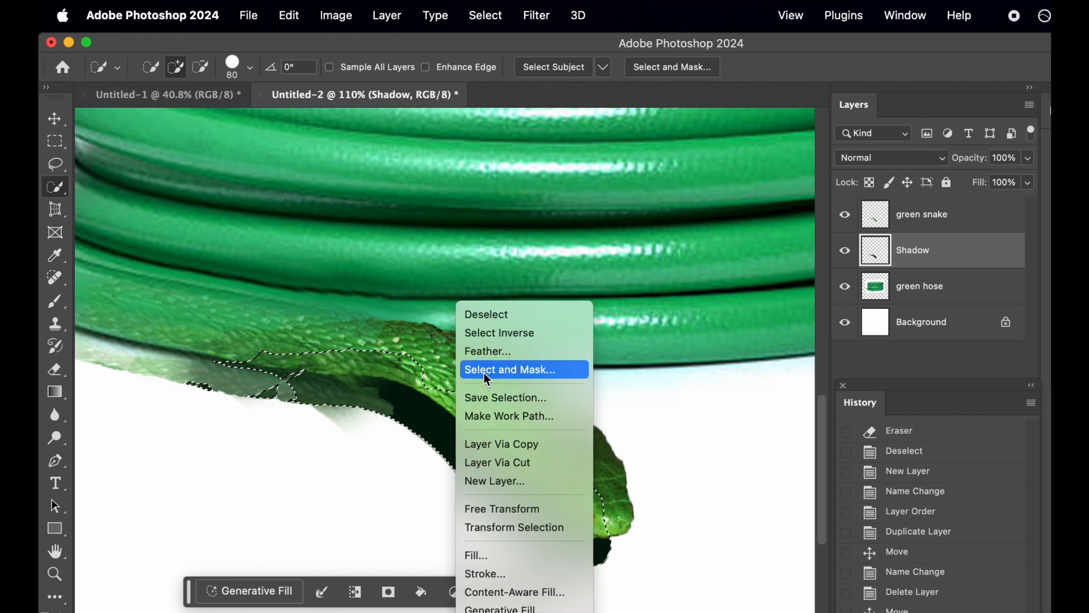
left_click(480, 353)
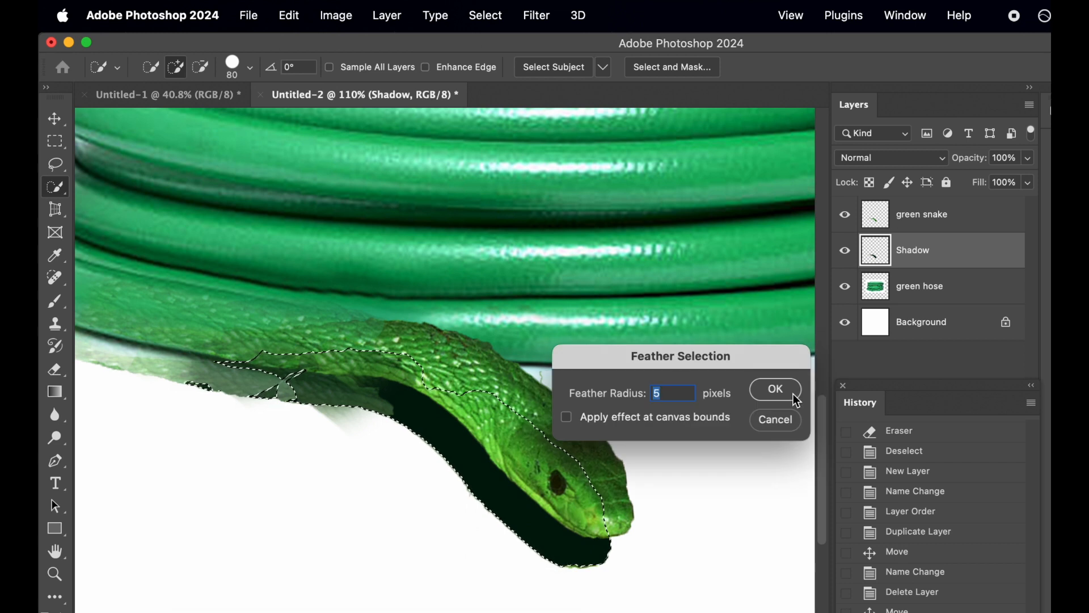
left_click(776, 389)
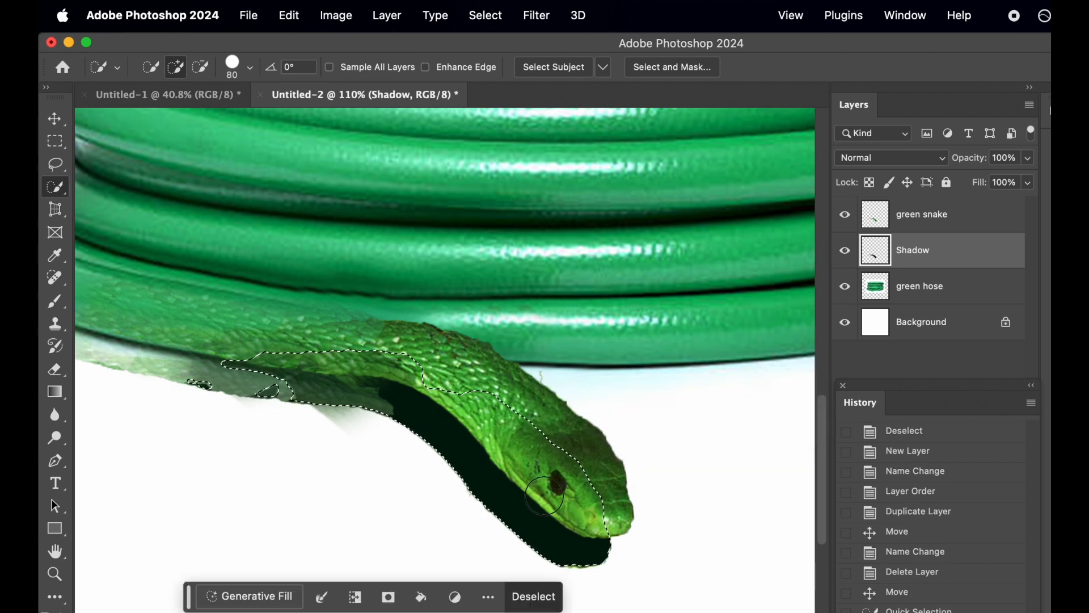
left_click(55, 118)
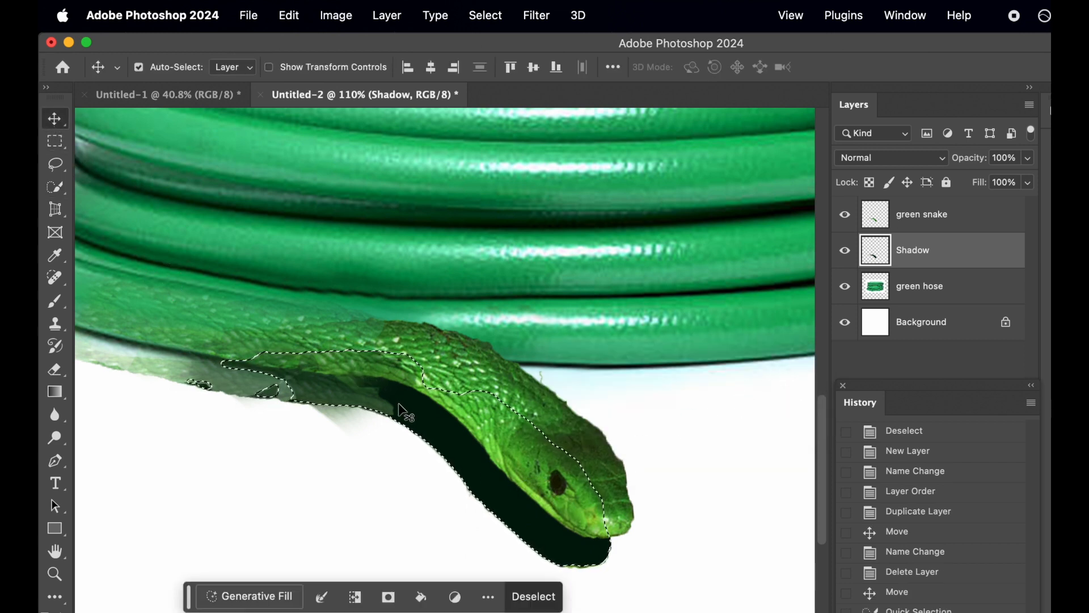
left_click_drag(399, 404, 421, 387)
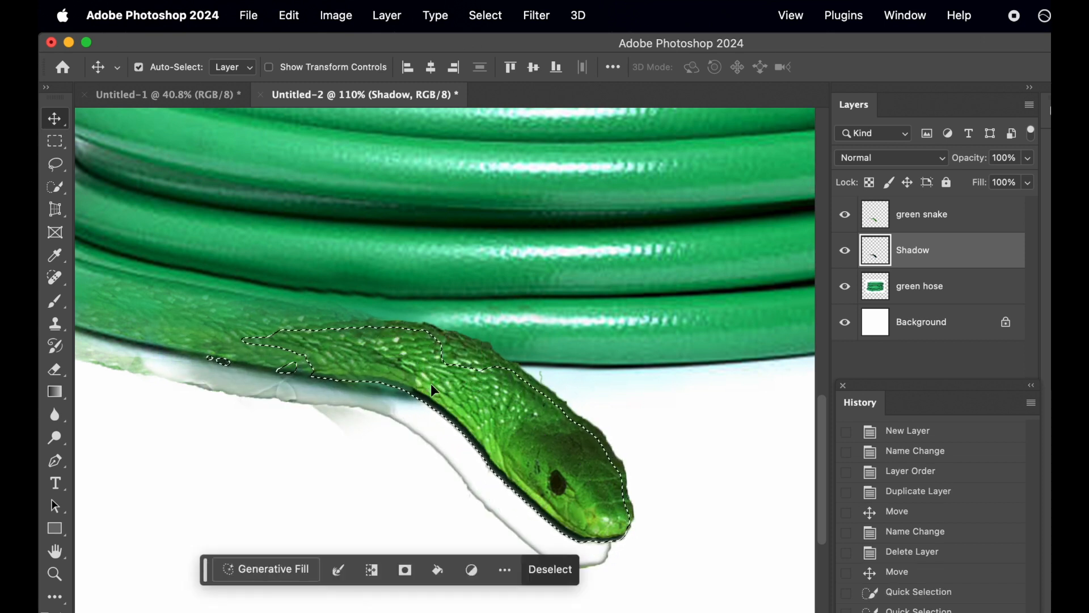
Clear the selection around the dark snake copy on the Shadow layer.
right_click(484, 396)
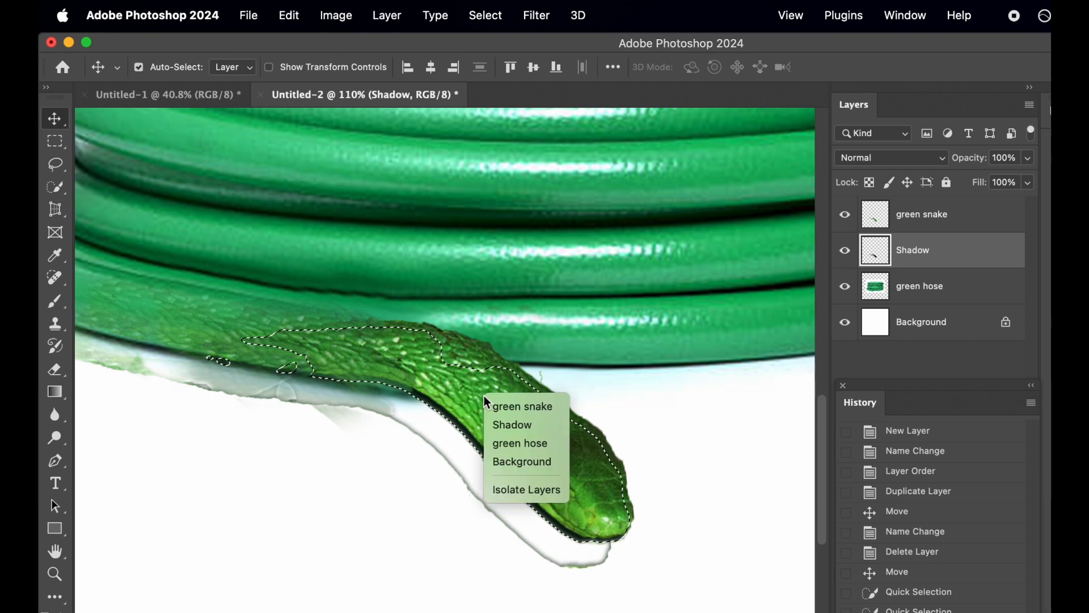
left_click(54, 192)
left_click(54, 190)
left_click(535, 406)
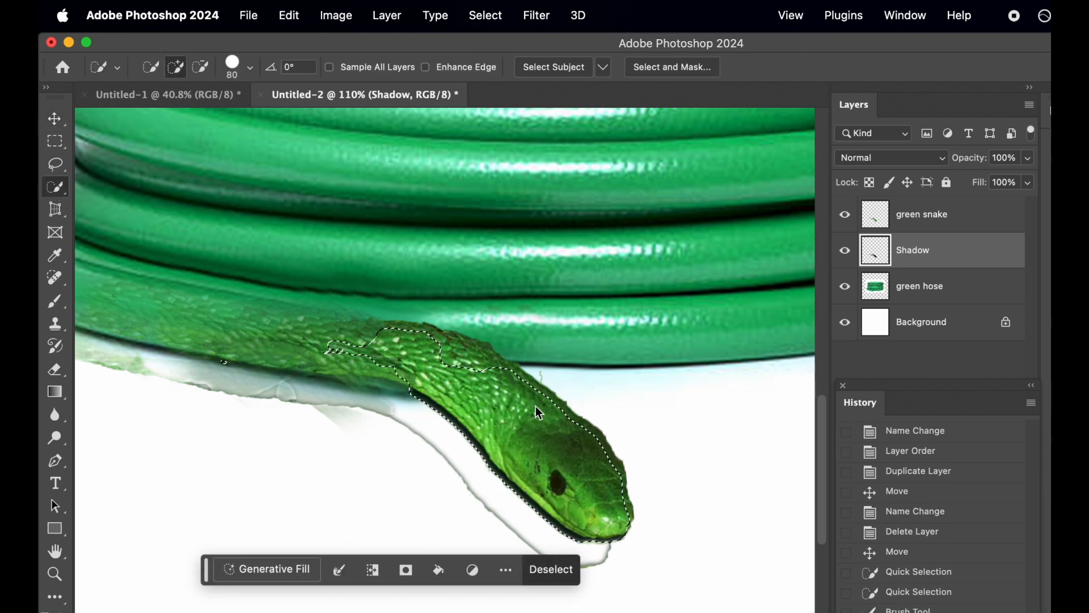
right_click(536, 406)
left_click(573, 310)
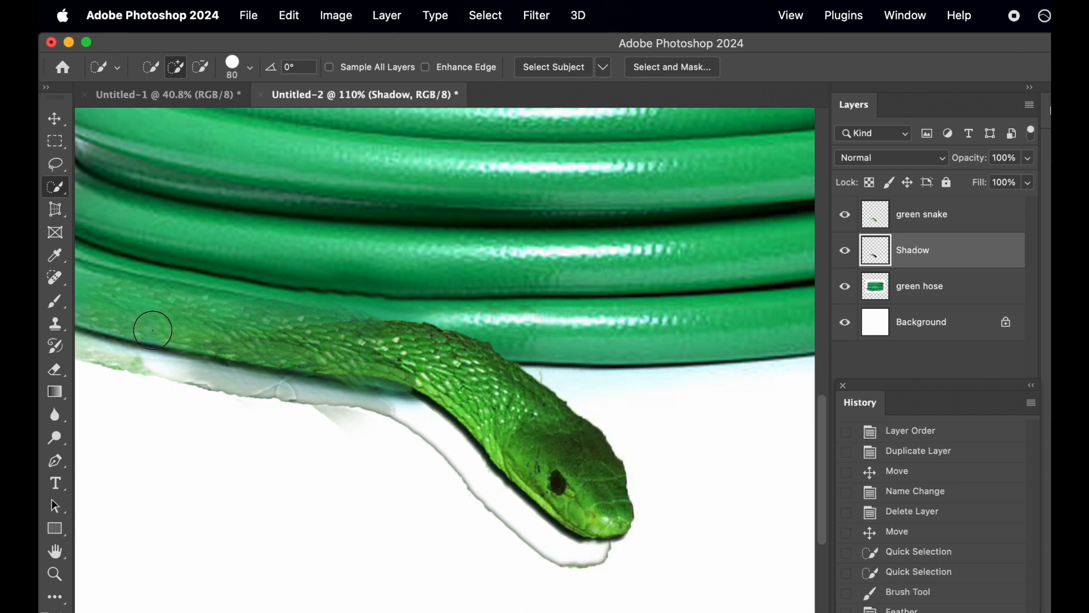
Erase the leftover outline and smudges below the snake on the Shadow layer using a 150 px eraser set to 100% opacity.
left_click(55, 321)
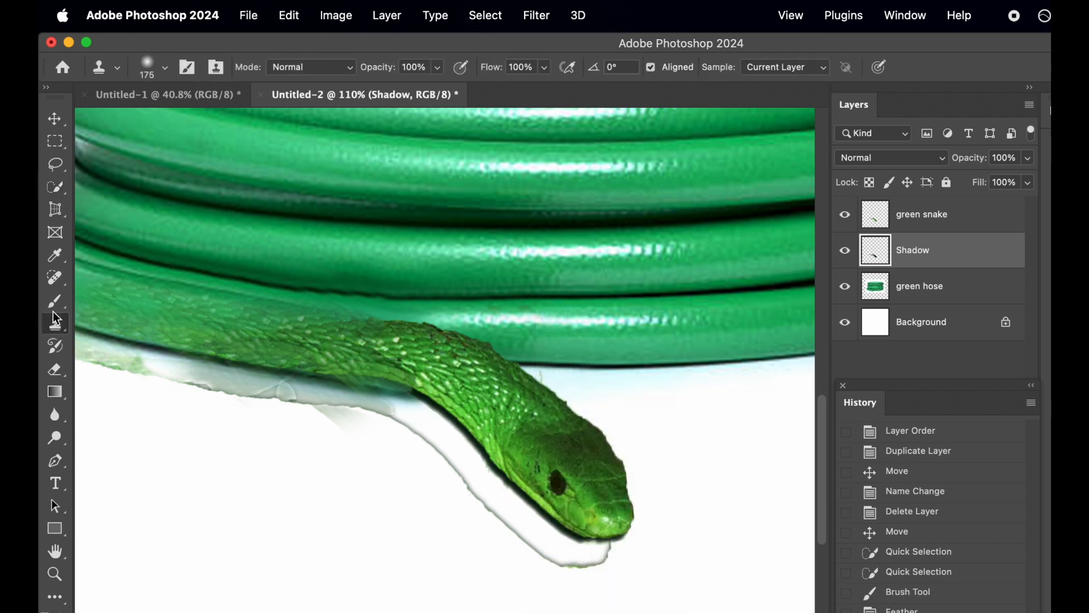
left_click(61, 363)
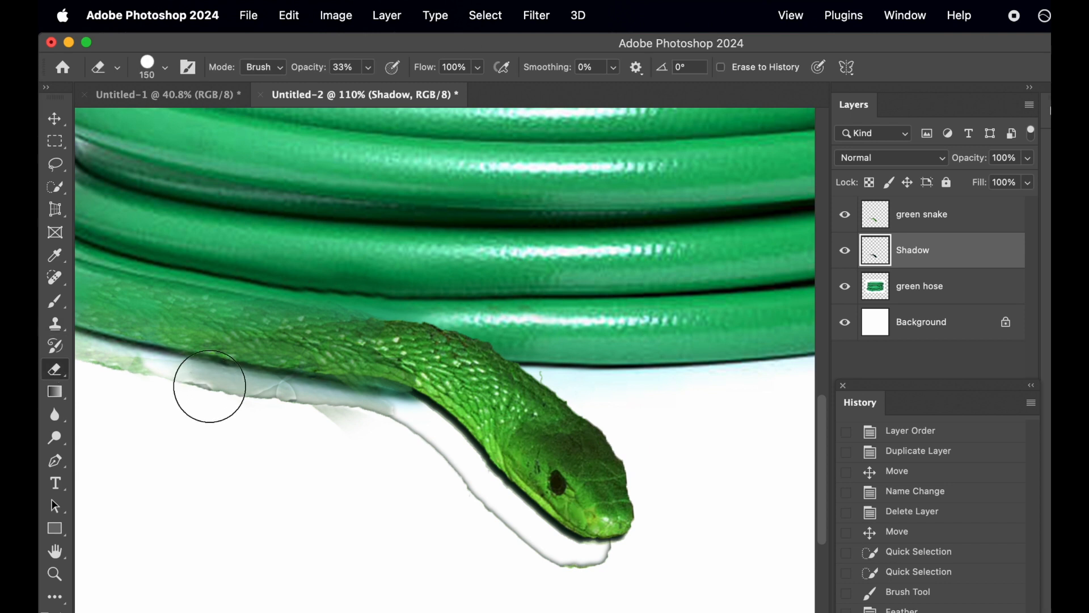
left_click_drag(210, 387, 346, 398)
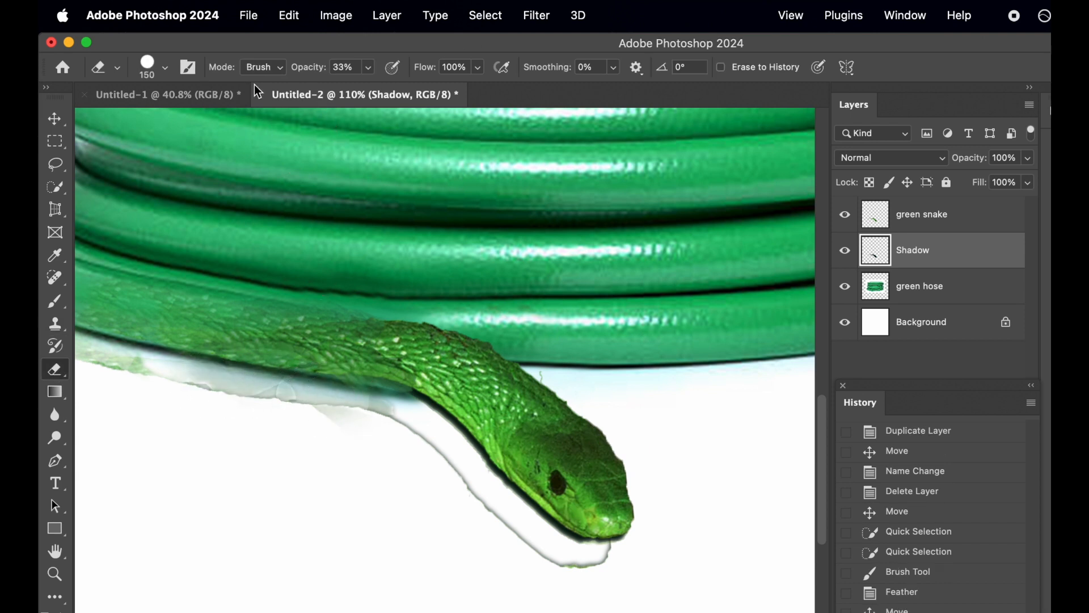
left_click(368, 68)
left_click_drag(371, 91, 445, 93)
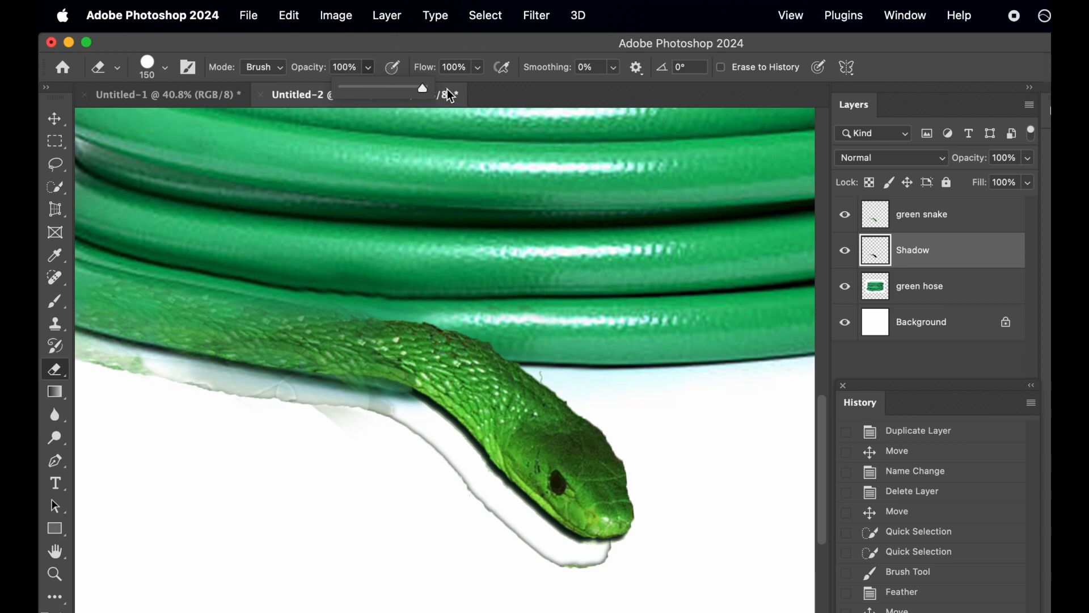
mouse_move(301, 430)
left_mouse_down()
mouse_move(382, 427)
mouse_move(274, 404)
mouse_move(177, 400)
mouse_move(44, 367)
mouse_move(185, 364)
mouse_move(209, 388)
mouse_move(313, 436)
mouse_move(421, 441)
mouse_move(463, 495)
mouse_move(393, 455)
mouse_move(357, 409)
mouse_move(110, 355)
mouse_move(81, 314)
mouse_move(278, 353)
mouse_move(332, 340)
mouse_move(255, 332)
mouse_move(328, 315)
mouse_move(404, 326)
mouse_move(315, 357)
mouse_move(394, 336)
mouse_move(426, 349)
mouse_move(398, 347)
mouse_move(513, 366)
left_mouse_up()
key("super+z")
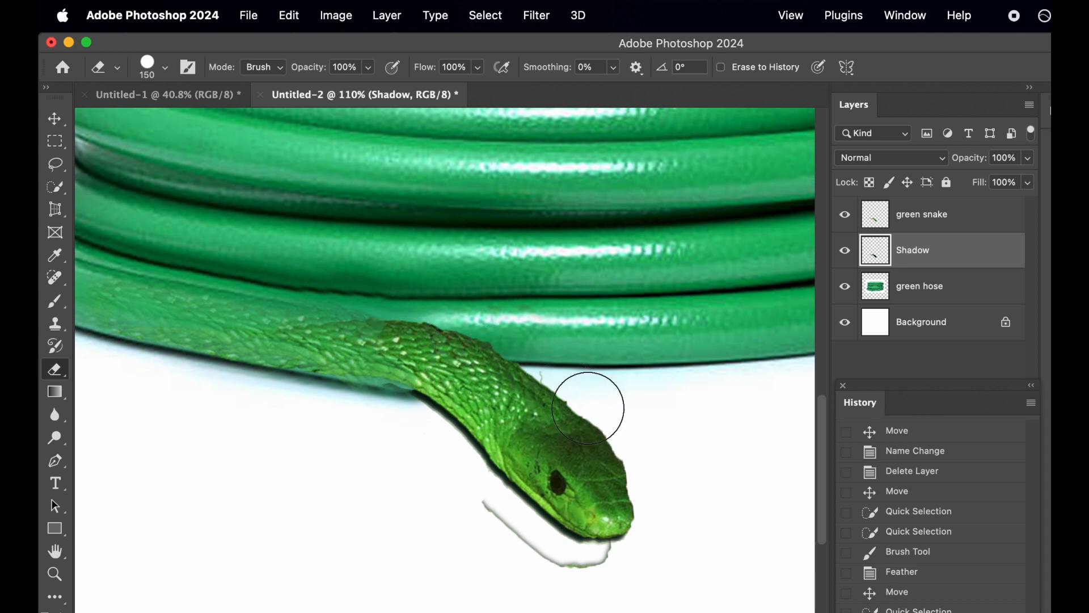
mouse_move(628, 568)
left_mouse_down()
mouse_move(539, 572)
mouse_move(460, 526)
mouse_move(419, 467)
mouse_move(397, 459)
left_mouse_up()
Select the Shadow layer and nudge the dark shadow slightly into place beneath the snake.
scroll(398, 464, "down", 1)
scroll(398, 464, "down", 4)
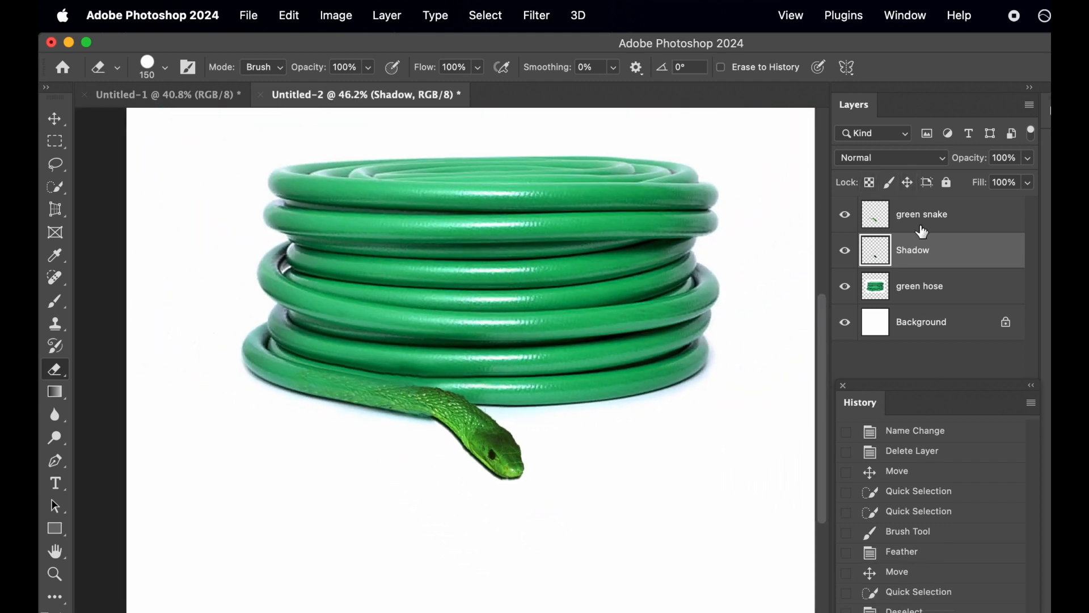
left_click(55, 118)
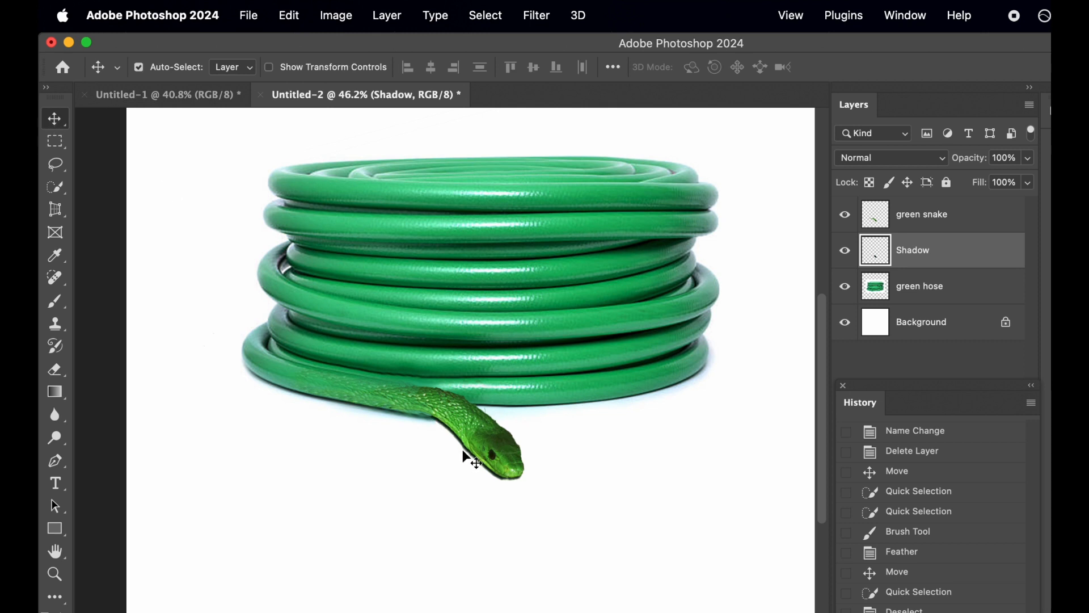
left_click(471, 454)
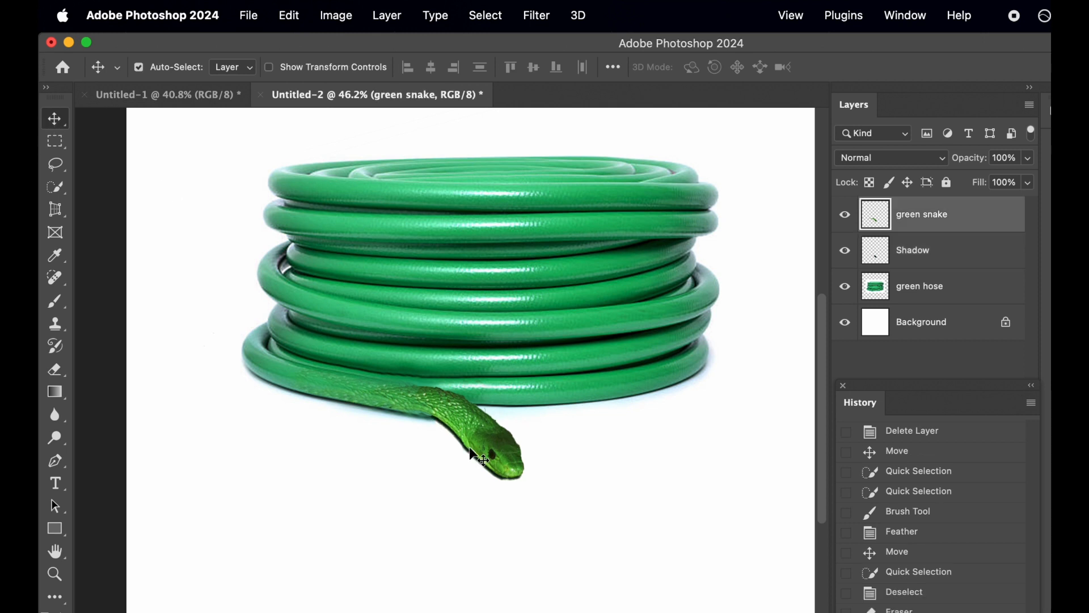
left_click(932, 259)
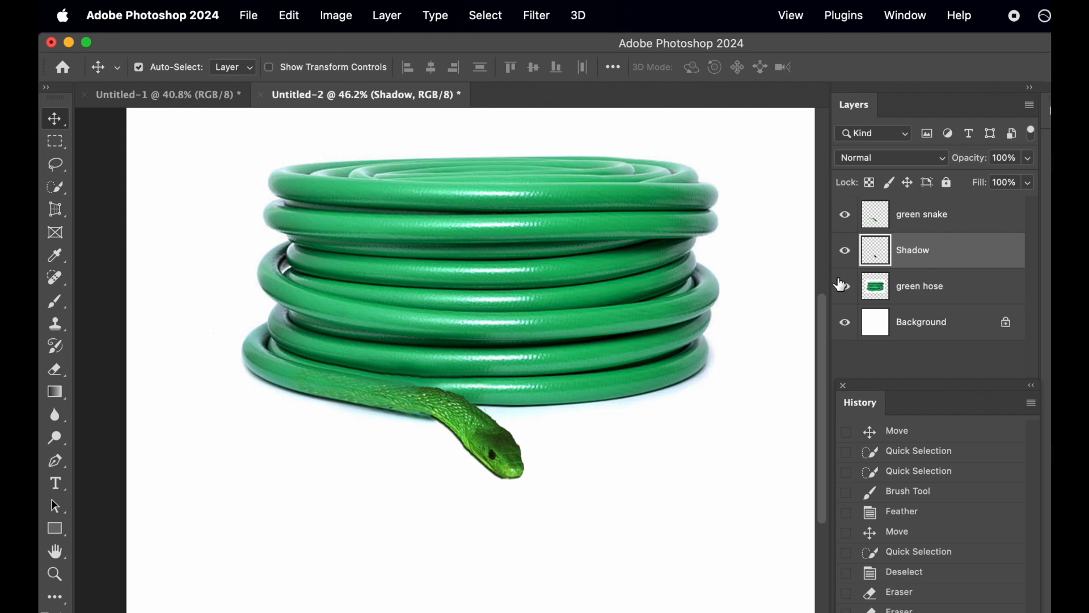
Clone the hose's dark lower edge along the underside of the snake's body on the green hose layer with a 175 px Clone Stamp.
scroll(448, 424, "up", 5)
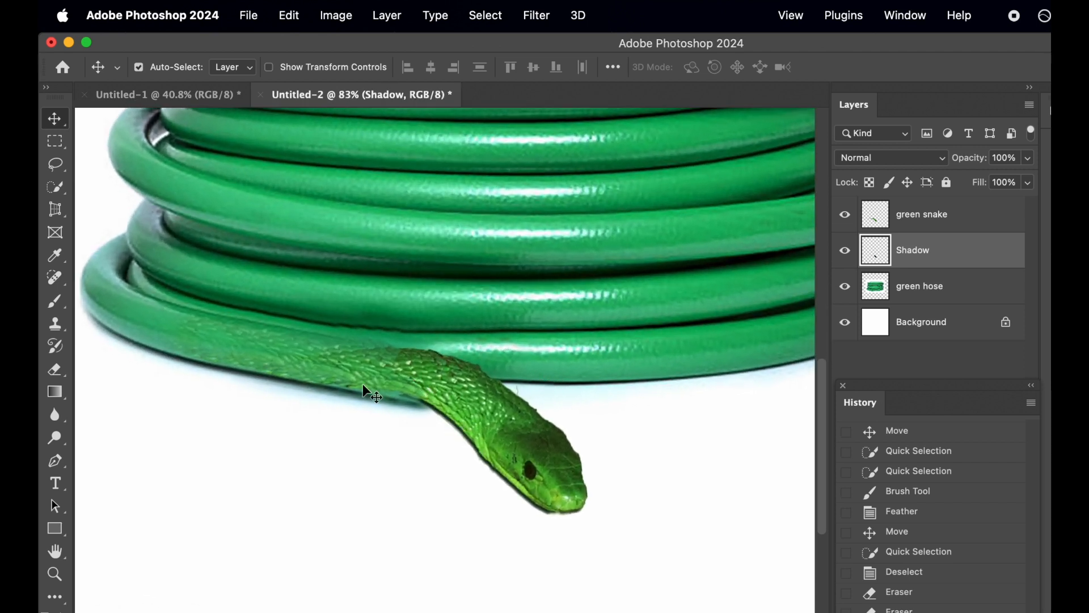
scroll(363, 384, "up", 3)
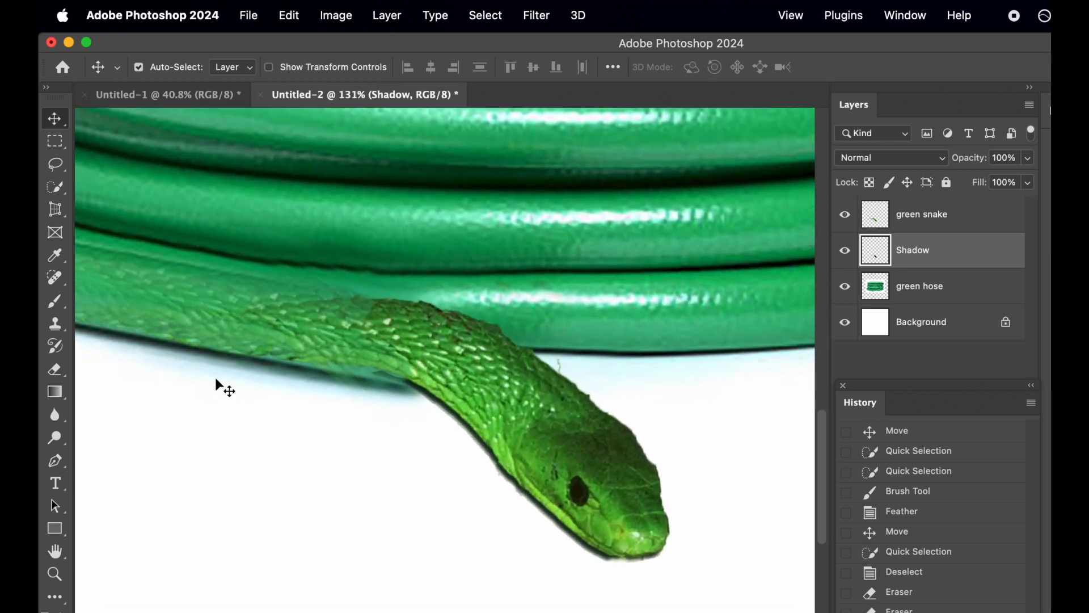
left_click(55, 324)
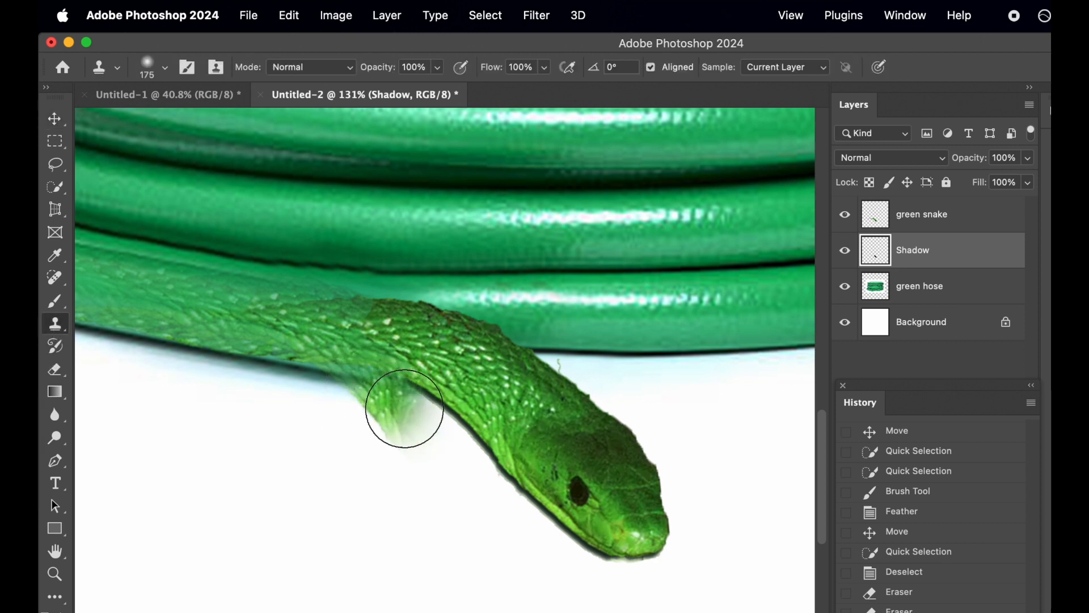
left_click(889, 300)
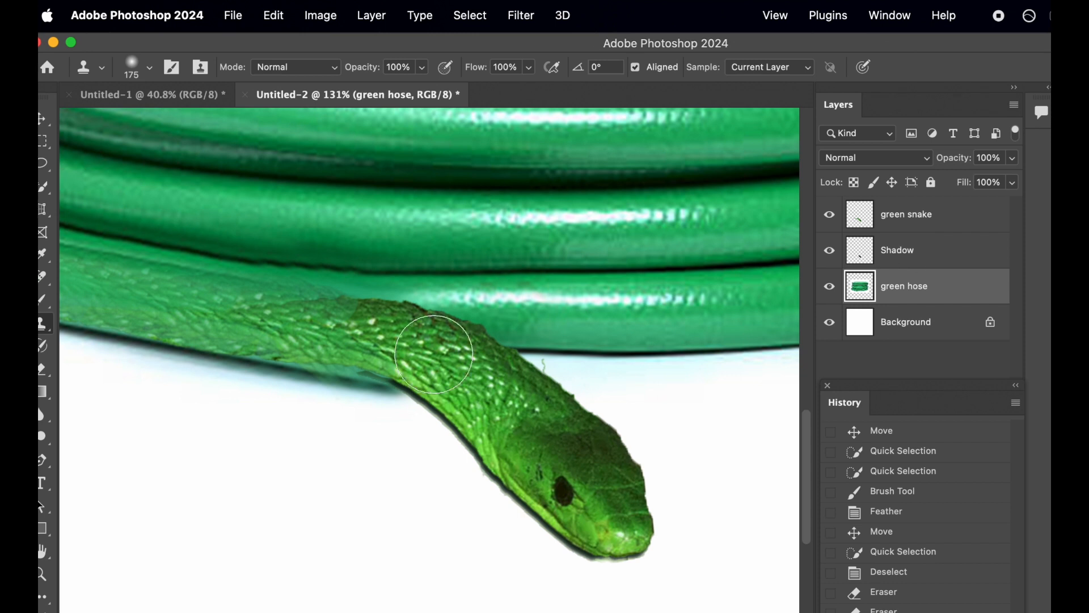
left_click(182, 336, "alt")
mouse_move(363, 366)
left_mouse_down()
mouse_move(374, 369)
mouse_move(297, 369)
mouse_move(335, 360)
left_mouse_up()
left_click(536, 372)
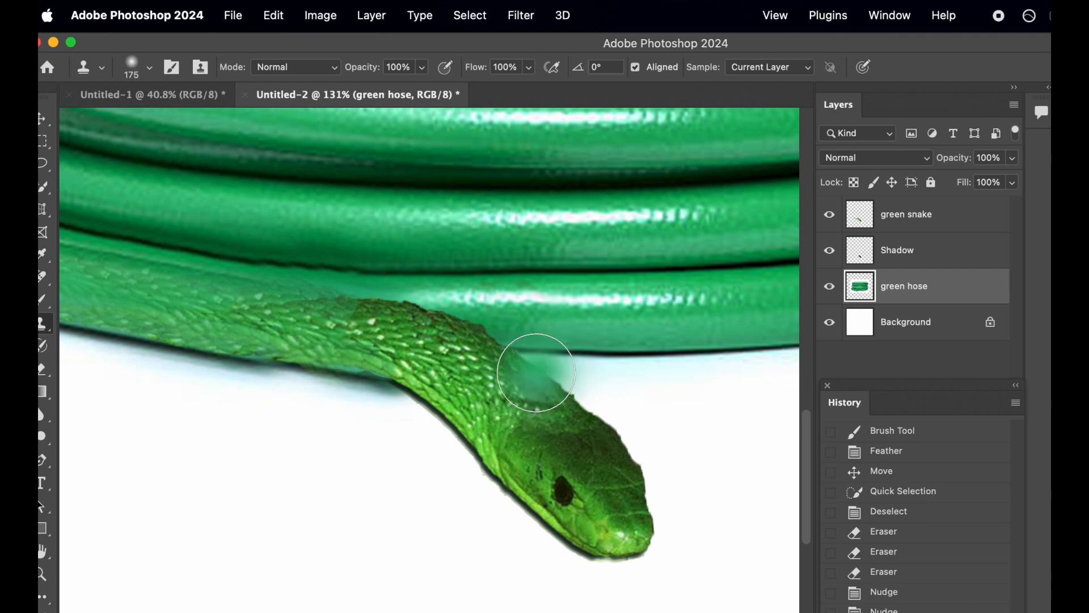
Examine the whole hose-snake composite on the canvas, checking the blend and the shadow beneath the snake.
key("super+0")
scroll(536, 372, "down", 1)
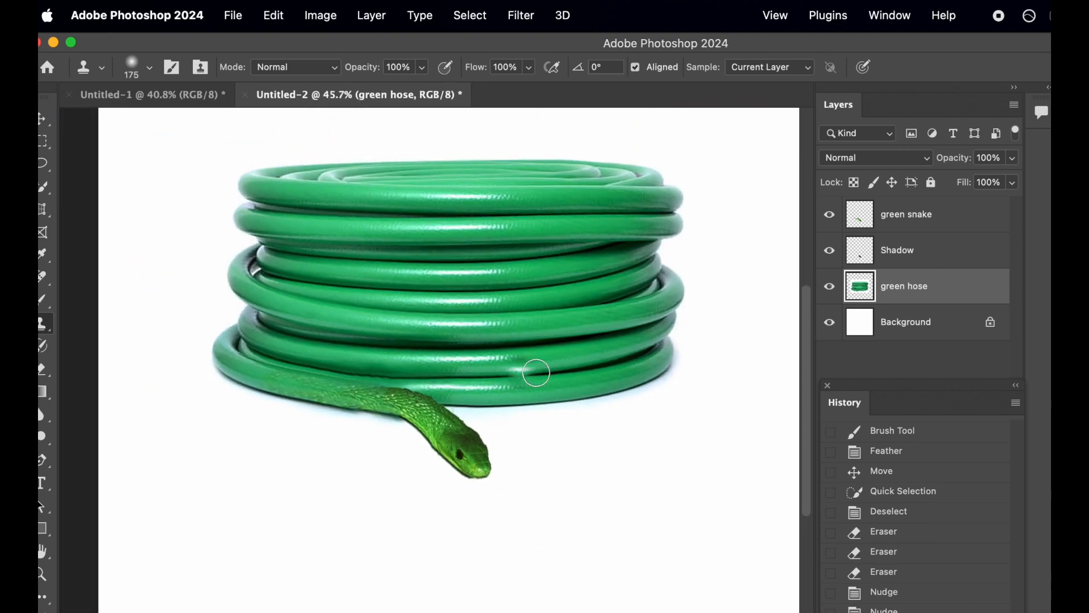
scroll(536, 373, "up", 2)
scroll(536, 373, "right", 2)
scroll(536, 373, "left", 1)
scroll(537, 373, "down", 2)
scroll(536, 373, "down", 1)
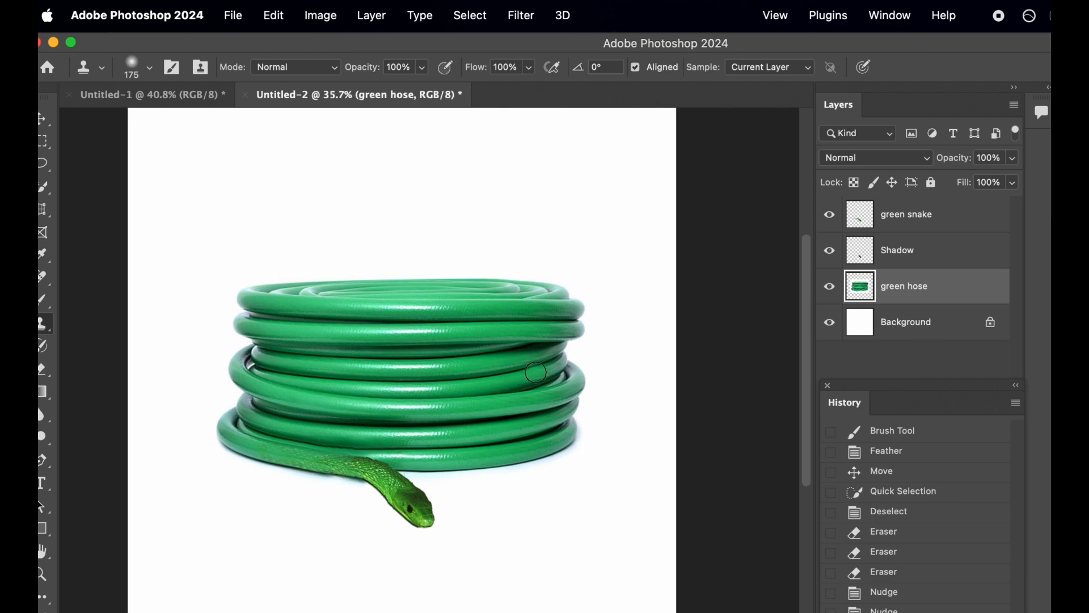
scroll(435, 339, "left", 2)
scroll(436, 340, "up", 2)
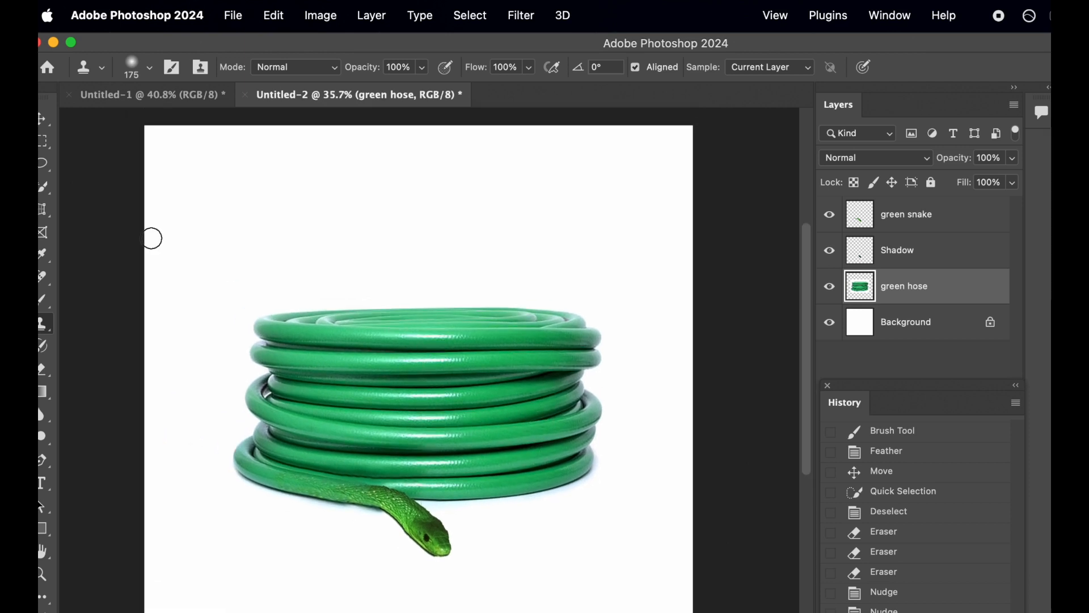
scroll(151, 158, "left", 3)
scroll(160, 161, "down", 1)
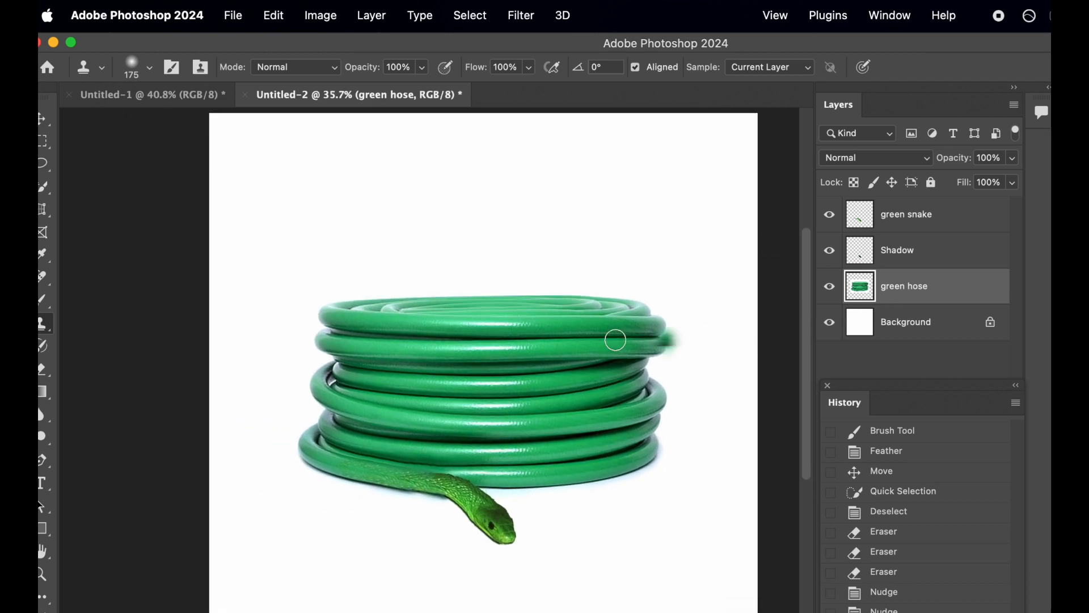
scroll(615, 340, "right", 2)
scroll(615, 340, "down", 1)
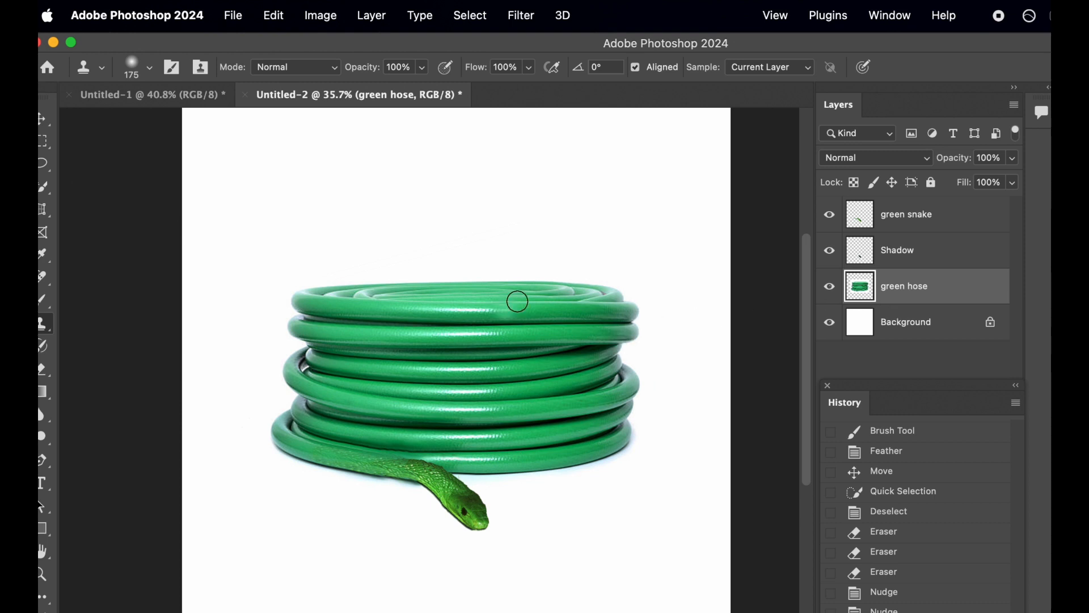
Sample a light green from the hose and paint it over the visible Background layer with a soft brush enlarged to 1100 px.
left_click(908, 334)
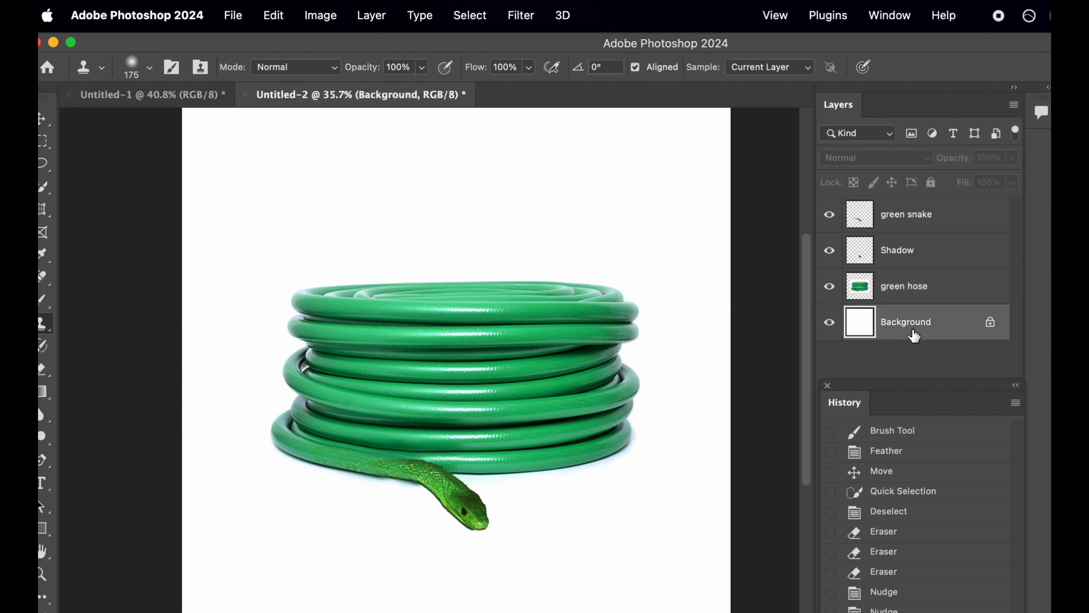
scroll(545, 290, "down", 2)
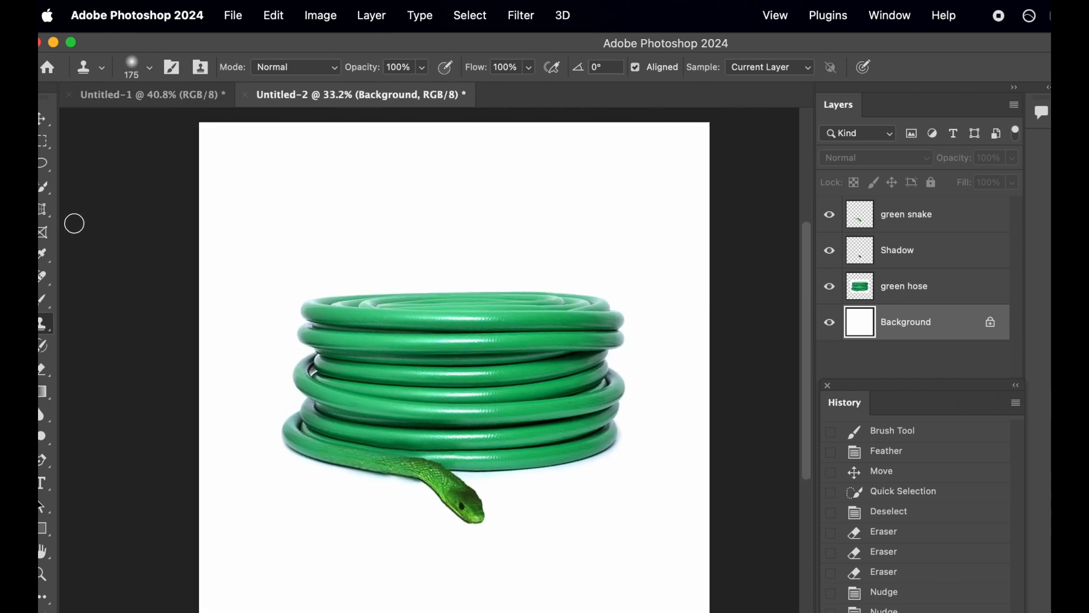
scroll(65, 238, "down", 3)
scroll(65, 239, "up", 2)
scroll(65, 239, "up", 1)
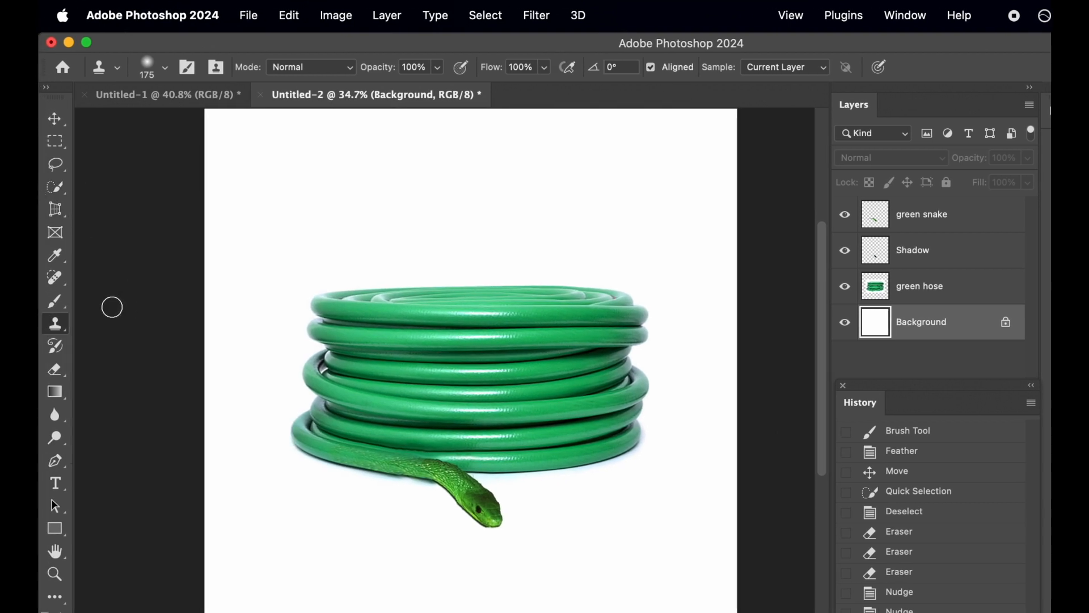
left_click(55, 302)
key("bracketright")
key("bracketright")
key("bracketright")
key("bracketright")
key("bracketright")
key("bracketright")
key("bracketright")
key("bracketright")
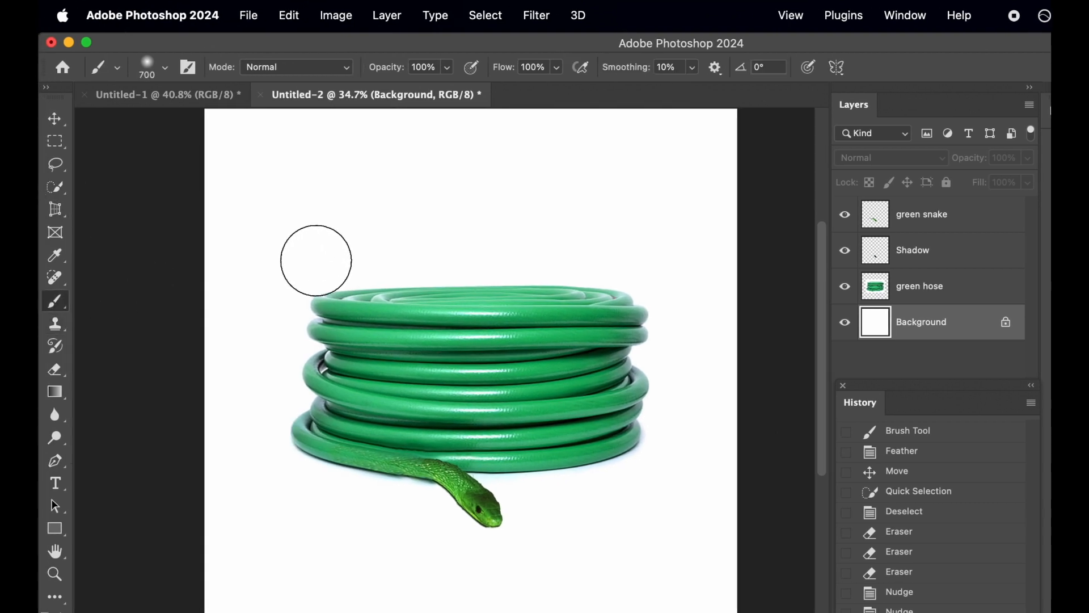
left_click(56, 258)
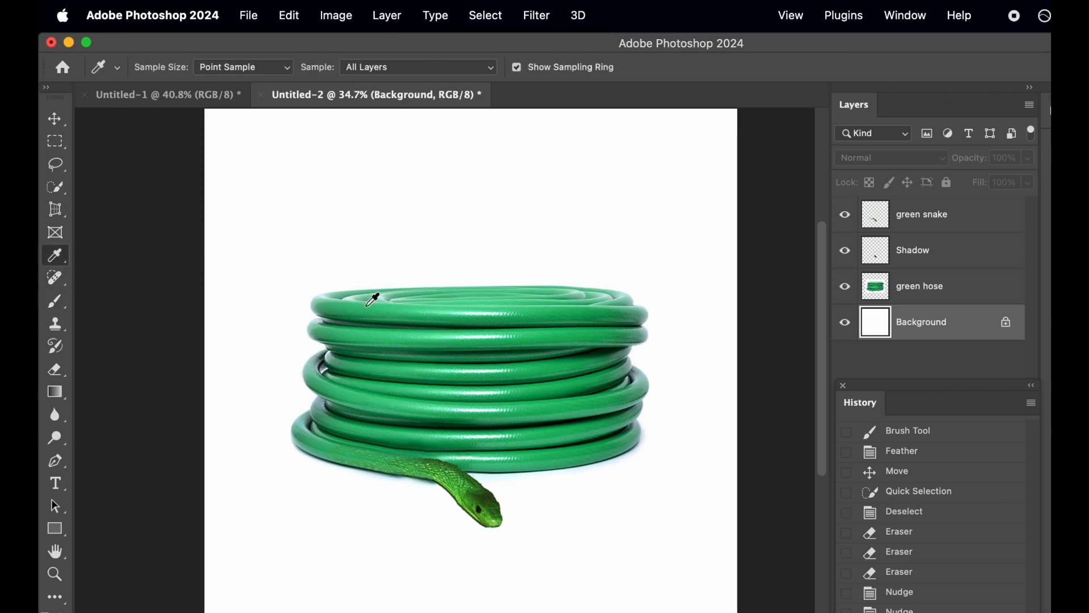
left_click(55, 301)
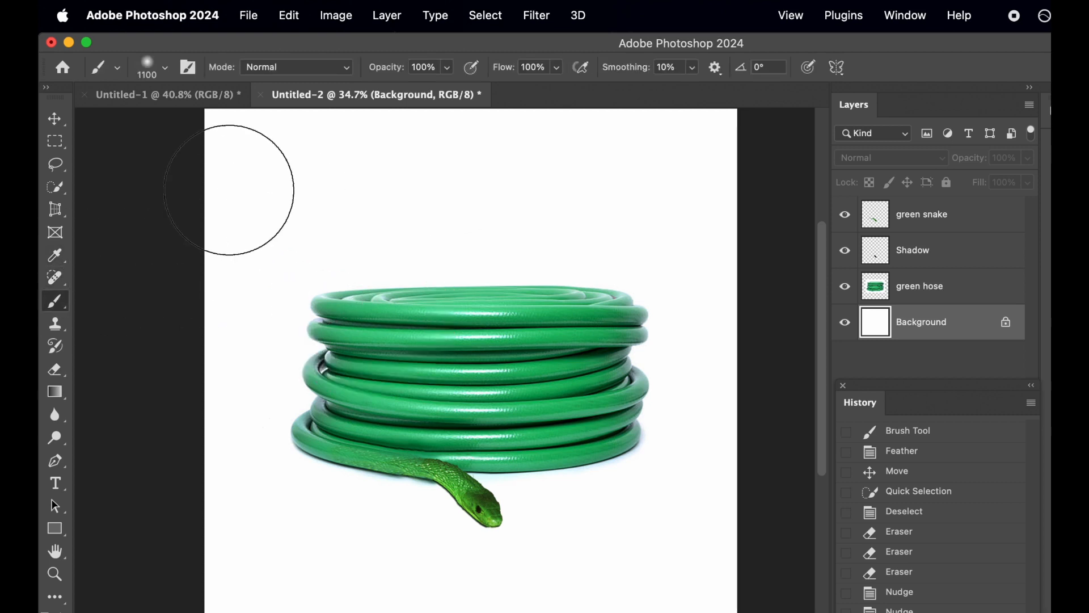
mouse_move(229, 190)
left_mouse_down()
mouse_move(231, 115)
mouse_move(256, 147)
mouse_move(726, 118)
mouse_move(458, 228)
mouse_move(175, 211)
mouse_move(253, 367)
mouse_move(260, 340)
mouse_move(263, 606)
mouse_move(596, 539)
mouse_move(356, 558)
mouse_move(596, 573)
mouse_move(792, 606)
mouse_move(791, 297)
mouse_move(713, 57)
mouse_move(709, 527)
mouse_move(697, 227)
mouse_move(672, 42)
mouse_move(582, 242)
mouse_move(624, 205)
mouse_move(365, 192)
mouse_move(287, 323)
mouse_move(297, 371)
mouse_move(328, 181)
mouse_move(193, 562)
mouse_move(414, 336)
mouse_move(521, 437)
mouse_move(582, 194)
left_mouse_up()
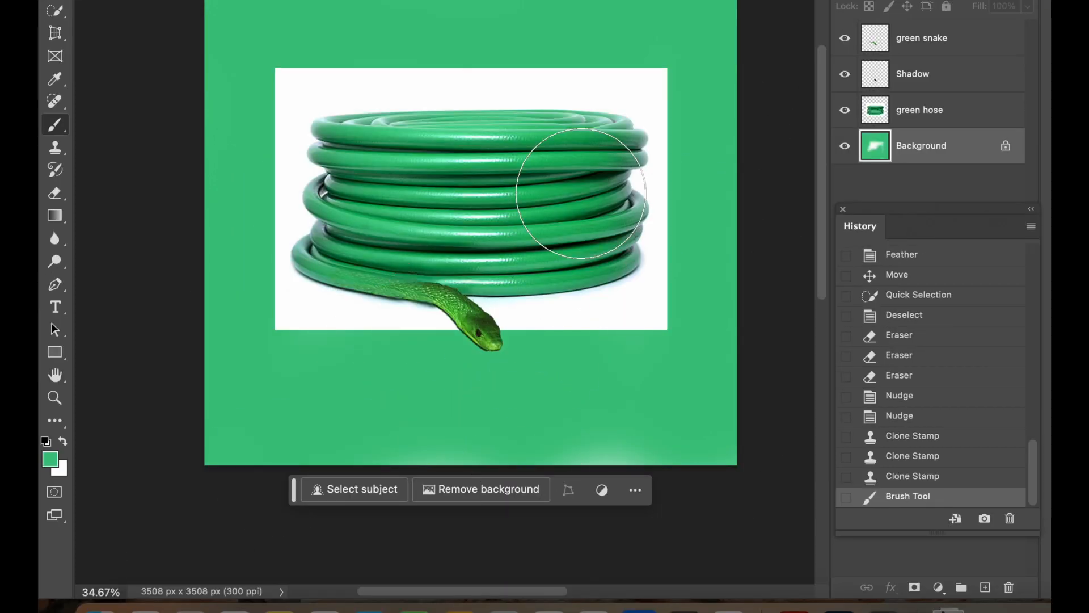
scroll(582, 194, "up", 5)
left_click(146, 142)
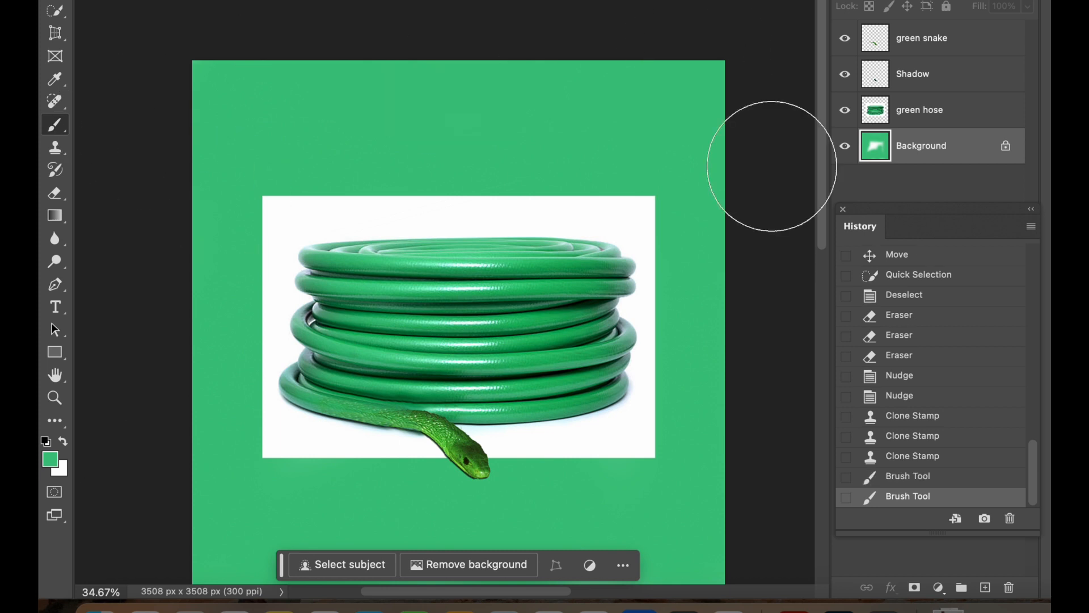
Quick-select the white area around the hose on the green hose layer, delete it and clear the selection.
left_click(908, 114)
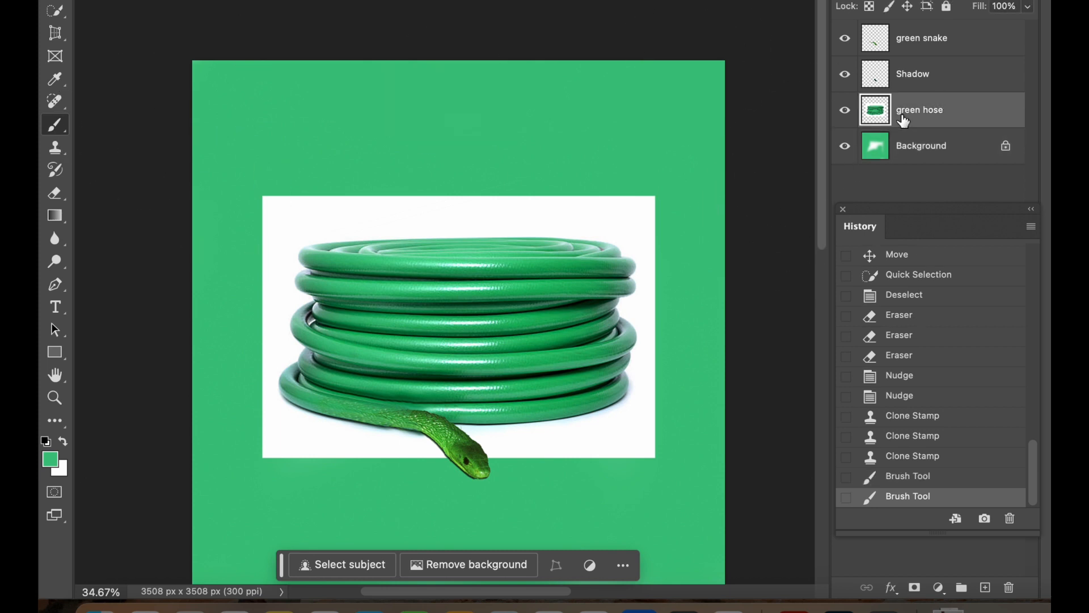
scroll(59, 83, "up", 5)
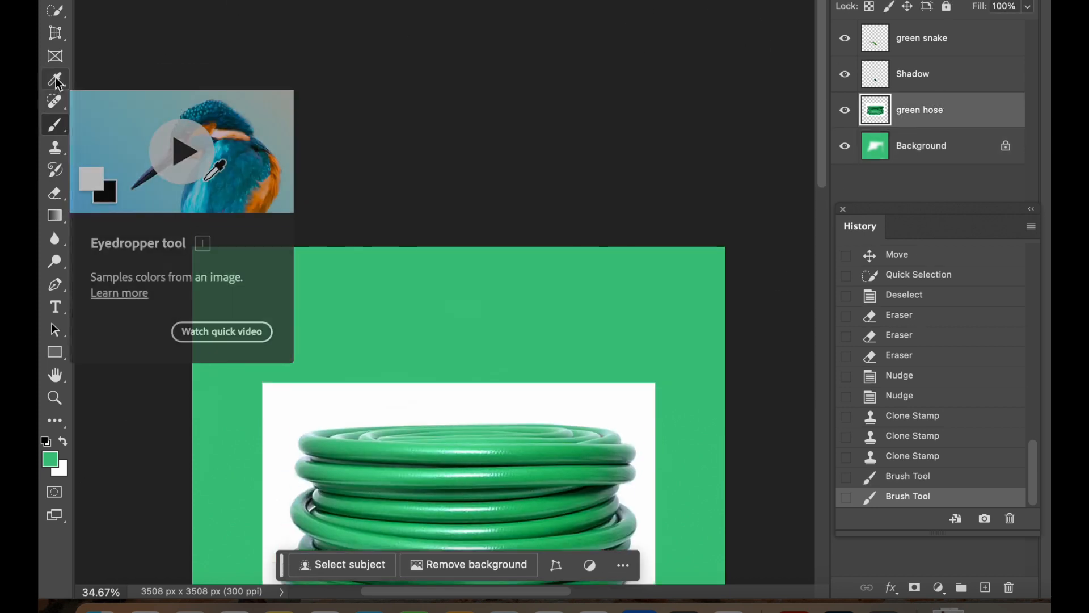
left_click(58, 14)
scroll(322, 246, "down", 5)
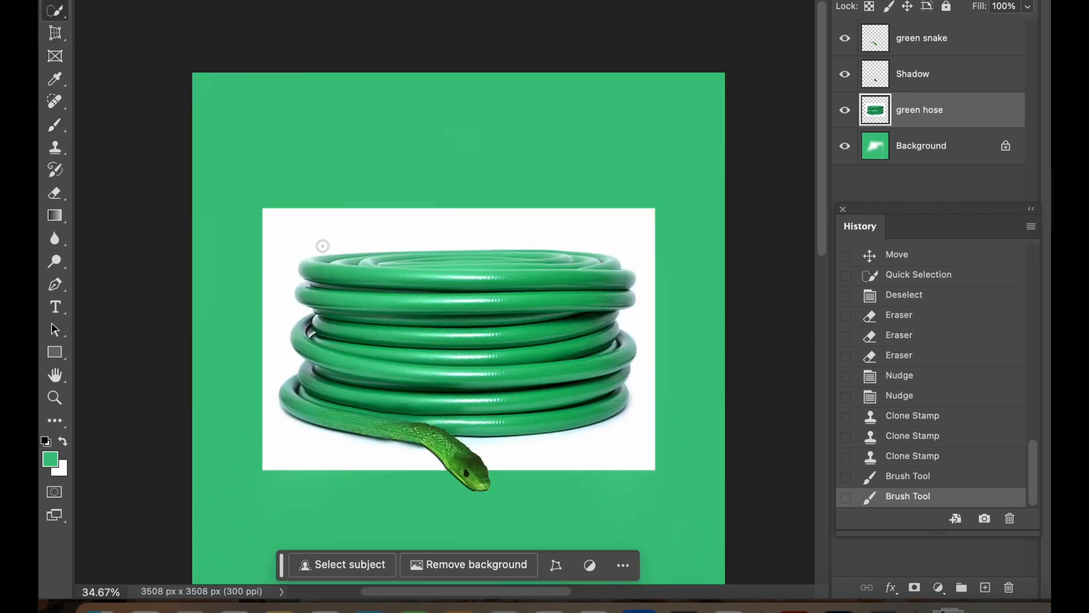
left_click_drag(317, 219, 631, 221)
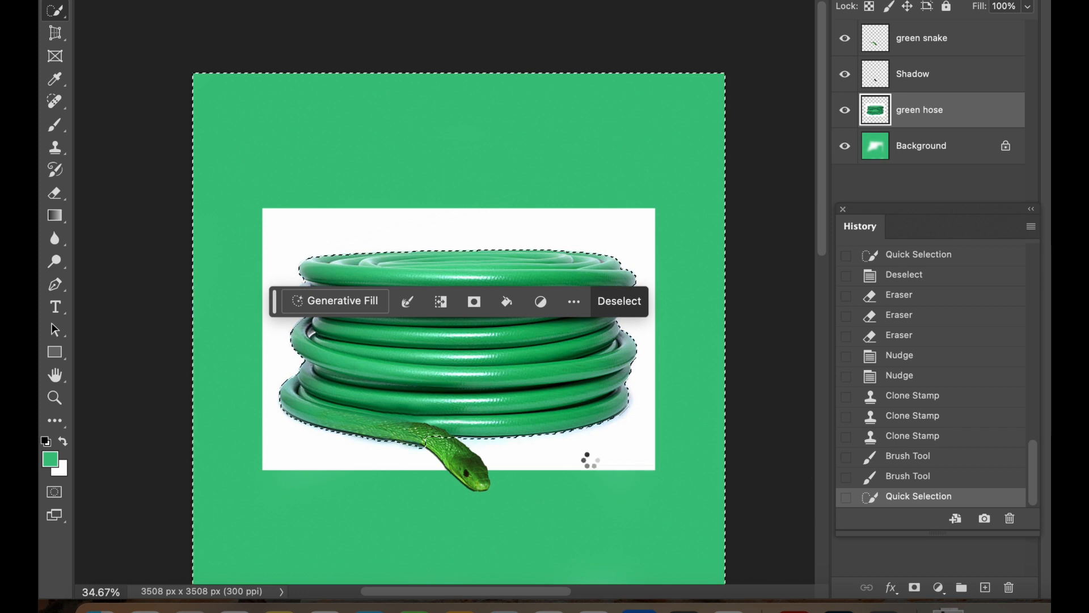
left_click(589, 457)
key("Delete")
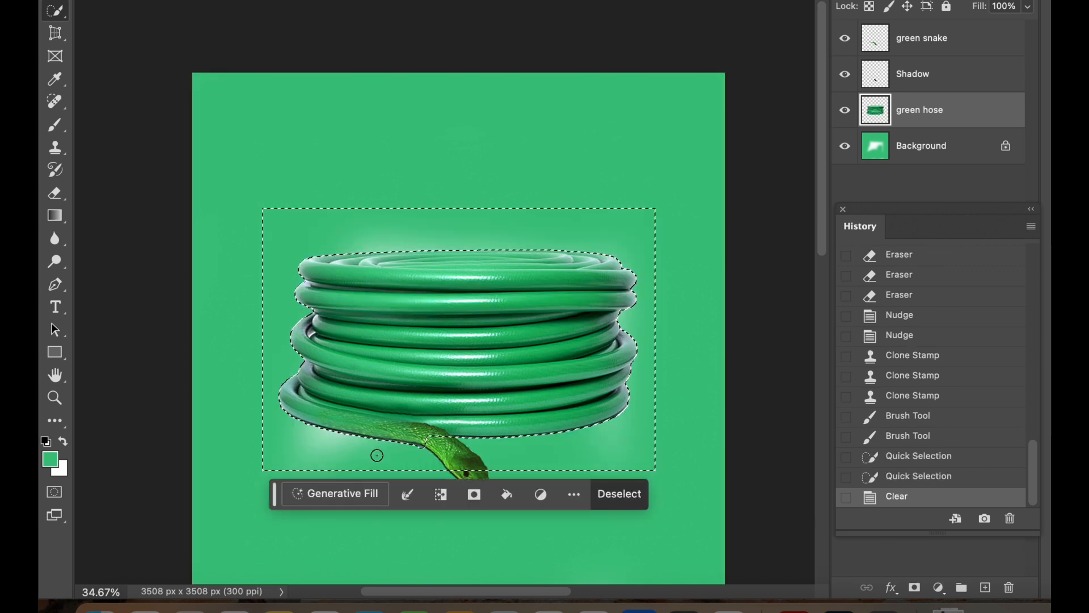
right_click(472, 349)
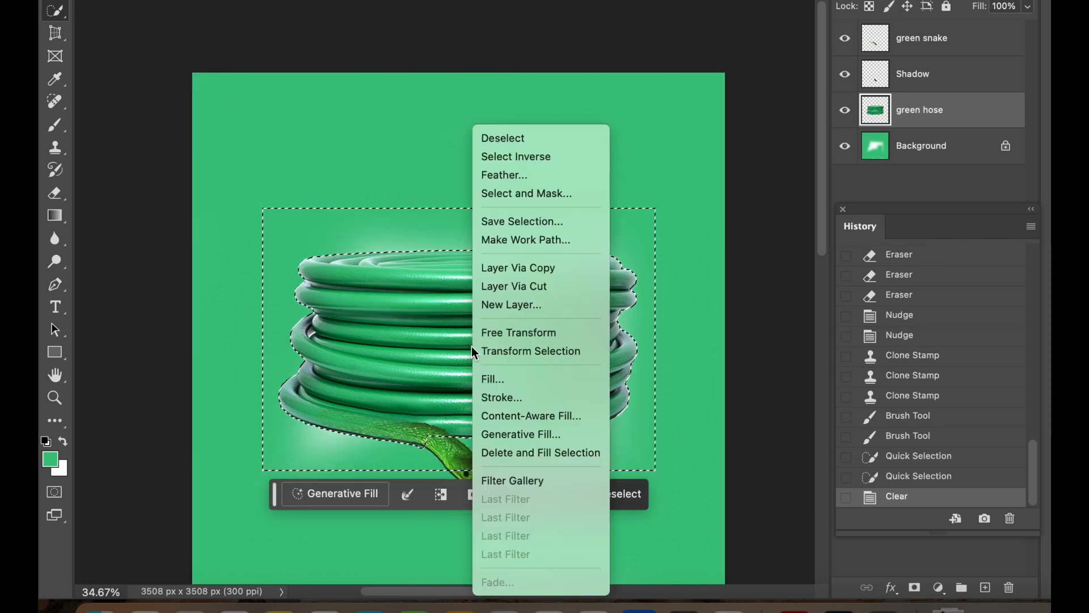
left_click(495, 141)
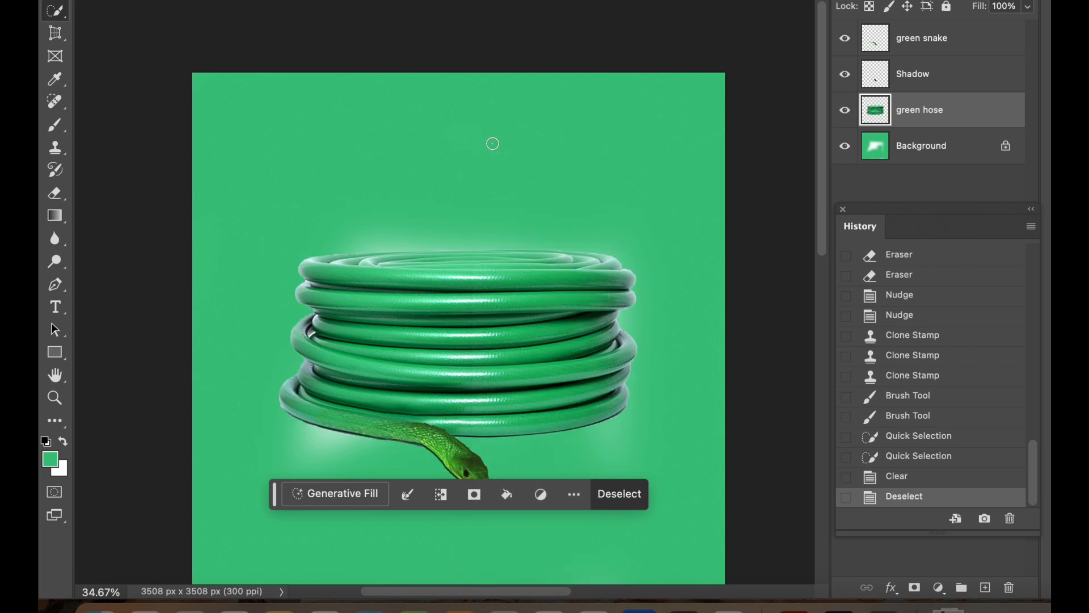
Paint the remaining white patches of the Background layer with the light green, around the hose and along the canvas's lower edge.
left_click(905, 142)
left_click(63, 129)
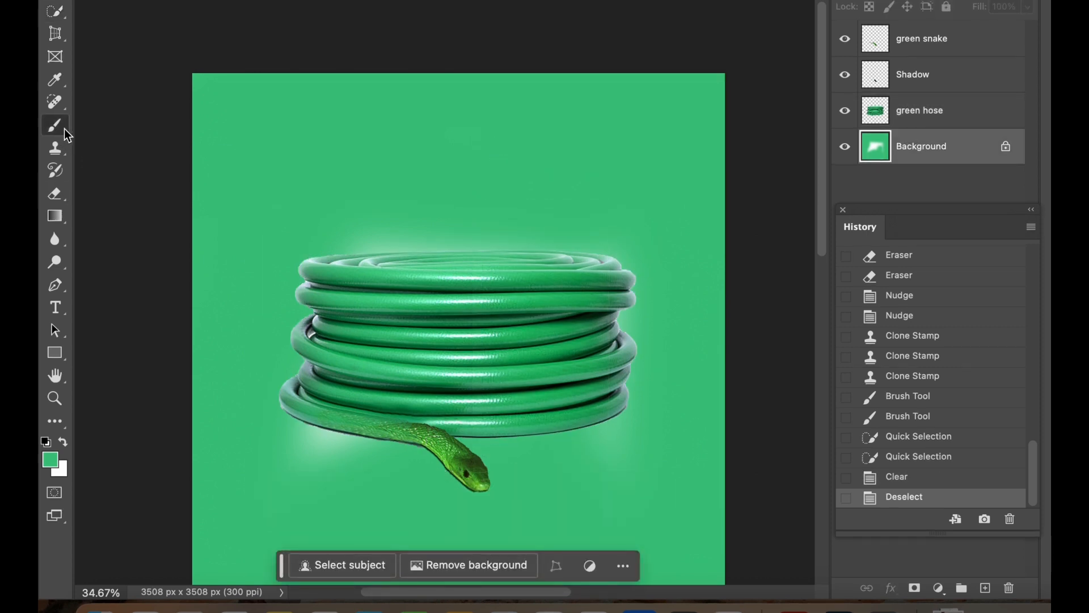
mouse_move(412, 261)
left_mouse_down()
mouse_move(328, 284)
mouse_move(301, 484)
mouse_move(384, 259)
mouse_move(593, 391)
mouse_move(446, 222)
mouse_move(462, 294)
mouse_move(295, 327)
mouse_move(527, 340)
mouse_move(236, 329)
mouse_move(518, 231)
left_mouse_up()
scroll(520, 234, "down", 3)
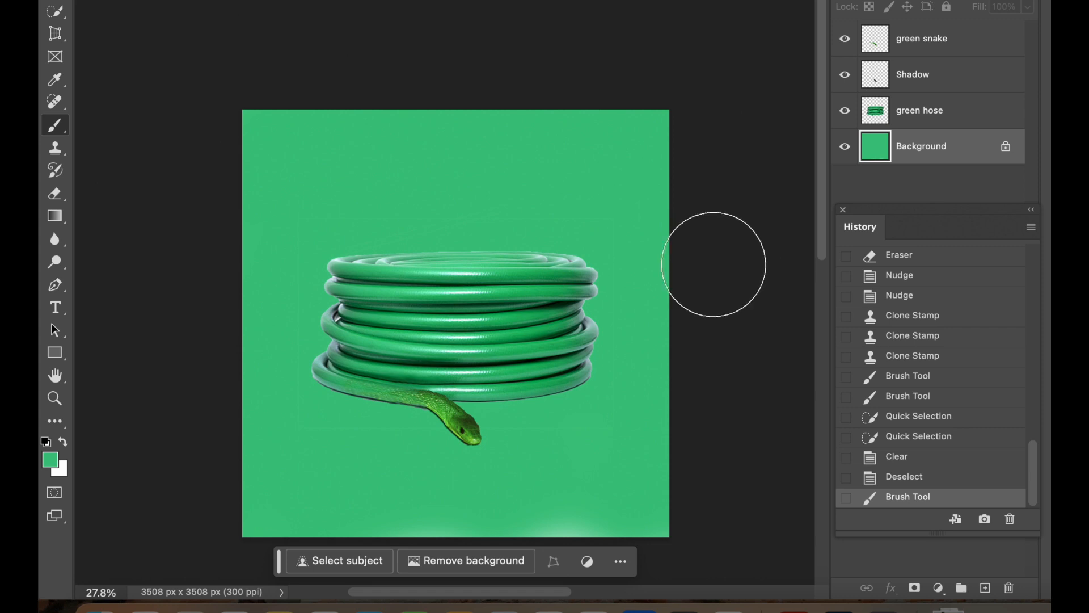
mouse_move(714, 264)
left_mouse_down()
mouse_move(631, 486)
mouse_move(481, 490)
mouse_move(699, 491)
mouse_move(637, 529)
mouse_move(352, 541)
mouse_move(219, 479)
left_mouse_up()
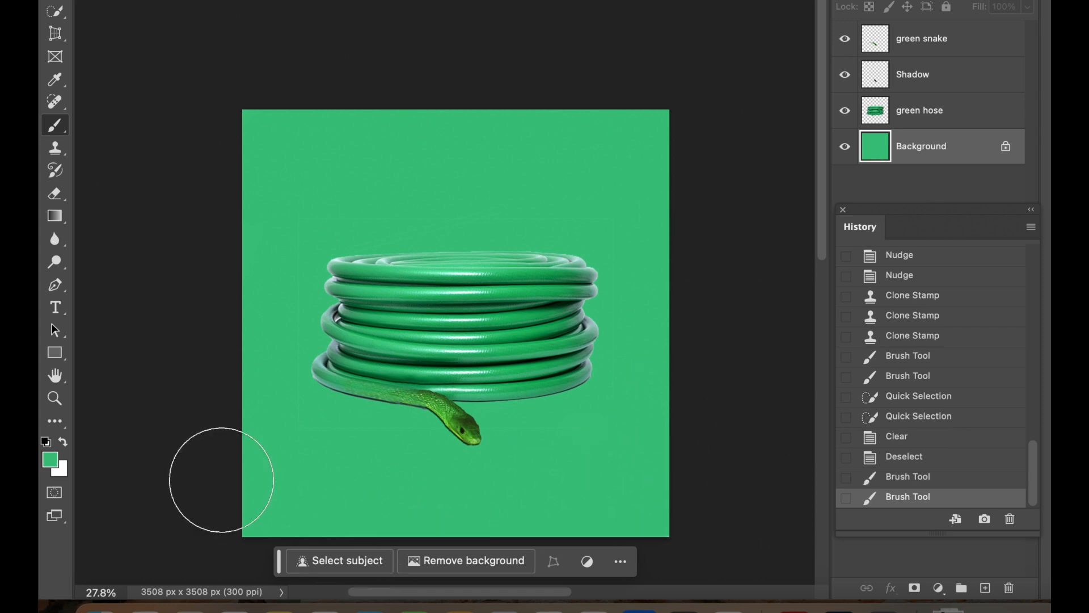
Set the foreground colour to the orange HKS 07 Z from the HKS Z Process colour library.
left_click(51, 461)
left_click_drag(672, 64, 789, 34)
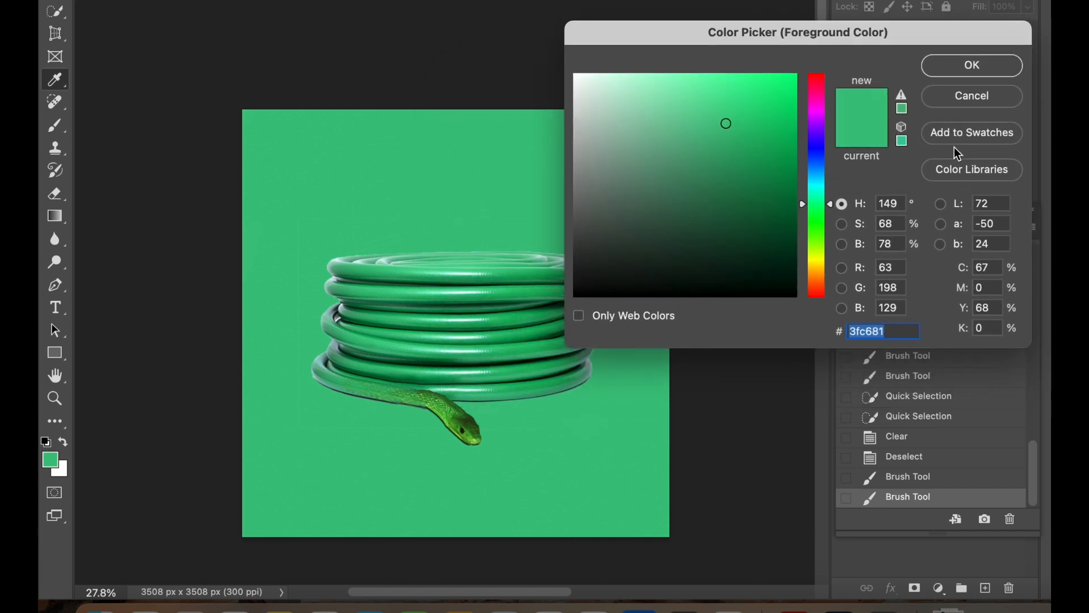
left_click(955, 171)
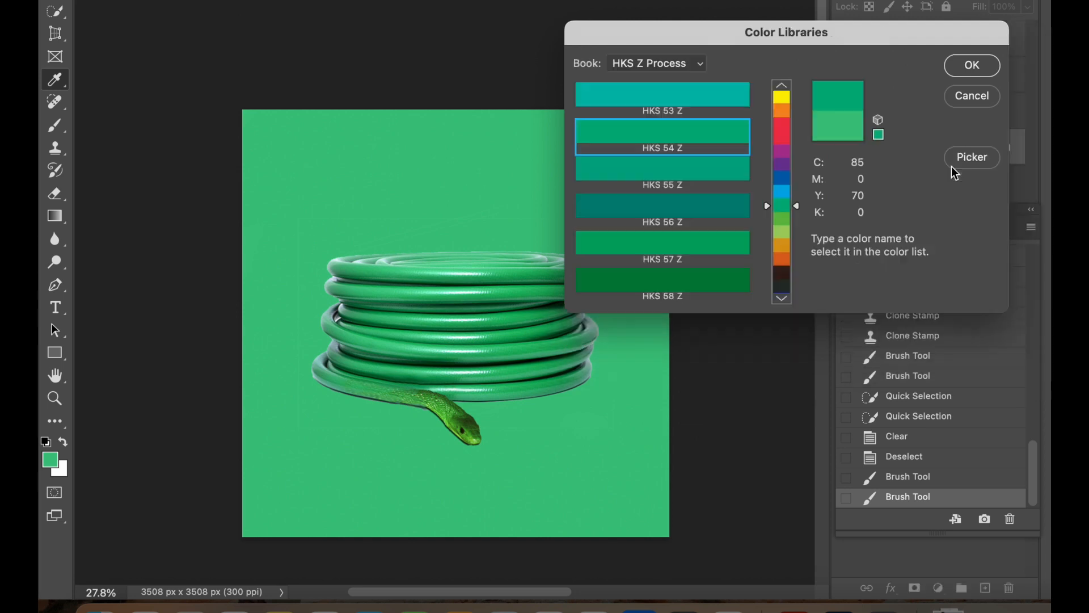
left_click(783, 111)
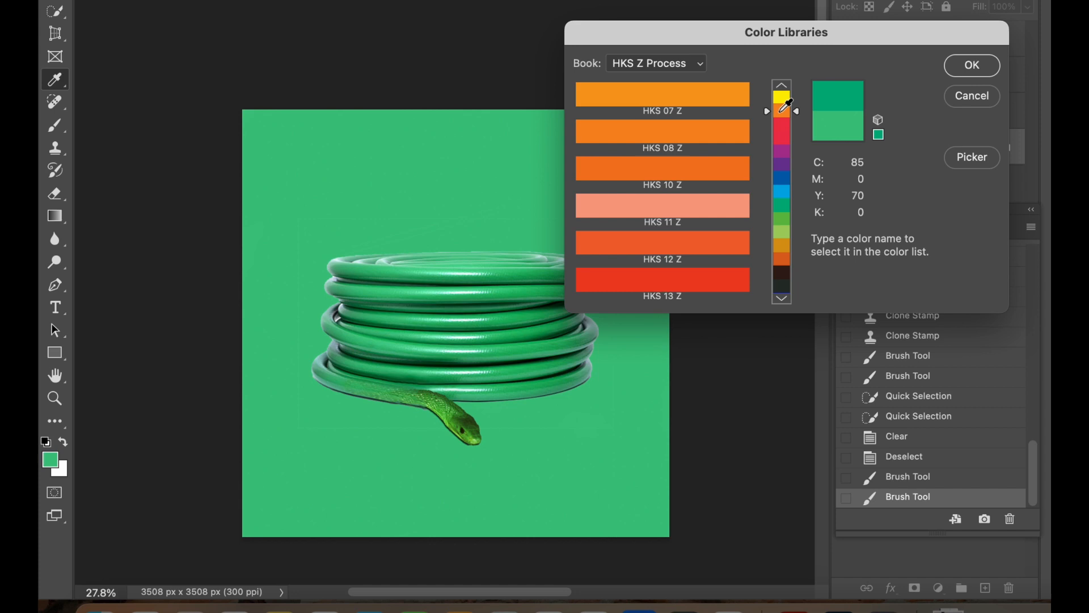
left_click(681, 104)
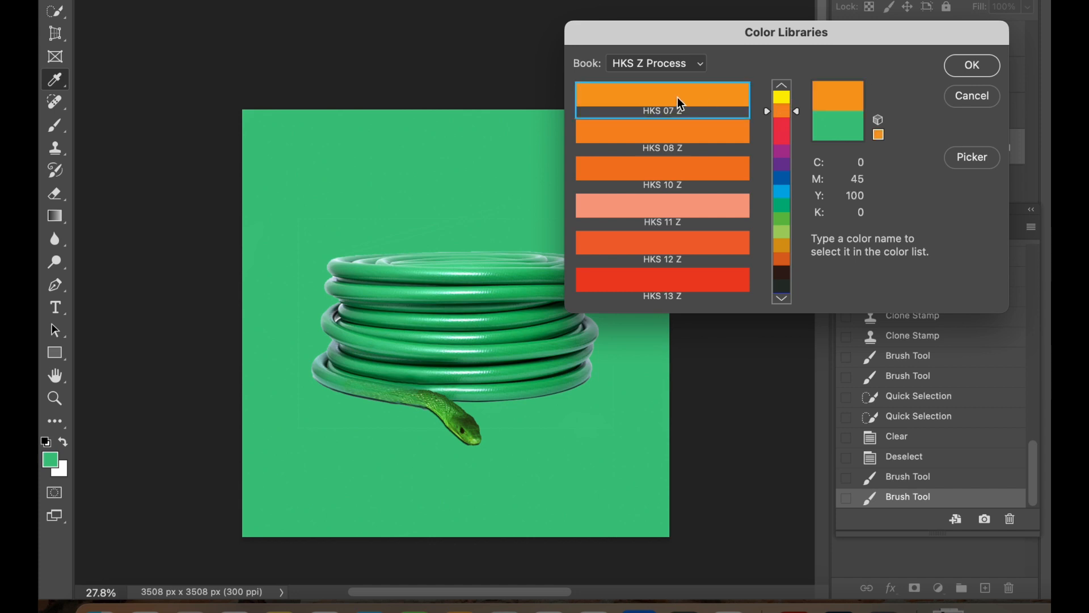
left_click(972, 66)
Try painting the Background layer orange with an enlarged soft brush, and undo the orange strokes.
left_click(294, 191)
mouse_move(294, 190)
left_mouse_down()
mouse_move(267, 137)
mouse_move(639, 134)
mouse_move(576, 539)
mouse_move(199, 510)
mouse_move(271, 188)
mouse_move(284, 462)
mouse_move(323, 263)
mouse_move(578, 470)
mouse_move(607, 576)
mouse_move(560, 226)
mouse_move(231, 146)
mouse_move(738, 232)
mouse_move(680, 268)
left_mouse_up()
key("bracketright")
key("bracketright")
key("bracketright")
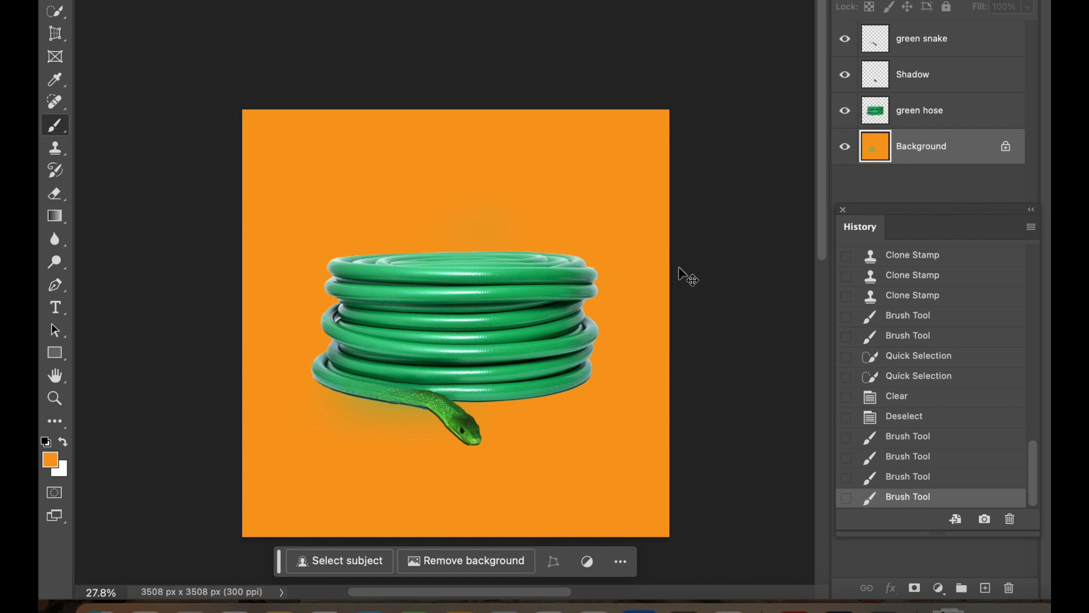
key("super+z")
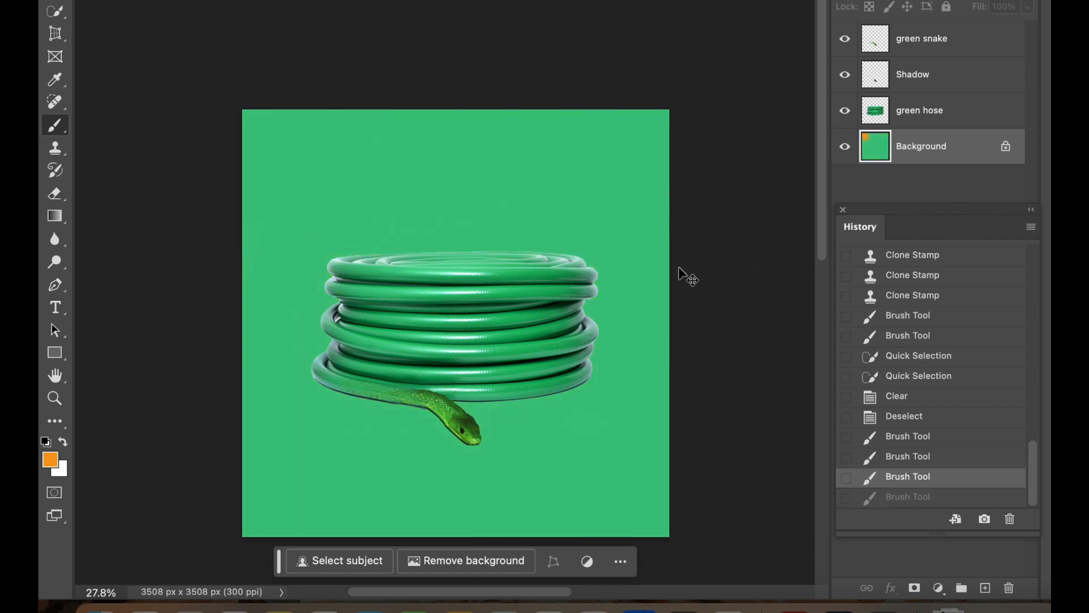
key("super+z")
Set the foreground colour to the pale cream fffbd5 in the Color Picker.
left_click(51, 464)
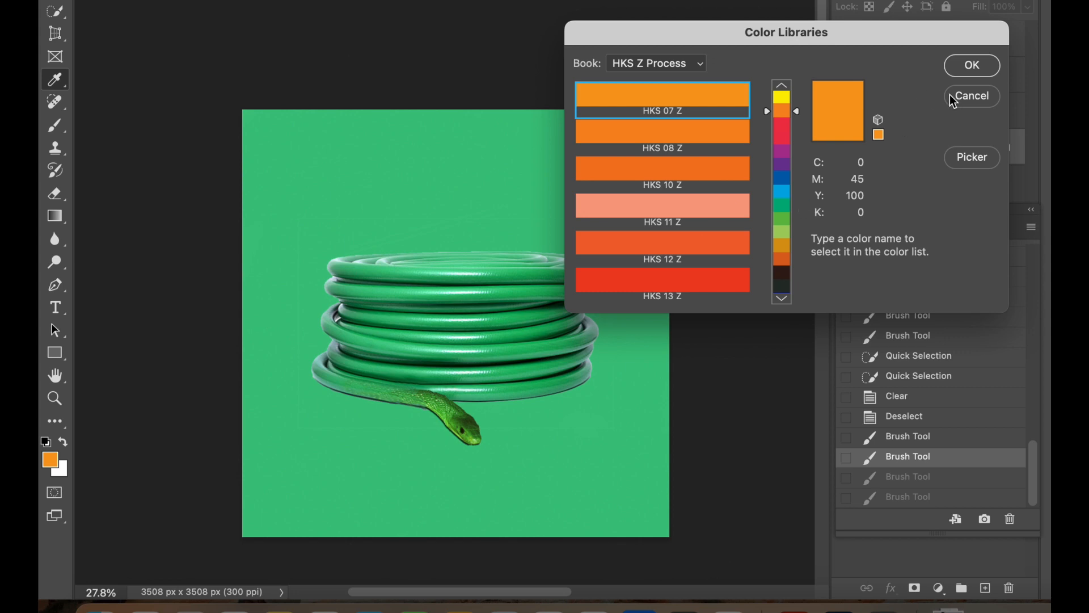
left_click(971, 97)
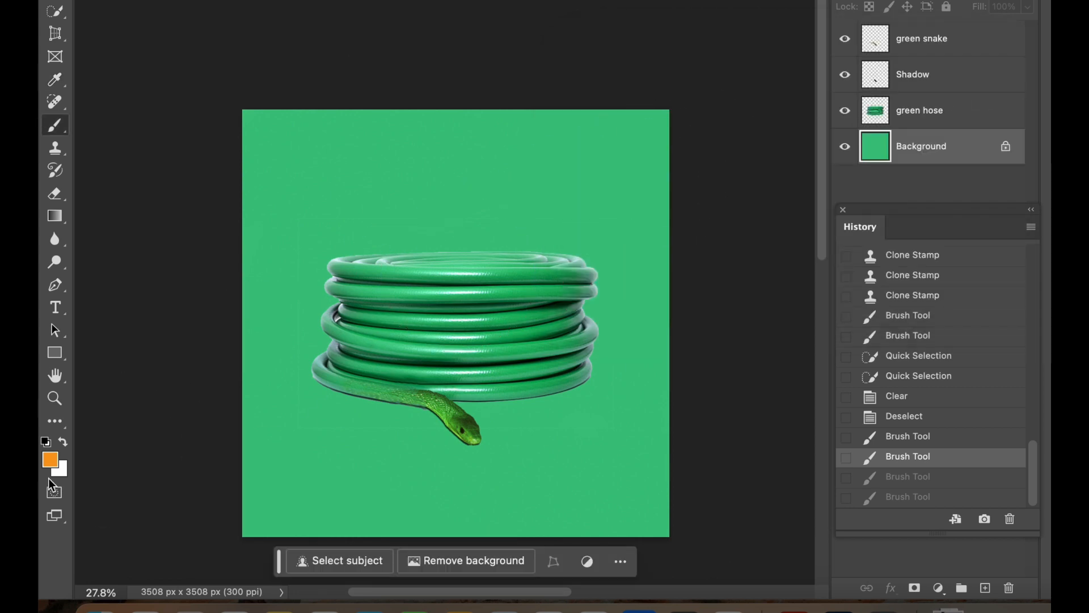
left_click(51, 461)
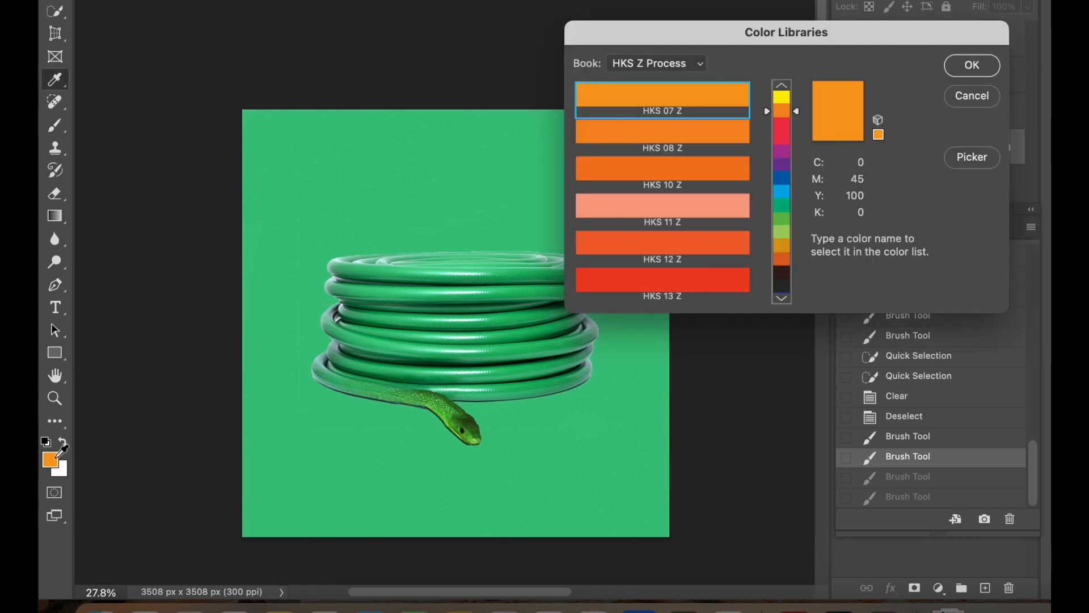
left_click(687, 64)
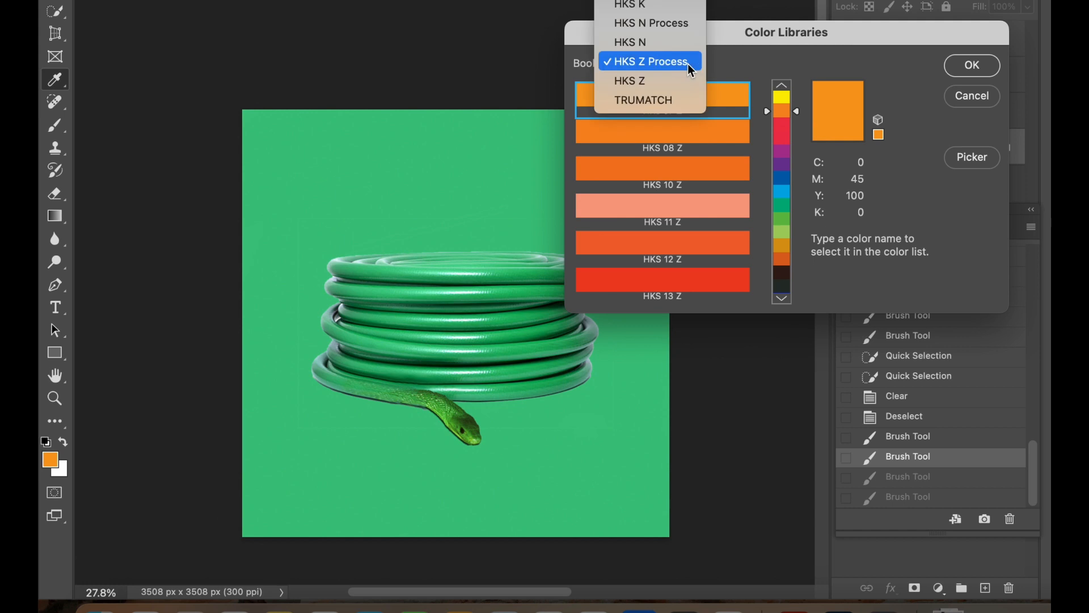
left_click(880, 121)
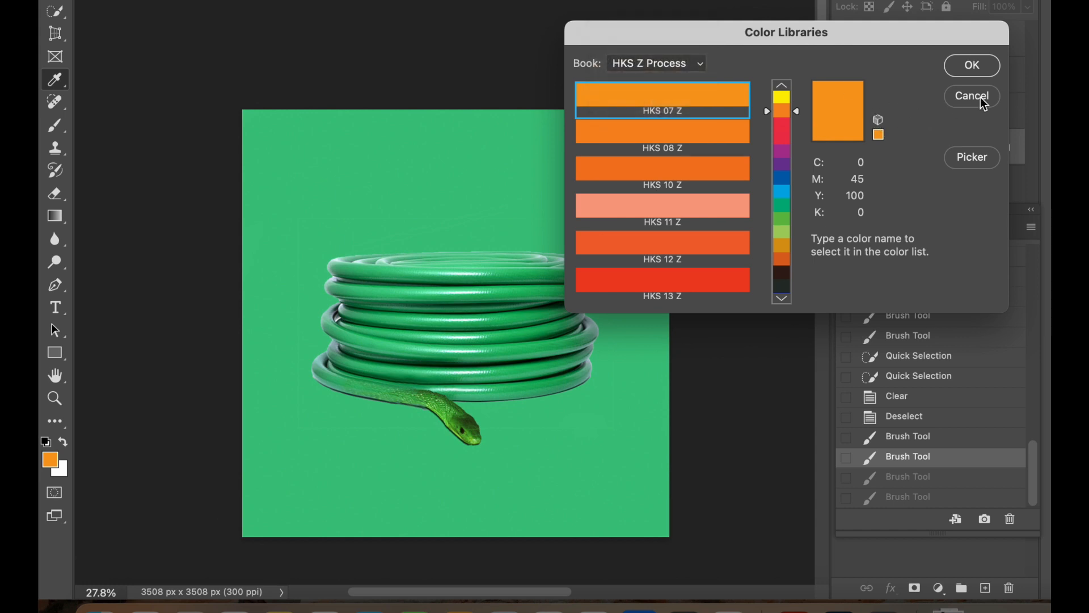
left_click(967, 159)
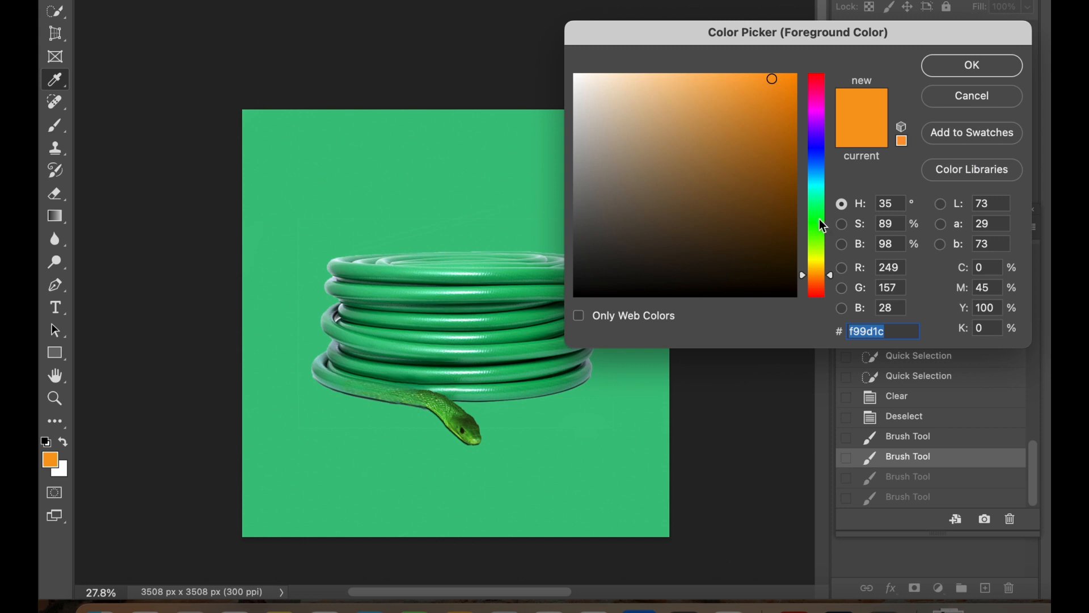
left_click_drag(820, 220, 824, 269)
left_click(738, 94)
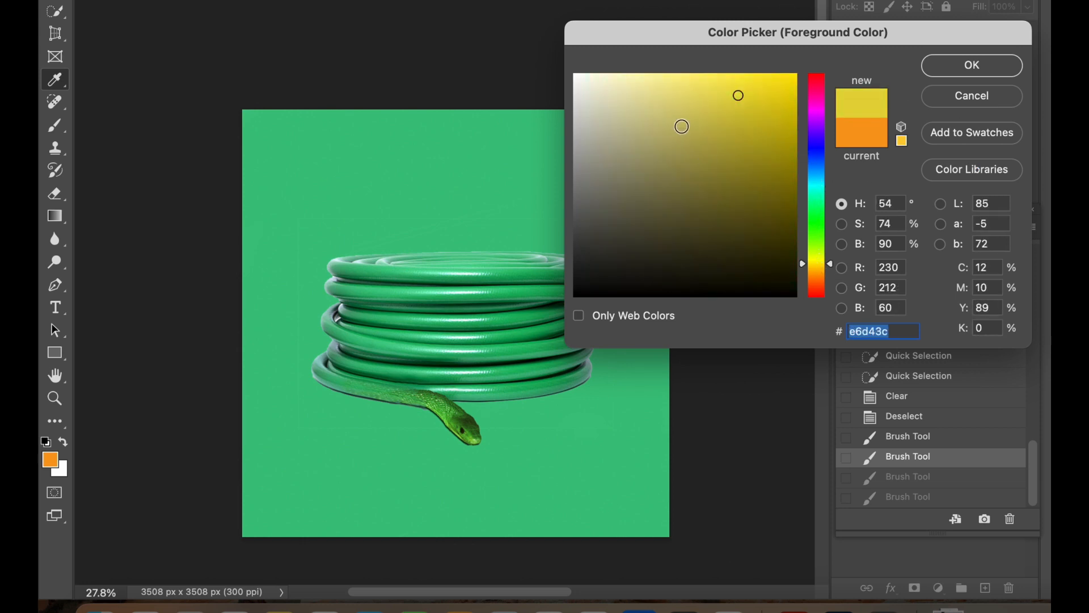
left_click_drag(657, 87, 611, 70)
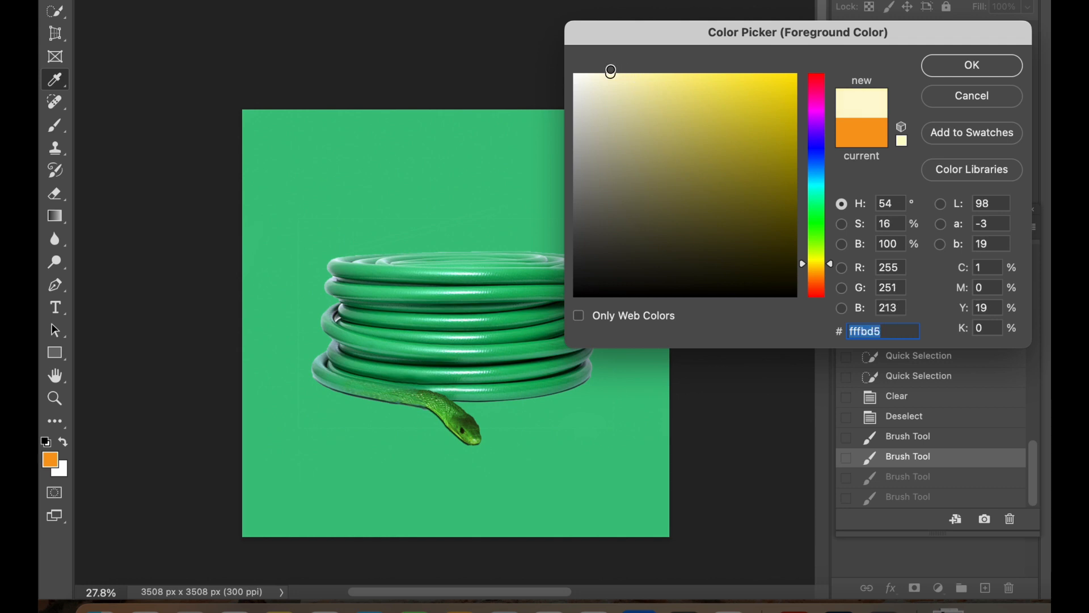
left_click(972, 65)
Try painting the whole Background layer pale cream, undo the stroke and check the composite on the green background.
key("b")
mouse_move(431, 182)
left_mouse_down()
mouse_move(430, 163)
mouse_move(293, 139)
mouse_move(627, 258)
mouse_move(591, 534)
mouse_move(595, 306)
mouse_move(341, 336)
mouse_move(275, 133)
mouse_move(581, 397)
mouse_move(591, 542)
mouse_move(731, 267)
mouse_move(608, 74)
mouse_move(596, 419)
mouse_move(644, 206)
mouse_move(620, 109)
mouse_move(492, 34)
left_mouse_up()
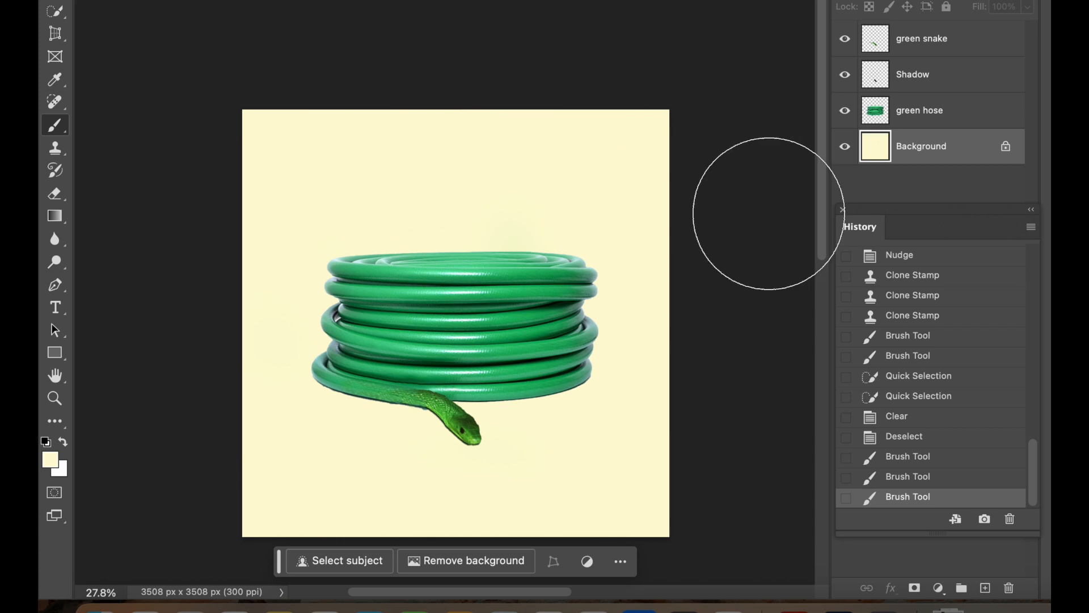
key("super+z")
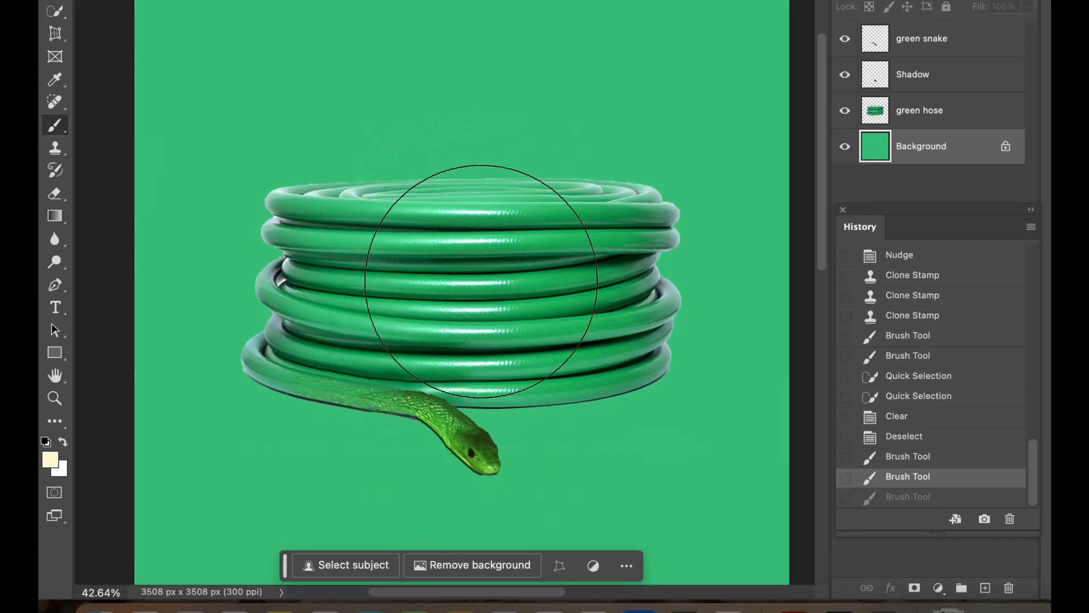
scroll(467, 270, "down", 3)
scroll(482, 281, "up", 2)
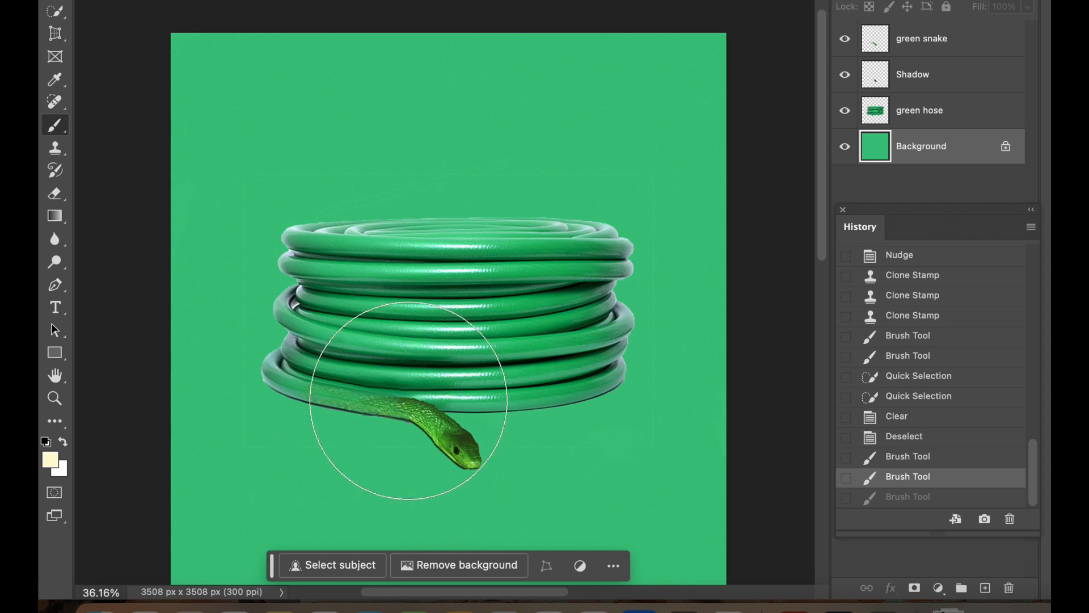
scroll(486, 248, "down", 3)
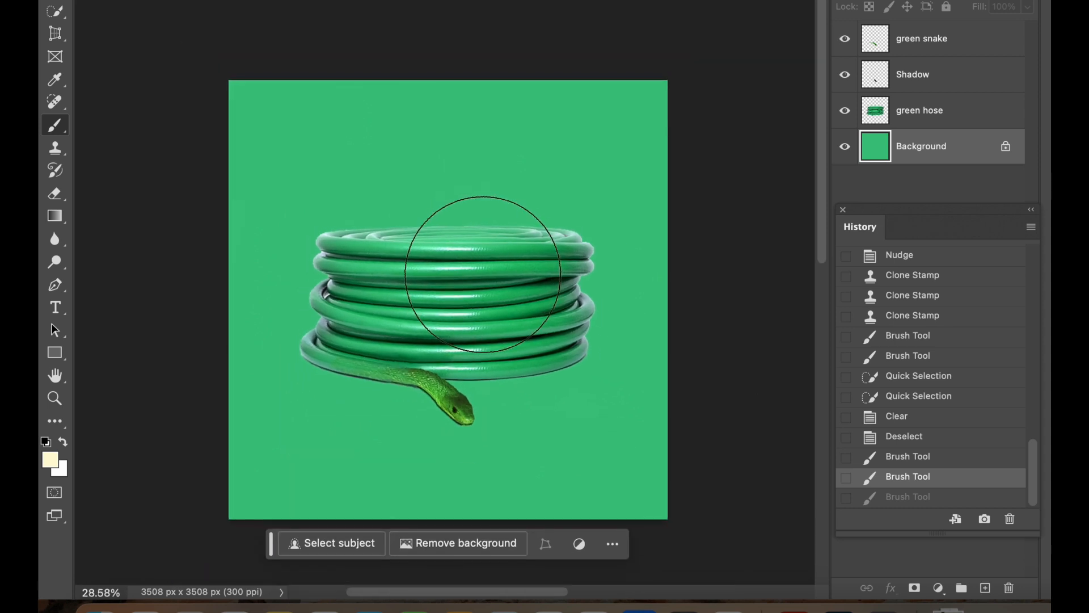